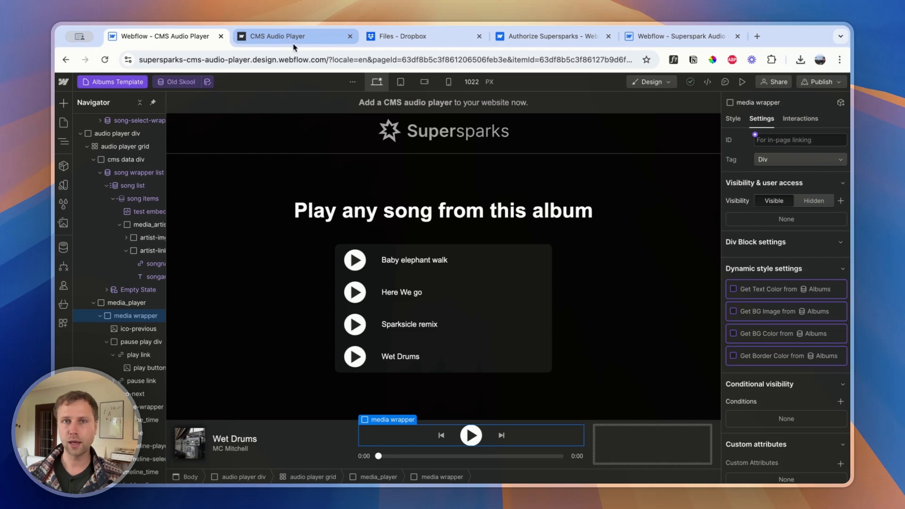
Play the first song on the published CMS Audio Player page and jump forward and back along its timeline
{"action": "left_click", "coordinate": [289, 36]}
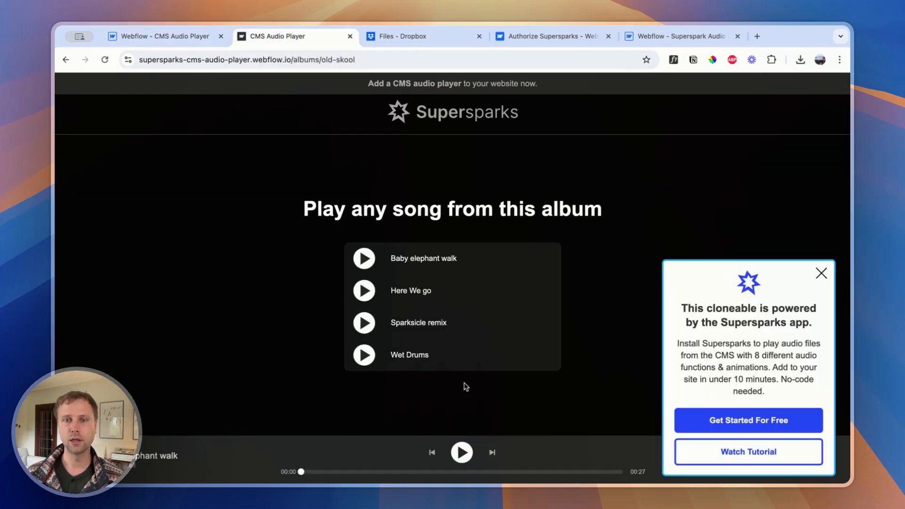
{"action": "left_click", "coordinate": [462, 454]}
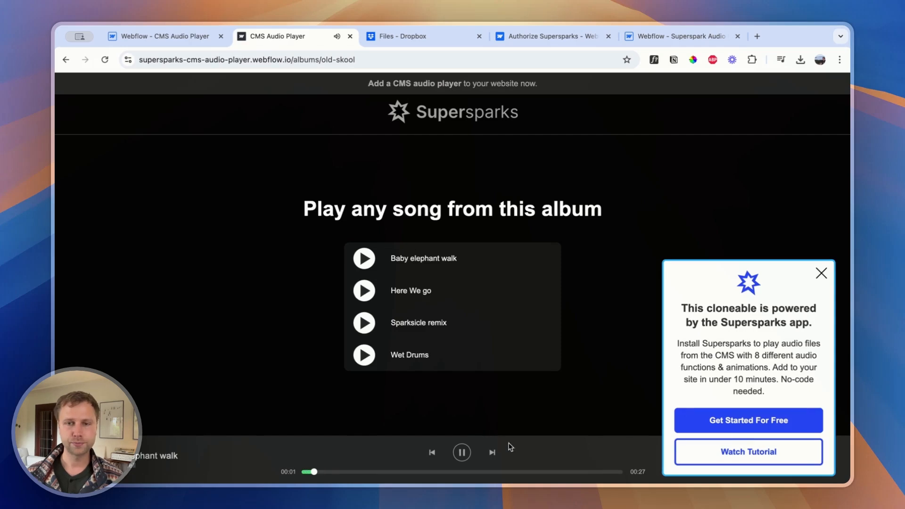
{"action": "left_click", "coordinate": [517, 473]}
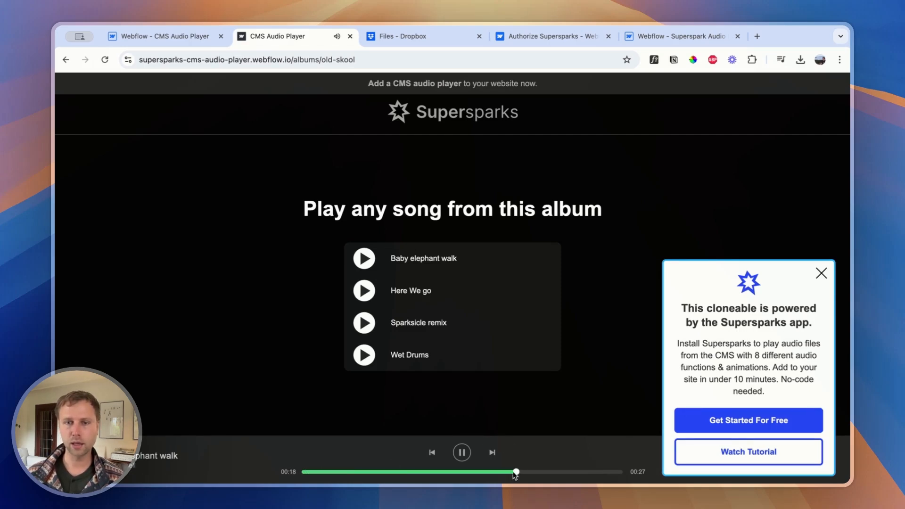
{"action": "left_click", "coordinate": [383, 472]}
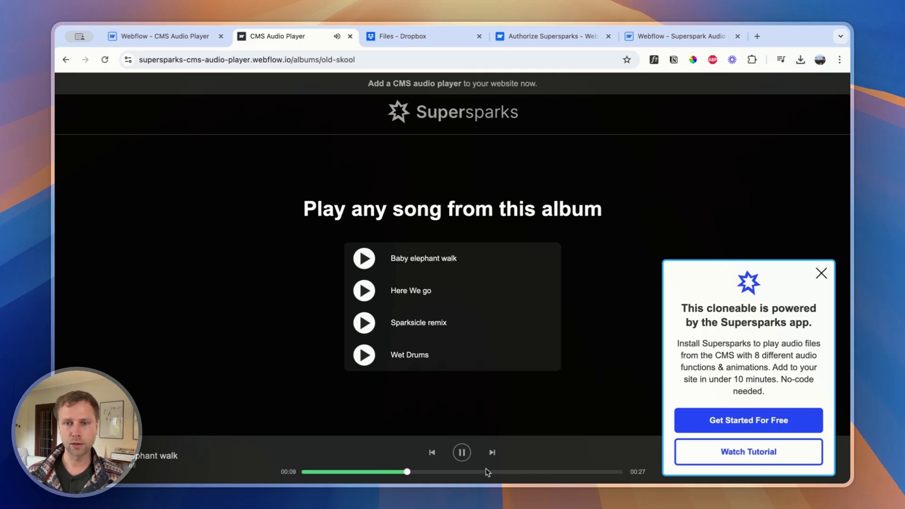
Skip to the next song, play "Wet Drums" from the album list and pause it
{"action": "left_click", "coordinate": [492, 453]}
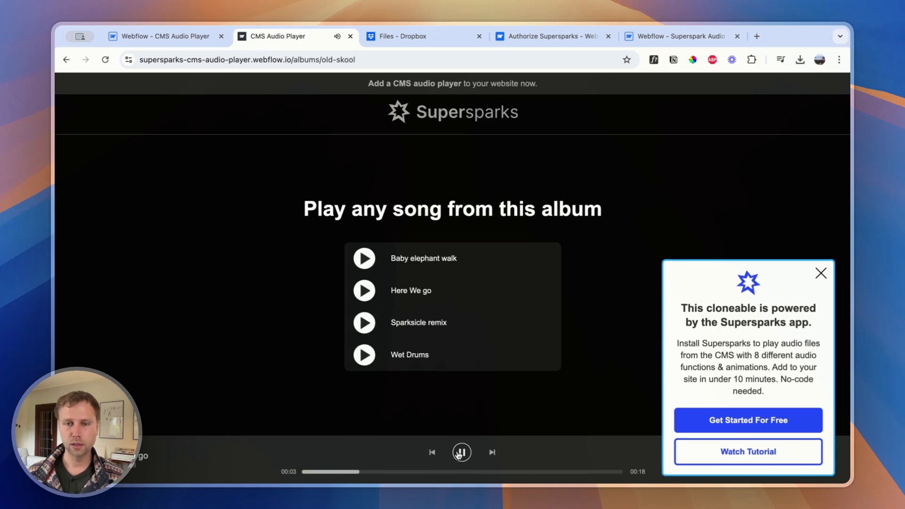
{"action": "left_click", "coordinate": [365, 356]}
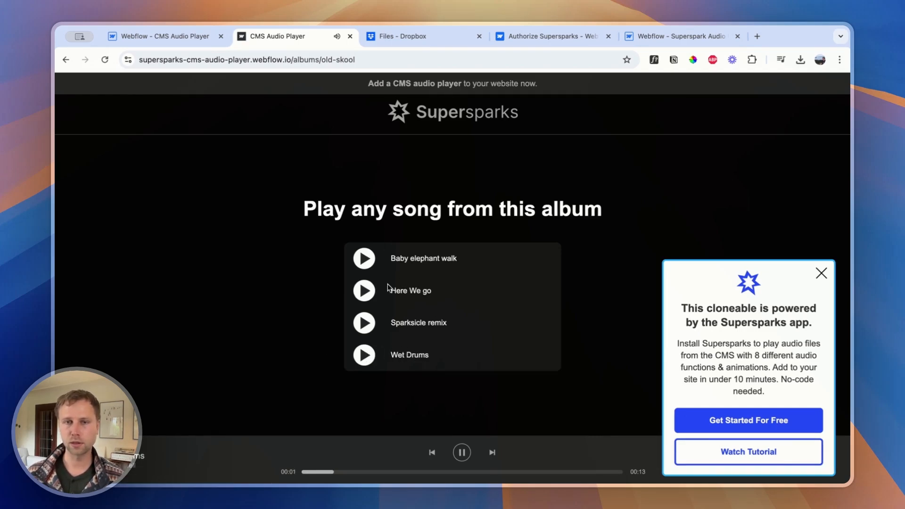
{"action": "left_click", "coordinate": [463, 453]}
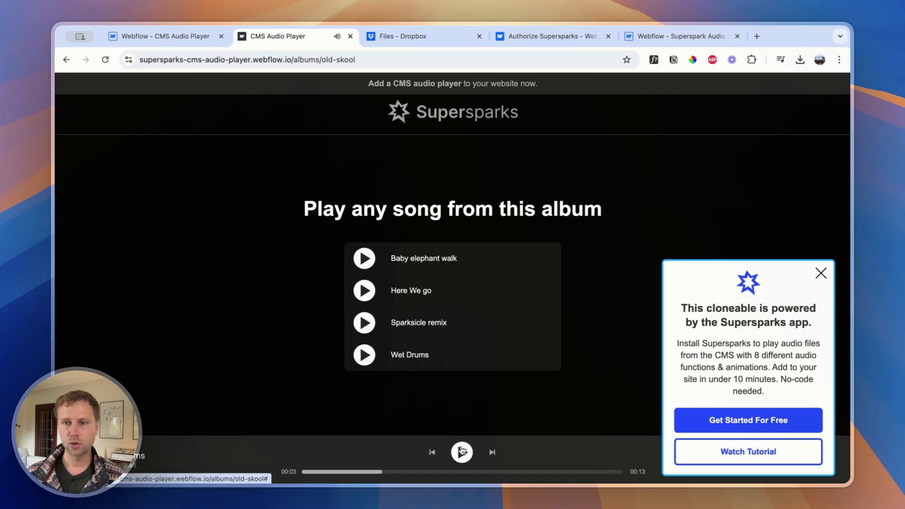
{"action": "left_click", "coordinate": [156, 37]}
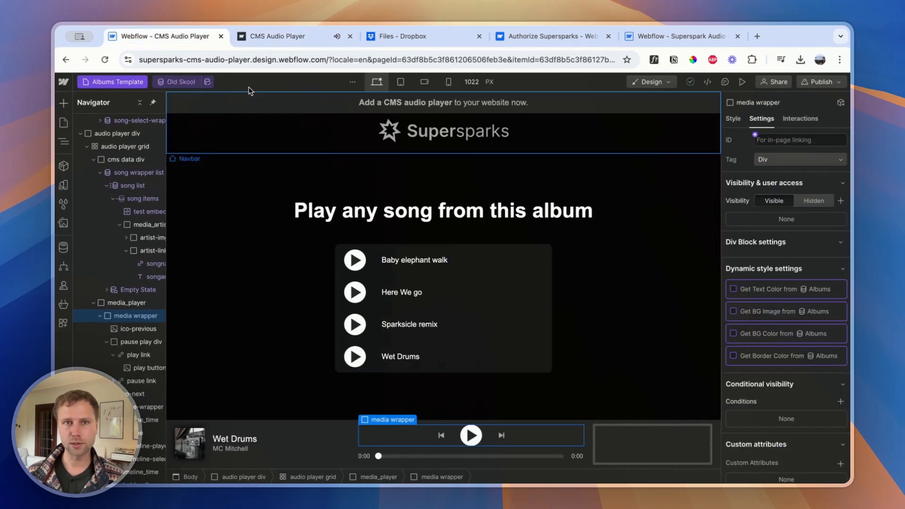
{"action": "left_click", "coordinate": [278, 44]}
{"action": "left_click", "coordinate": [179, 37]}
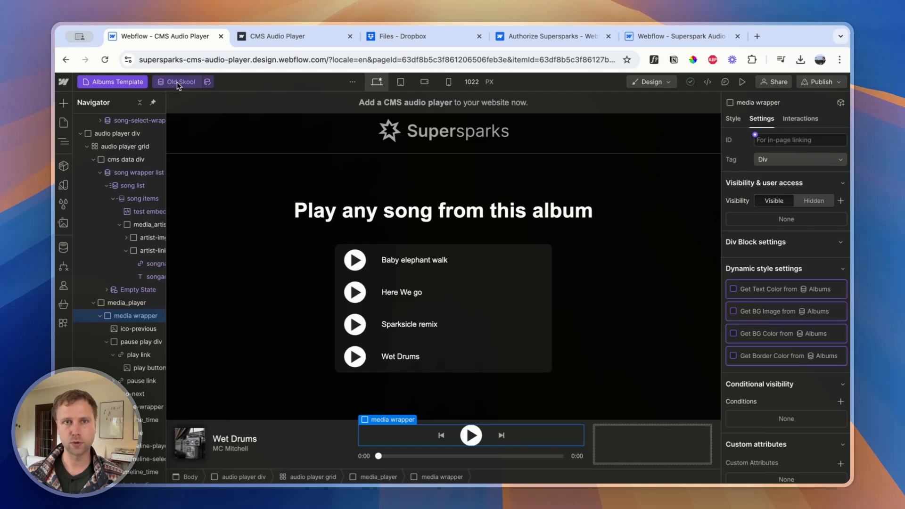
{"action": "left_click", "coordinate": [262, 38]}
Switch to the CMS Audio Player project in Webflow and inspect the "Here We go" item in the Songs collection
{"action": "left_click", "coordinate": [163, 36]}
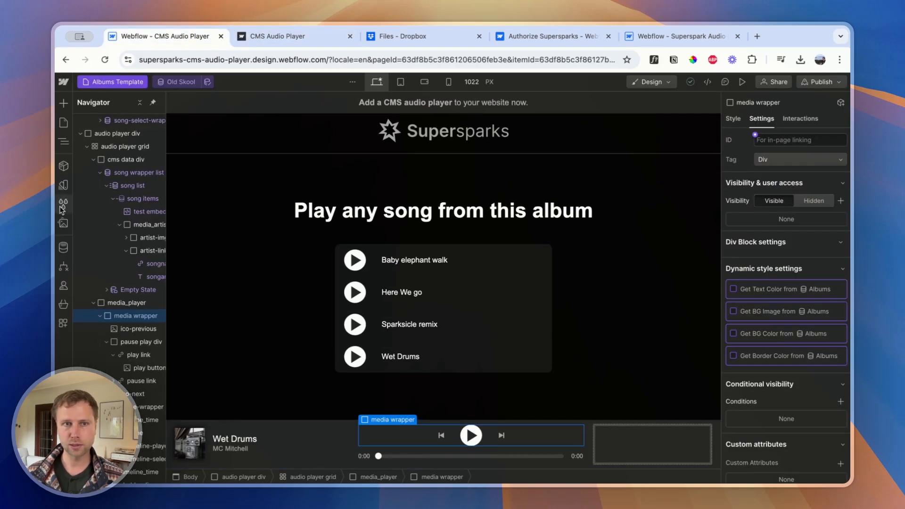
{"action": "left_click", "coordinate": [63, 247]}
{"action": "left_click", "coordinate": [115, 142]}
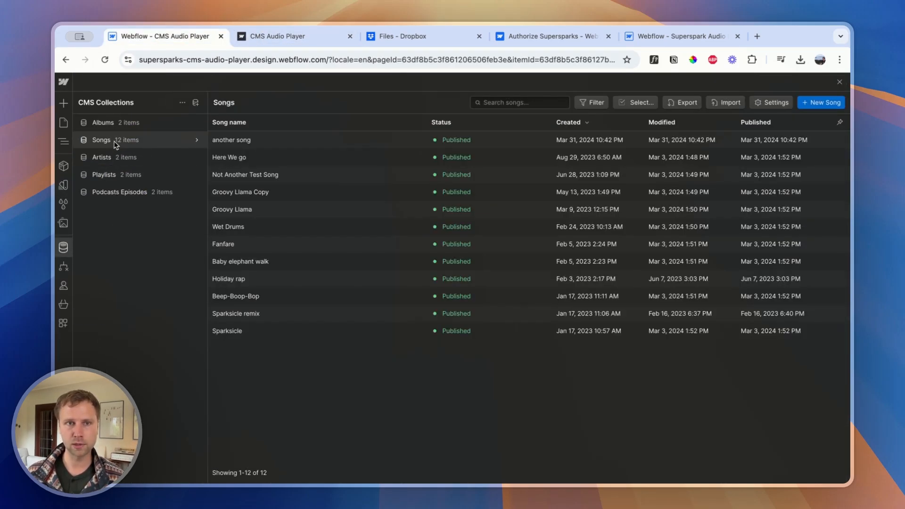
{"action": "left_click", "coordinate": [244, 159]}
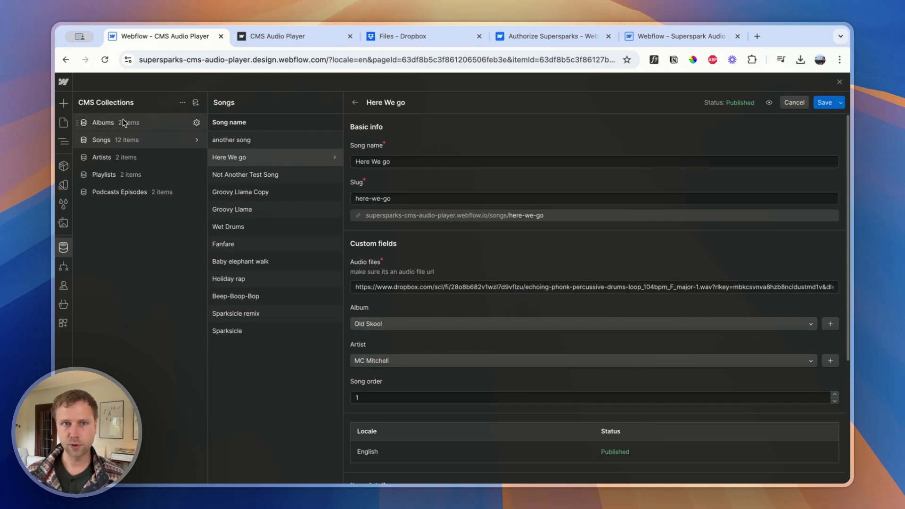
{"action": "left_click", "coordinate": [840, 82]}
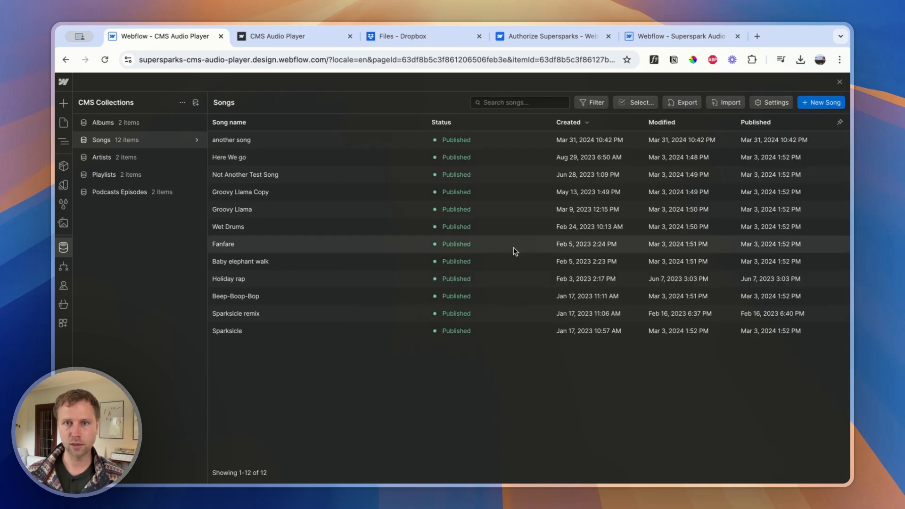
{"action": "left_click", "coordinate": [840, 82]}
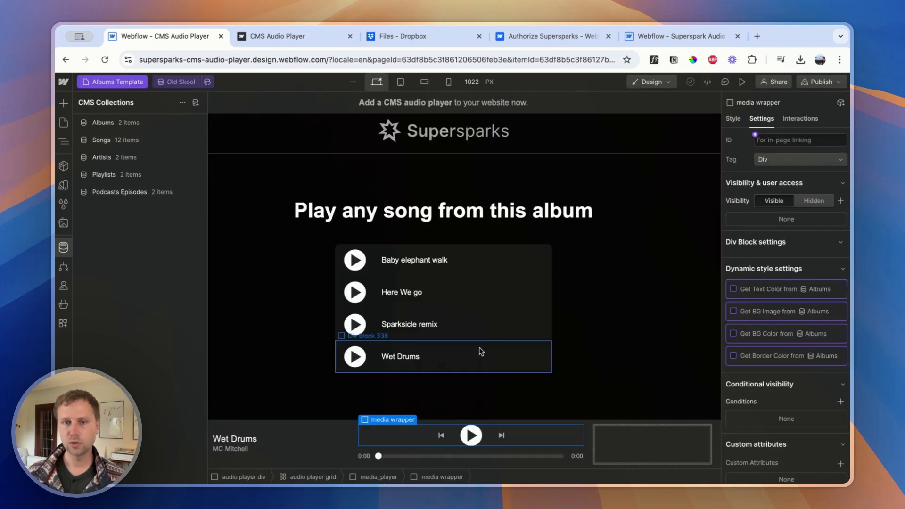
Inspect the settings of an album song row and the album filter of the song wrapper list
{"action": "key", "text": "z"}
{"action": "left_click", "coordinate": [379, 325]}
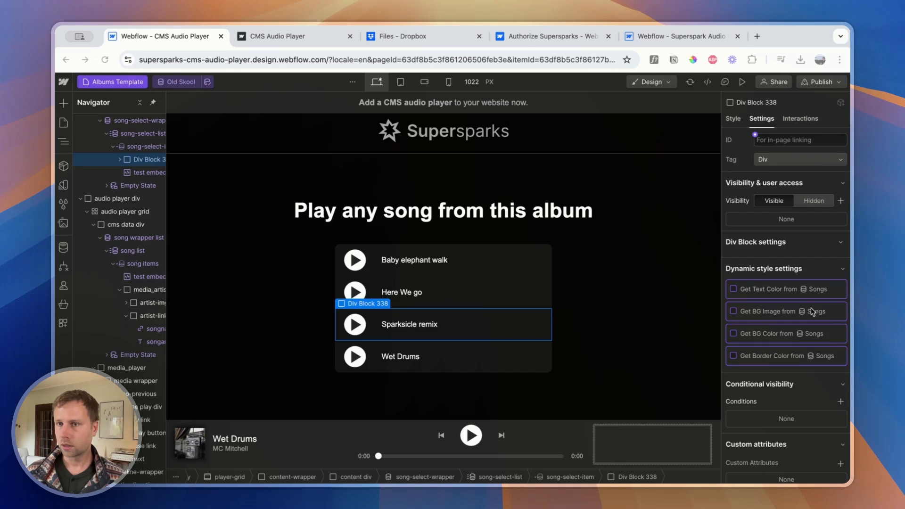
{"action": "scroll", "coordinate": [815, 310], "scroll_direction": "down", "scroll_amount": 3}
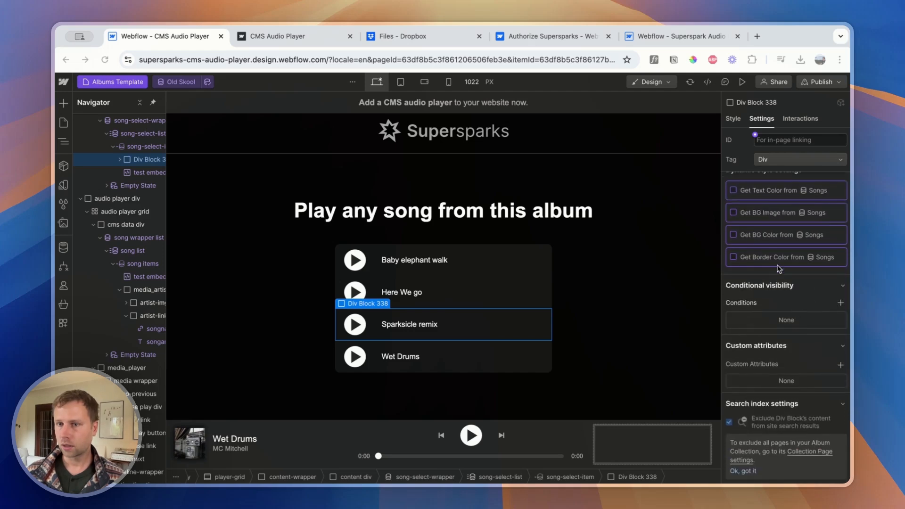
{"action": "left_click", "coordinate": [118, 238]}
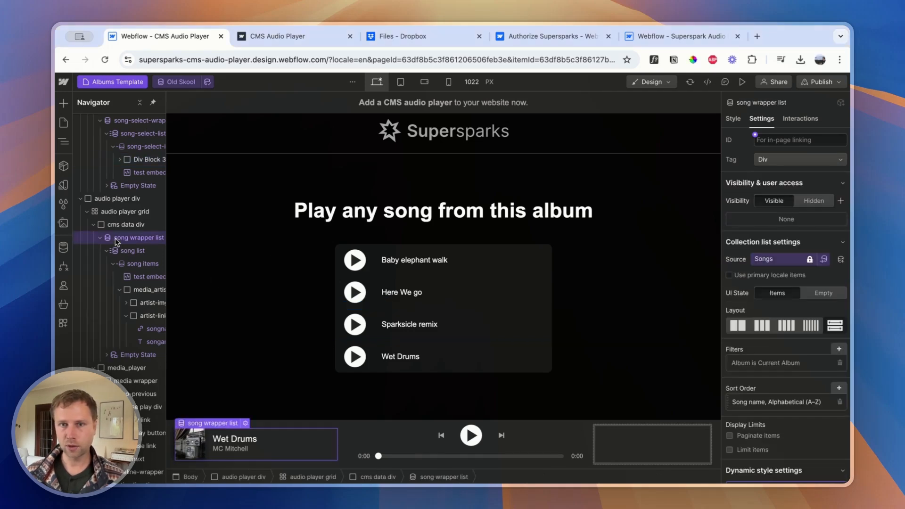
{"action": "left_click", "coordinate": [765, 363]}
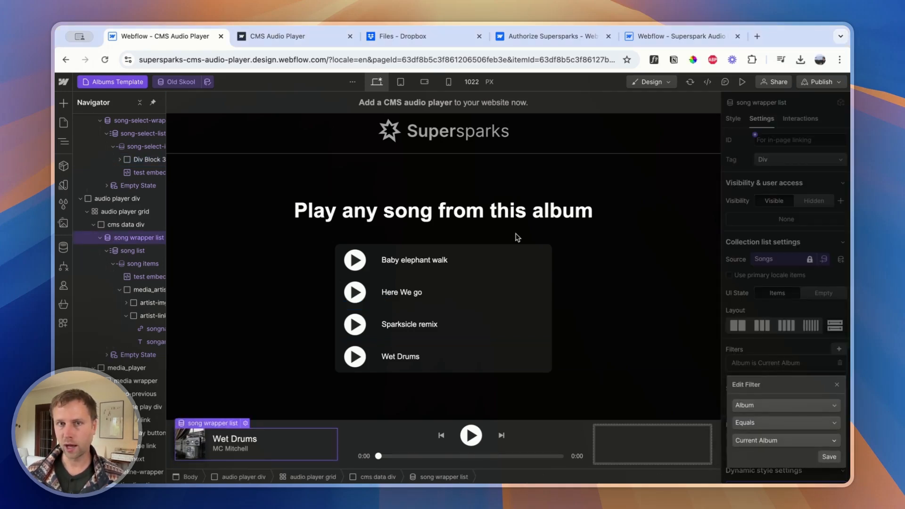
{"action": "left_click", "coordinate": [245, 129]}
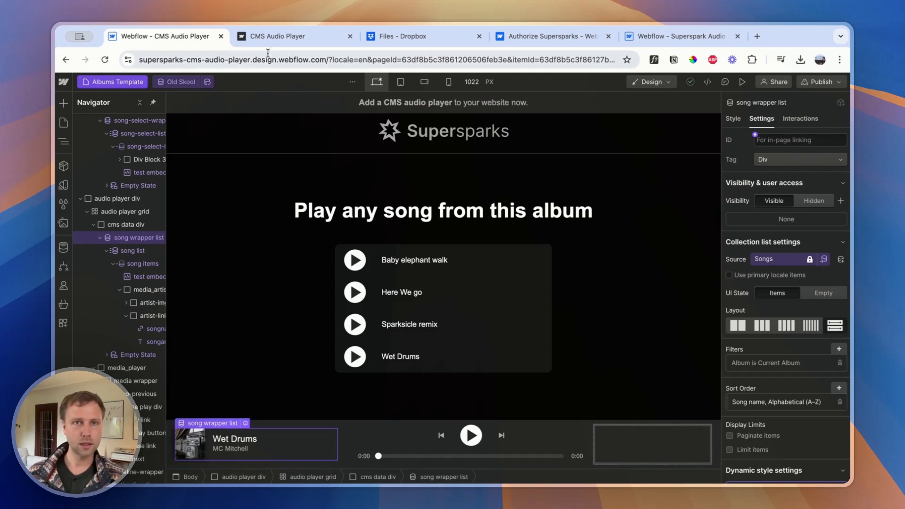
Authorize the Supersparks app for the Superspark Audio Demo site on Webflow's authorization page
{"action": "left_click", "coordinate": [289, 42]}
{"action": "left_click", "coordinate": [539, 42]}
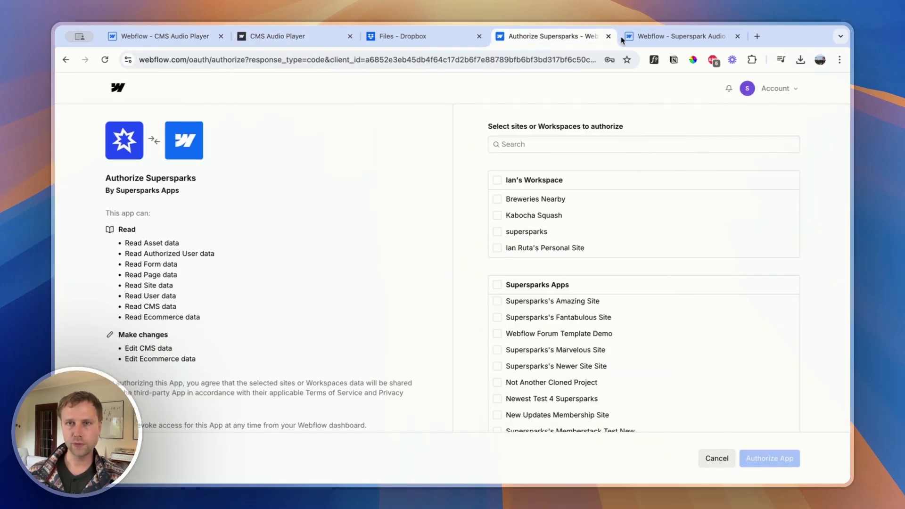
{"action": "left_click", "coordinate": [67, 60]}
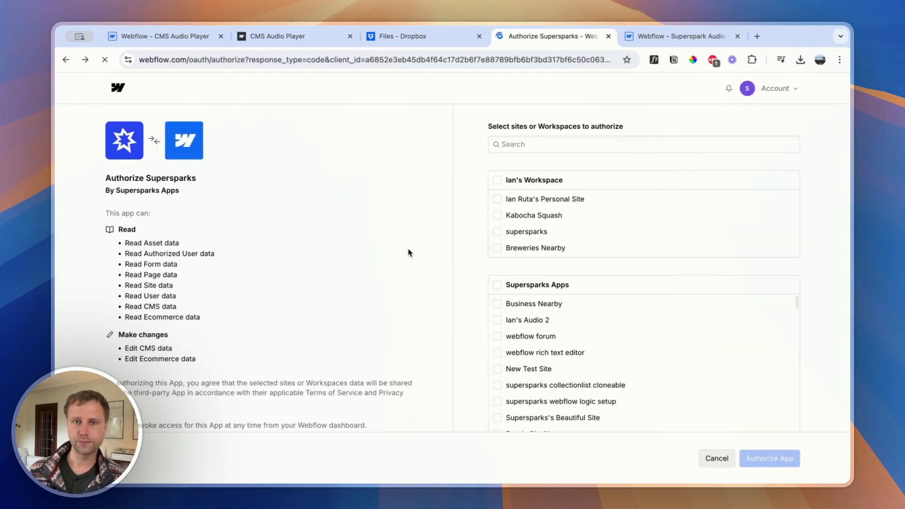
{"action": "scroll", "coordinate": [568, 368], "scroll_direction": "down", "scroll_amount": 3}
{"action": "scroll", "coordinate": [568, 368], "scroll_direction": "down", "scroll_amount": 10}
{"action": "scroll", "coordinate": [524, 390], "scroll_direction": "down", "scroll_amount": 3}
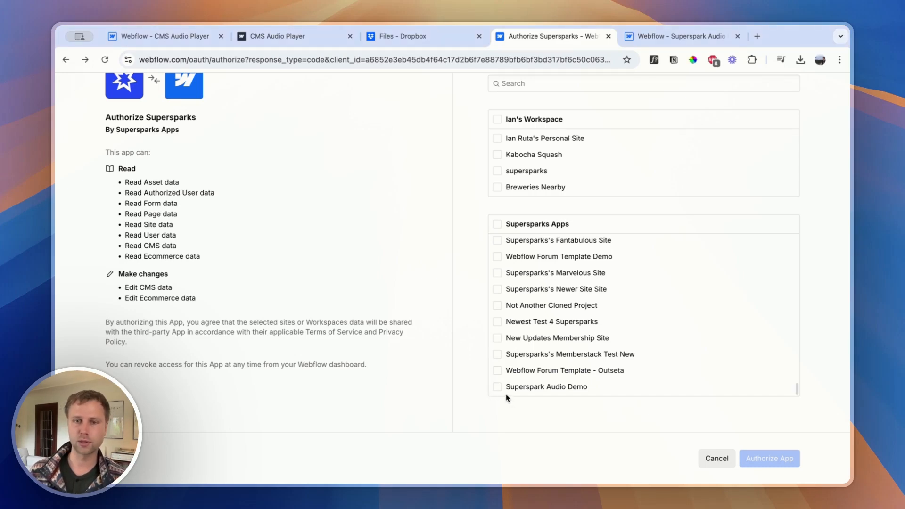
{"action": "left_click", "coordinate": [497, 387]}
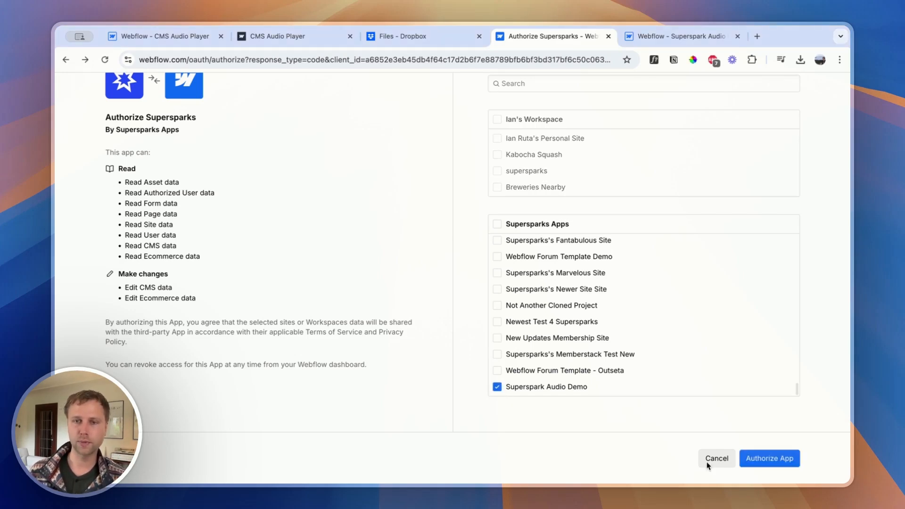
{"action": "left_click", "coordinate": [764, 460]}
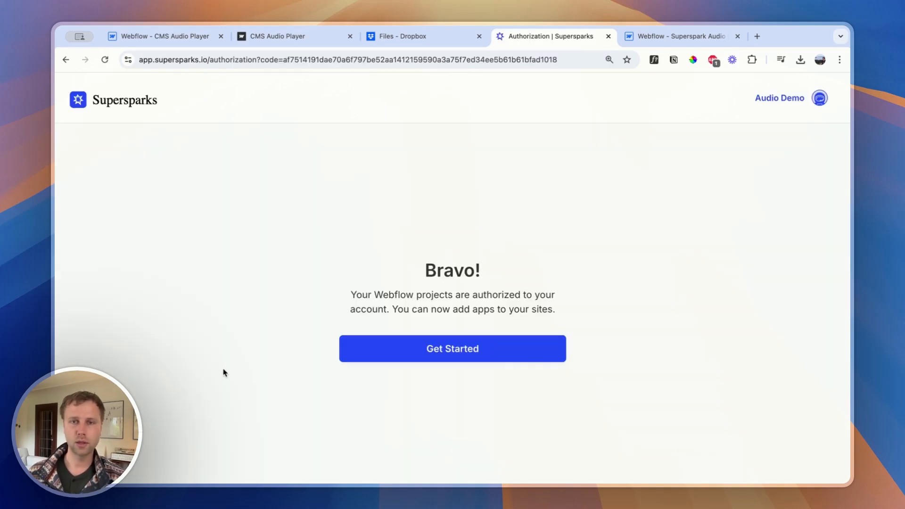
Continue to the Supersparks dashboard and start adding a spark to the Superspark Audio Demo site
{"action": "left_click", "coordinate": [391, 353]}
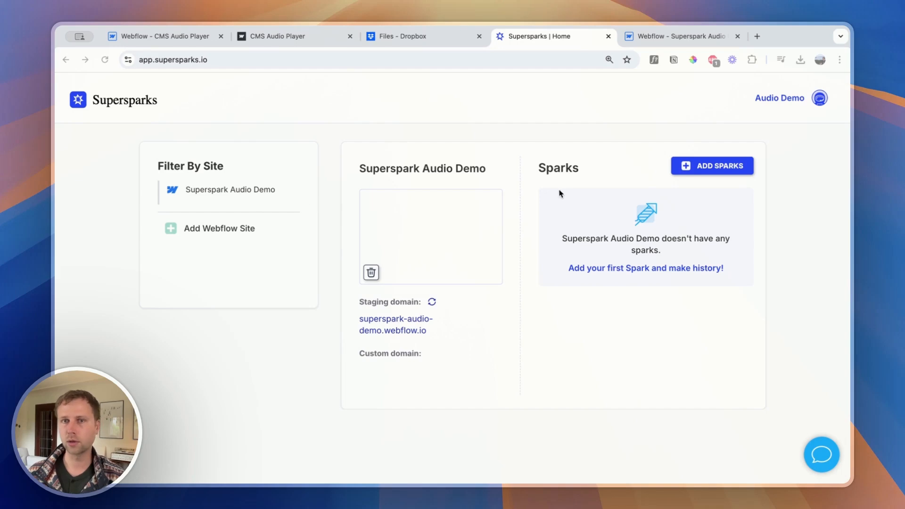
{"action": "left_click", "coordinate": [710, 169]}
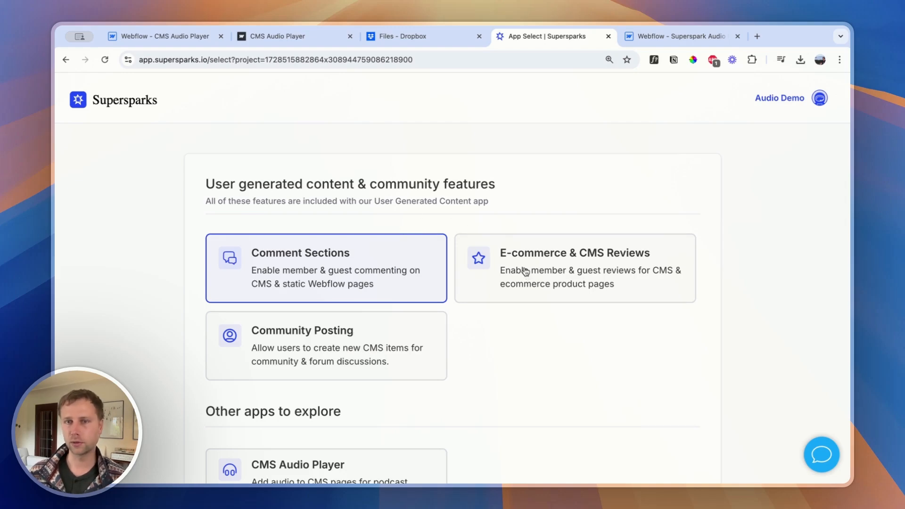
{"action": "scroll", "coordinate": [505, 269], "scroll_direction": "down", "scroll_amount": 3}
{"action": "scroll", "coordinate": [514, 268], "scroll_direction": "up", "scroll_amount": 3}
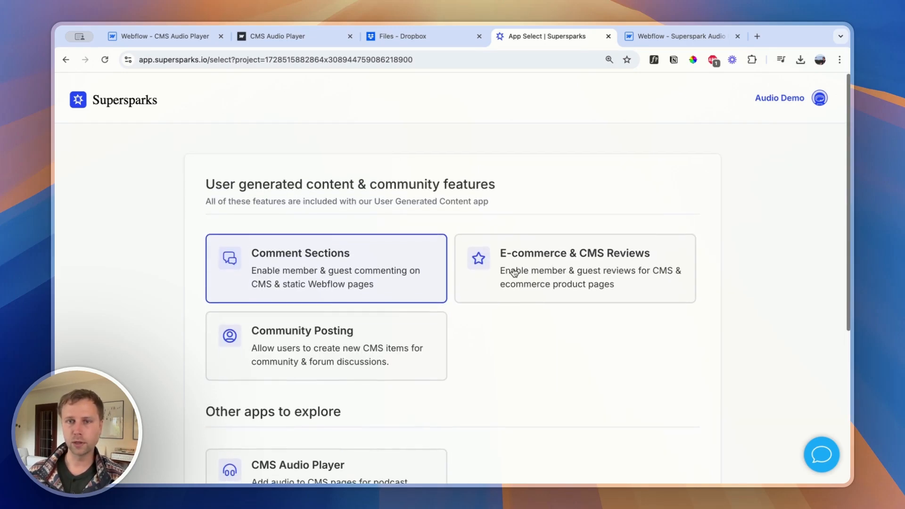
Choose CMS Audio Player as the app for the site and start its free trial
{"action": "left_click", "coordinate": [530, 275]}
{"action": "scroll", "coordinate": [389, 290], "scroll_direction": "down", "scroll_amount": 3}
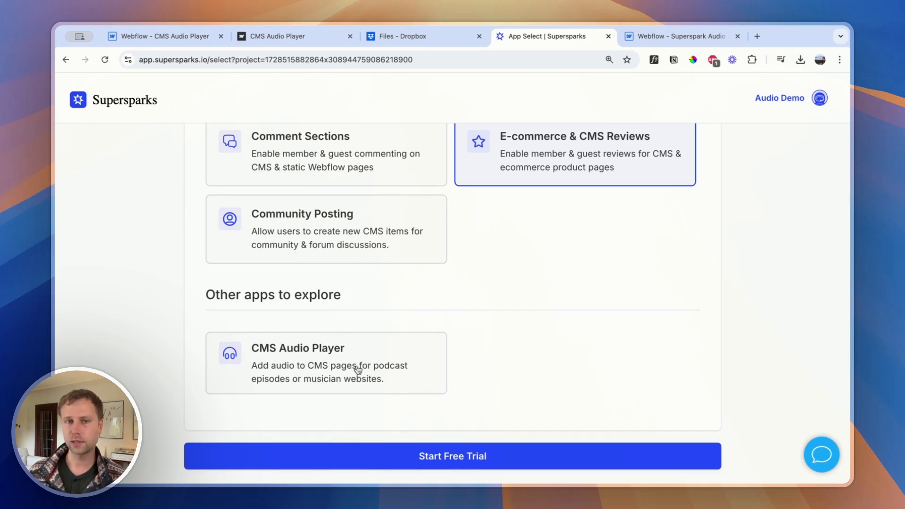
{"action": "scroll", "coordinate": [306, 363], "scroll_direction": "up", "scroll_amount": 1}
{"action": "left_click", "coordinate": [304, 373]}
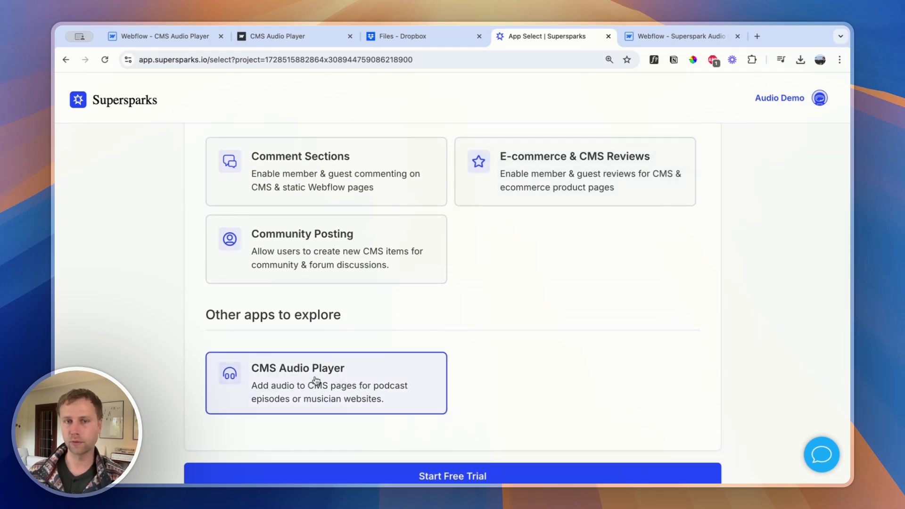
{"action": "scroll", "coordinate": [349, 373], "scroll_direction": "up", "scroll_amount": 3}
{"action": "scroll", "coordinate": [344, 368], "scroll_direction": "down", "scroll_amount": 4}
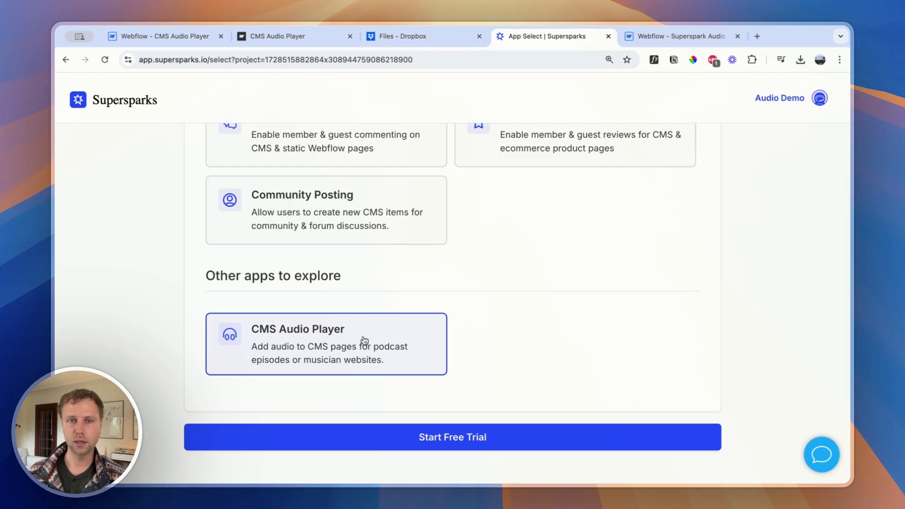
{"action": "scroll", "coordinate": [358, 360], "scroll_direction": "up", "scroll_amount": 3}
{"action": "scroll", "coordinate": [357, 361], "scroll_direction": "down", "scroll_amount": 3}
{"action": "left_click", "coordinate": [446, 391]}
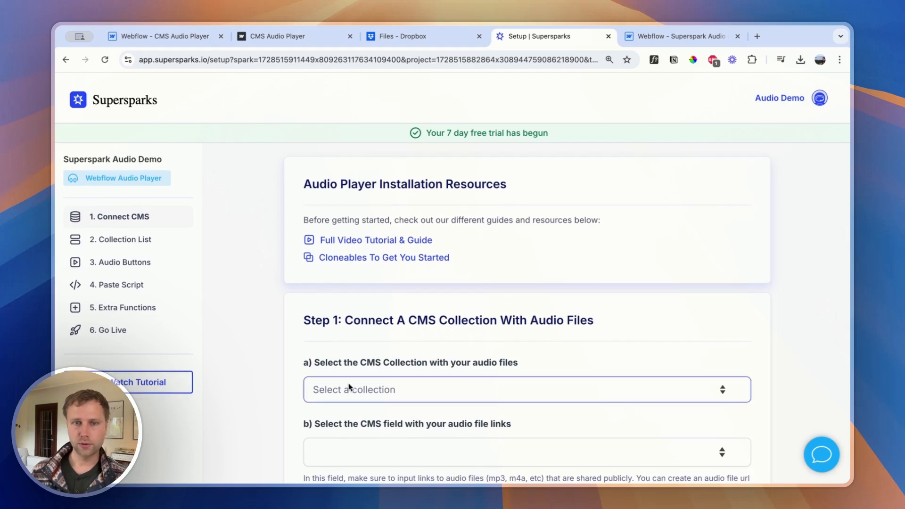
Read Step 1 of the audio player setup and open the CMS collections of the Superspark Audio Demo project in Webflow
{"action": "scroll", "coordinate": [425, 387], "scroll_direction": "down", "scroll_amount": 3}
{"action": "scroll", "coordinate": [426, 387], "scroll_direction": "down", "scroll_amount": 1}
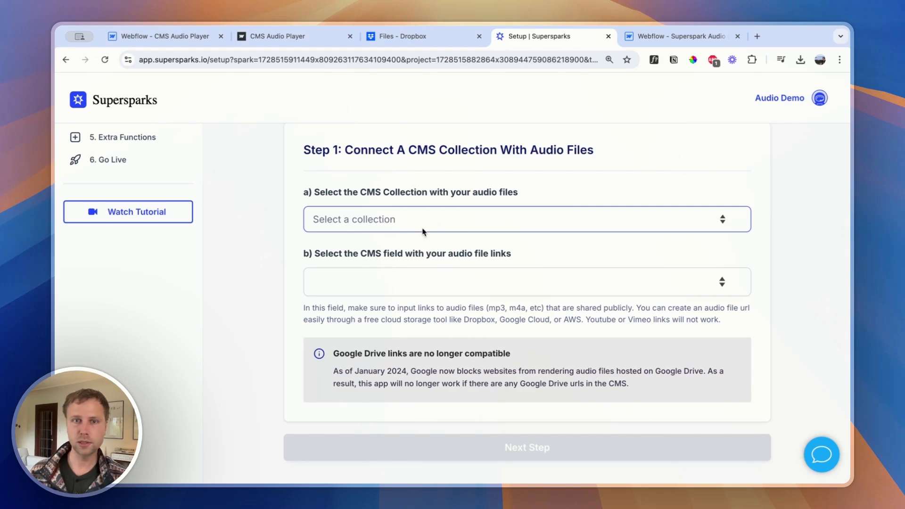
{"action": "scroll", "coordinate": [424, 231], "scroll_direction": "up", "scroll_amount": 4}
{"action": "left_click", "coordinate": [645, 42]}
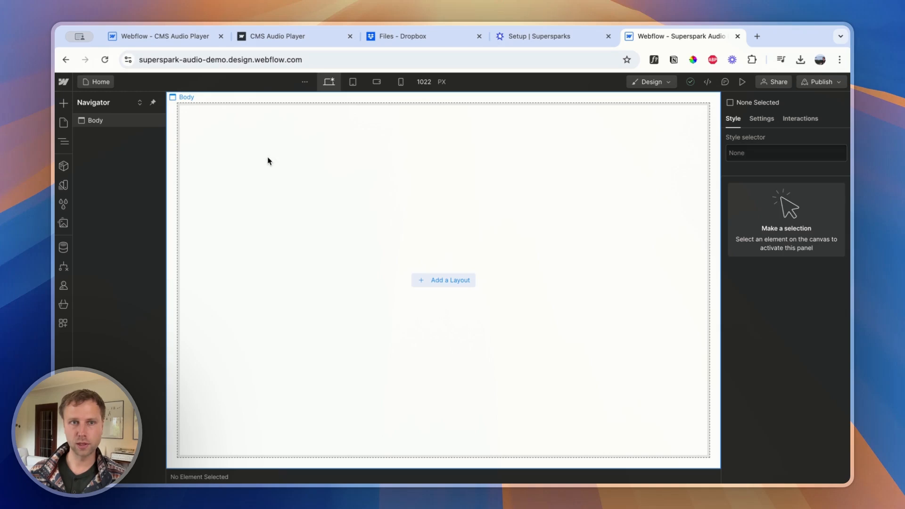
{"action": "left_click", "coordinate": [396, 150]}
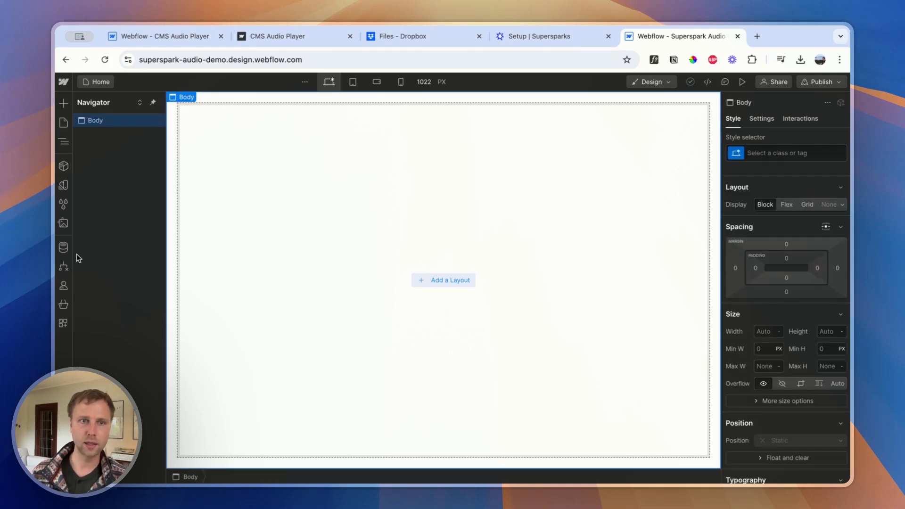
{"action": "left_click", "coordinate": [64, 247]}
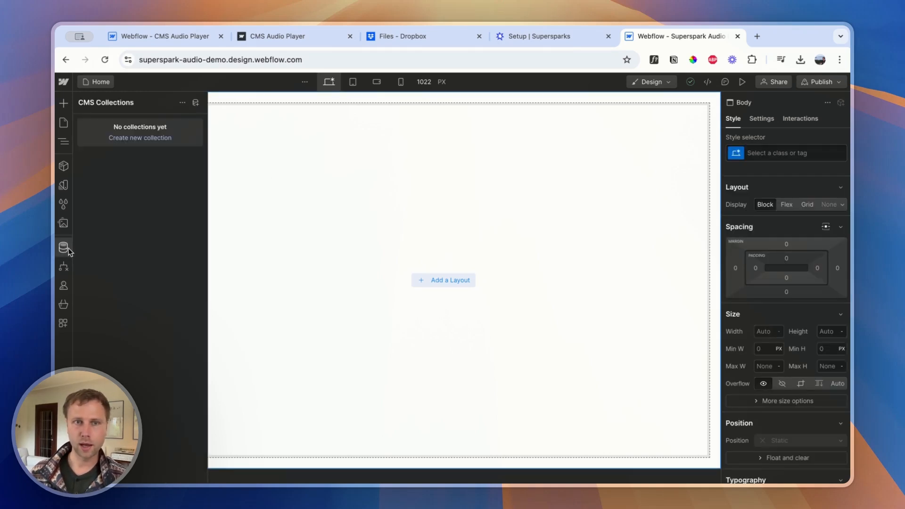
Create a CMS collection named audio-files with the matching audio-files URL and save it
{"action": "left_click", "coordinate": [195, 104]}
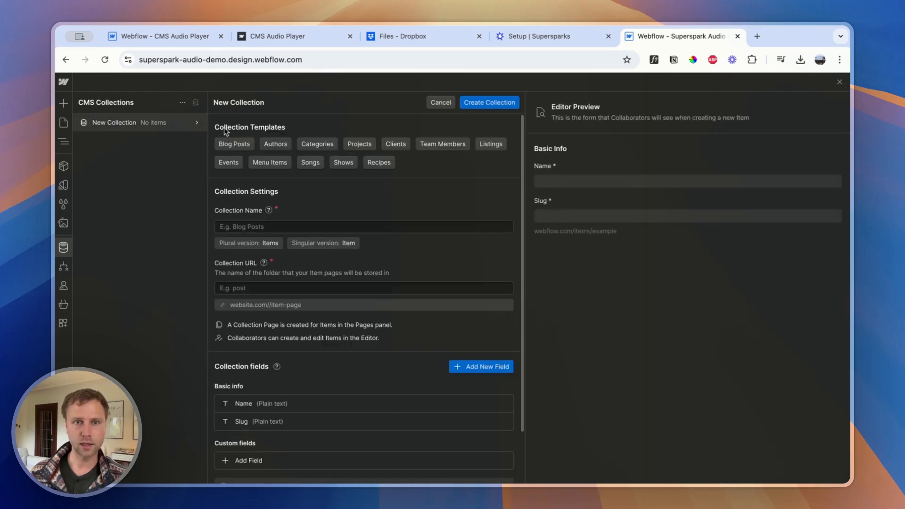
{"action": "left_click", "coordinate": [251, 225]}
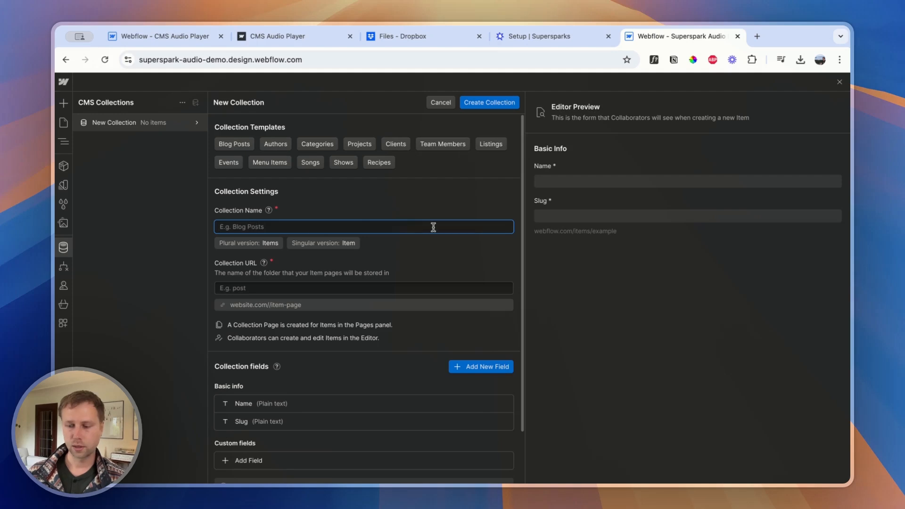
{"action": "type", "text": "audio"}
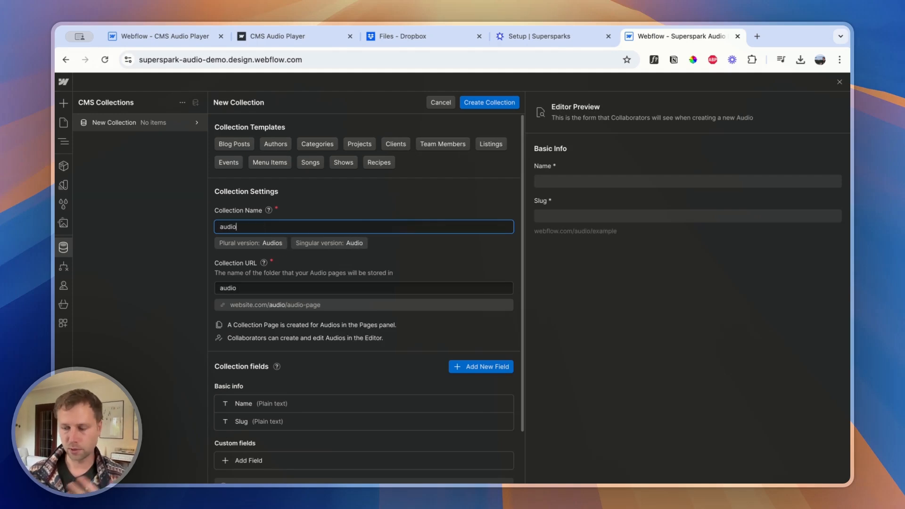
{"action": "type", "text": "-files"}
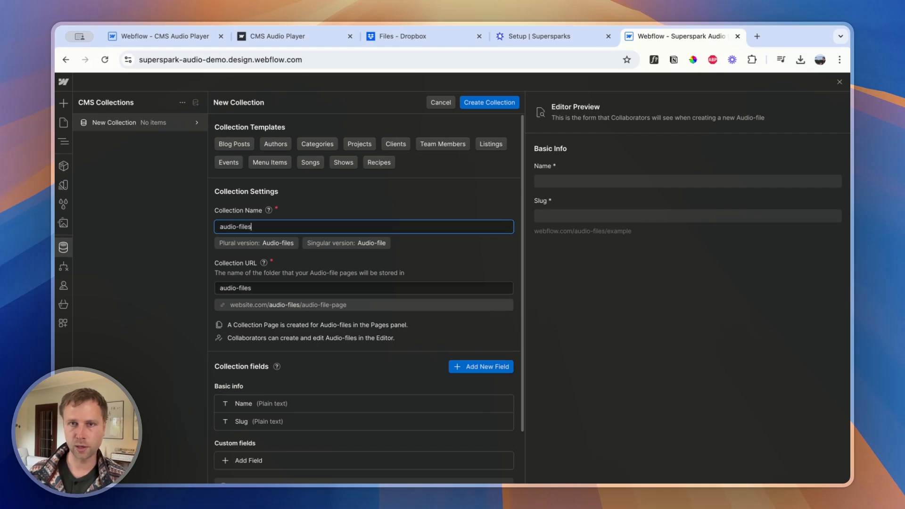
{"action": "left_click", "coordinate": [481, 102]}
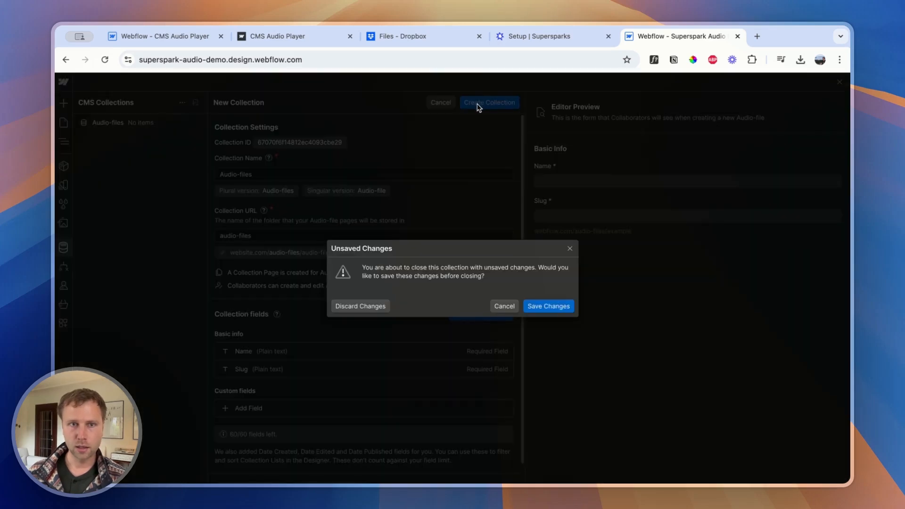
{"action": "left_click", "coordinate": [542, 309]}
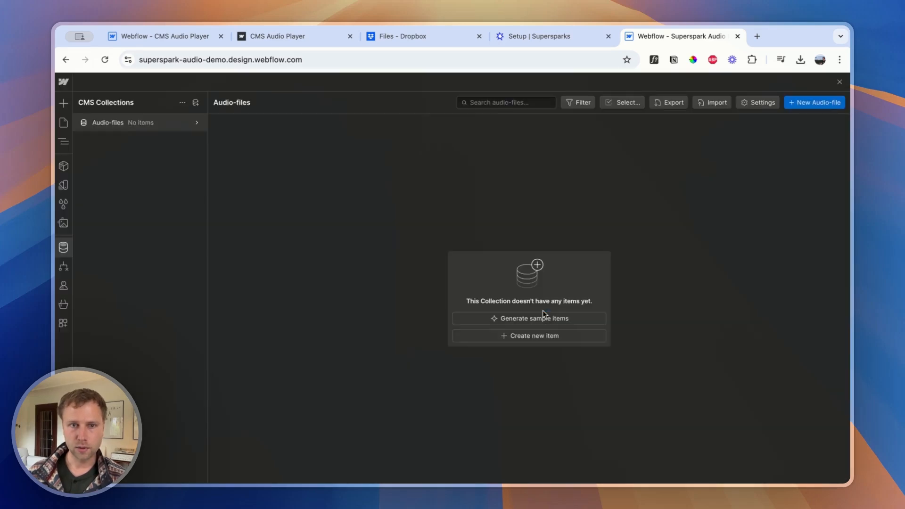
Add a single-line plain text field labelled "audio file url" to the Audio-files collection and save the collection
{"action": "left_click", "coordinate": [197, 123]}
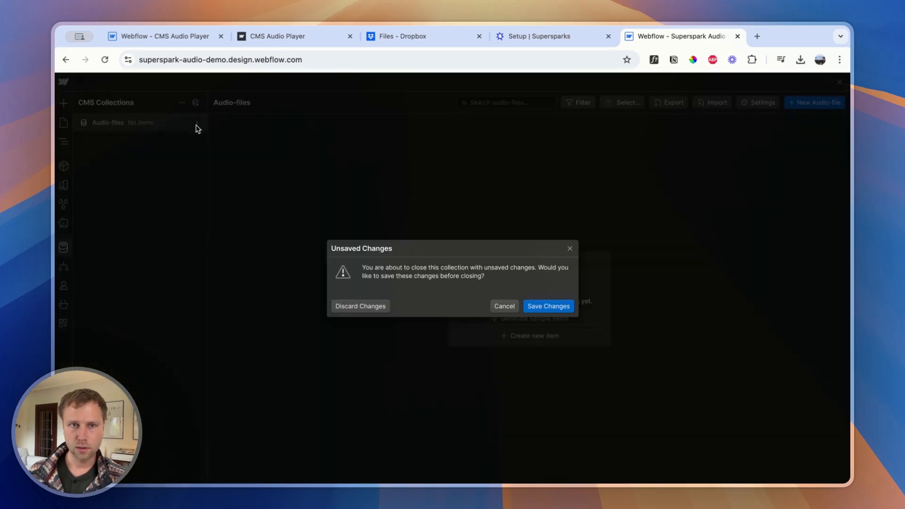
{"action": "left_click", "coordinate": [550, 307]}
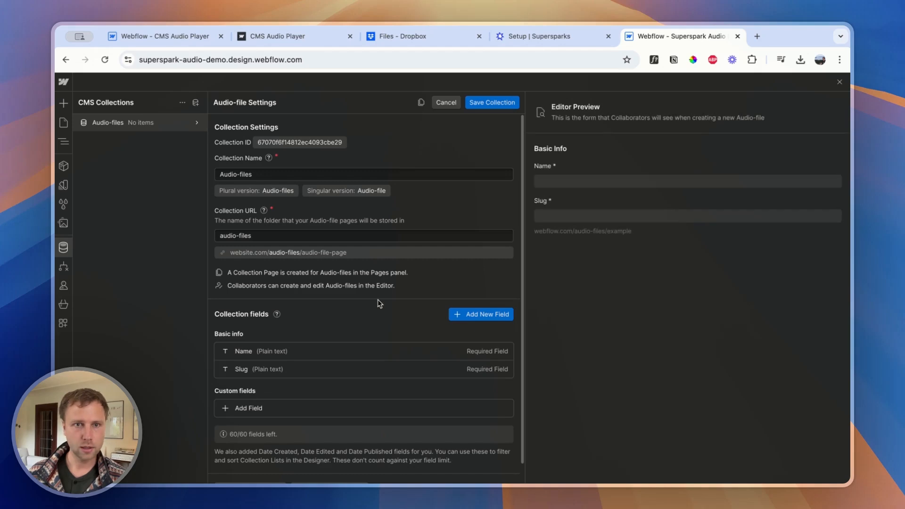
{"action": "left_click", "coordinate": [246, 401]}
{"action": "scroll", "coordinate": [248, 400], "scroll_direction": "down", "scroll_amount": 4}
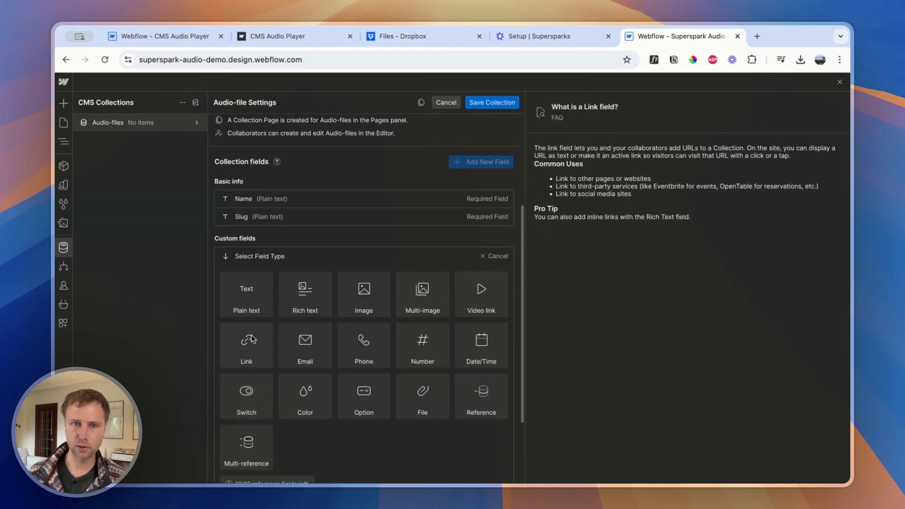
{"action": "left_click", "coordinate": [245, 298]}
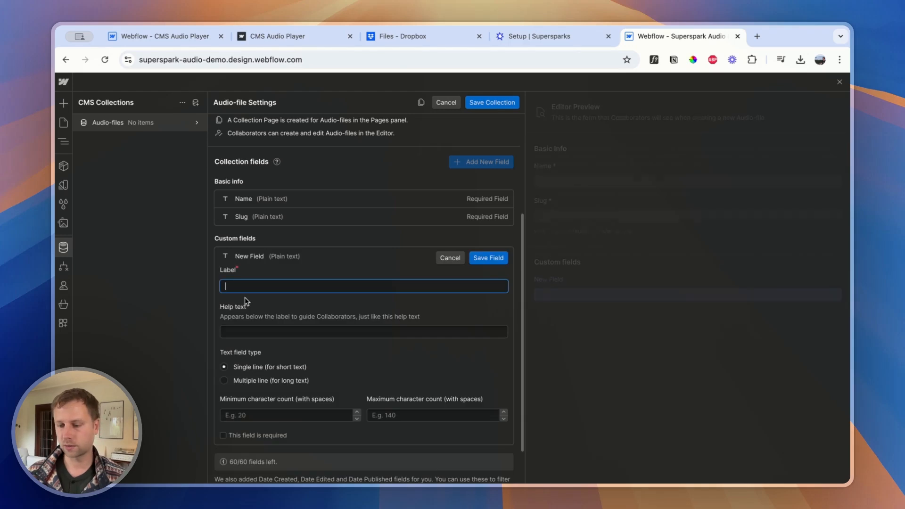
{"action": "type", "text": "io file url"}
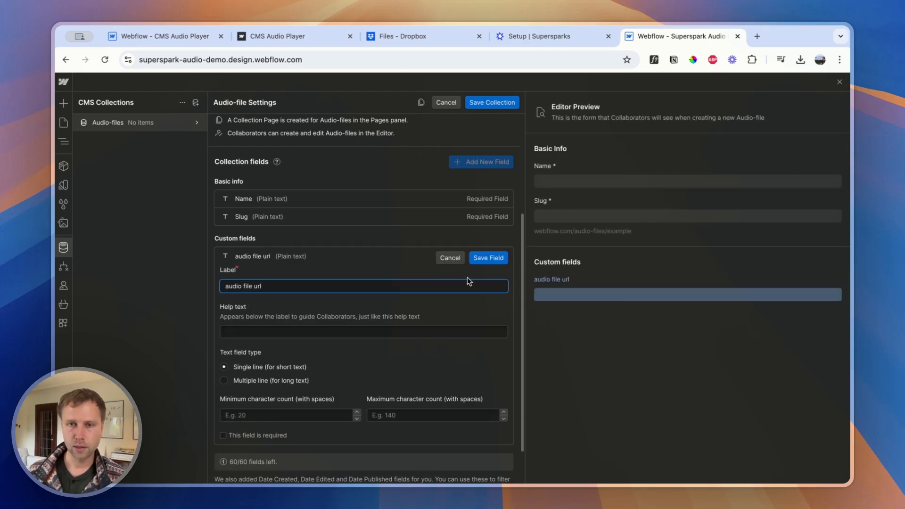
{"action": "left_click", "coordinate": [488, 258]}
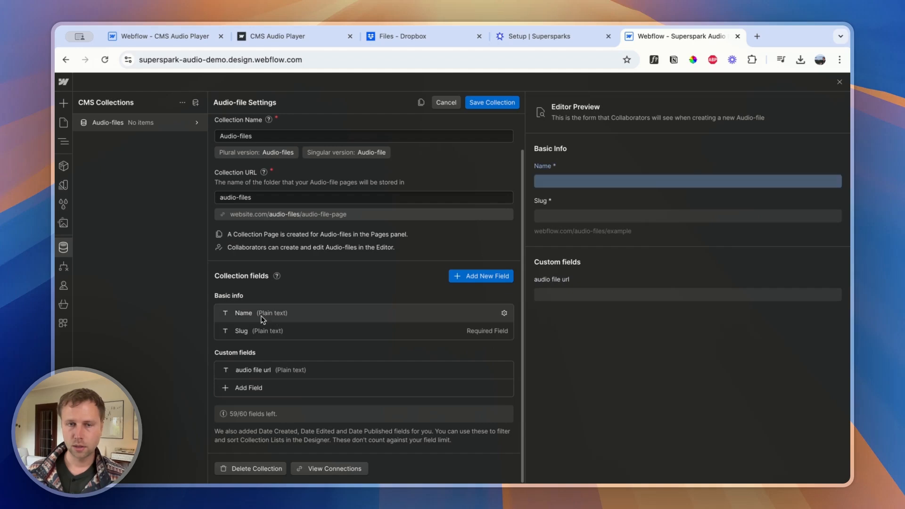
{"action": "left_click", "coordinate": [480, 104]}
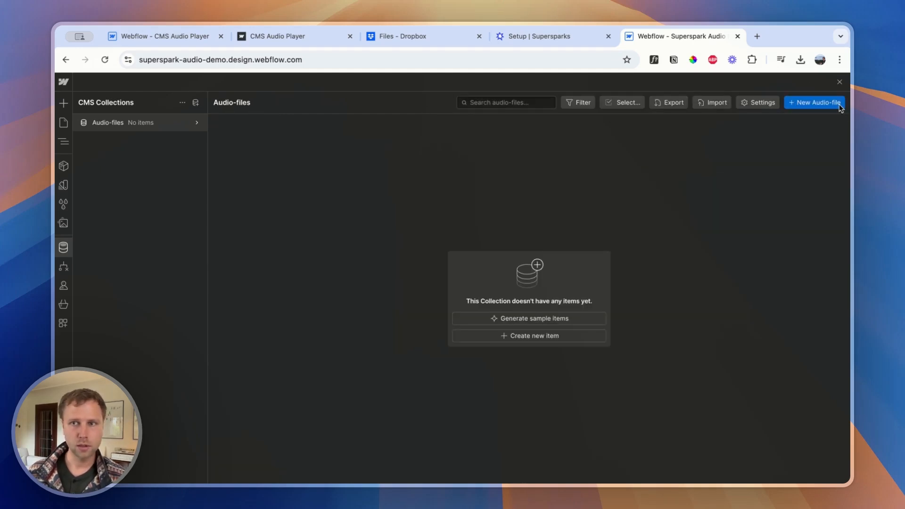
Start a new Audio-files item named Test File 1 and switch to the Dropbox files
{"action": "left_click", "coordinate": [811, 103]}
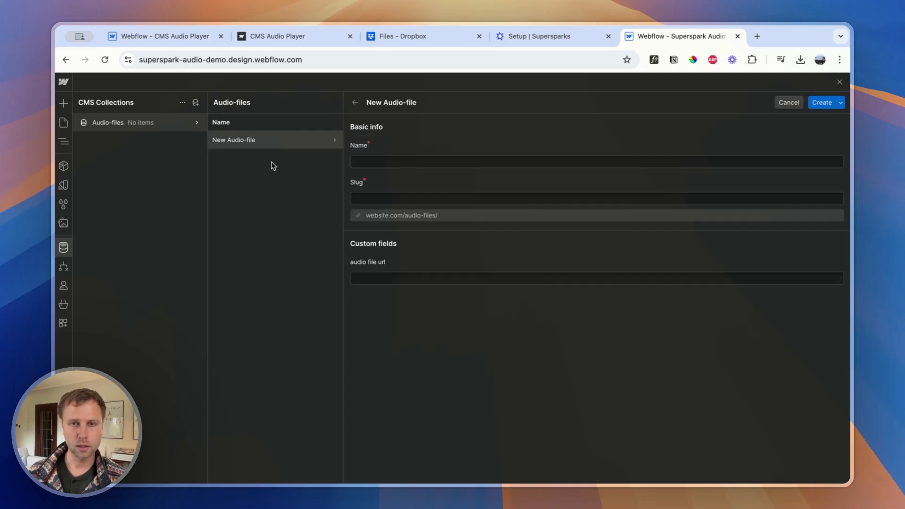
{"action": "left_click", "coordinate": [412, 163]}
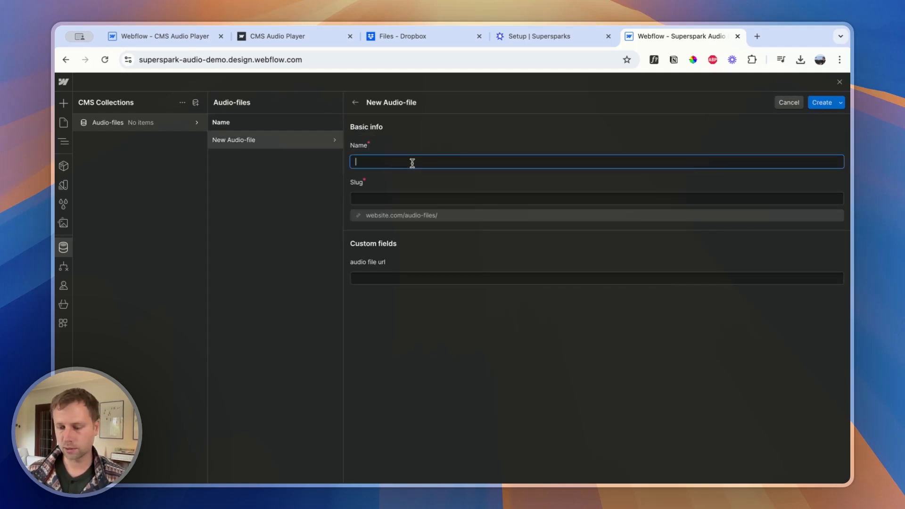
{"action": "type", "text": "Test File 1"}
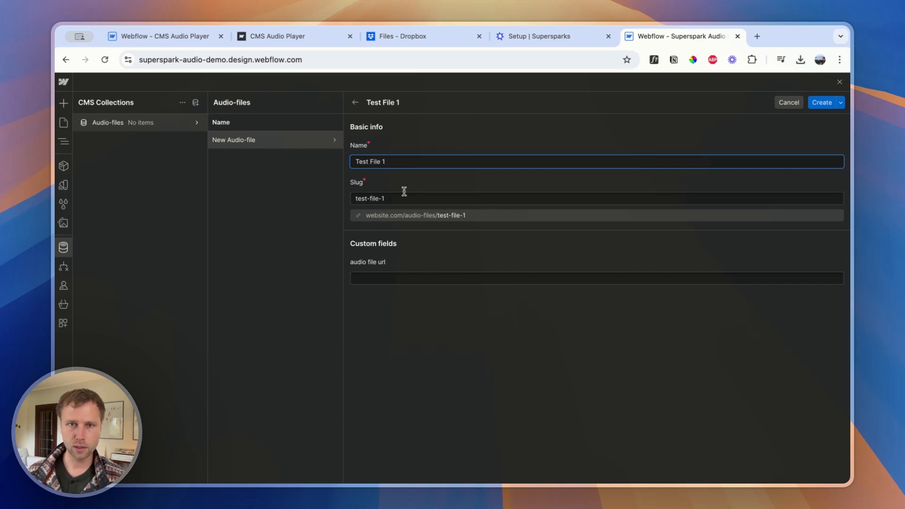
{"action": "left_click", "coordinate": [379, 277]}
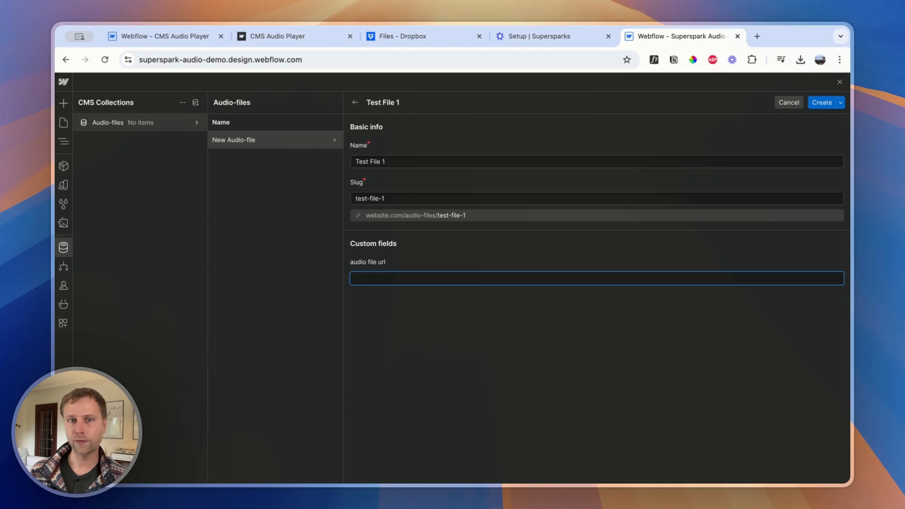
{"action": "left_click", "coordinate": [391, 46]}
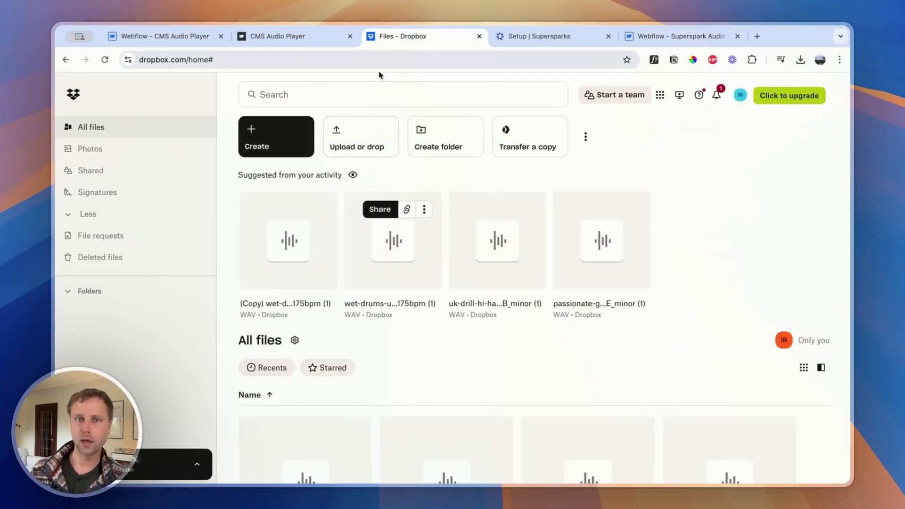
Copy the link of the (Copy) wet-drums-uptempo-loop WAV file and review its viewing link settings
{"action": "mouse_move", "coordinate": [320, 211]}
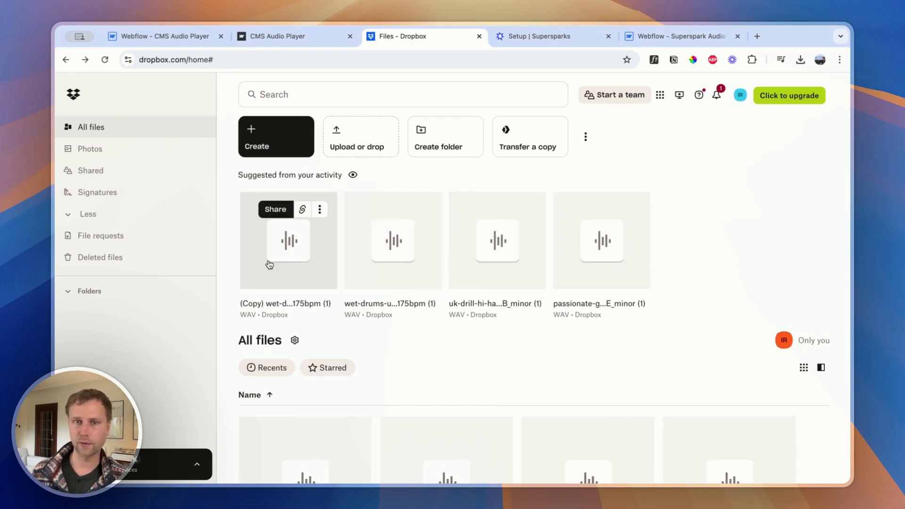
{"action": "left_click", "coordinate": [320, 211]}
{"action": "mouse_move", "coordinate": [372, 156]}
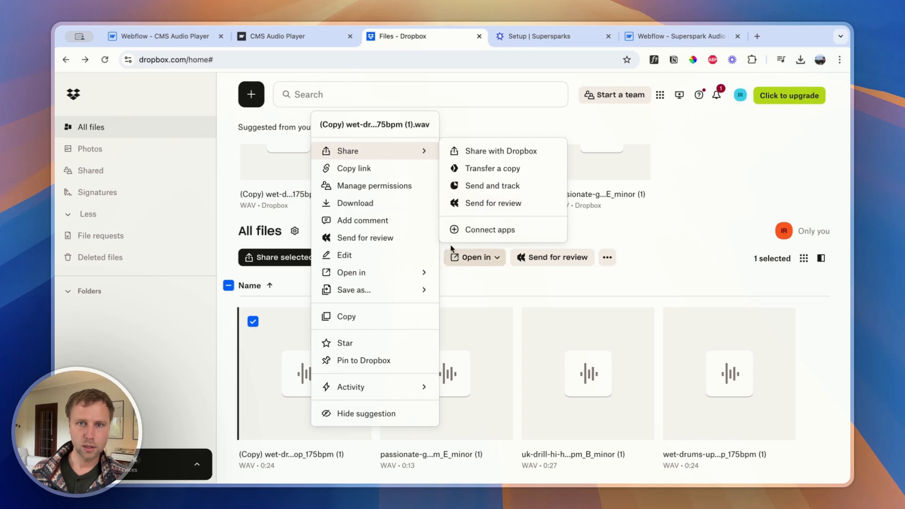
{"action": "left_click", "coordinate": [385, 174]}
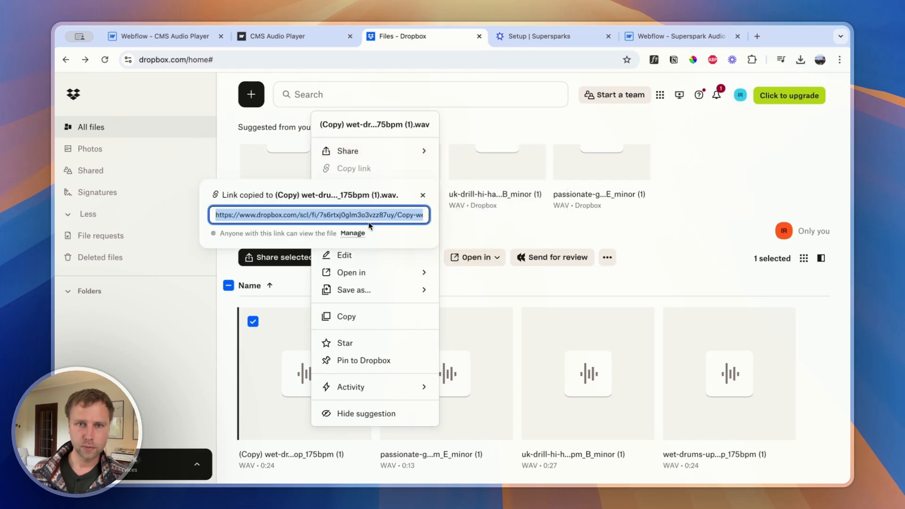
{"action": "left_click", "coordinate": [347, 234]}
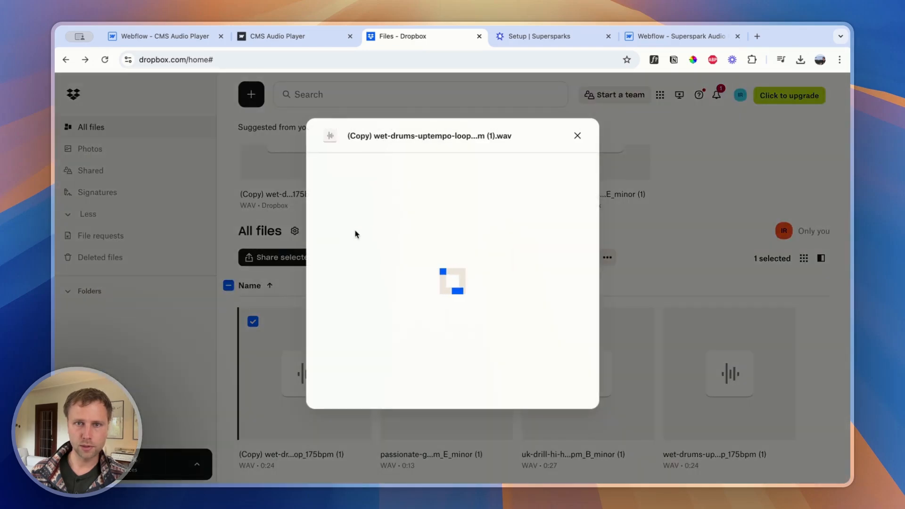
{"action": "scroll", "coordinate": [488, 208], "scroll_direction": "down", "scroll_amount": 3}
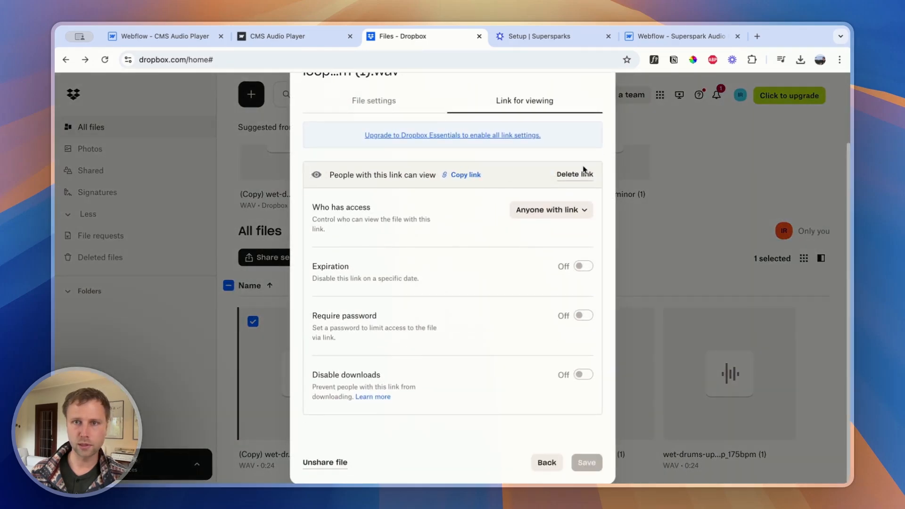
{"action": "scroll", "coordinate": [501, 170], "scroll_direction": "up", "scroll_amount": 2}
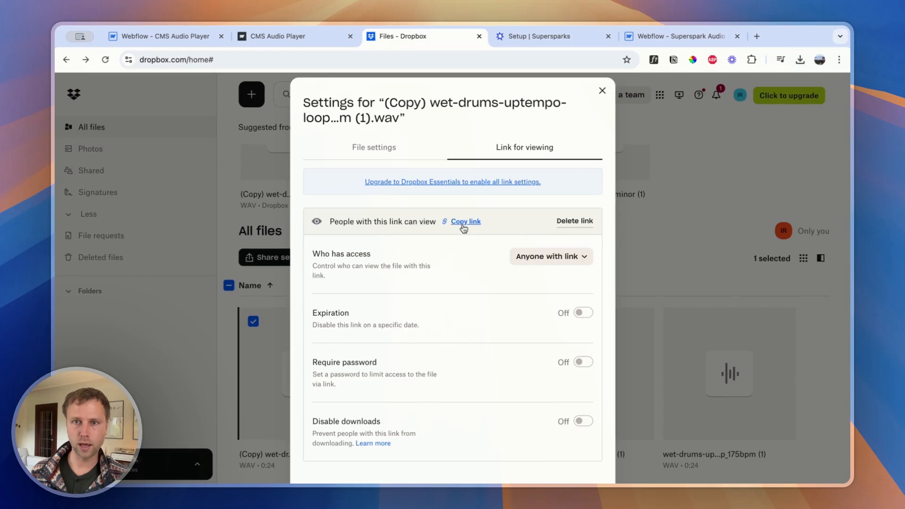
{"action": "left_click", "coordinate": [602, 90]}
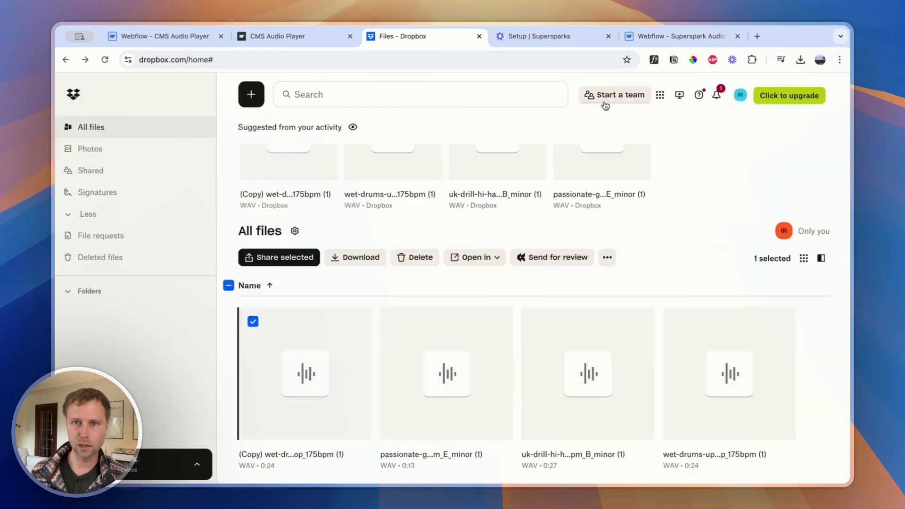
Check who can access the passionate-guitar-peaceful-loop WAV file through its viewing link and copy that link
{"action": "left_click", "coordinate": [634, 209]}
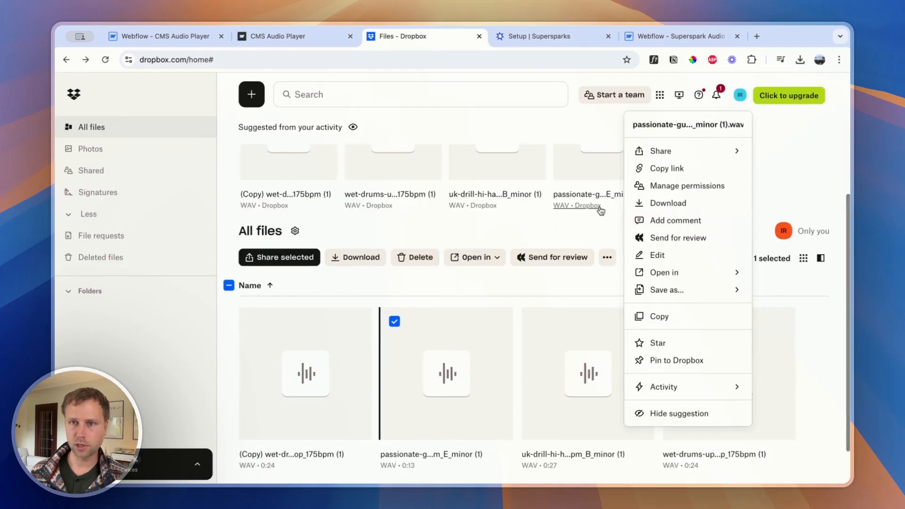
{"action": "left_click", "coordinate": [693, 169]}
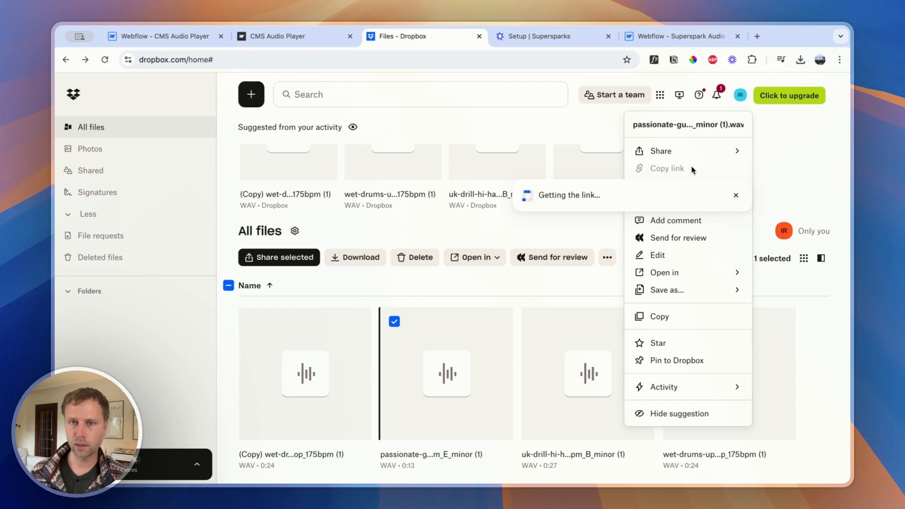
{"action": "left_click", "coordinate": [666, 233]}
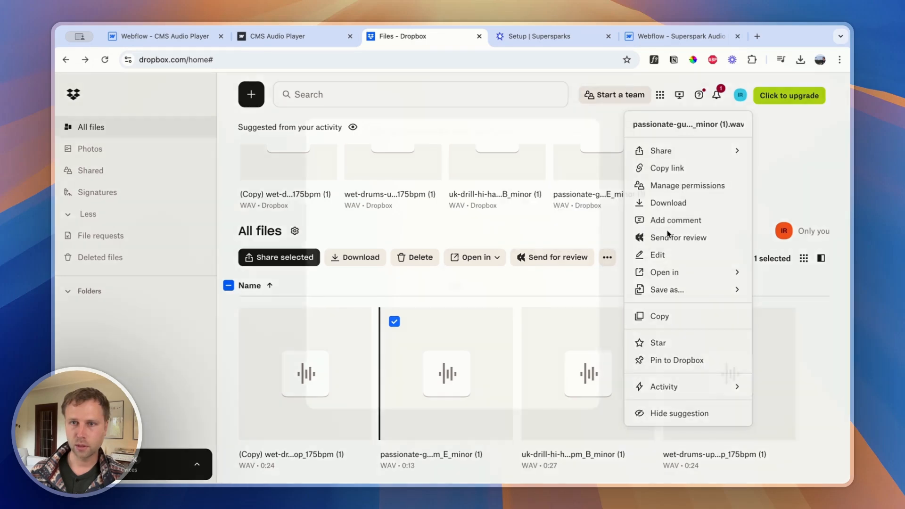
{"action": "scroll", "coordinate": [471, 243], "scroll_direction": "down", "scroll_amount": 2}
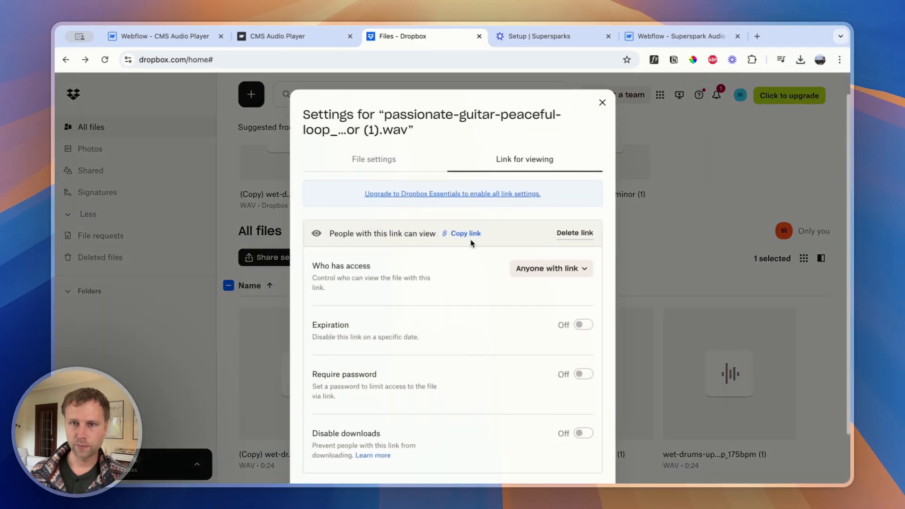
{"action": "left_click", "coordinate": [515, 250]}
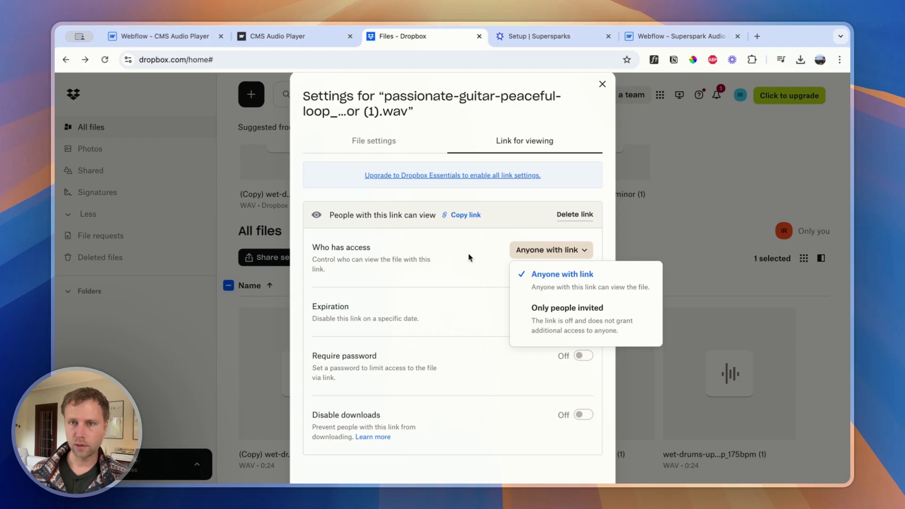
{"action": "left_click", "coordinate": [473, 270]}
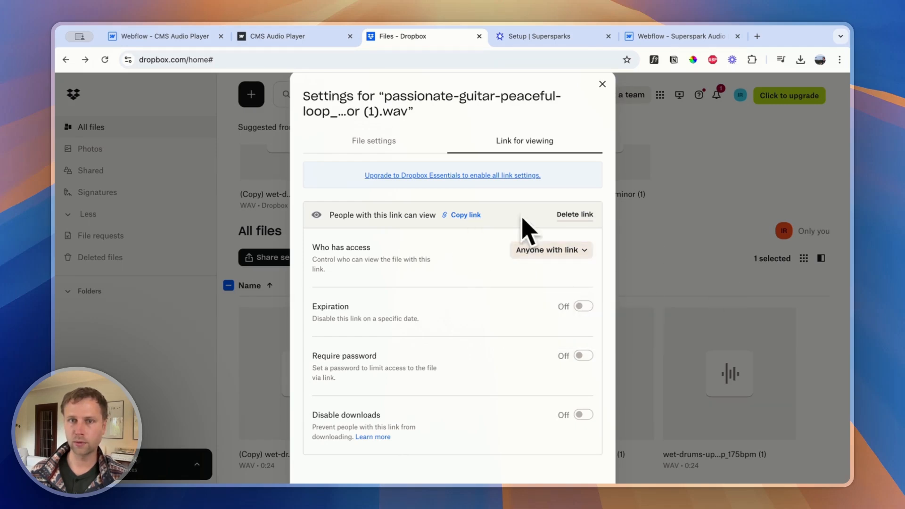
{"action": "left_click", "coordinate": [470, 216]}
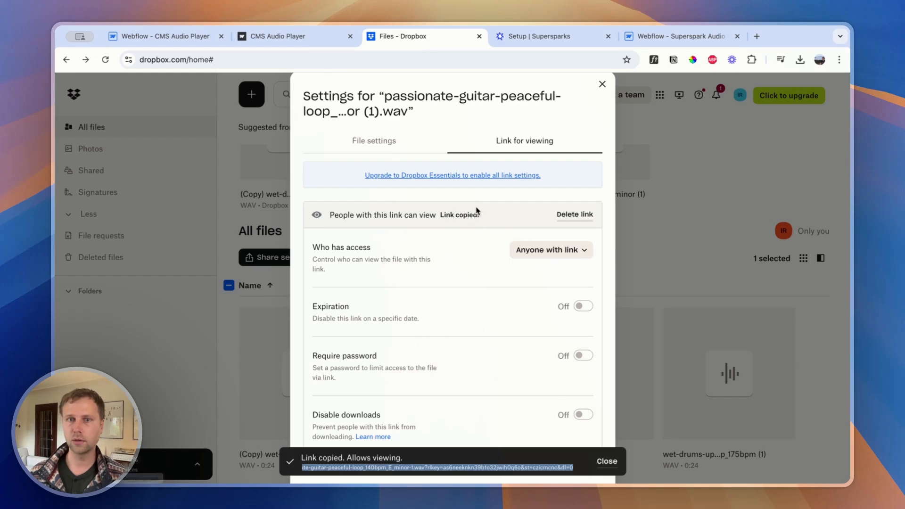
Back in Webflow, paste the copied Dropbox link as Test File 1's audio file url and create the item
{"action": "left_click", "coordinate": [679, 36]}
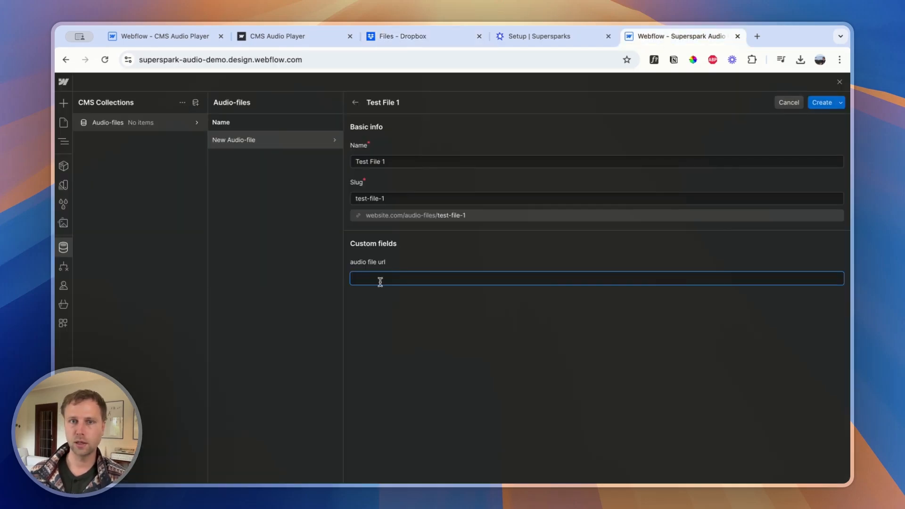
{"action": "key", "text": "super+v"}
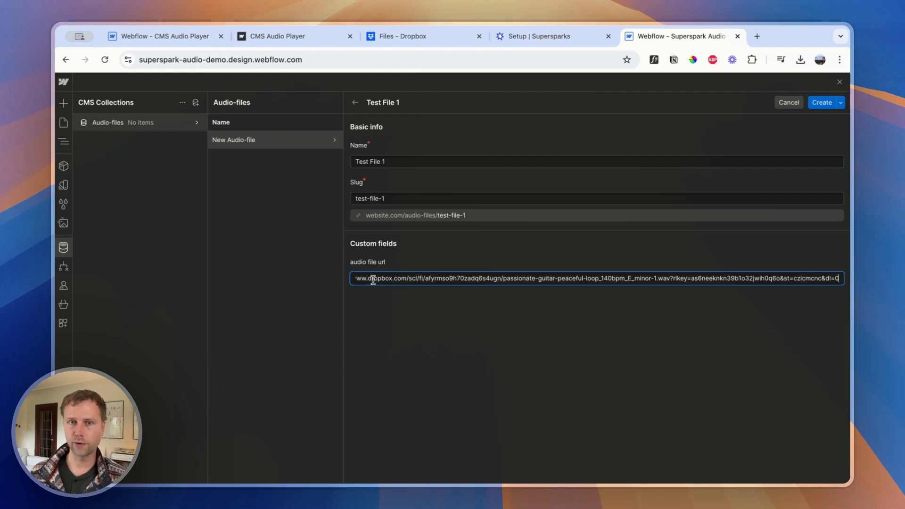
{"action": "left_click", "coordinate": [822, 102]}
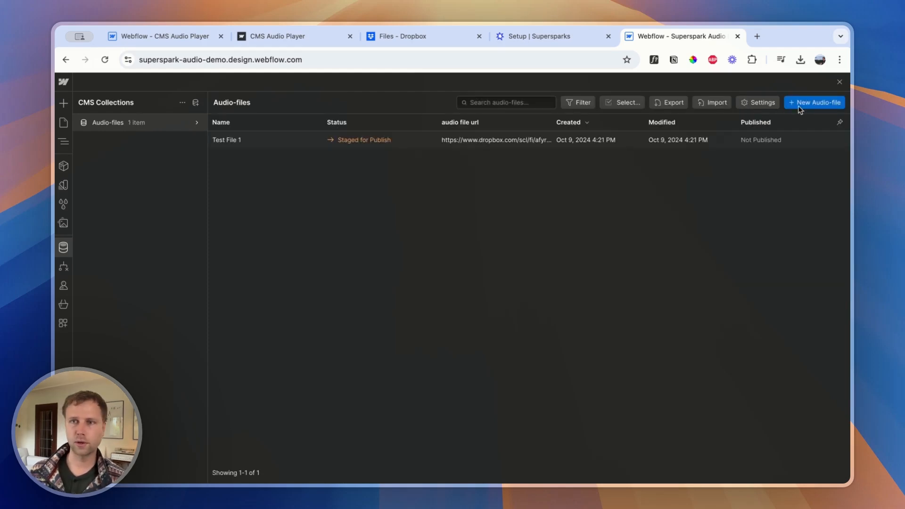
Create a new Audio-files item named Test file 2
{"action": "left_click", "coordinate": [814, 102]}
{"action": "left_click", "coordinate": [377, 161]}
{"action": "type", "text": "Test"}
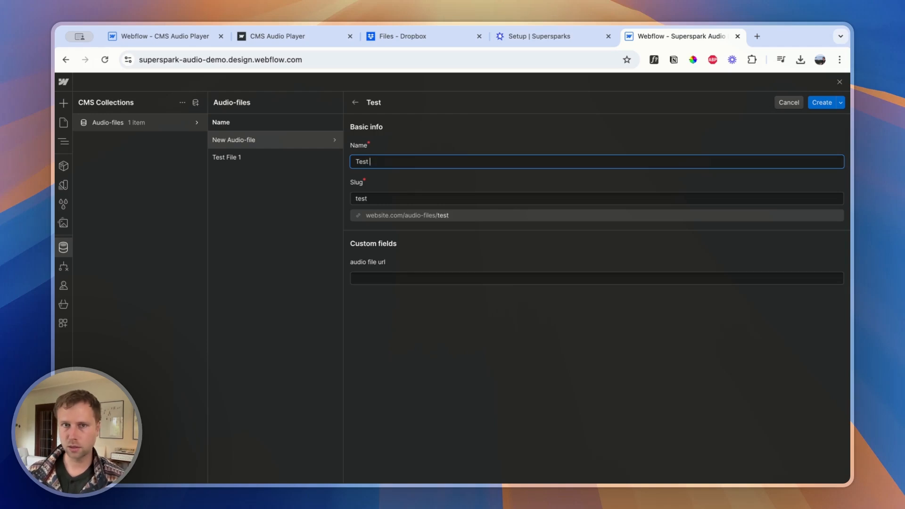
{"action": "type", "text": " file 2"}
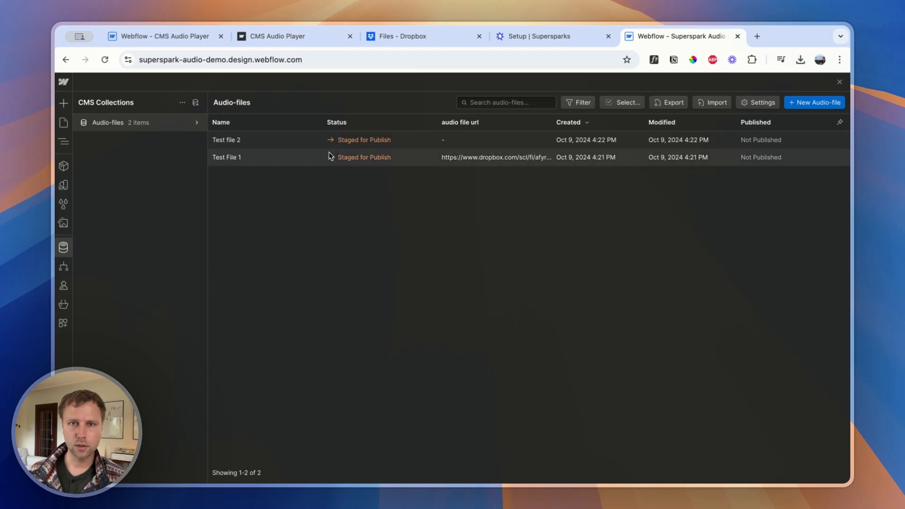
Open the Test file 2 item, switch to Dropbox and copy the link of the (Copy) wet-drums WAV file
{"action": "left_click", "coordinate": [320, 143]}
{"action": "left_click", "coordinate": [441, 38]}
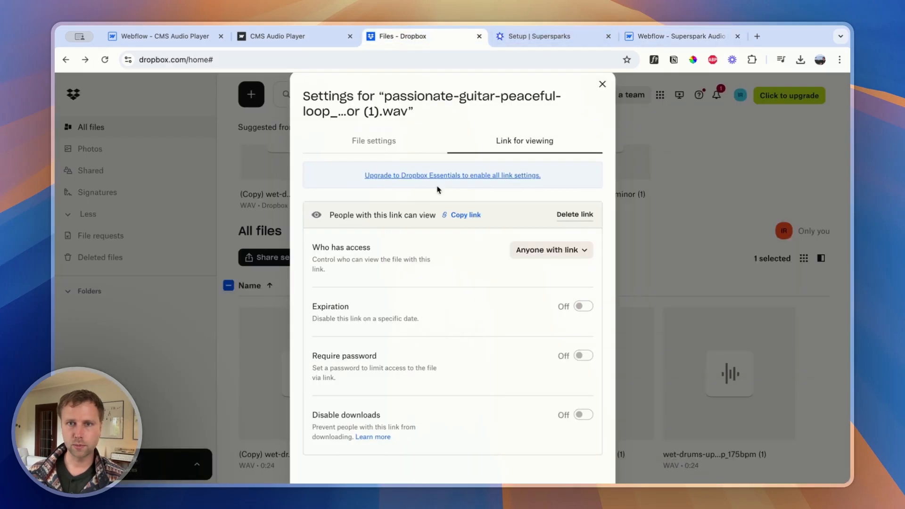
{"action": "left_click", "coordinate": [602, 85]}
{"action": "scroll", "coordinate": [275, 219], "scroll_direction": "up", "scroll_amount": 3}
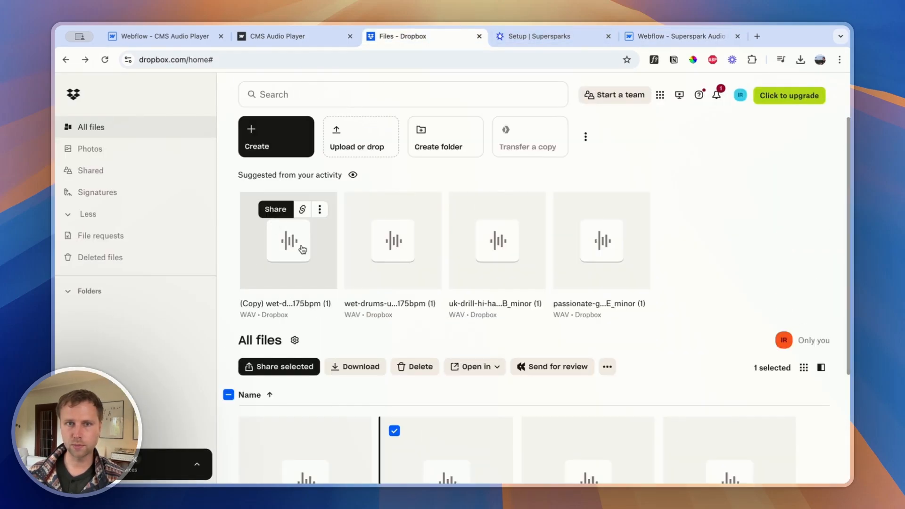
{"action": "left_click", "coordinate": [302, 213]}
Back in Webflow, paste the copied Dropbox link as Test file 2's audio file url and save the item
{"action": "left_click", "coordinate": [675, 45]}
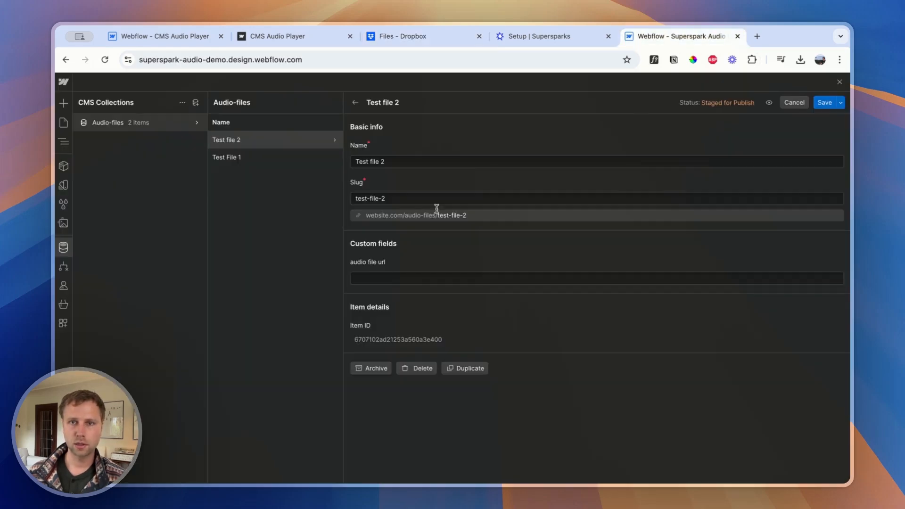
{"action": "left_click", "coordinate": [383, 276]}
{"action": "key", "text": "super+v"}
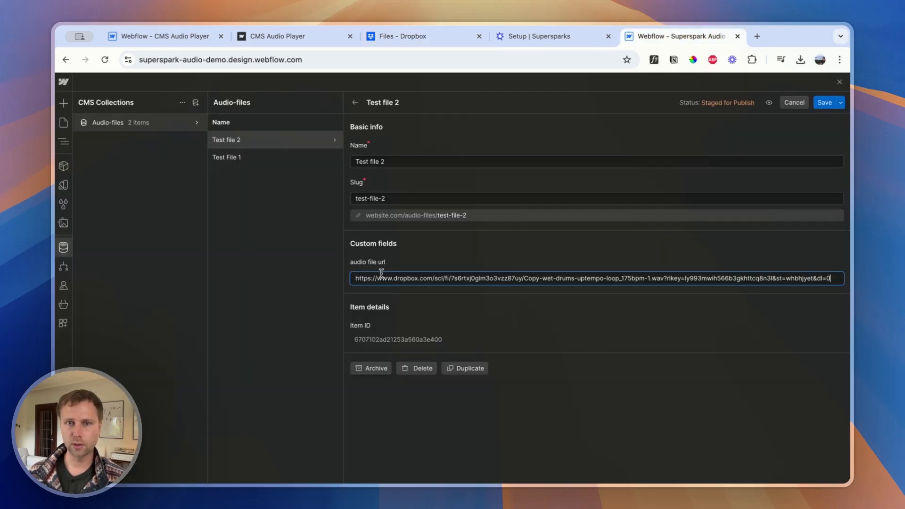
{"action": "left_click", "coordinate": [825, 104]}
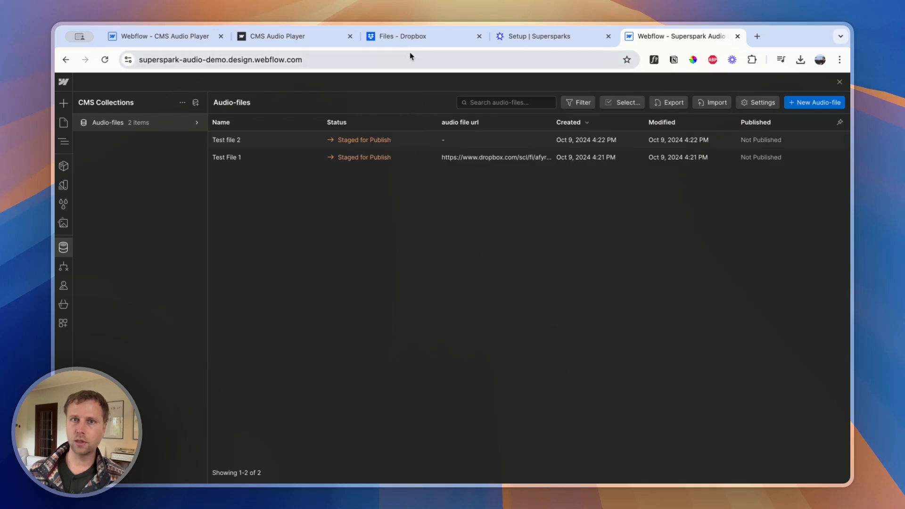
Examine the Flowdrive website's overview of file hosting for Webflow as an alternative to Dropbox
{"action": "left_click", "coordinate": [417, 41]}
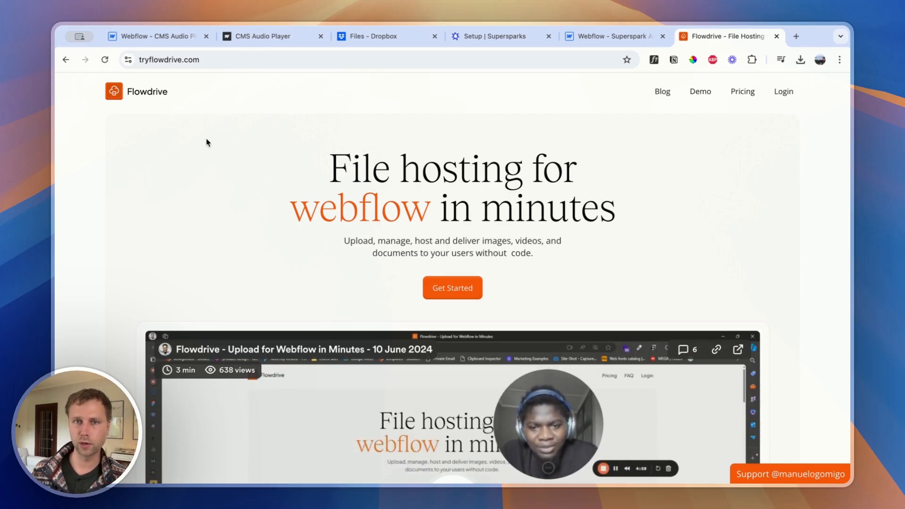
{"action": "scroll", "coordinate": [233, 145], "scroll_direction": "down", "scroll_amount": 5}
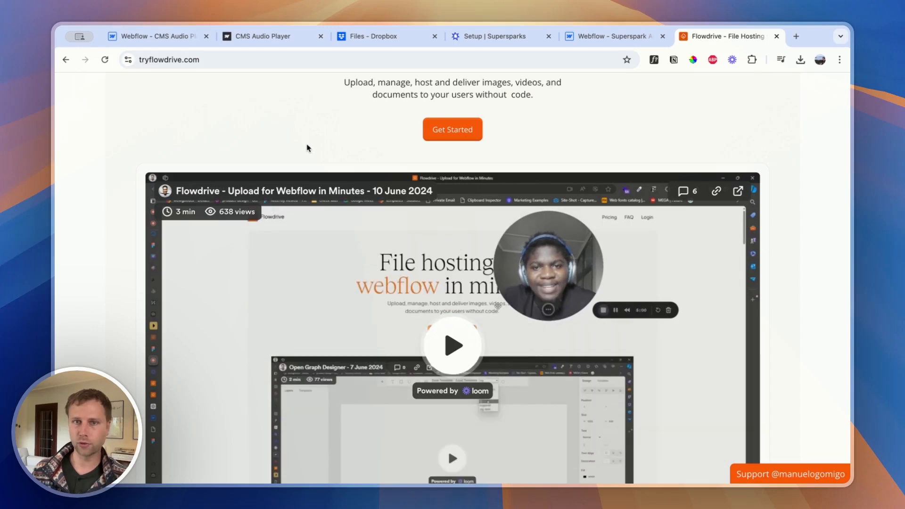
{"action": "scroll", "coordinate": [276, 140], "scroll_direction": "down", "scroll_amount": 1}
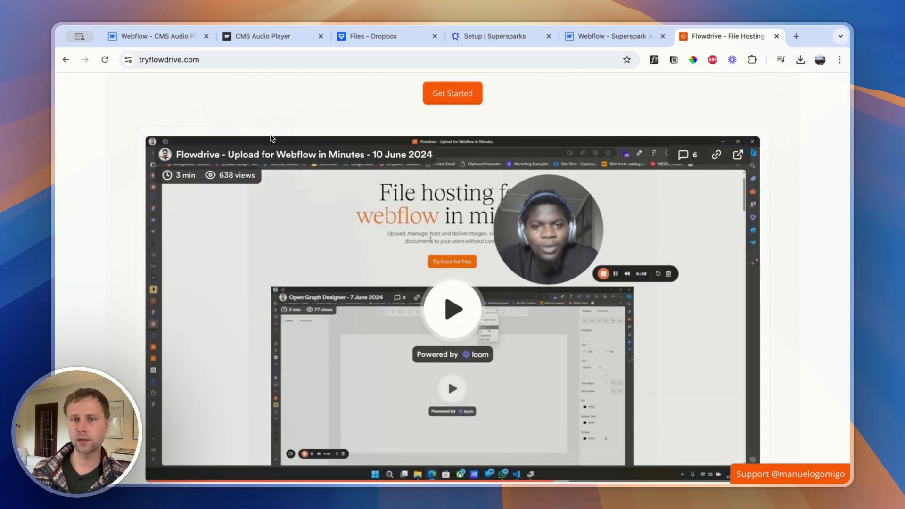
{"action": "scroll", "coordinate": [272, 138], "scroll_direction": "down", "scroll_amount": 6}
{"action": "scroll", "coordinate": [272, 138], "scroll_direction": "down", "scroll_amount": 7}
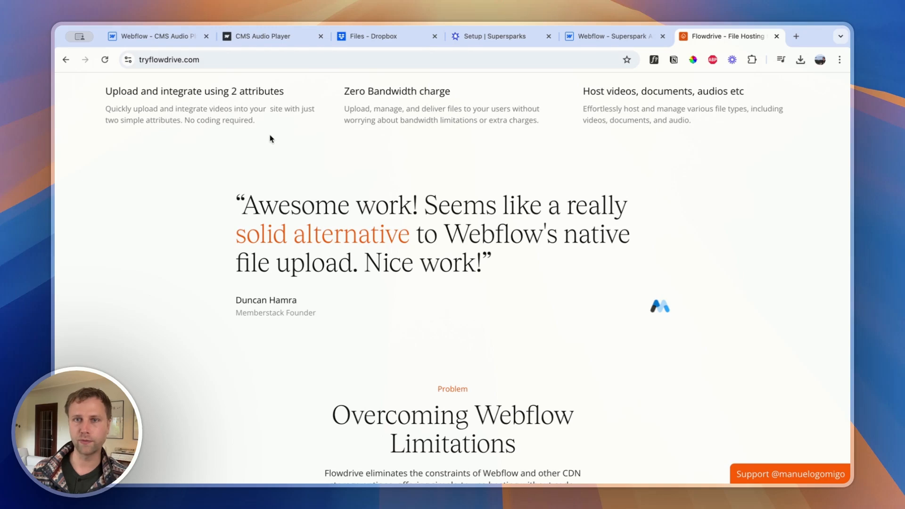
{"action": "scroll", "coordinate": [312, 139], "scroll_direction": "down", "scroll_amount": 1}
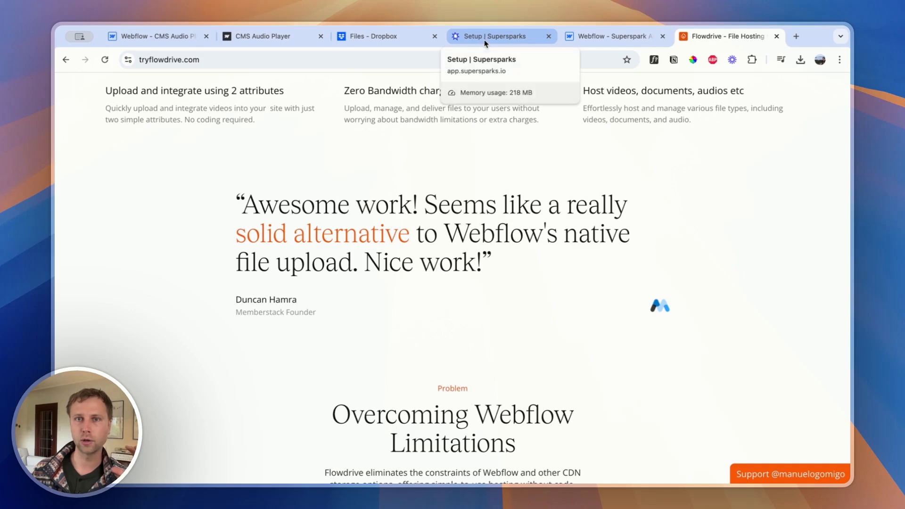
Return to Webflow, close the Audio-files collection and publish the site to superspark-audio-demo.webflow.io
{"action": "left_click", "coordinate": [615, 37]}
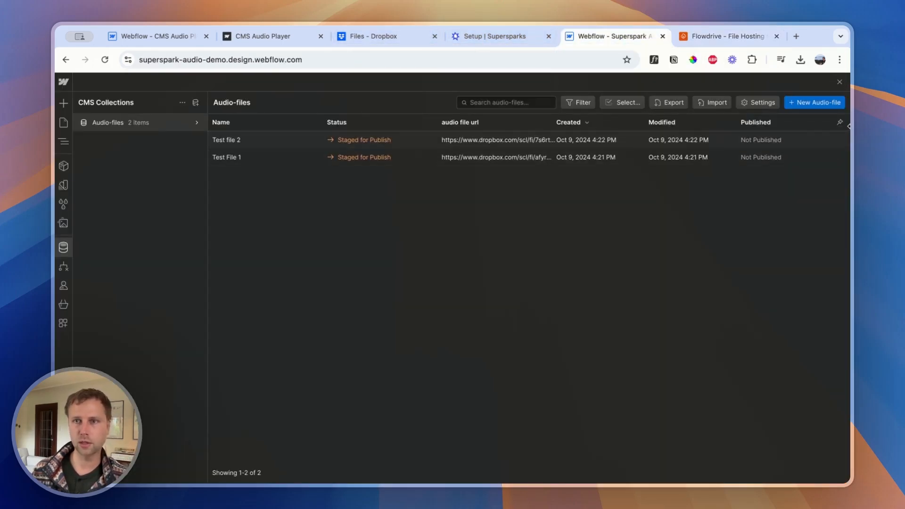
{"action": "left_click", "coordinate": [840, 84]}
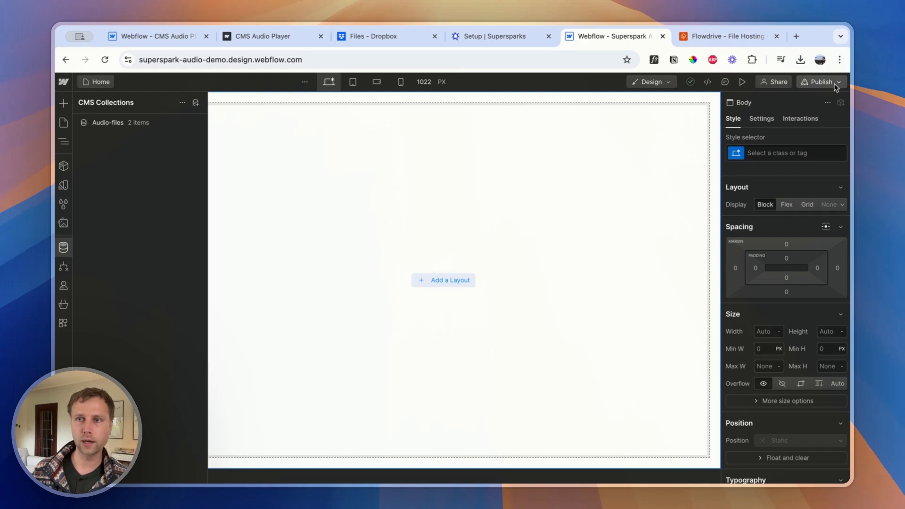
{"action": "left_click", "coordinate": [827, 81]}
{"action": "left_click", "coordinate": [766, 236]}
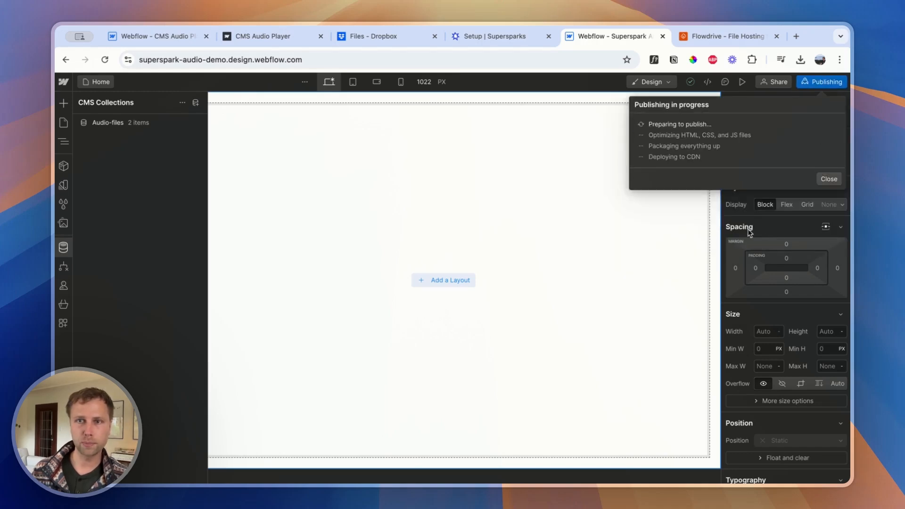
{"action": "left_click", "coordinate": [495, 36]}
{"action": "left_click", "coordinate": [605, 38]}
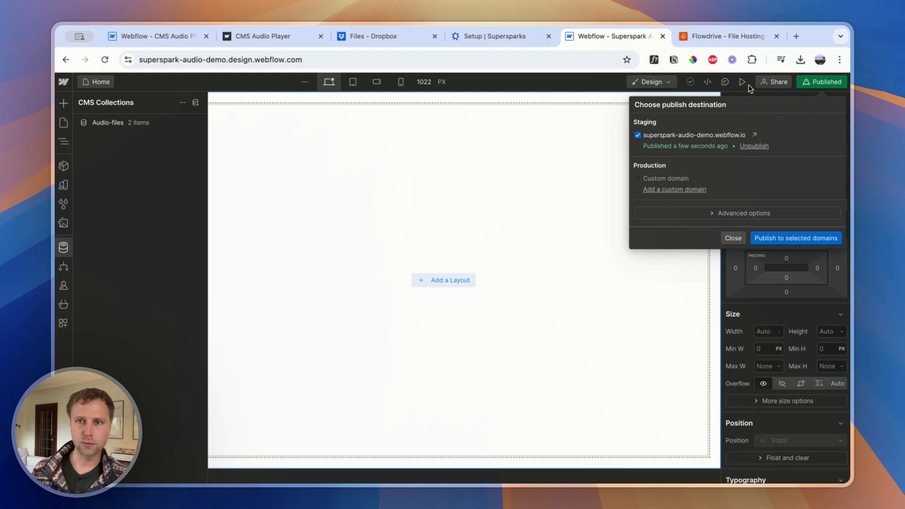
Reload the Supersparks setup, connect the Audio-files collection with audio file url as its link field, and proceed to Step 2
{"action": "left_click", "coordinate": [519, 36]}
{"action": "left_click", "coordinate": [105, 59]}
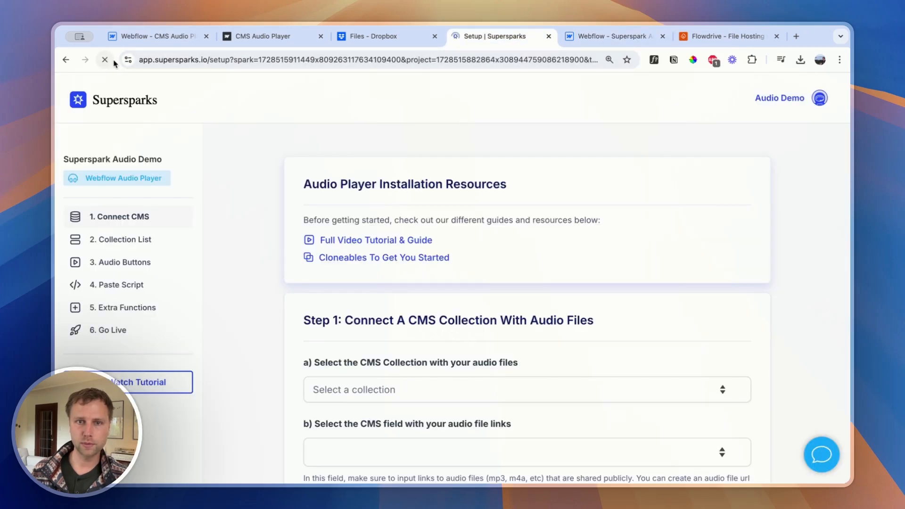
{"action": "scroll", "coordinate": [357, 294], "scroll_direction": "down", "scroll_amount": 3}
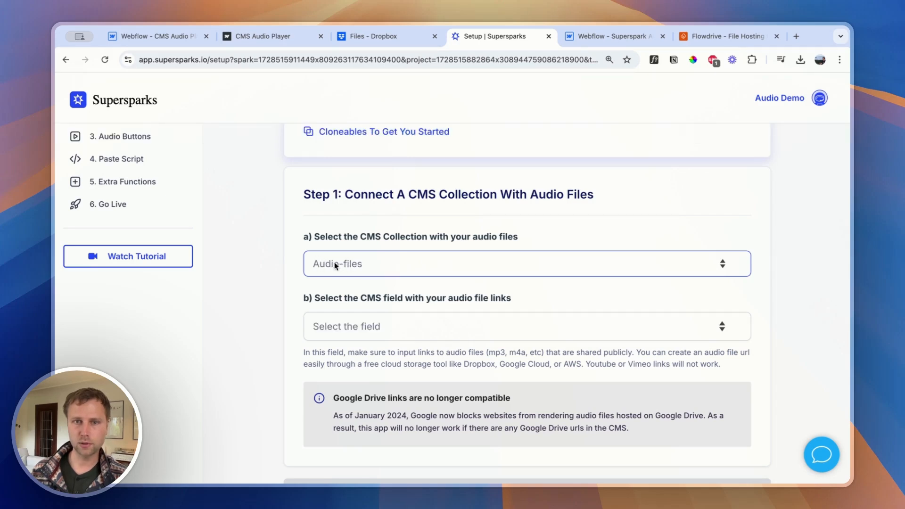
{"action": "left_click", "coordinate": [334, 330]}
{"action": "scroll", "coordinate": [342, 288], "scroll_direction": "down", "scroll_amount": 1}
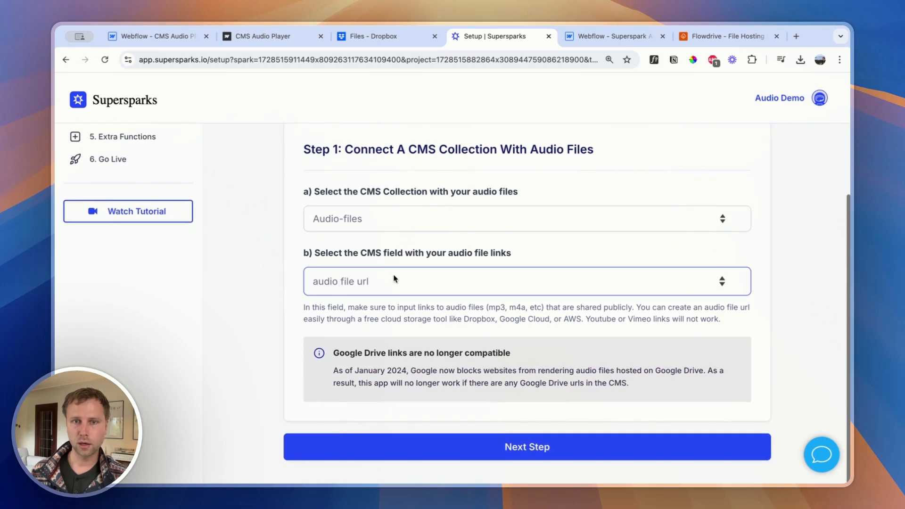
{"action": "scroll", "coordinate": [422, 314], "scroll_direction": "down", "scroll_amount": 1}
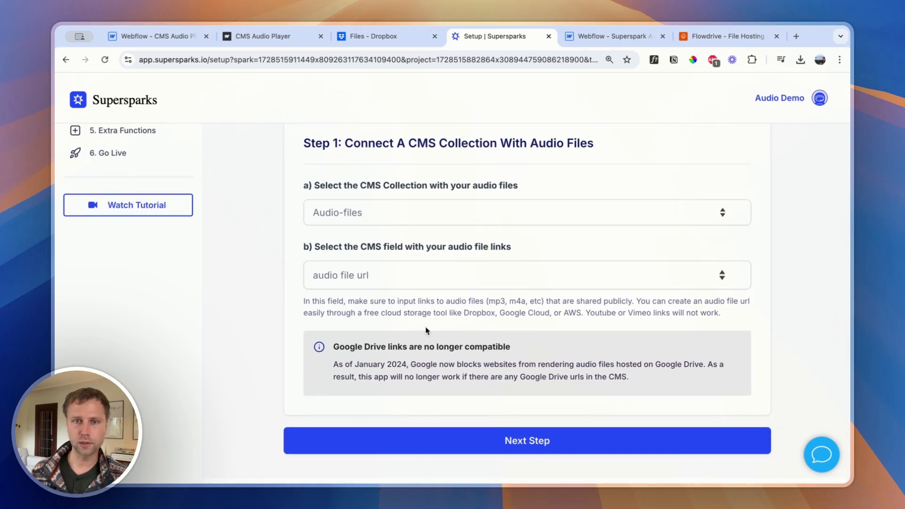
{"action": "left_click", "coordinate": [485, 454]}
{"action": "scroll", "coordinate": [542, 378], "scroll_direction": "up", "scroll_amount": 2}
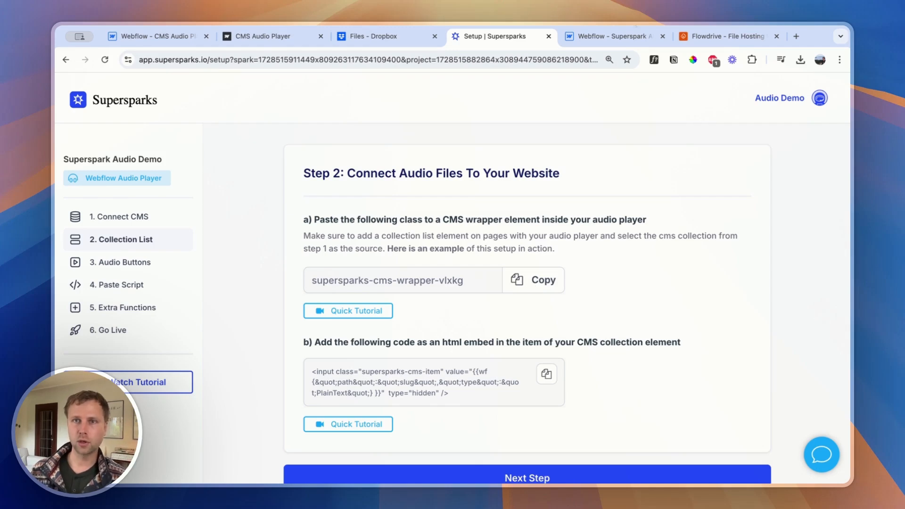
Switch to the Webflow Designer, dismiss the publish options and add a Div Block to the page body
{"action": "left_click", "coordinate": [590, 36]}
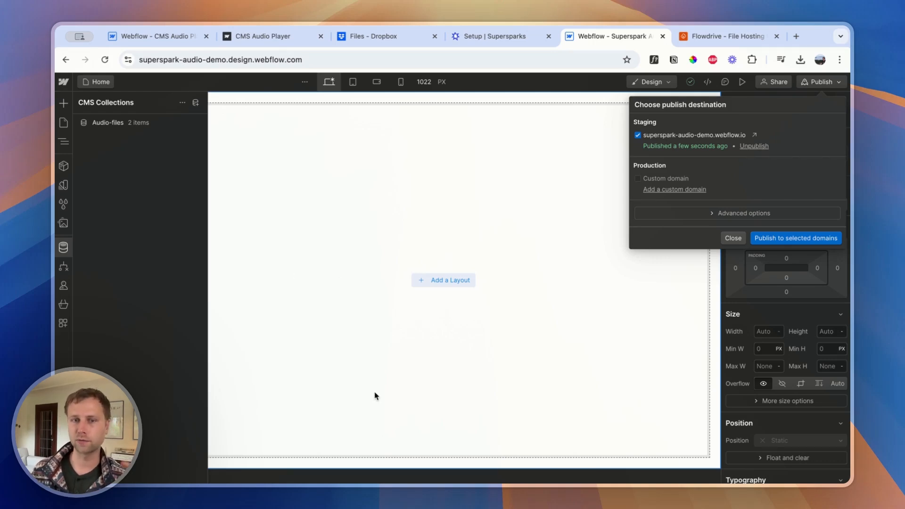
{"action": "left_click", "coordinate": [324, 369]}
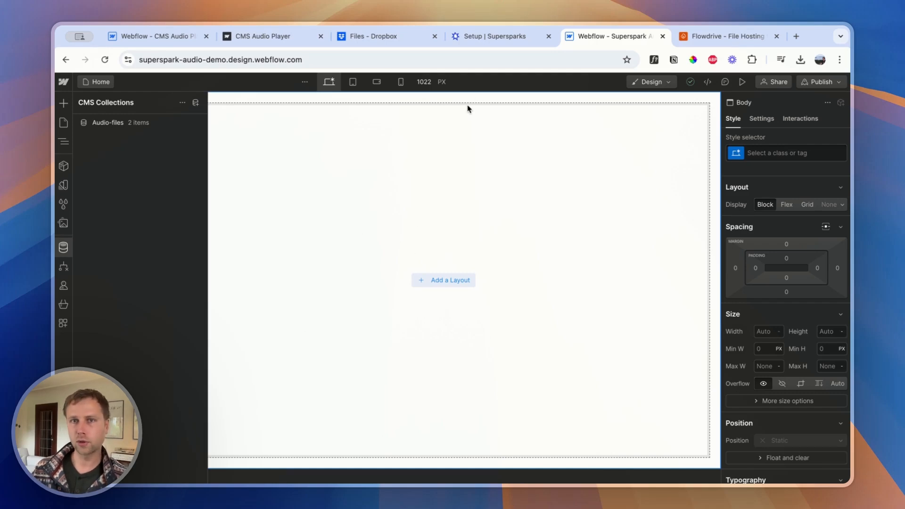
{"action": "left_click", "coordinate": [64, 142]}
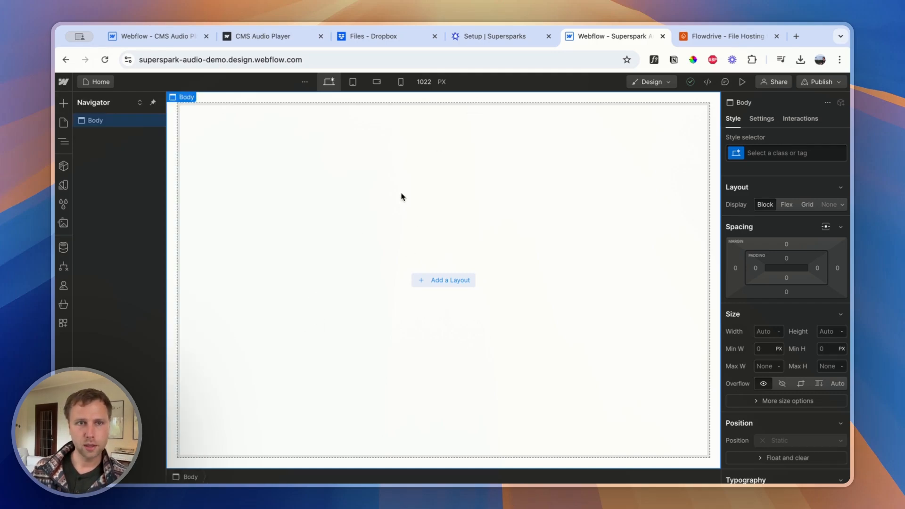
{"action": "left_click", "coordinate": [63, 102]}
{"action": "left_click_drag", "start_coordinate": [96, 317], "coordinate": [256, 243]}
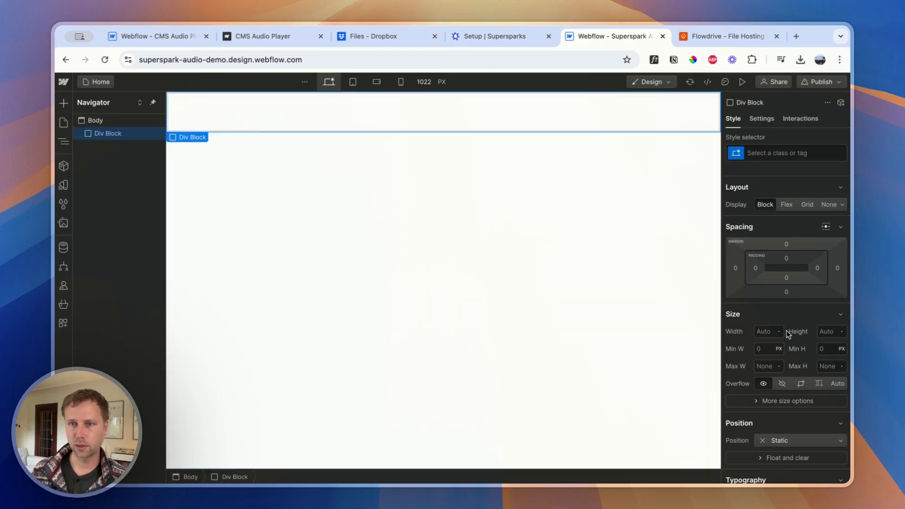
Center the Div Block on the page and set its width to 400 px and height to 100 px
{"action": "left_click", "coordinate": [789, 244]}
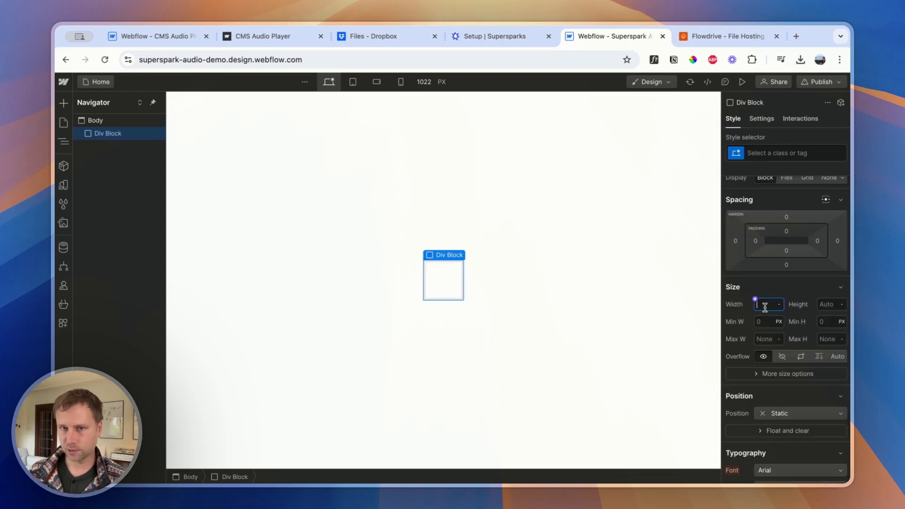
{"action": "type", "text": "400"}
{"action": "key", "text": "Return"}
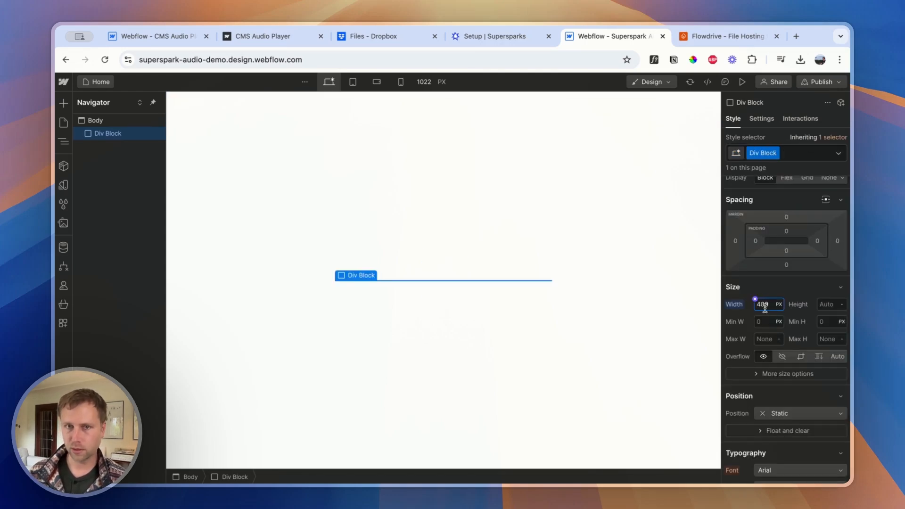
{"action": "left_click", "coordinate": [830, 306]}
{"action": "type", "text": "10"}
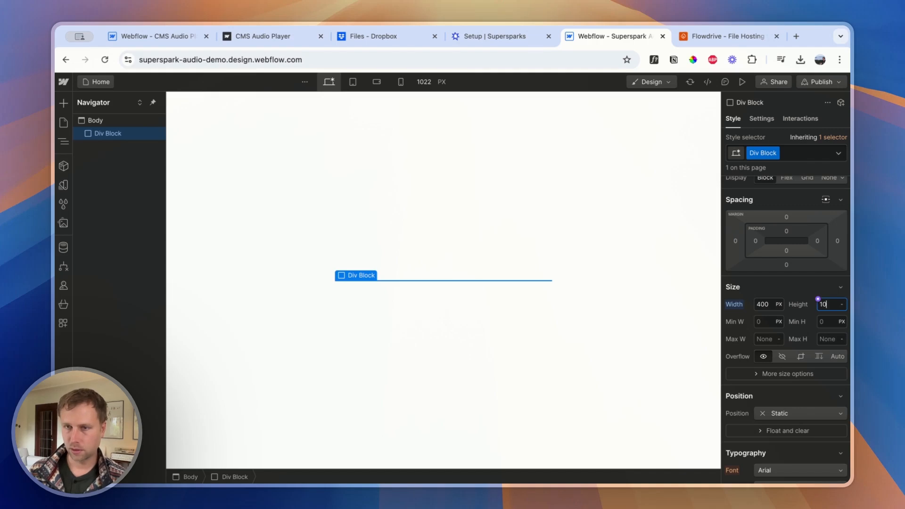
{"action": "type", "text": "0"}
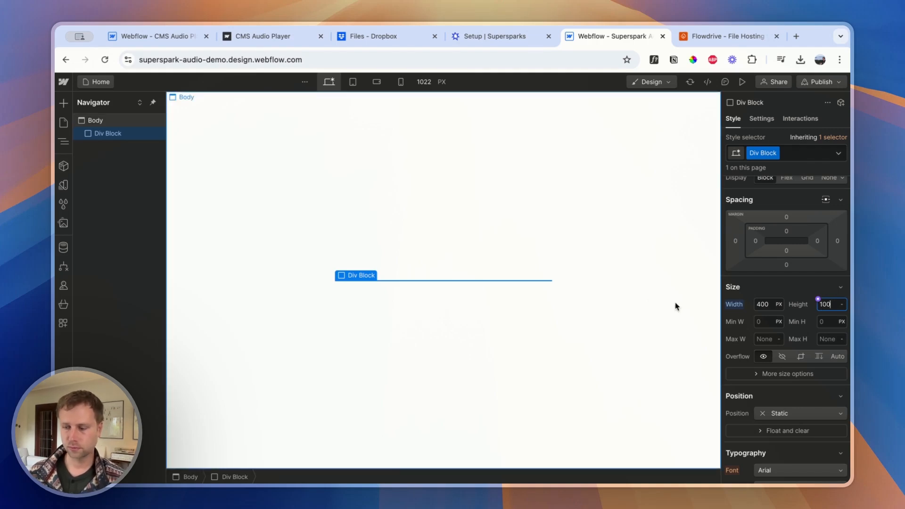
{"action": "key", "text": "Return"}
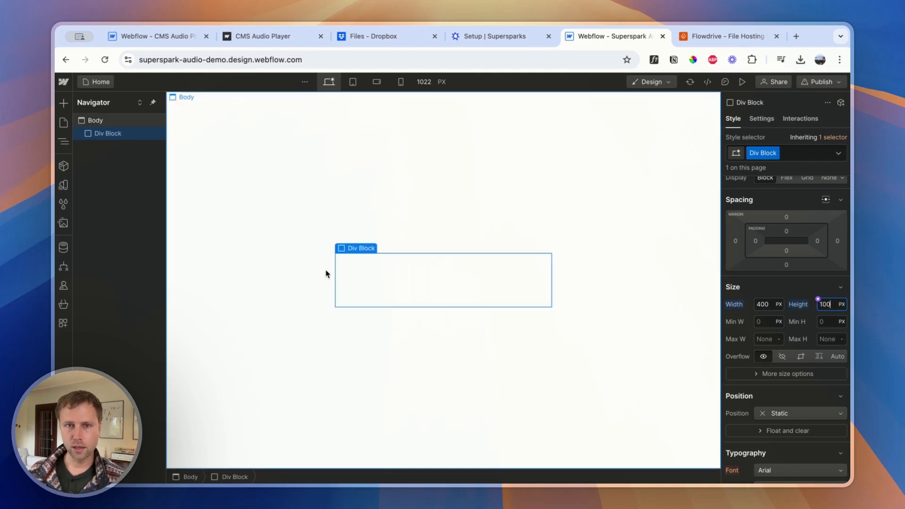
{"action": "left_click", "coordinate": [402, 275]}
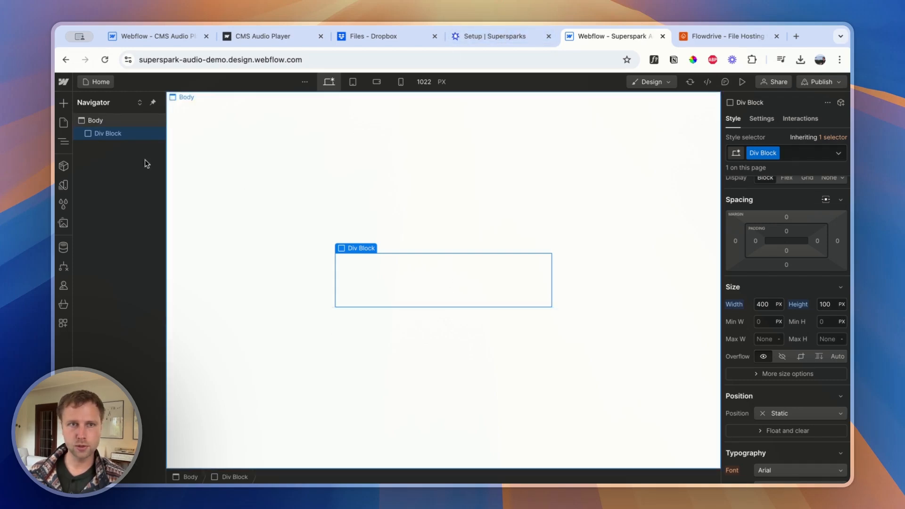
Add a Collection List inside the Div Block and set its source to the Audio-files collection
{"action": "left_click", "coordinate": [63, 103]}
{"action": "scroll", "coordinate": [136, 259], "scroll_direction": "down", "scroll_amount": 10}
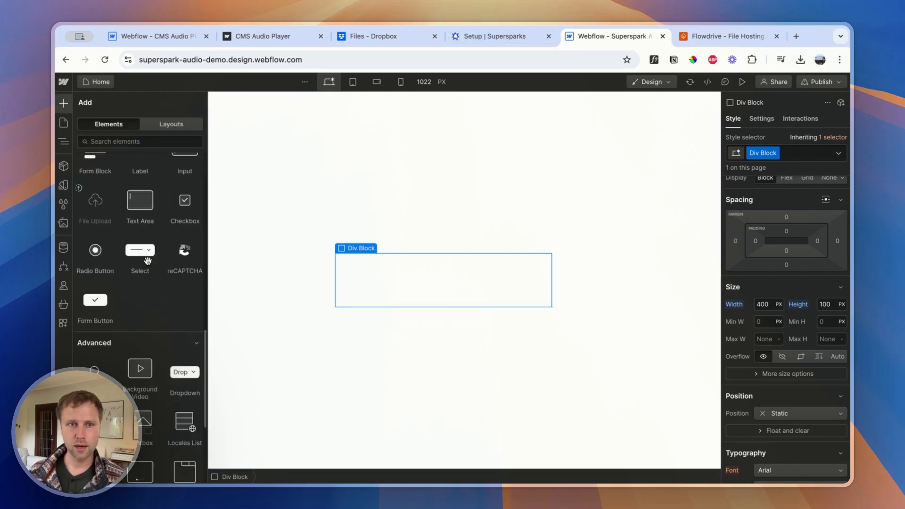
{"action": "scroll", "coordinate": [137, 262], "scroll_direction": "up", "scroll_amount": 5}
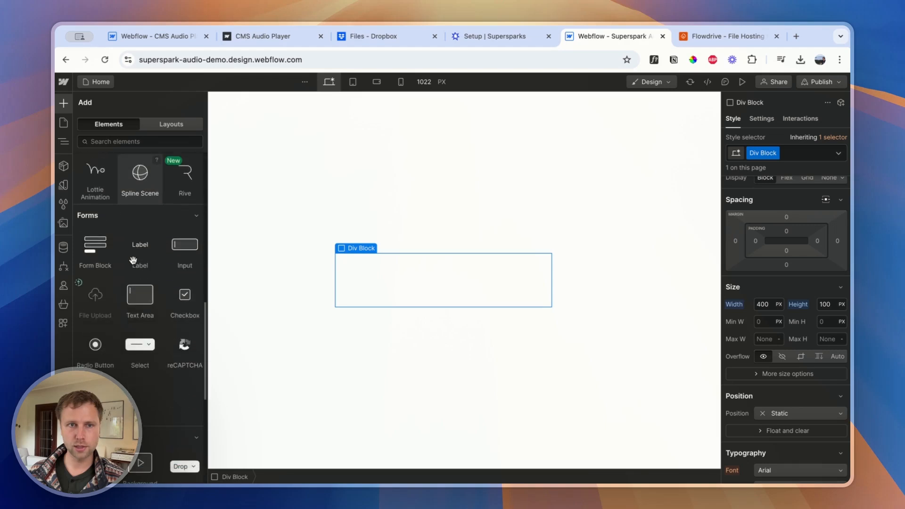
{"action": "scroll", "coordinate": [132, 262], "scroll_direction": "up", "scroll_amount": 5}
{"action": "left_click", "coordinate": [82, 224]}
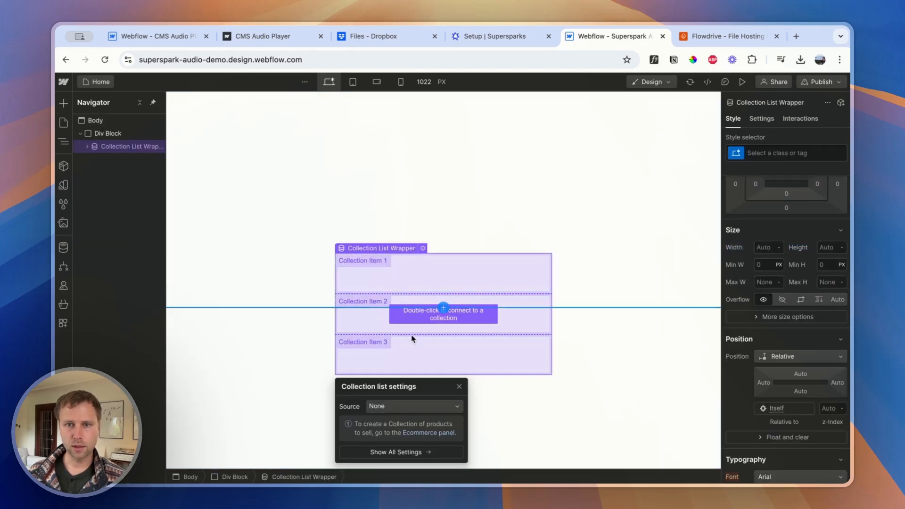
{"action": "left_click", "coordinate": [382, 405]}
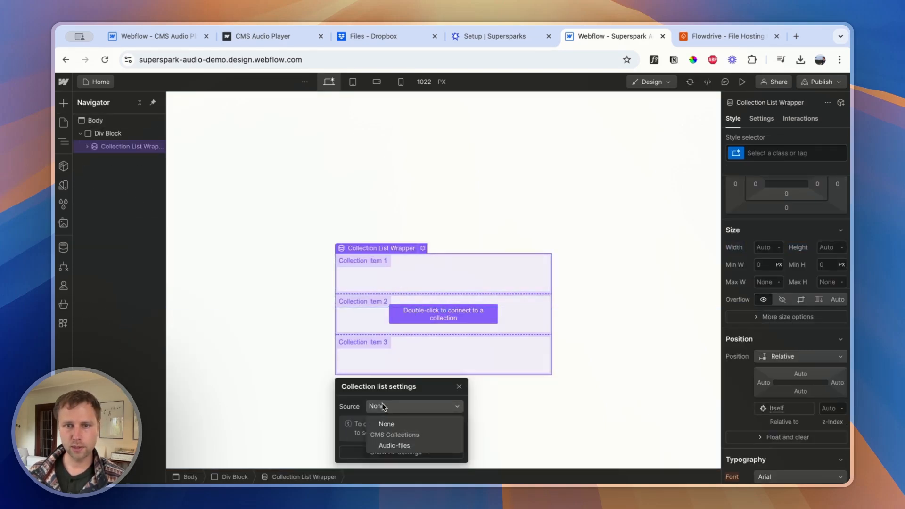
{"action": "left_click", "coordinate": [399, 448]}
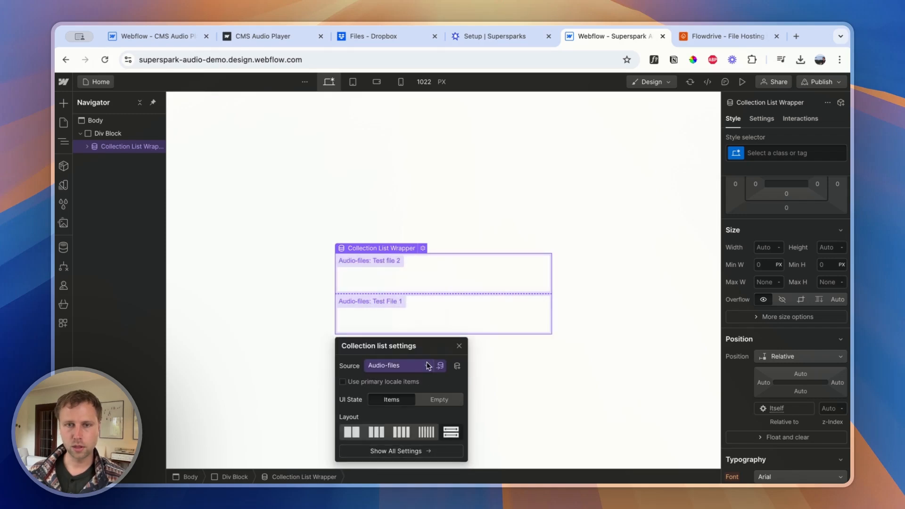
{"action": "left_click", "coordinate": [459, 346]}
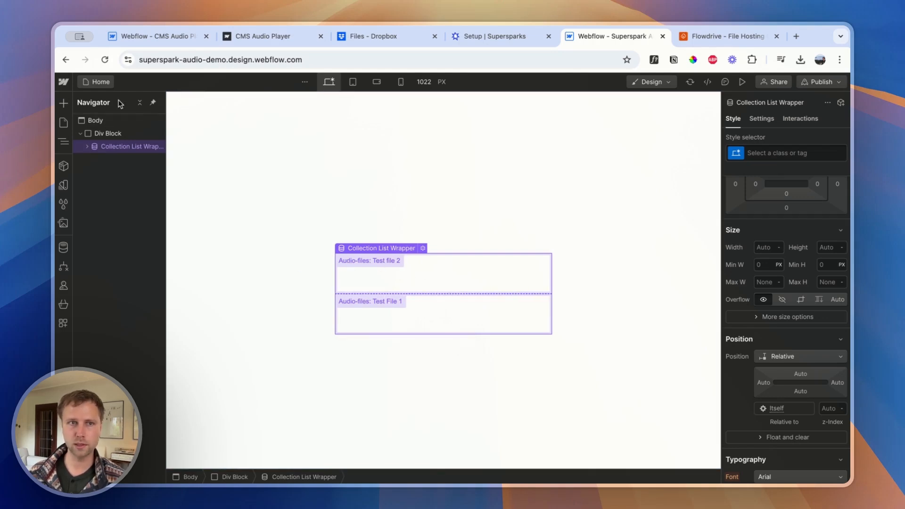
Try to add a Text Block directly inside the Collection List Wrapper
{"action": "left_click", "coordinate": [64, 103]}
{"action": "scroll", "coordinate": [140, 243], "scroll_direction": "down", "scroll_amount": 3}
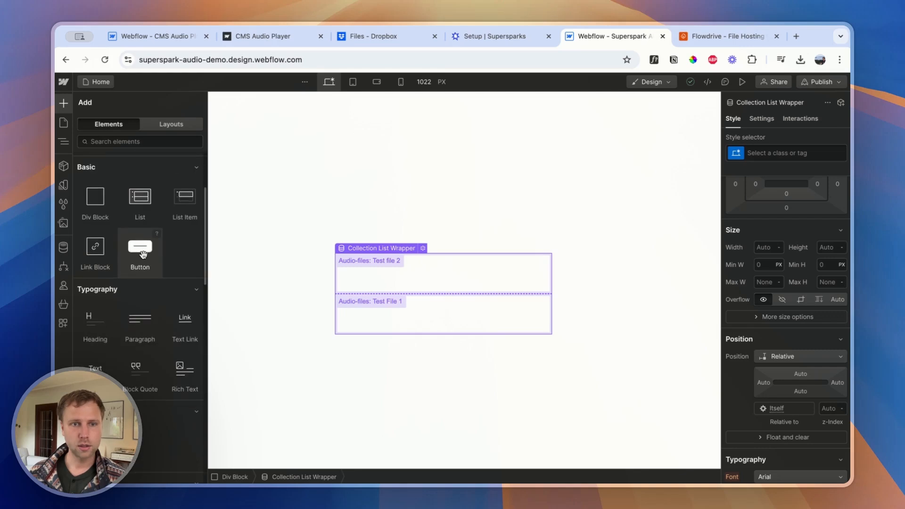
{"action": "left_click", "coordinate": [96, 369]}
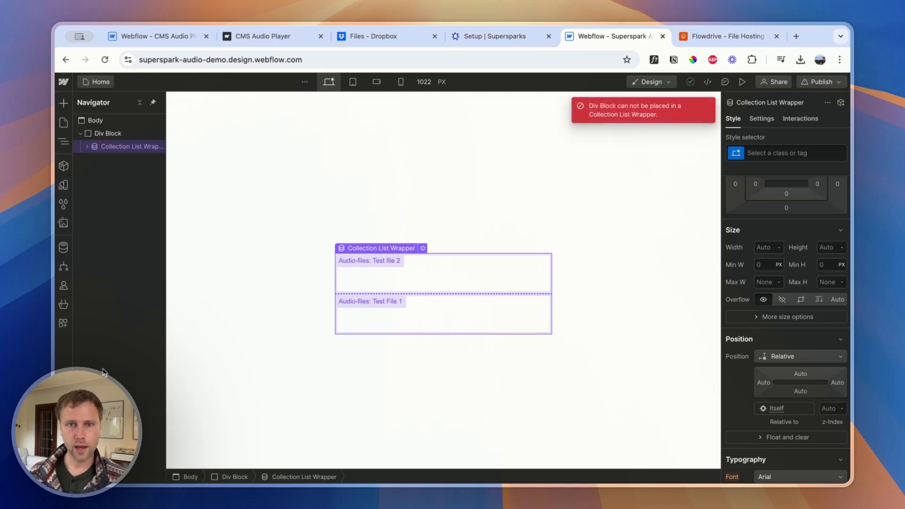
Add a Text Block inside the first Collection Item of the Audio-files list
{"action": "left_click", "coordinate": [390, 280]}
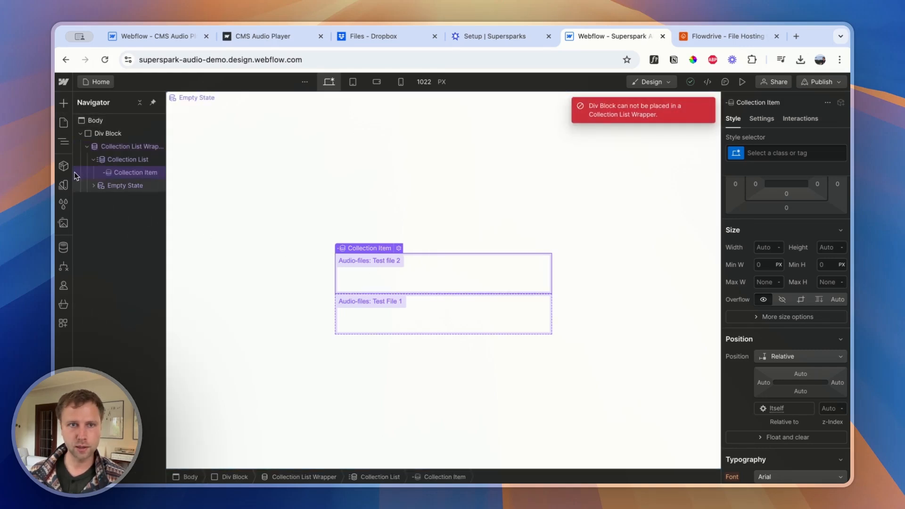
{"action": "left_click", "coordinate": [64, 103]}
{"action": "scroll", "coordinate": [180, 370], "scroll_direction": "down", "scroll_amount": 5}
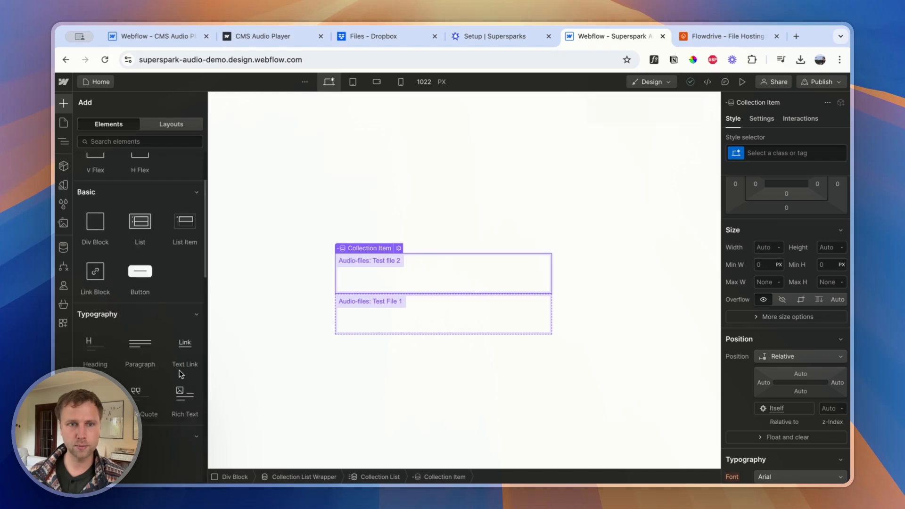
{"action": "left_click", "coordinate": [104, 358]}
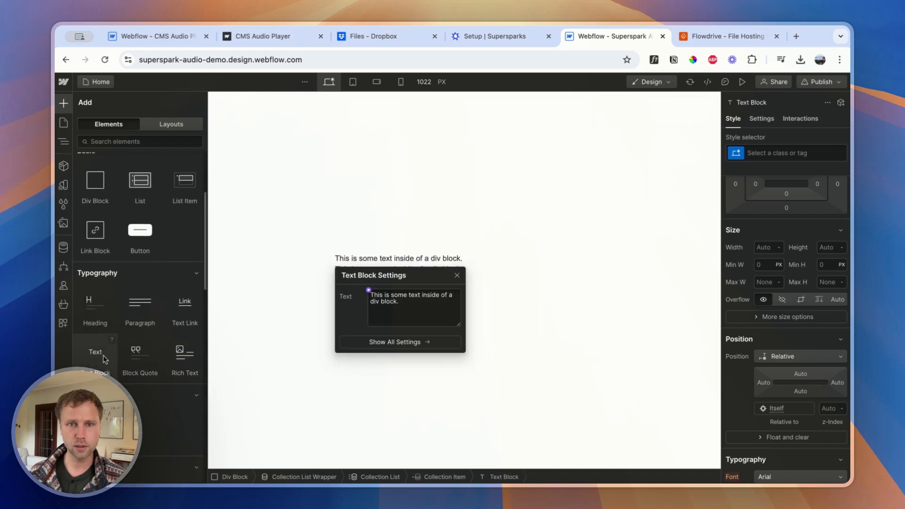
Connect the Text Block's text to the Name field of the Audio-files collection
{"action": "double_click", "coordinate": [408, 259]}
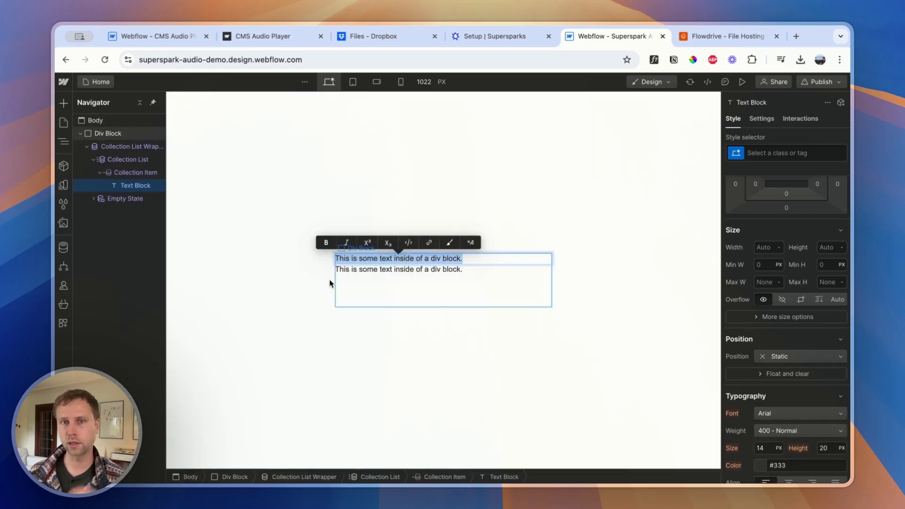
{"action": "left_click", "coordinate": [292, 285]}
{"action": "left_click", "coordinate": [293, 285]}
{"action": "left_click", "coordinate": [382, 260]}
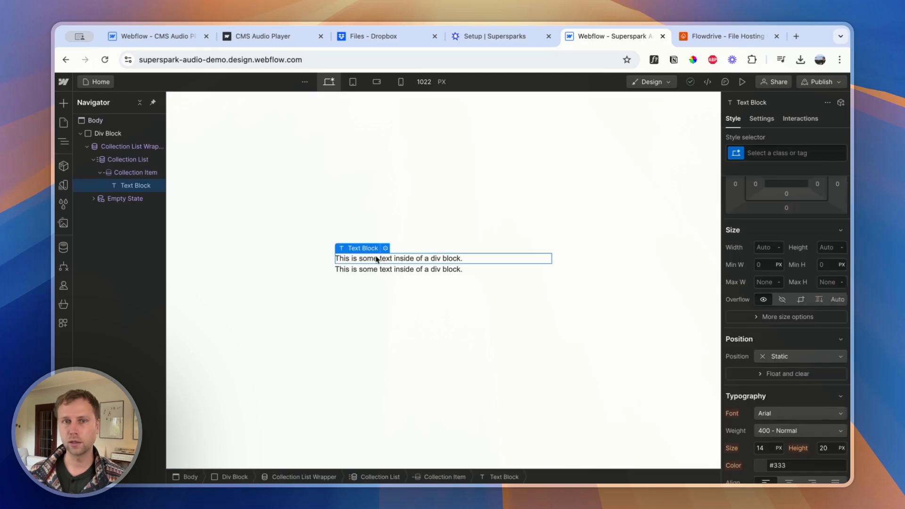
{"action": "left_click", "coordinate": [385, 248]}
{"action": "left_click", "coordinate": [369, 290]}
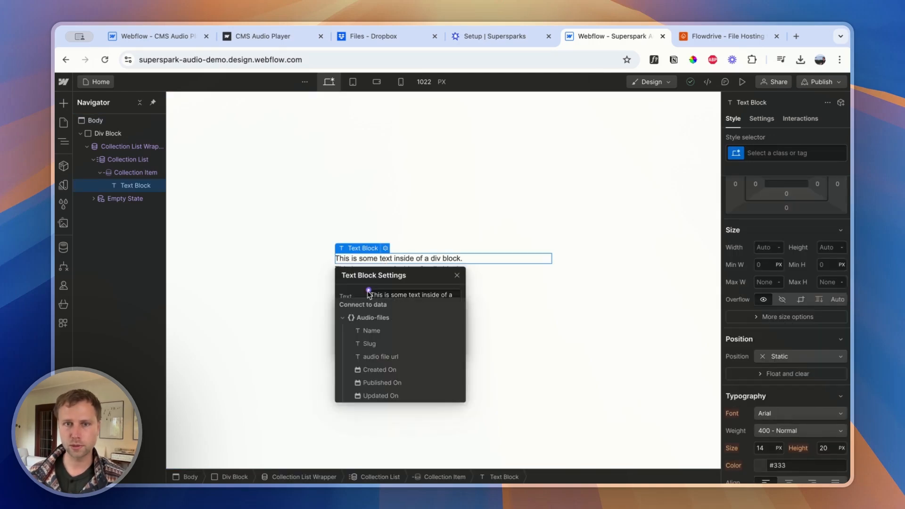
{"action": "left_click", "coordinate": [382, 331]}
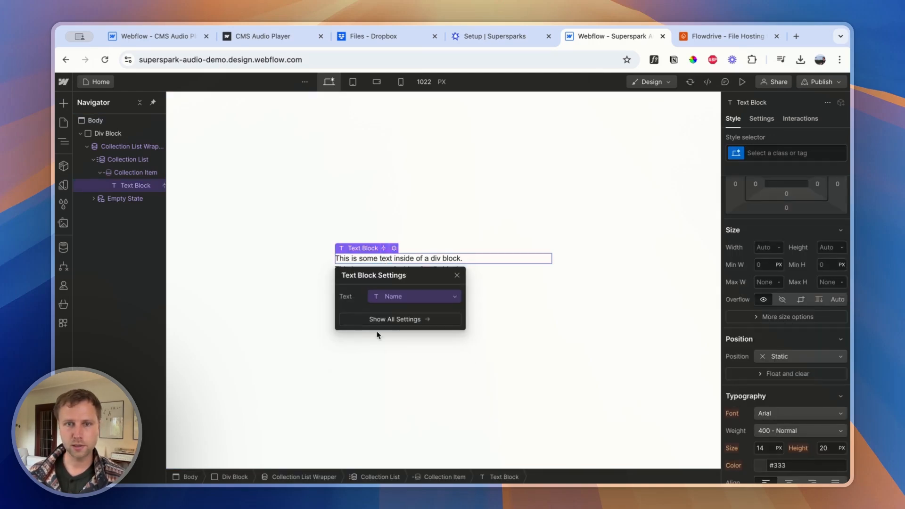
{"action": "left_click", "coordinate": [456, 276]}
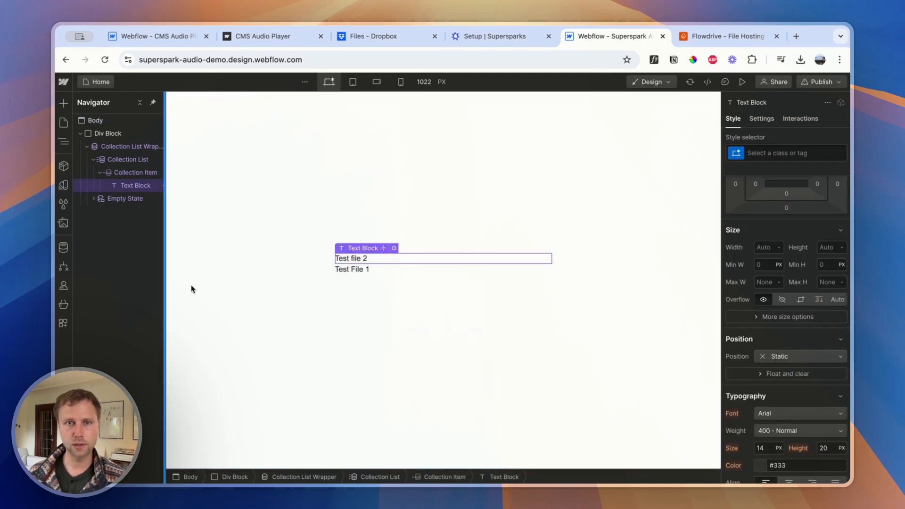
Copy the CMS wrapper class supersparks-cms-wrapper-vlxkg from Step 2 of the Supersparks setup and return to the Webflow Designer
{"action": "left_click", "coordinate": [357, 270]}
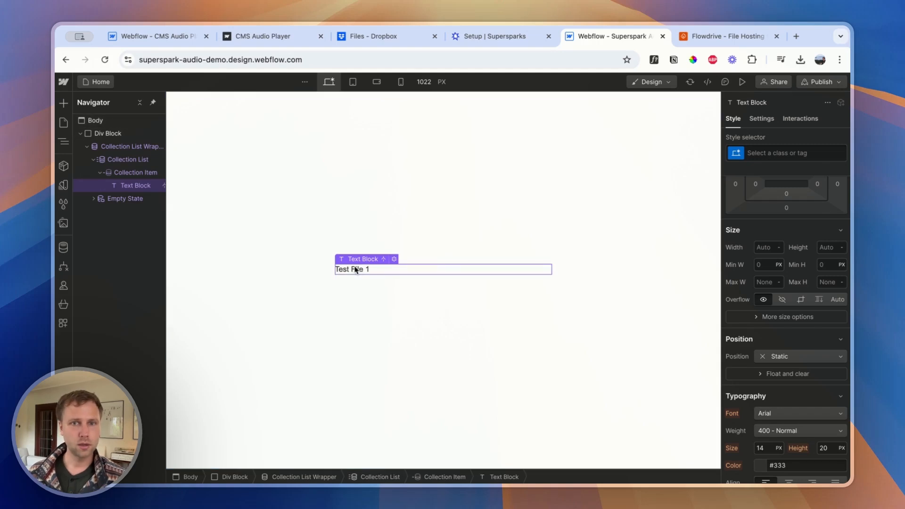
{"action": "left_click", "coordinate": [126, 173]}
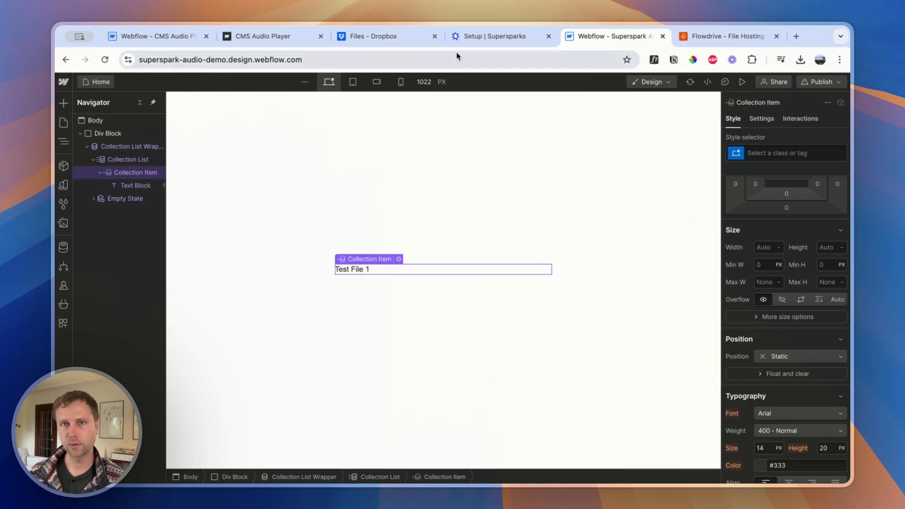
{"action": "left_click", "coordinate": [494, 37]}
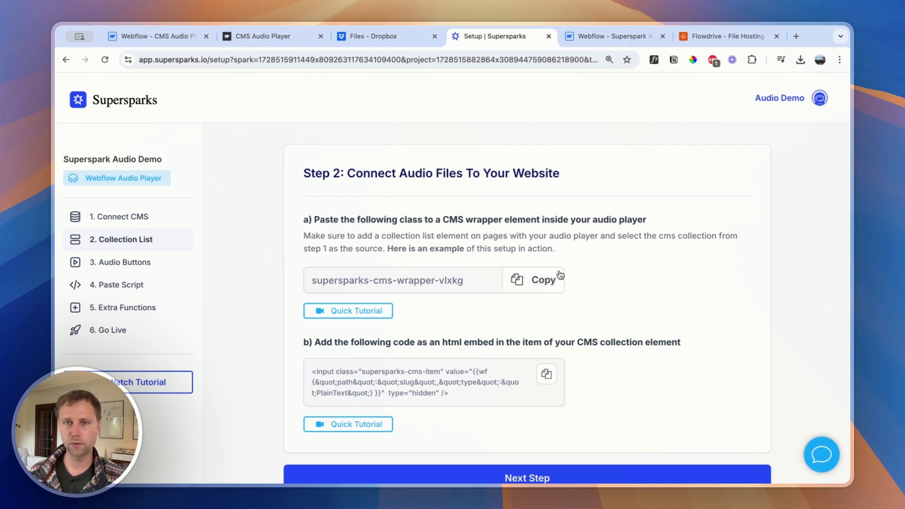
{"action": "left_click", "coordinate": [536, 286]}
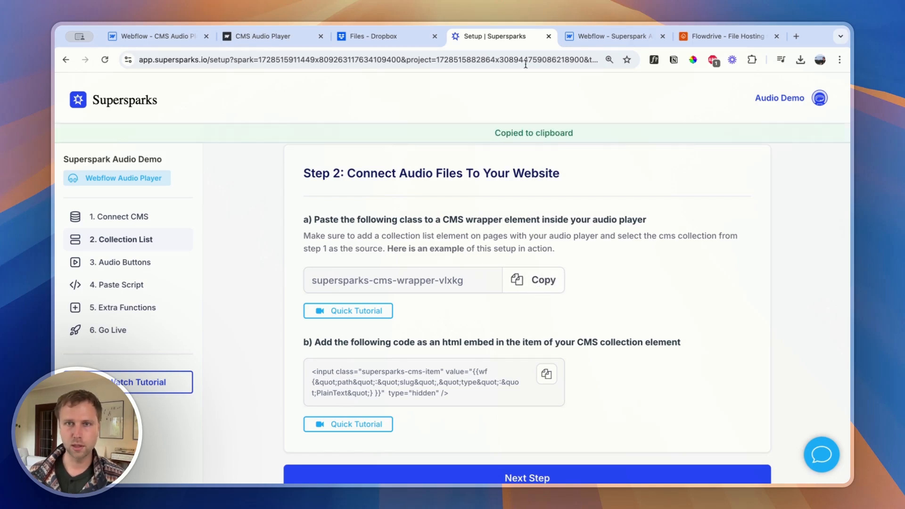
{"action": "left_click", "coordinate": [608, 38]}
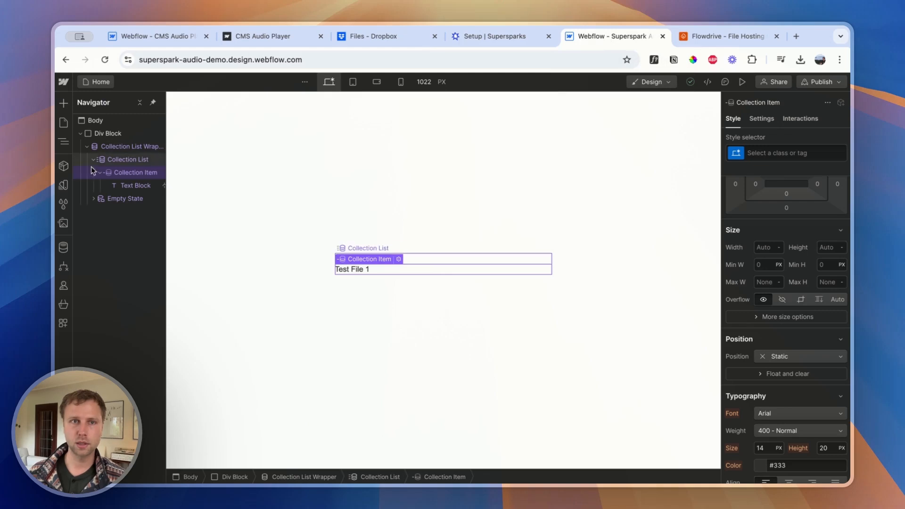
Give the Collection List Wrapper a new class named "audio file collection wrapper"
{"action": "left_click", "coordinate": [123, 147]}
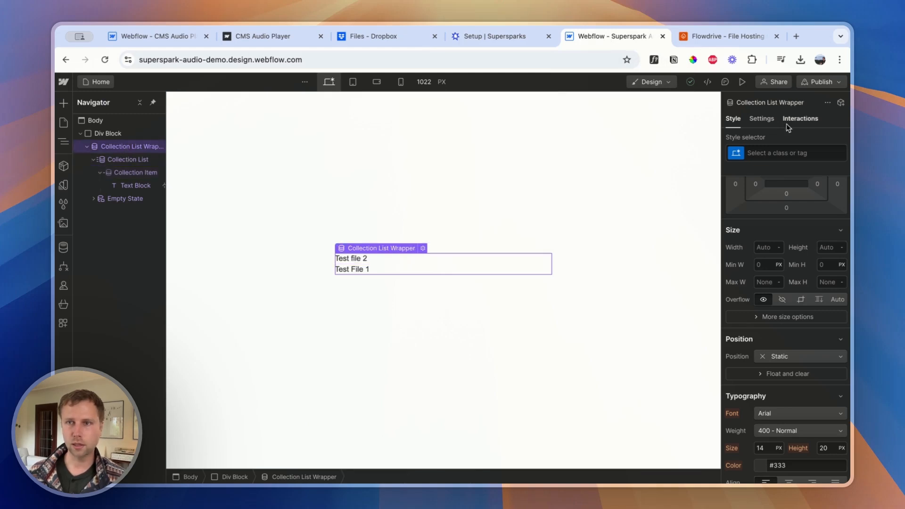
{"action": "left_click", "coordinate": [759, 152]}
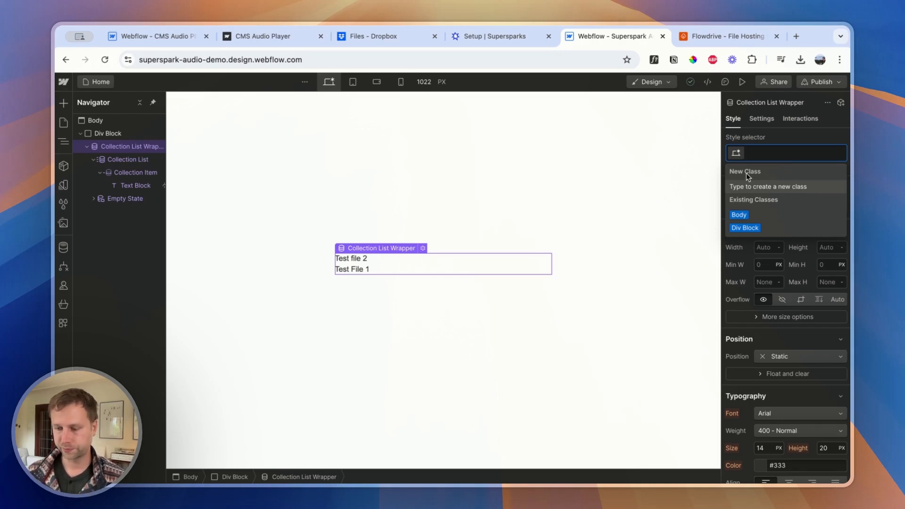
{"action": "type", "text": "cm"}
{"action": "key", "text": "BackSpace"}
{"action": "key", "text": "BackSpace"}
{"action": "type", "text": "audi"}
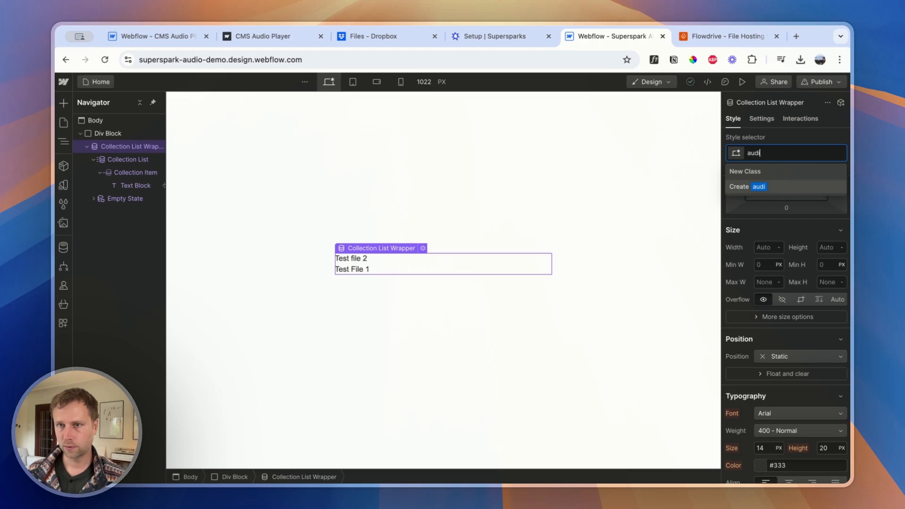
{"action": "type", "text": "o file collection wrapper"}
{"action": "key", "text": "Return"}
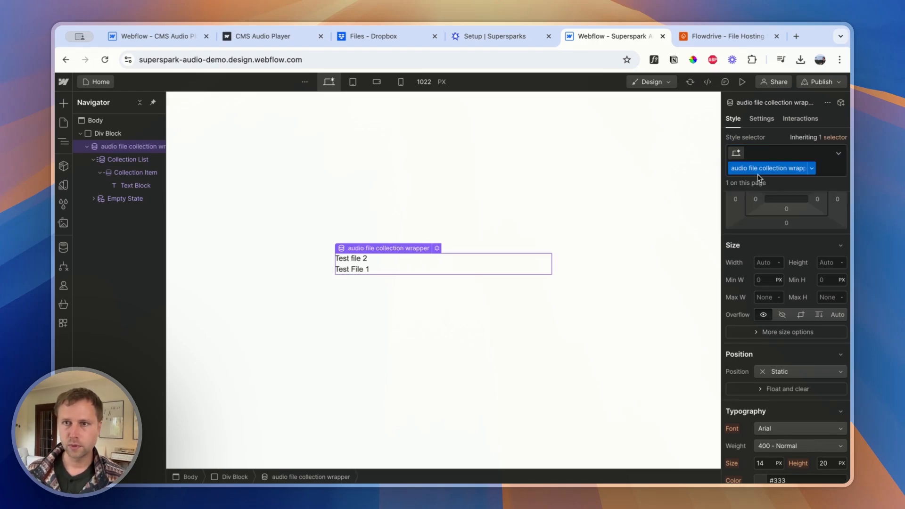
Add the copied supersparks-cms-wrapper-vlxkg as a combo class on the audio file collection wrapper
{"action": "left_click", "coordinate": [775, 159]}
{"action": "key", "text": "super+v"}
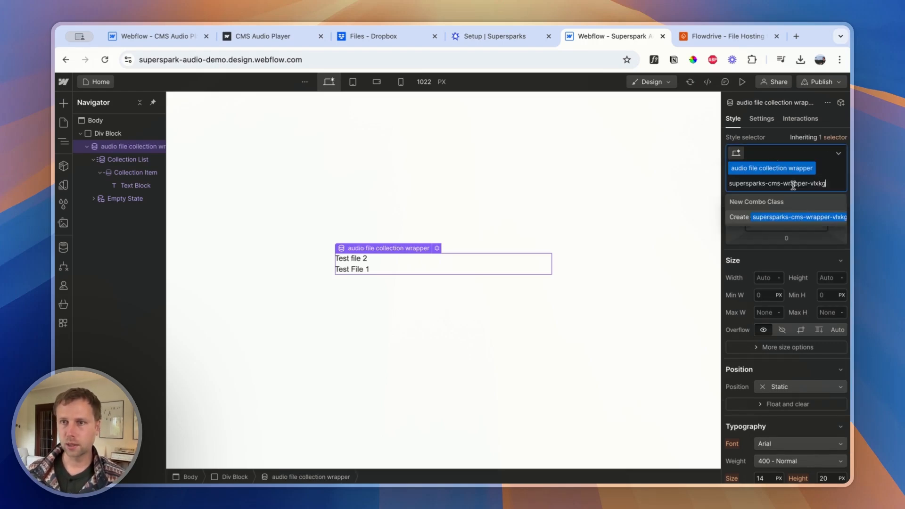
{"action": "left_click", "coordinate": [779, 220]}
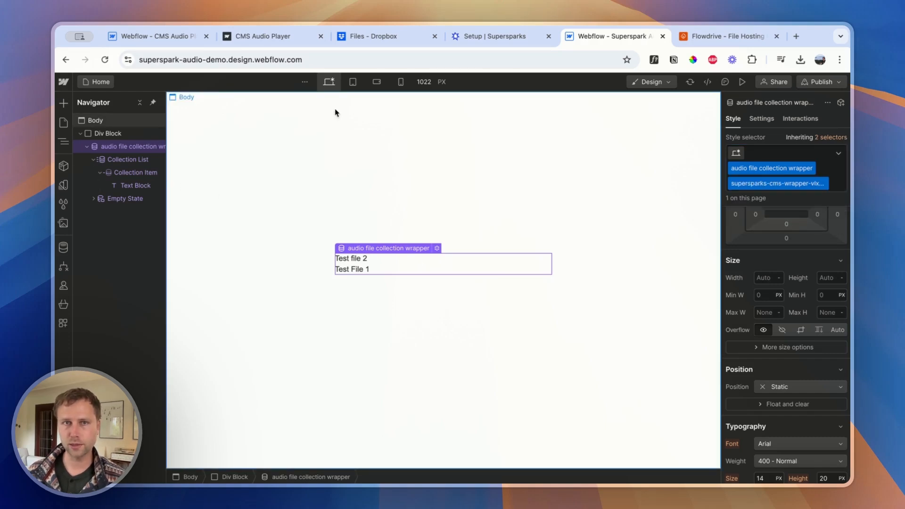
Copy the HTML embed code for the CMS collection item from the Supersparks setup and return to the Webflow Designer
{"action": "left_click", "coordinate": [465, 37]}
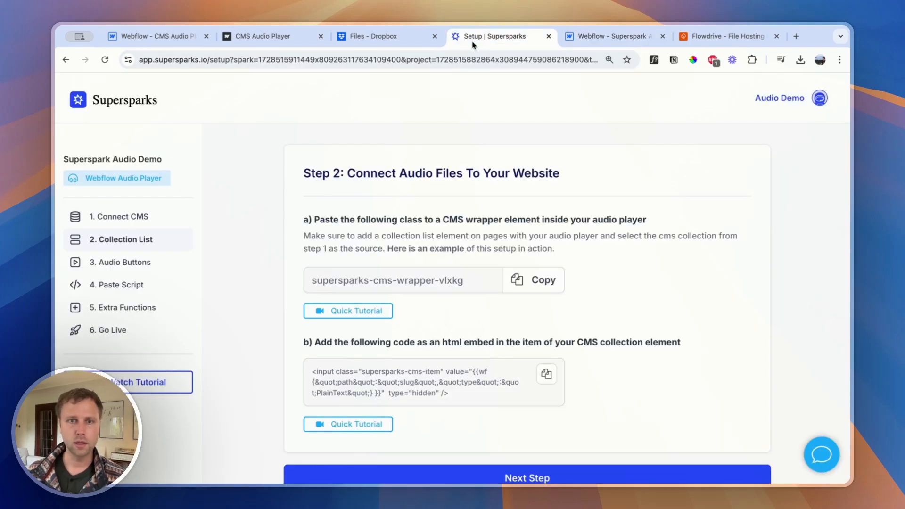
{"action": "left_click", "coordinate": [547, 374]}
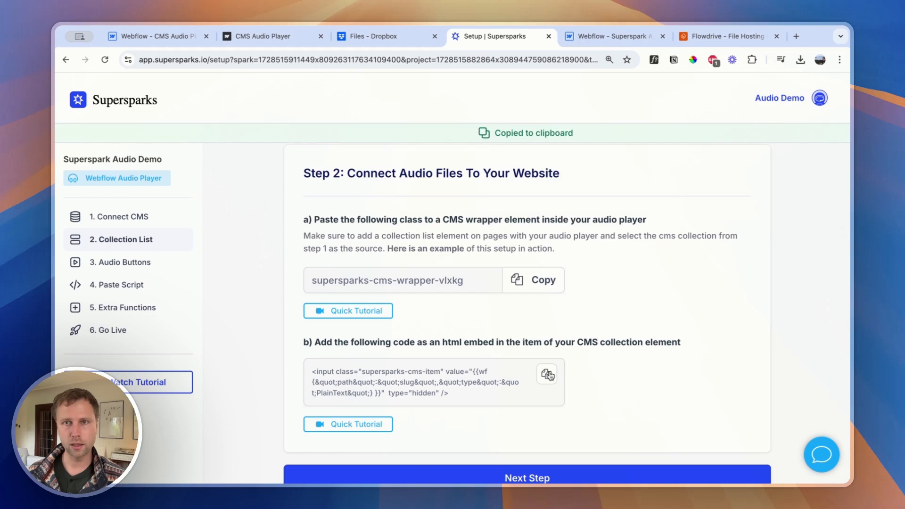
{"action": "left_click", "coordinate": [598, 37]}
Find the Code Embed element by searching for "embe" and add it inside the Collection Item
{"action": "left_click", "coordinate": [122, 173]}
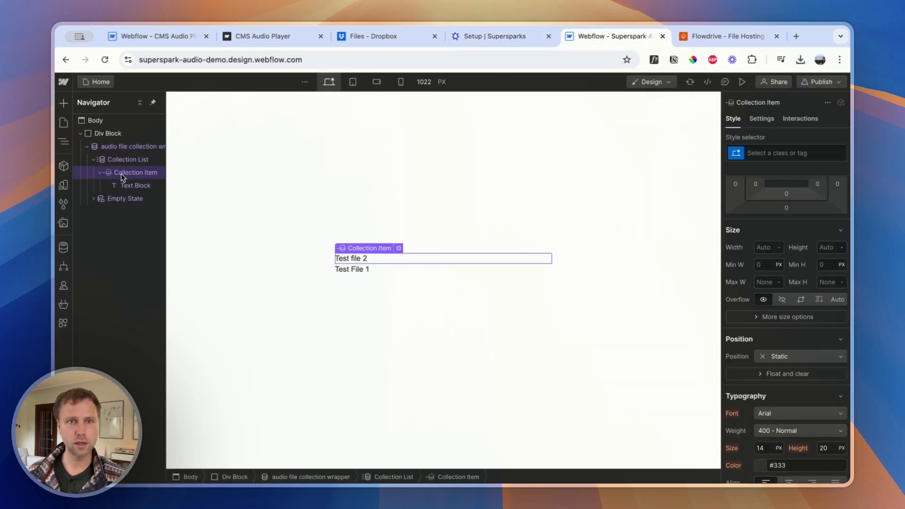
{"action": "left_click", "coordinate": [64, 103]}
{"action": "scroll", "coordinate": [144, 326], "scroll_direction": "down", "scroll_amount": 5}
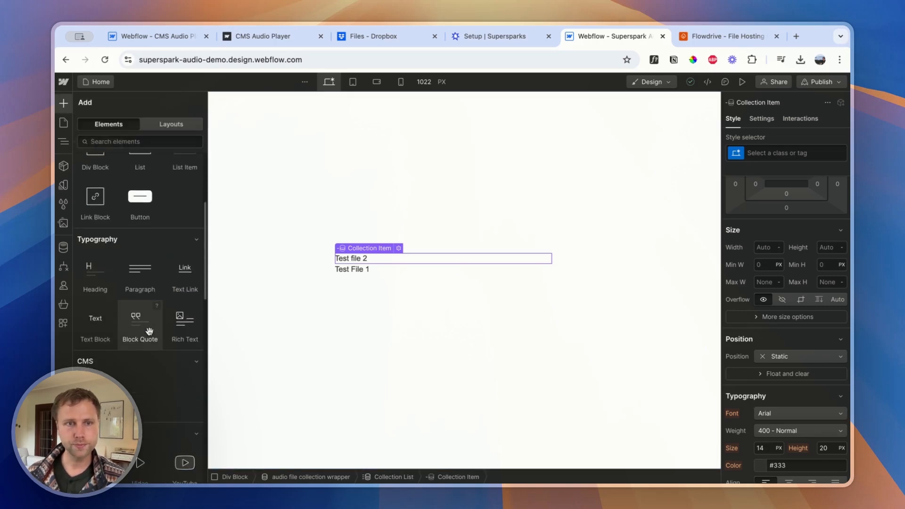
{"action": "scroll", "coordinate": [143, 320], "scroll_direction": "down", "scroll_amount": 10}
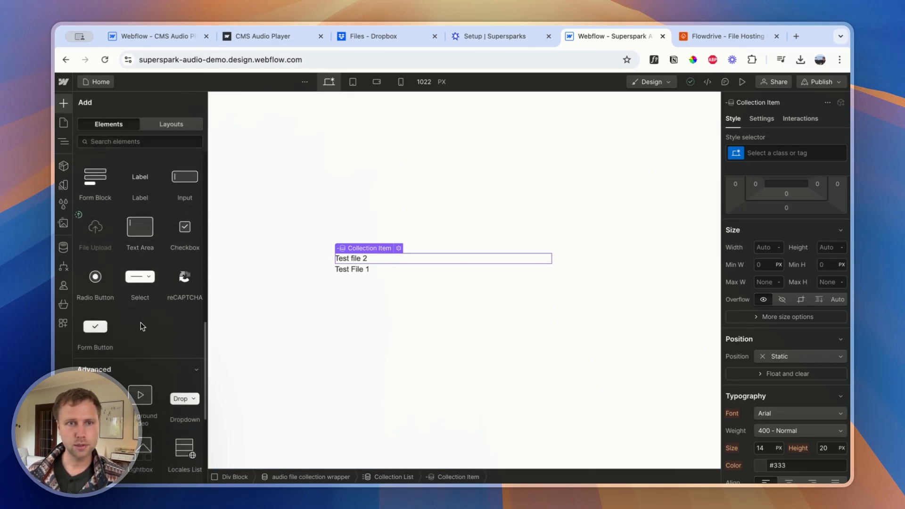
{"action": "scroll", "coordinate": [142, 321], "scroll_direction": "down", "scroll_amount": 3}
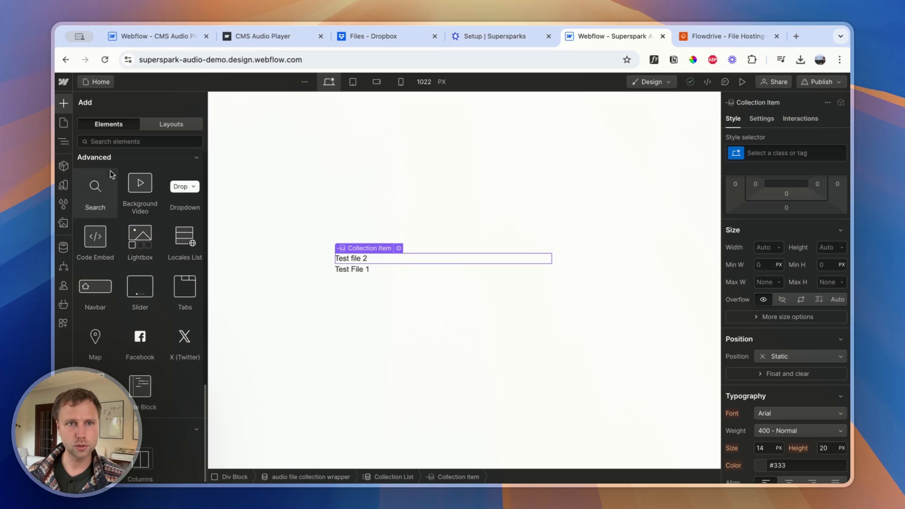
{"action": "left_click", "coordinate": [117, 143]}
{"action": "type", "text": "embe"}
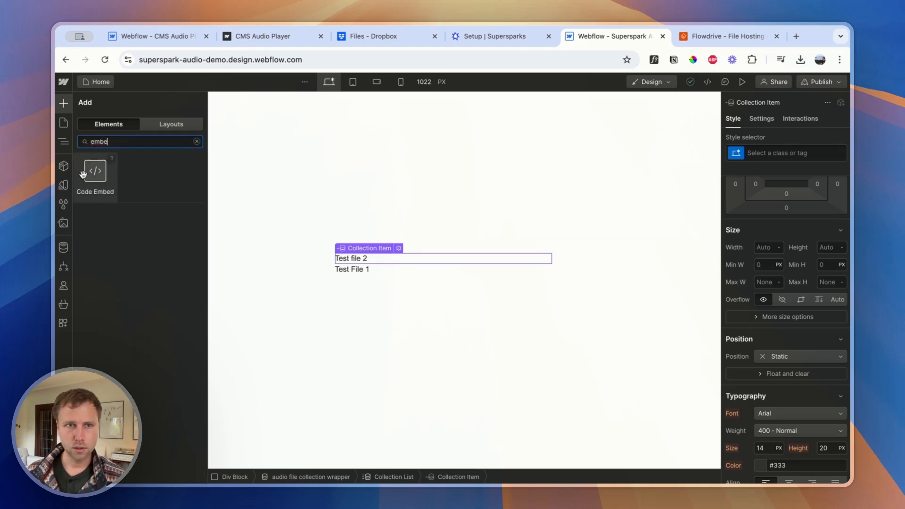
{"action": "left_click", "coordinate": [95, 174]}
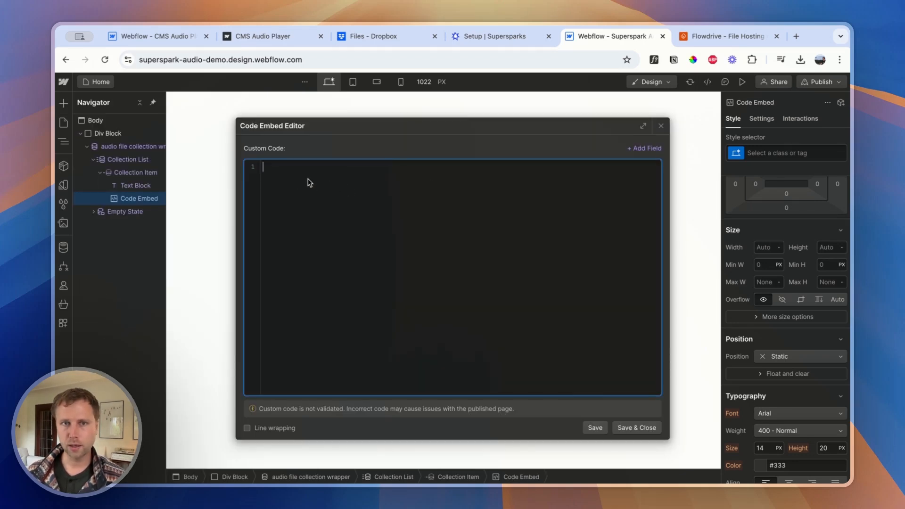
Save the copied supersparks-cms-item code in the Code Embed and set the embed's display to None
{"action": "key", "text": "ctrl+v"}
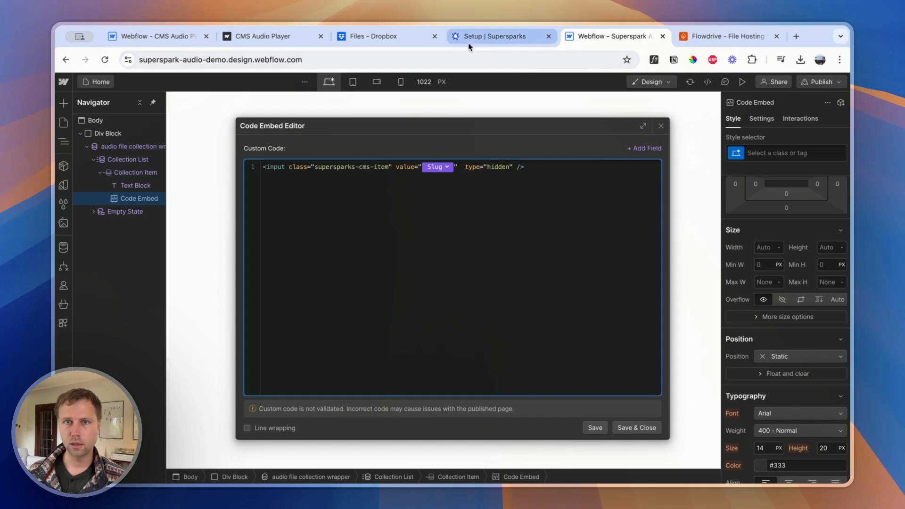
{"action": "left_click", "coordinate": [507, 36]}
{"action": "left_click", "coordinate": [609, 36]}
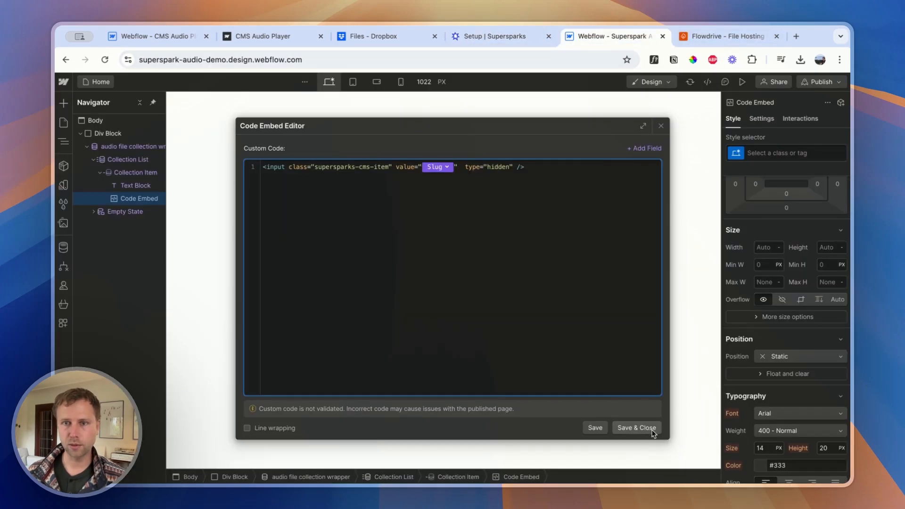
{"action": "left_click", "coordinate": [637, 427]}
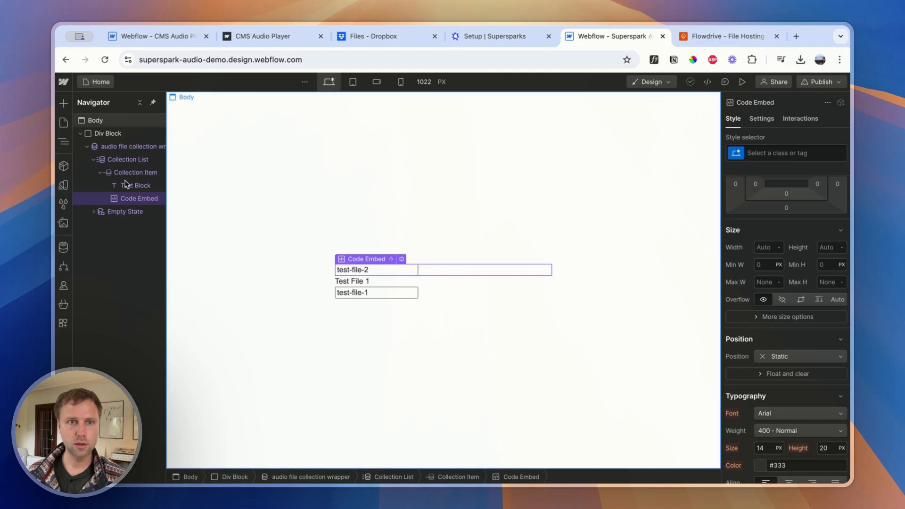
{"action": "left_click", "coordinate": [830, 206]}
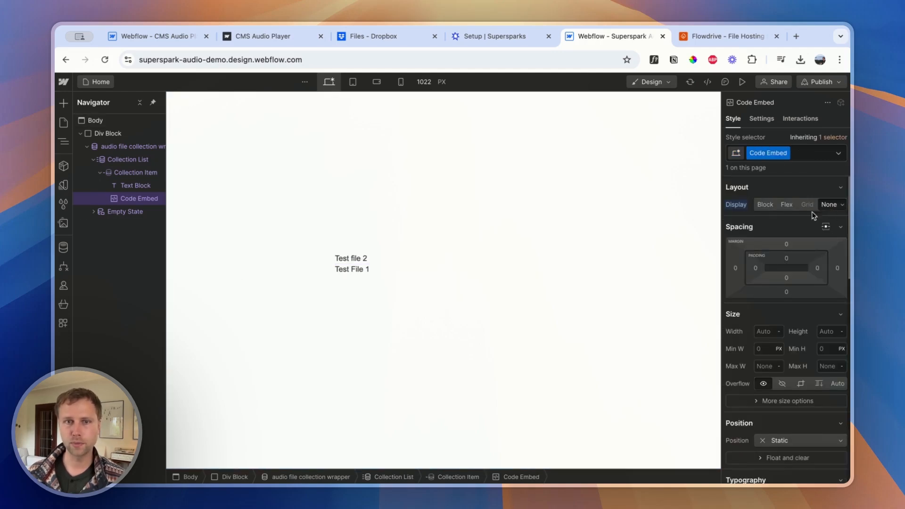
Advance the Supersparks setup to Step 3, copy the play button class, and return to the Webflow Designer
{"action": "left_click", "coordinate": [490, 44]}
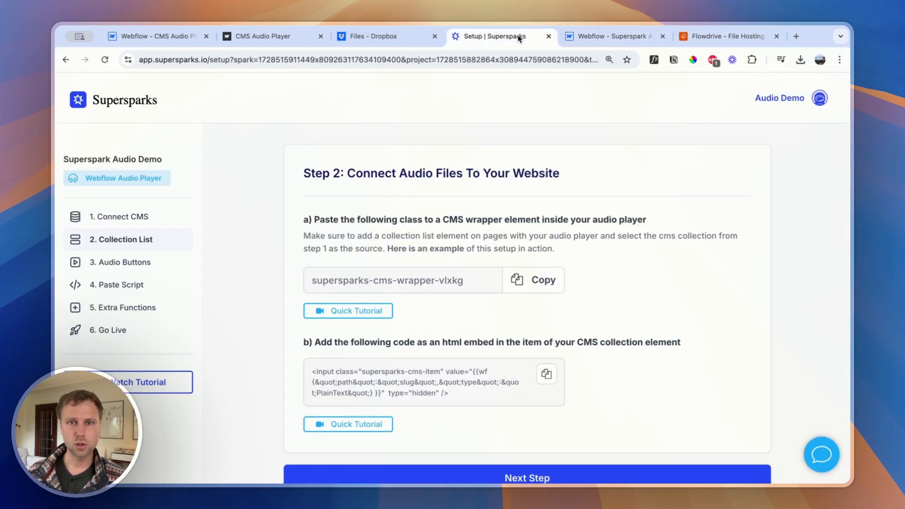
{"action": "scroll", "coordinate": [400, 378], "scroll_direction": "down", "scroll_amount": 1}
{"action": "left_click", "coordinate": [491, 451]}
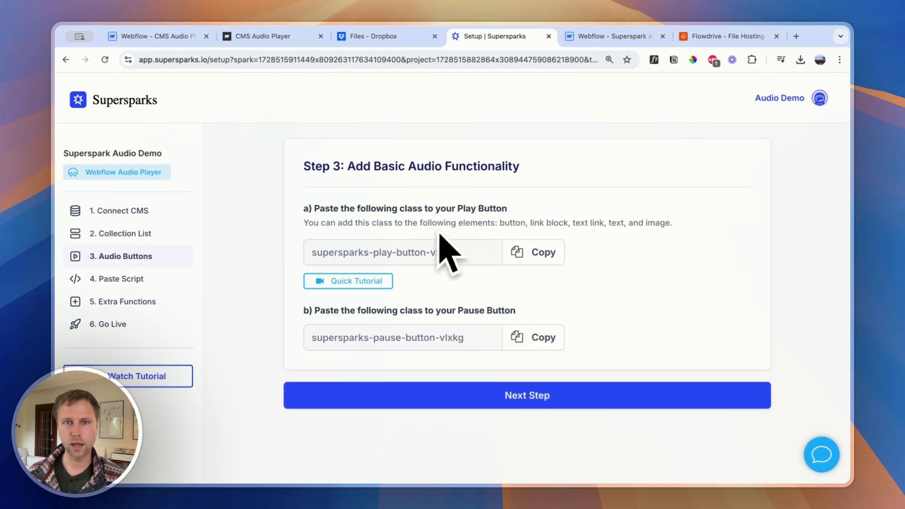
{"action": "left_click", "coordinate": [535, 254]}
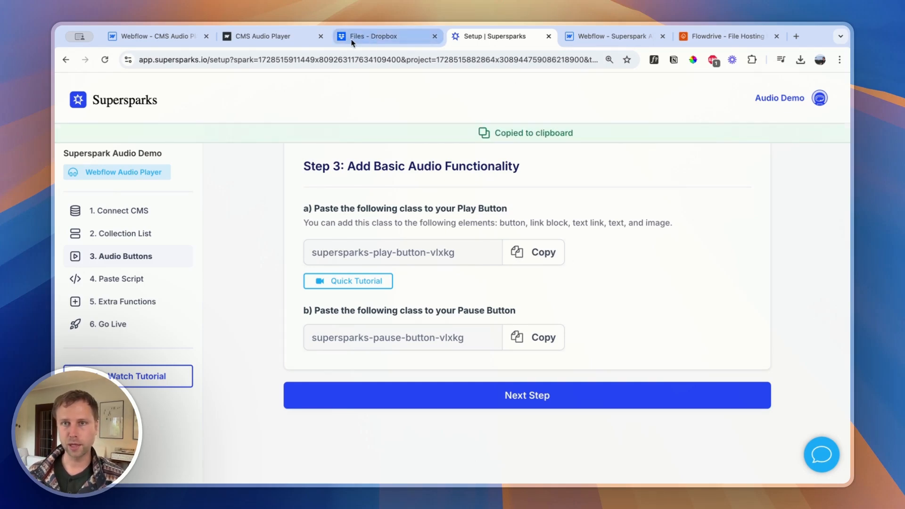
{"action": "left_click", "coordinate": [599, 36]}
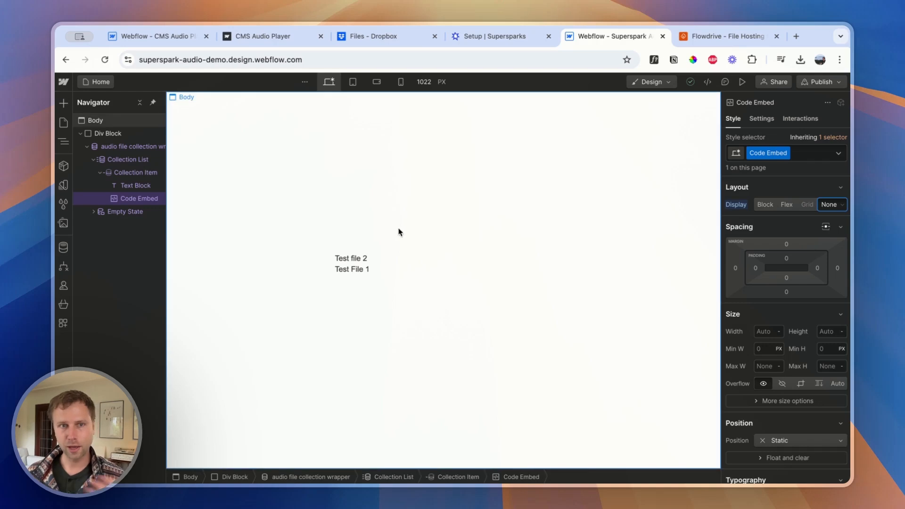
{"action": "left_click", "coordinate": [130, 173]}
{"action": "left_click", "coordinate": [62, 104]}
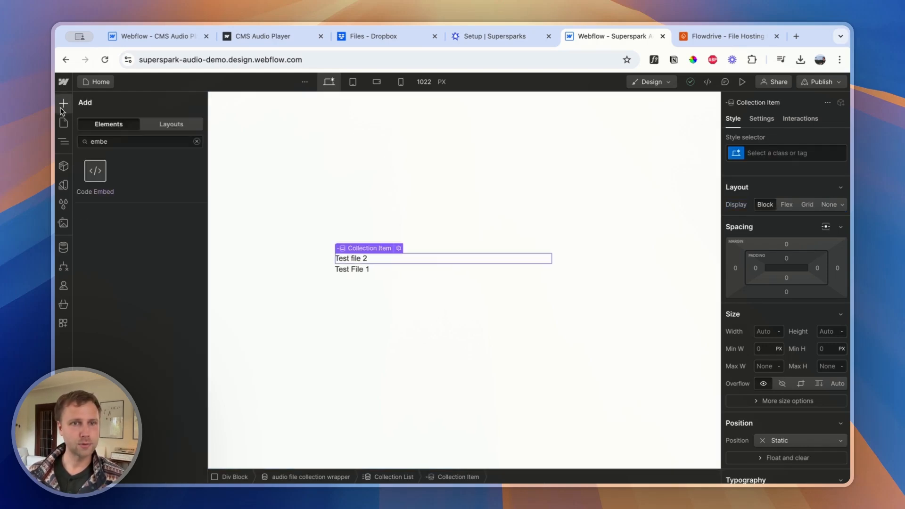
{"action": "left_click", "coordinate": [407, 171]}
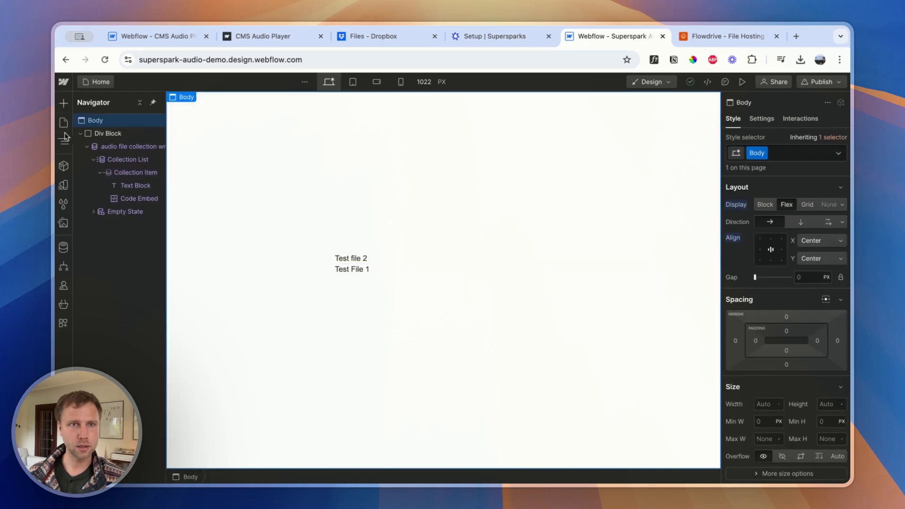
Add a Div Block inside the outer Div Block and place it above the audio file collection wrapper
{"action": "left_click", "coordinate": [101, 133]}
{"action": "left_click", "coordinate": [63, 102]}
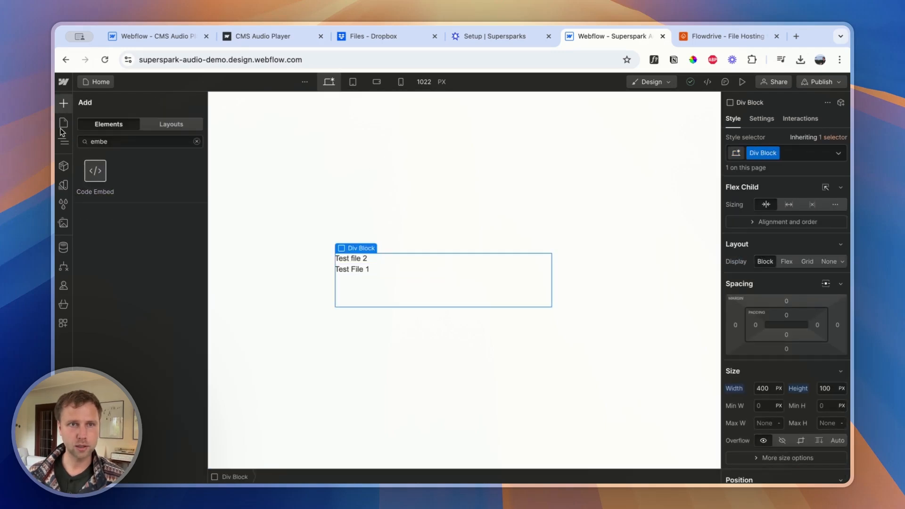
{"action": "double_click", "coordinate": [108, 141]}
{"action": "key", "text": "Tab"}
{"action": "double_click", "coordinate": [112, 141]}
{"action": "key", "text": "BackSpace"}
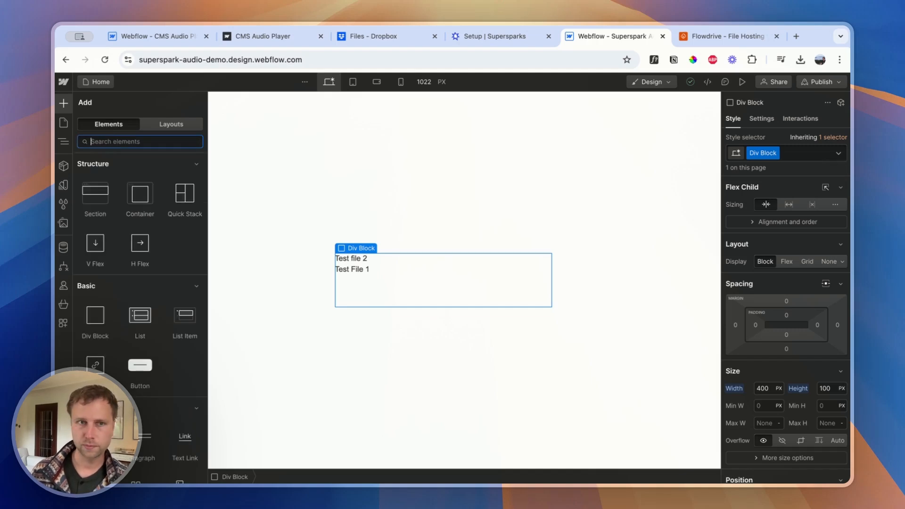
{"action": "left_click", "coordinate": [91, 338]}
{"action": "left_click_drag", "start_coordinate": [109, 226], "coordinate": [111, 148]}
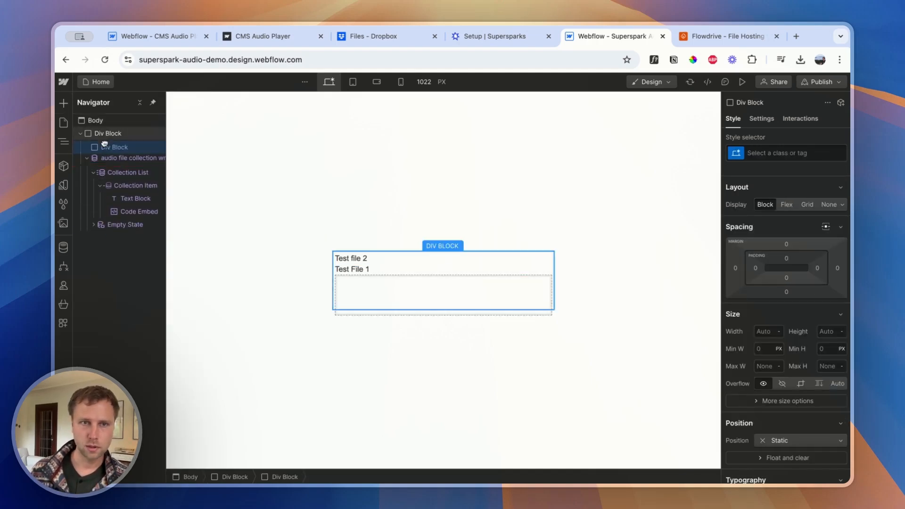
Give the inner Div Block a new class named "audio functions"
{"action": "left_click", "coordinate": [774, 150]}
{"action": "type", "text": "audio fu"}
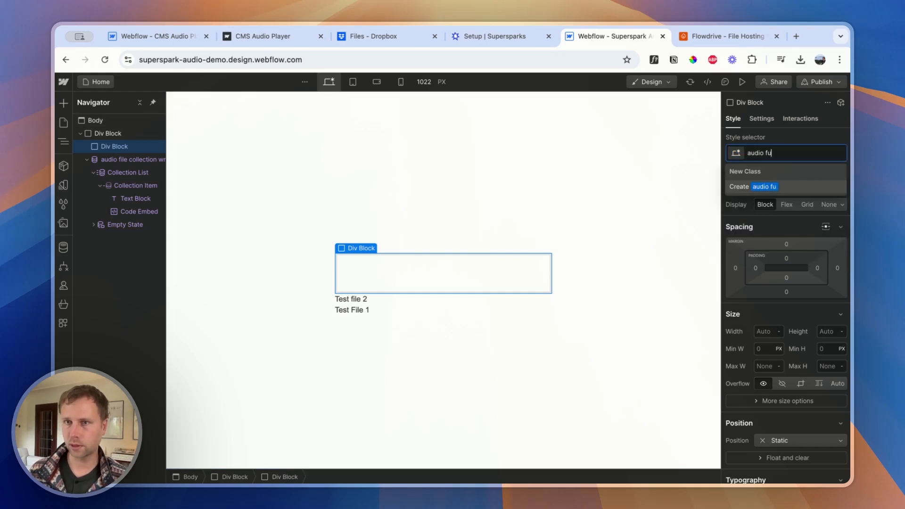
{"action": "type", "text": "nctions"}
{"action": "key", "text": "Return"}
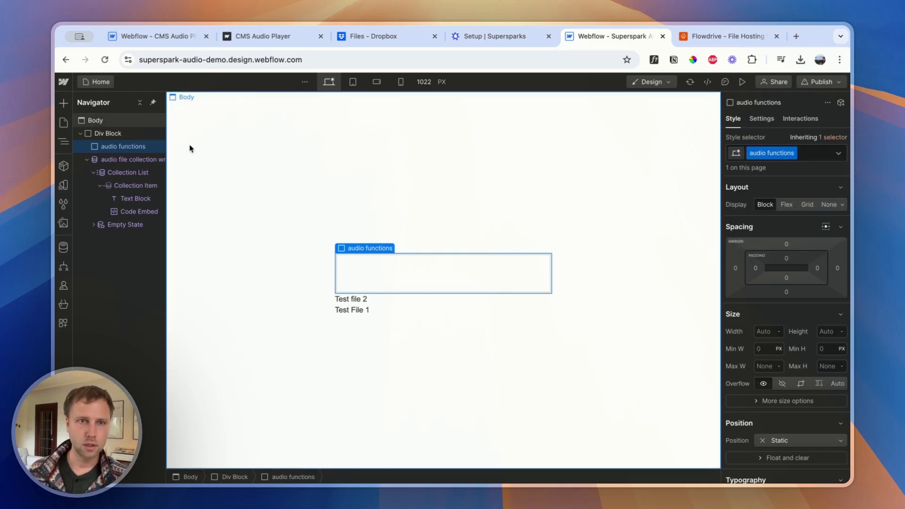
Add a Link Block inside the audio functions div
{"action": "left_click", "coordinate": [63, 103]}
{"action": "scroll", "coordinate": [142, 324], "scroll_direction": "down", "scroll_amount": 4}
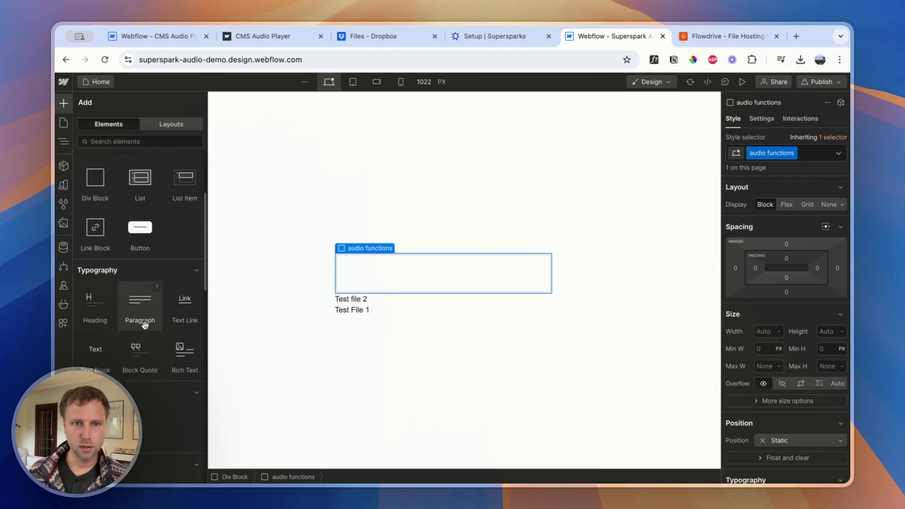
{"action": "scroll", "coordinate": [119, 299], "scroll_direction": "up", "scroll_amount": 2}
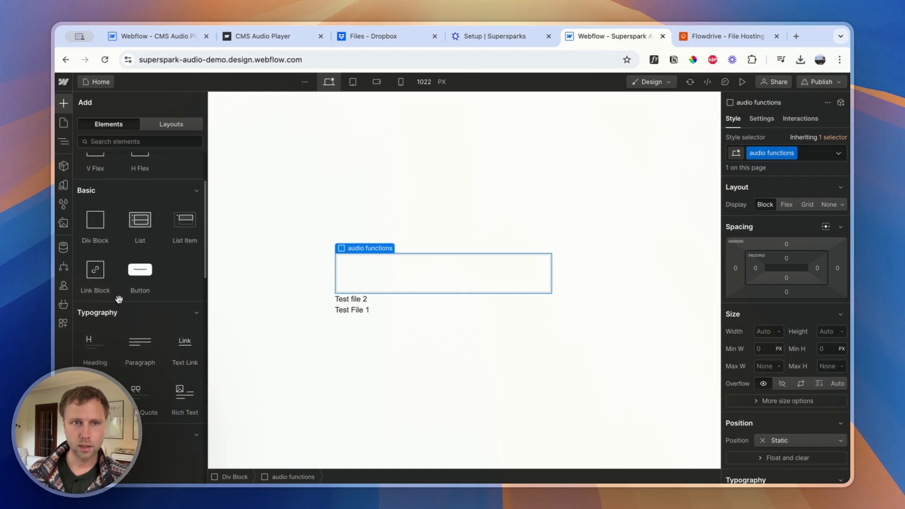
{"action": "left_click", "coordinate": [96, 270]}
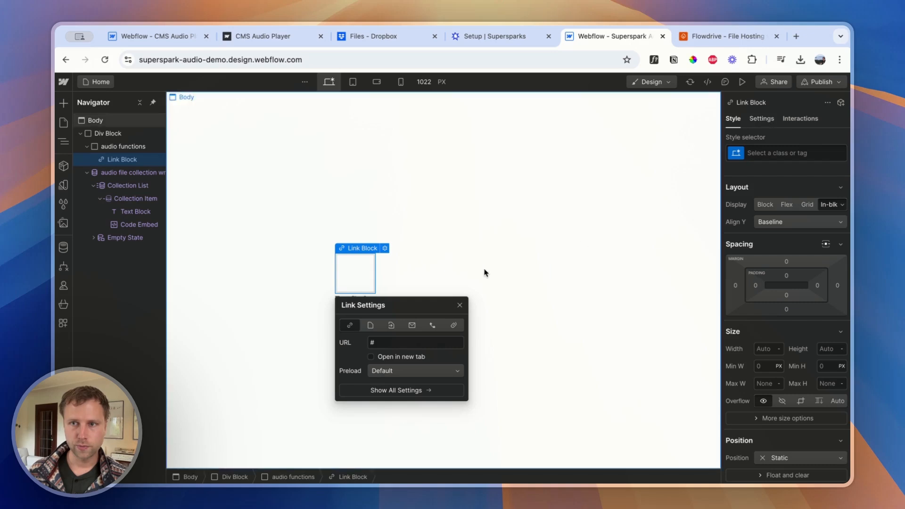
Add an Image inside the Link Block and replace its placeholder with the play icon SVG from the assets
{"action": "left_click", "coordinate": [62, 104]}
{"action": "scroll", "coordinate": [146, 300], "scroll_direction": "down", "scroll_amount": 10}
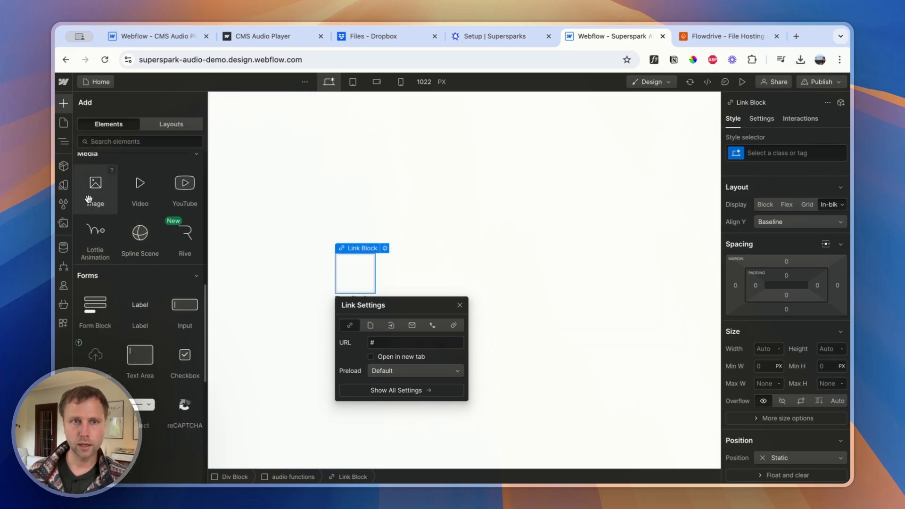
{"action": "left_click", "coordinate": [96, 188]}
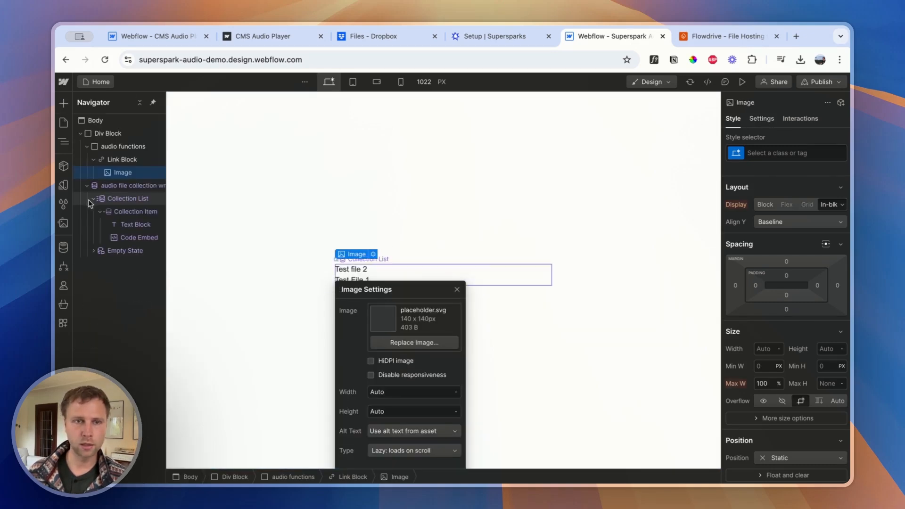
{"action": "left_click", "coordinate": [403, 343]}
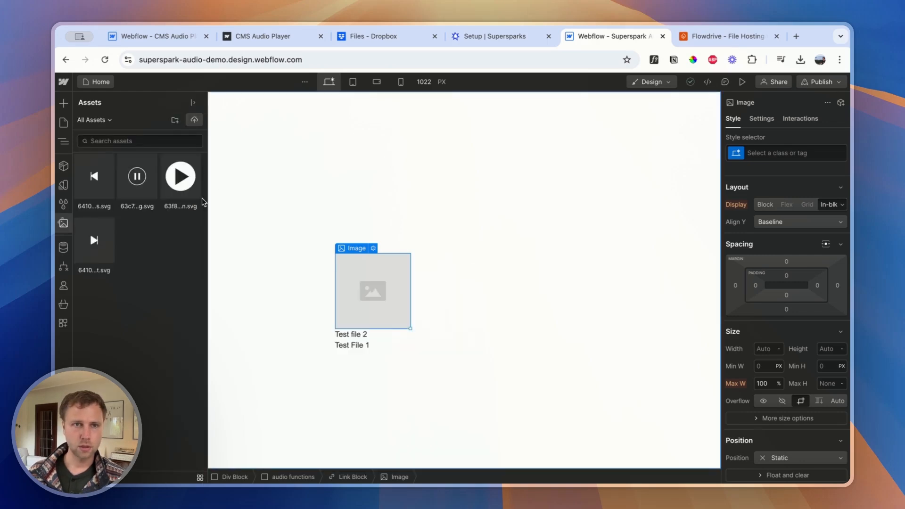
{"action": "left_click", "coordinate": [175, 179]}
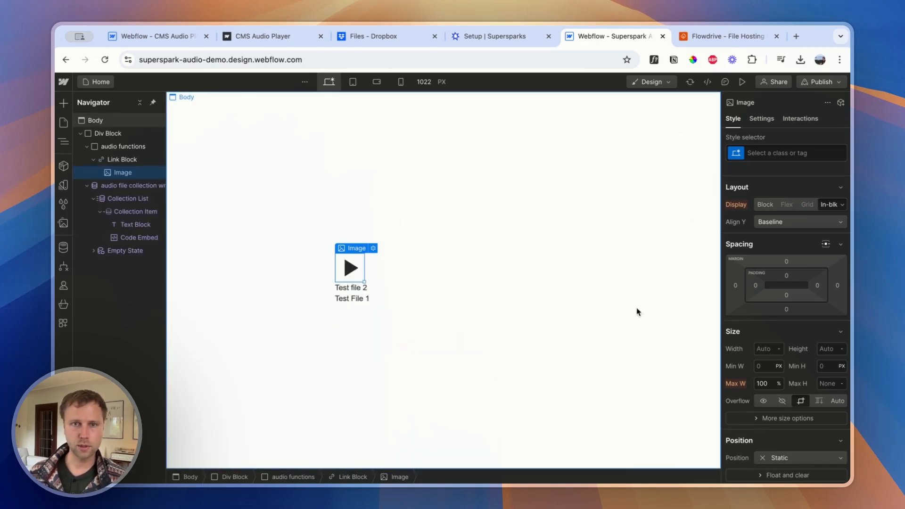
Set the Body's background color to dark grey #363636
{"action": "left_click", "coordinate": [110, 121]}
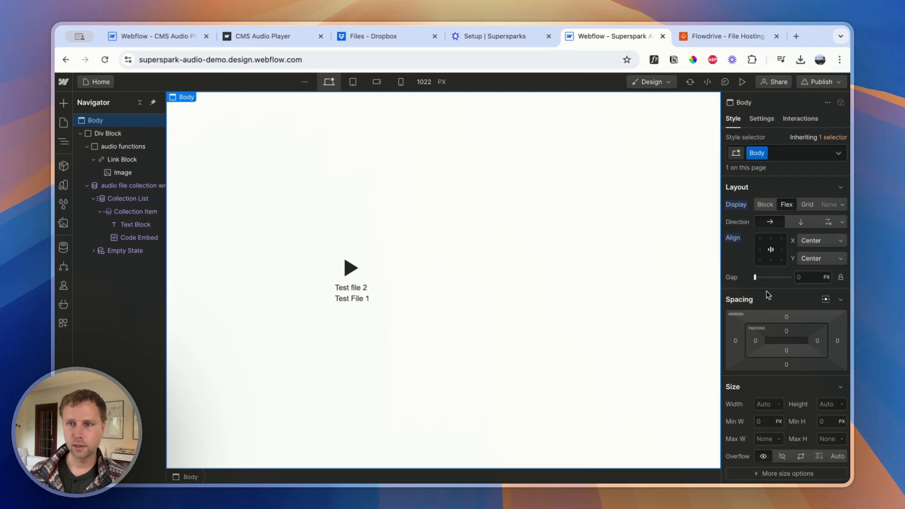
{"action": "scroll", "coordinate": [767, 296], "scroll_direction": "down", "scroll_amount": 10}
{"action": "scroll", "coordinate": [792, 328], "scroll_direction": "up", "scroll_amount": 8}
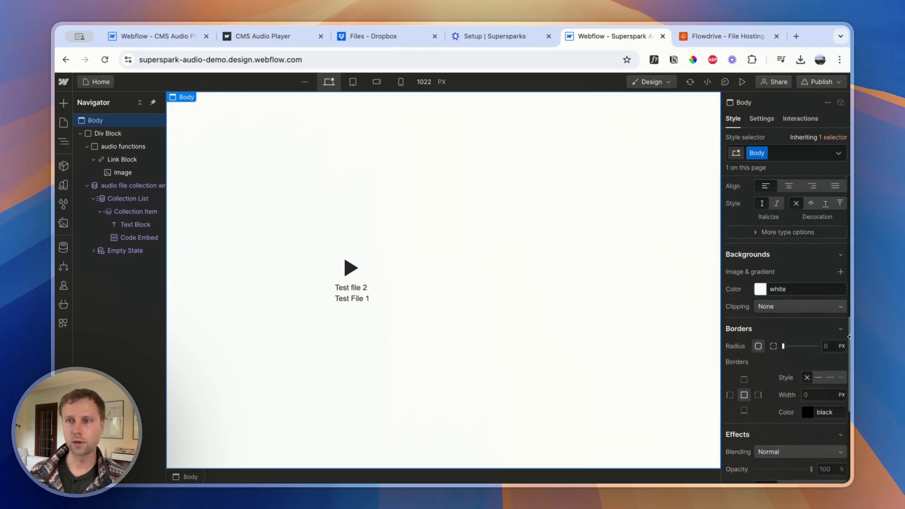
{"action": "scroll", "coordinate": [800, 321], "scroll_direction": "up", "scroll_amount": 3}
{"action": "scroll", "coordinate": [797, 321], "scroll_direction": "down", "scroll_amount": 15}
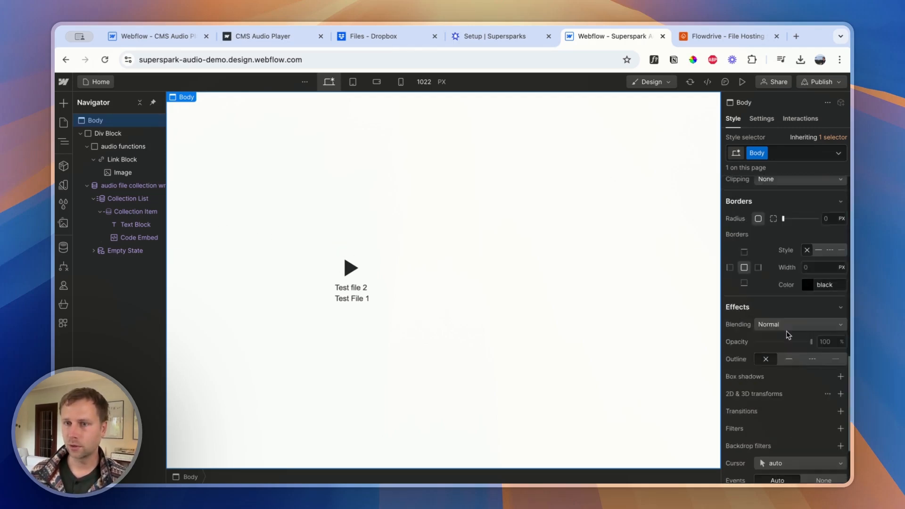
{"action": "scroll", "coordinate": [793, 317], "scroll_direction": "up", "scroll_amount": 5}
{"action": "scroll", "coordinate": [778, 311], "scroll_direction": "up", "scroll_amount": 1}
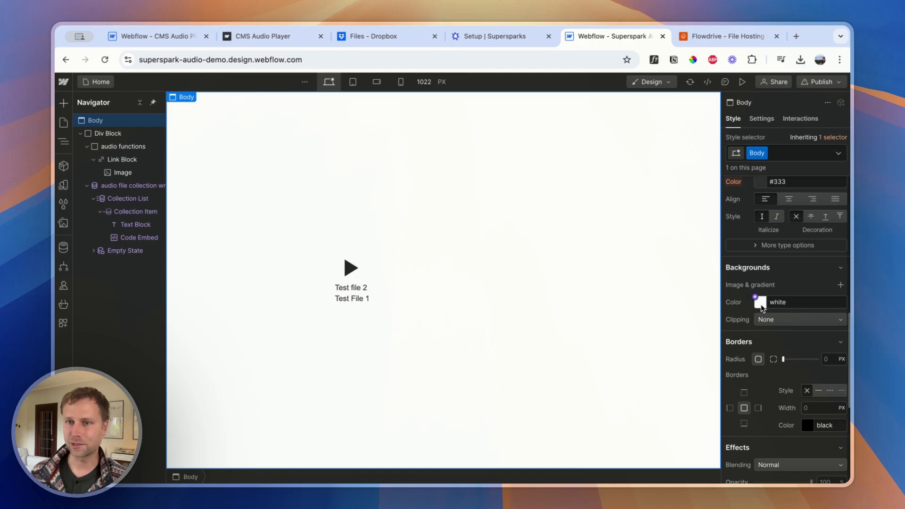
{"action": "left_click", "coordinate": [761, 302]}
{"action": "left_click_drag", "start_coordinate": [740, 373], "coordinate": [702, 380]}
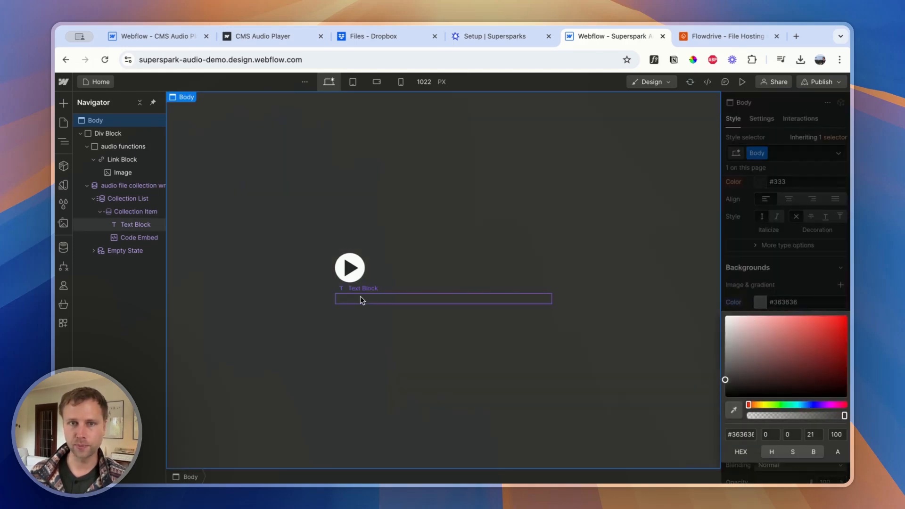
Set the font color of the collection item's Text Block to white
{"action": "left_click", "coordinate": [368, 300]}
{"action": "scroll", "coordinate": [791, 311], "scroll_direction": "down", "scroll_amount": 2}
{"action": "scroll", "coordinate": [757, 256], "scroll_direction": "up", "scroll_amount": 3}
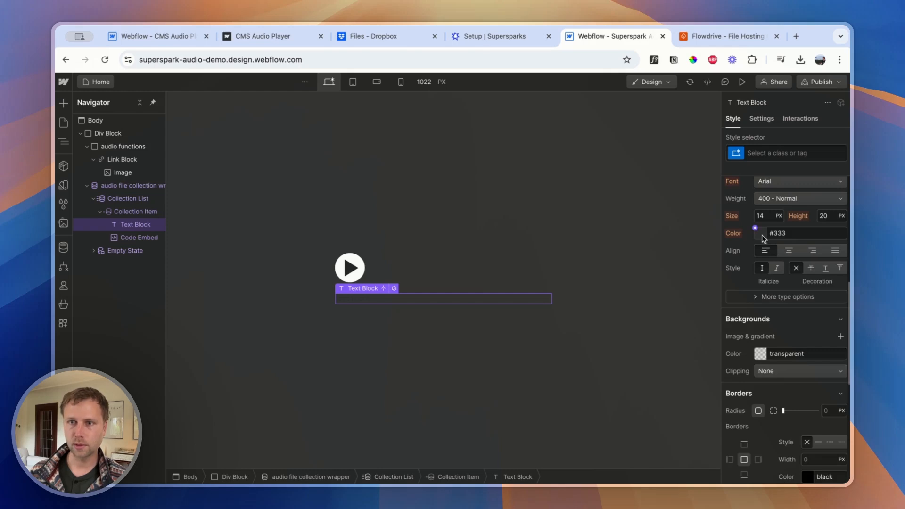
{"action": "left_click", "coordinate": [761, 233]}
{"action": "left_click_drag", "start_coordinate": [726, 312], "coordinate": [709, 236]}
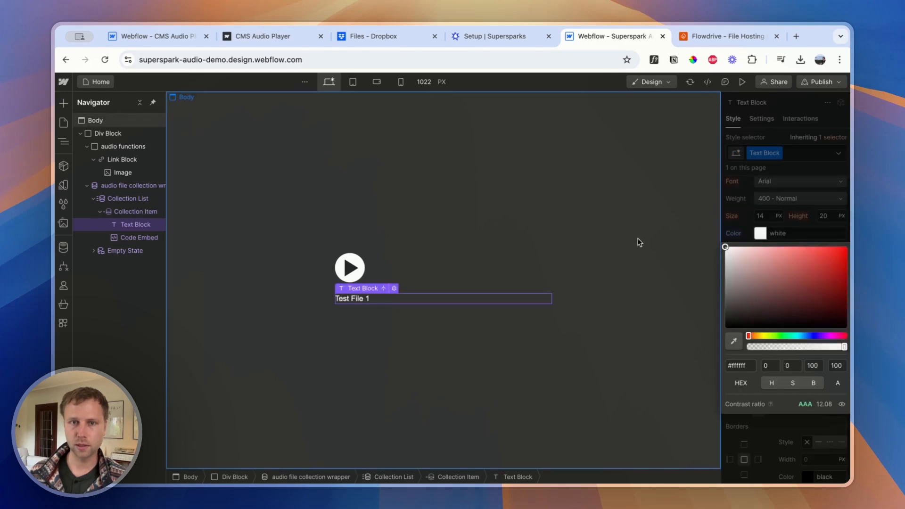
{"action": "left_click", "coordinate": [414, 246]}
Select the Link Block around the play icon, copy the supersparks-play-button-vlxkg class from Supersparks again, and return to Webflow
{"action": "left_click", "coordinate": [355, 269]}
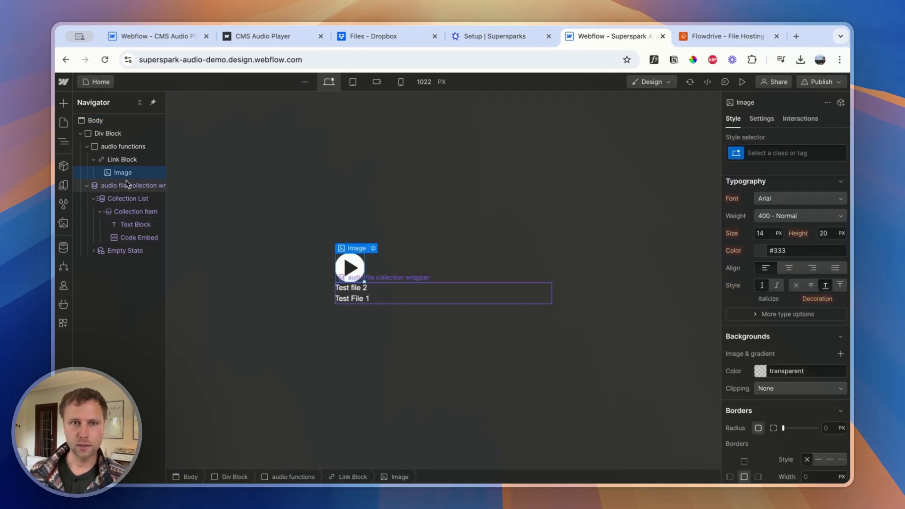
{"action": "left_click", "coordinate": [120, 160]}
{"action": "left_click", "coordinate": [769, 157]}
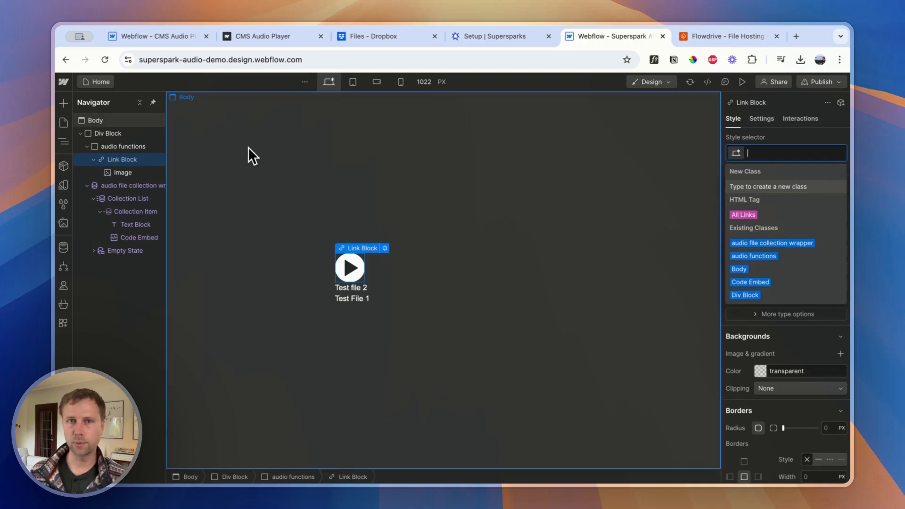
{"action": "left_click", "coordinate": [504, 38]}
{"action": "left_click", "coordinate": [534, 250]}
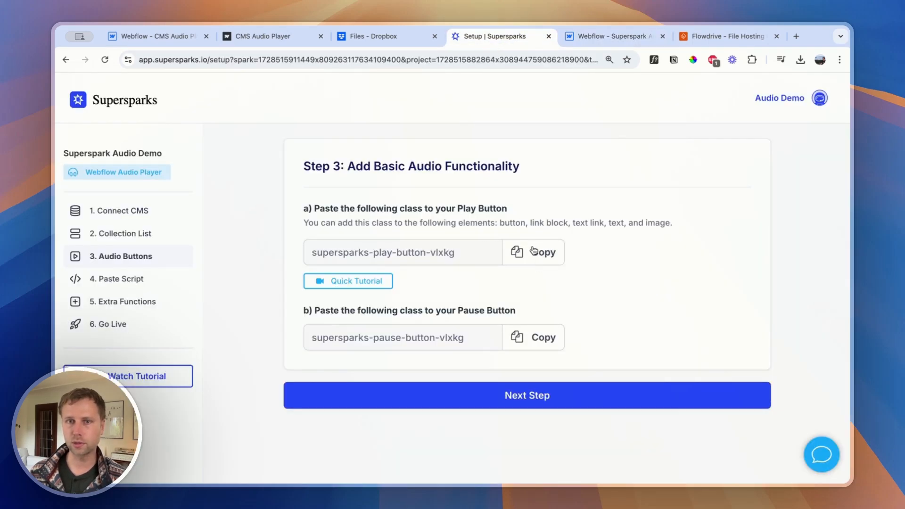
{"action": "left_click", "coordinate": [602, 37]}
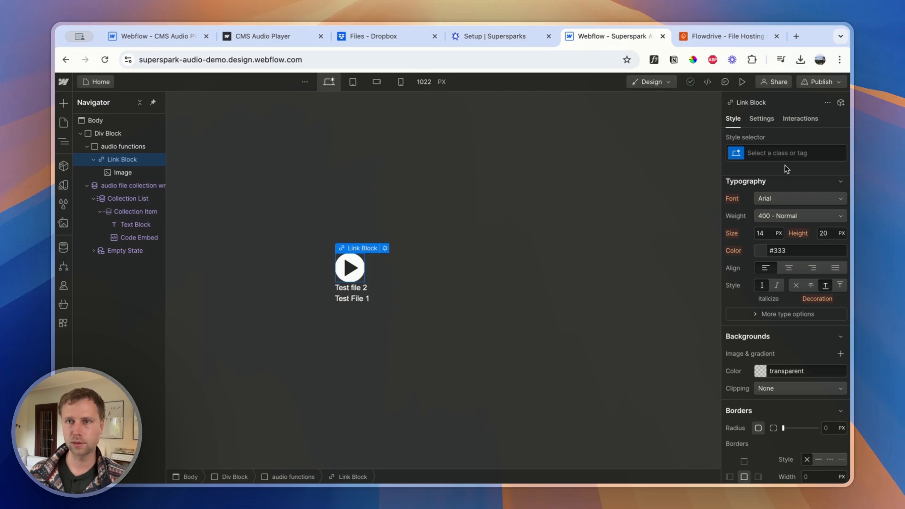
Give the play icon's Link Block the class play button block and add the combo class supersparks-play-button-vlxkg
{"action": "left_click", "coordinate": [775, 153]}
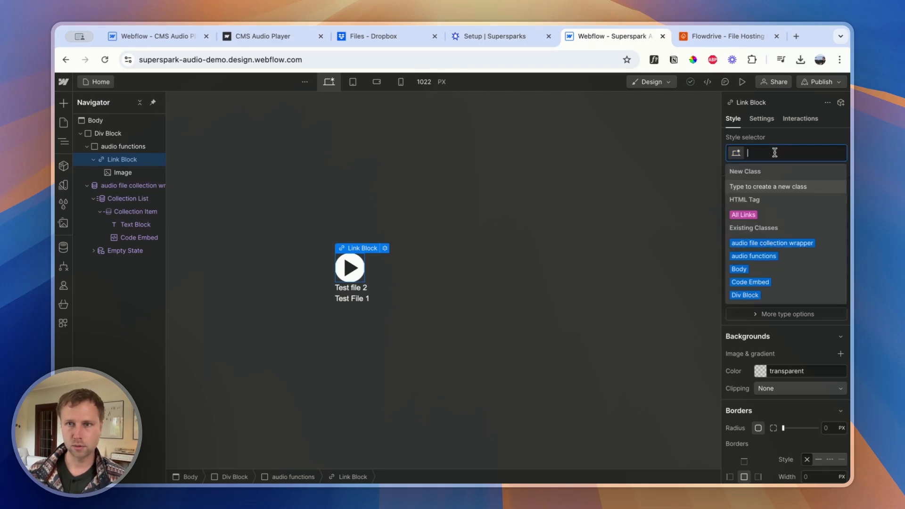
{"action": "type", "text": "play butto"}
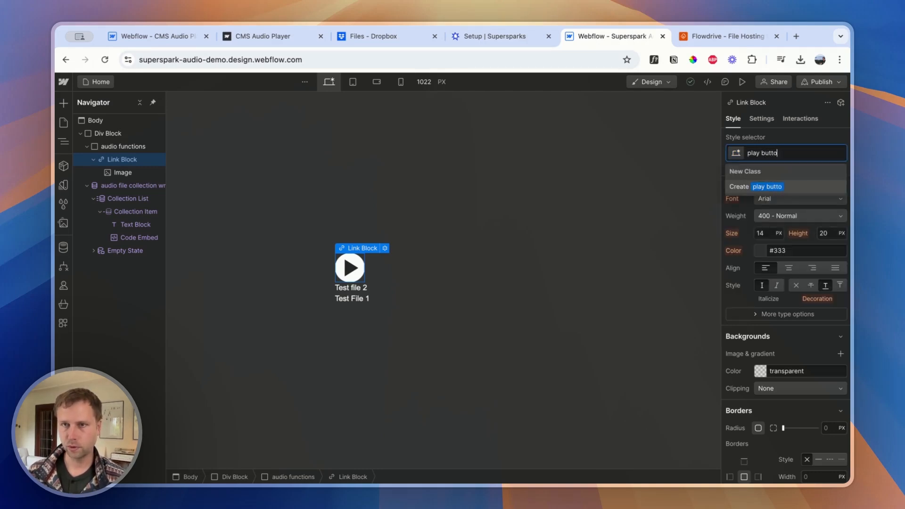
{"action": "type", "text": "n block"}
{"action": "key", "text": "Return"}
{"action": "key", "text": "Escape"}
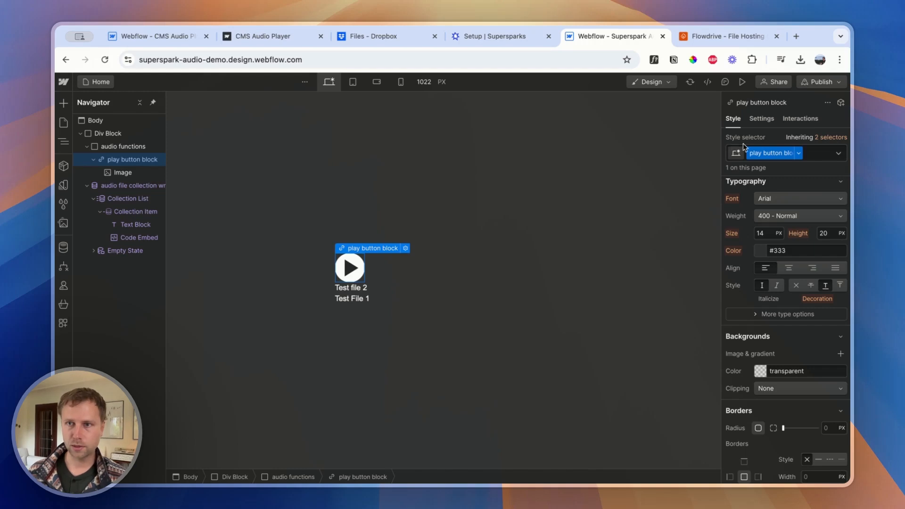
{"action": "left_click", "coordinate": [826, 156]}
{"action": "key", "text": "super+v"}
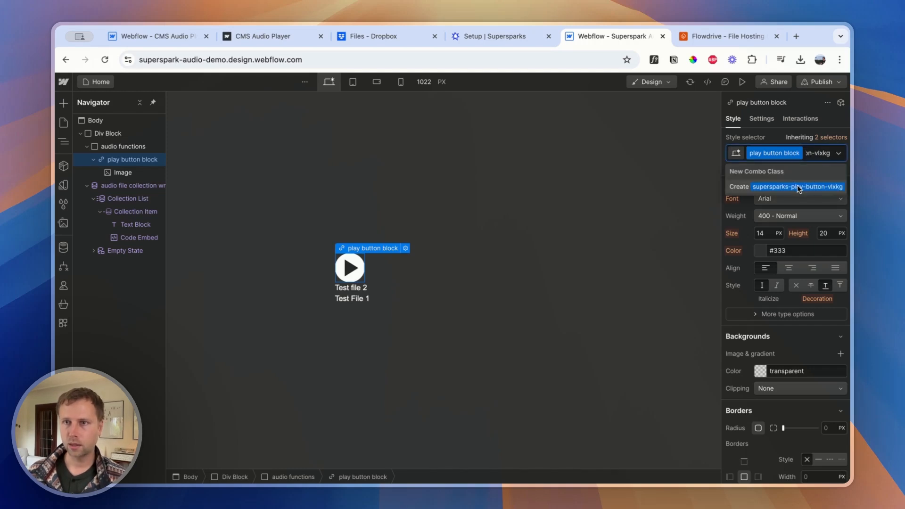
{"action": "left_click", "coordinate": [799, 187]}
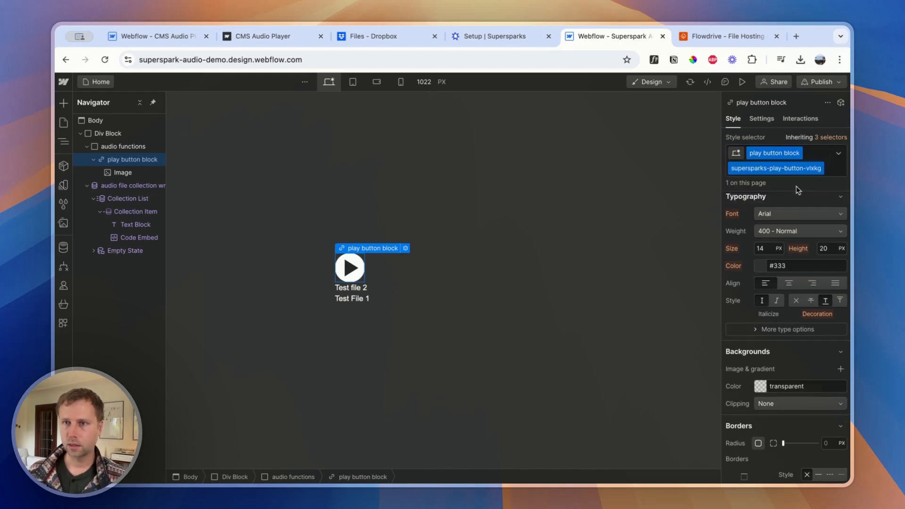
Copy the supersparks-pause-button-vlxkg class from the Supersparks setup and return to Webflow
{"action": "left_click", "coordinate": [493, 37]}
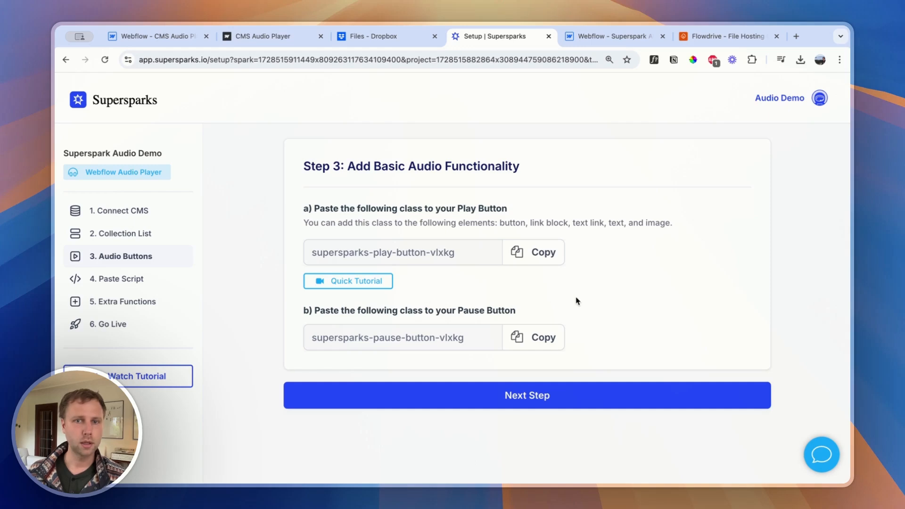
{"action": "left_click", "coordinate": [534, 340]}
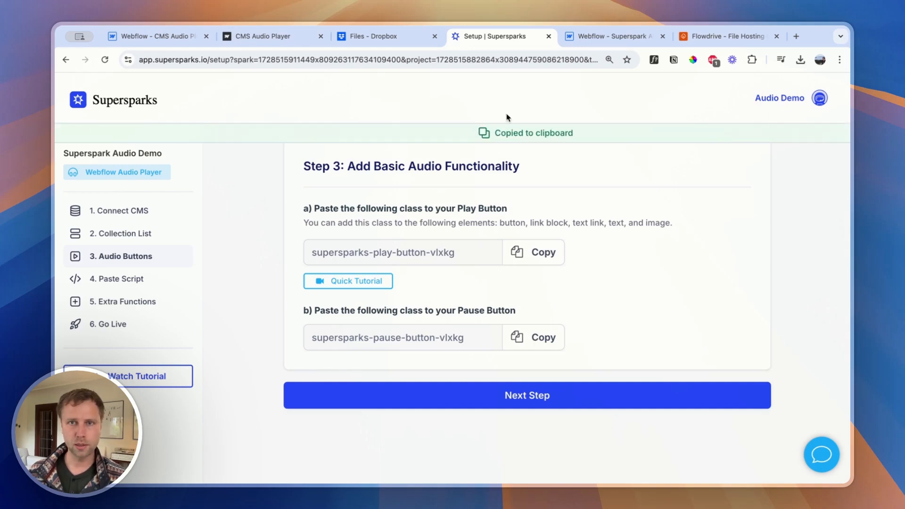
{"action": "left_click", "coordinate": [619, 37]}
Add a second Link Block to audio functions with the class pause button block and place the pause icon SVG inside it
{"action": "left_click", "coordinate": [402, 277]}
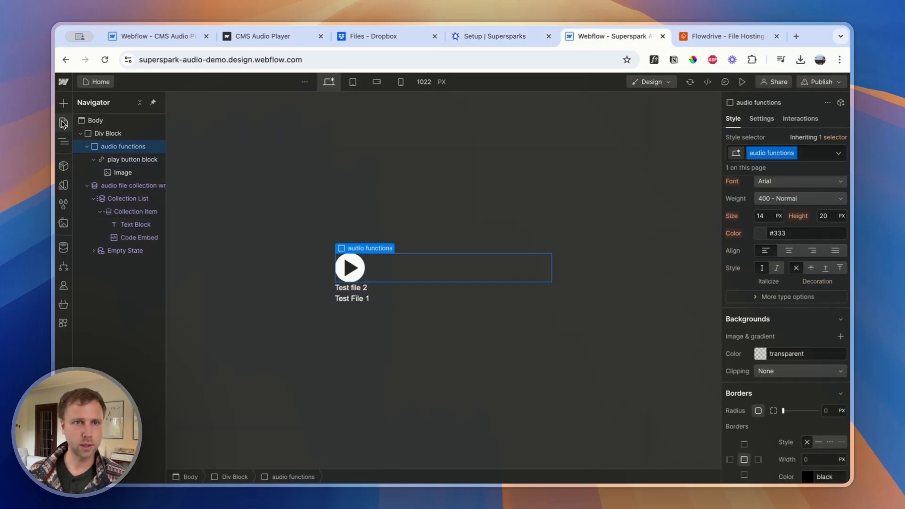
{"action": "left_click", "coordinate": [64, 105]}
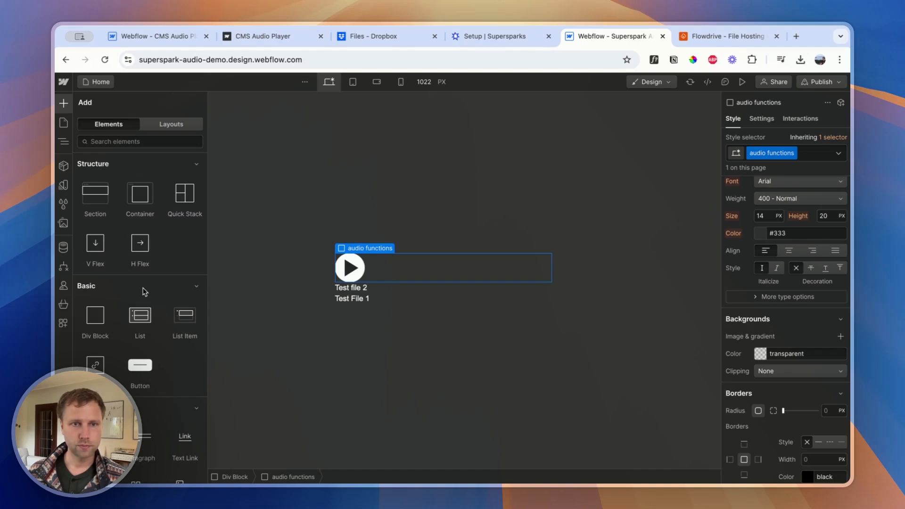
{"action": "scroll", "coordinate": [118, 330], "scroll_direction": "down", "scroll_amount": 2}
{"action": "left_click_drag", "start_coordinate": [118, 330], "coordinate": [385, 272]}
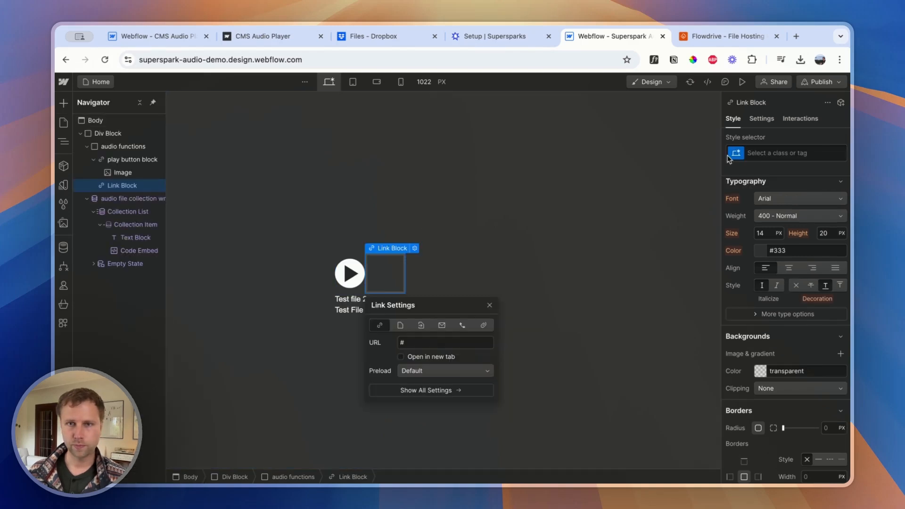
{"action": "left_click", "coordinate": [786, 153]}
{"action": "type", "text": "pause button block"}
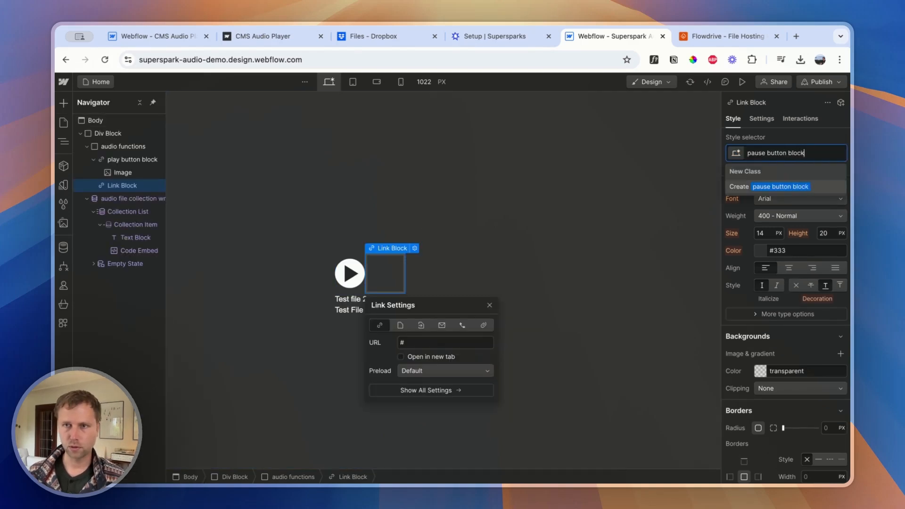
{"action": "key", "text": "Return"}
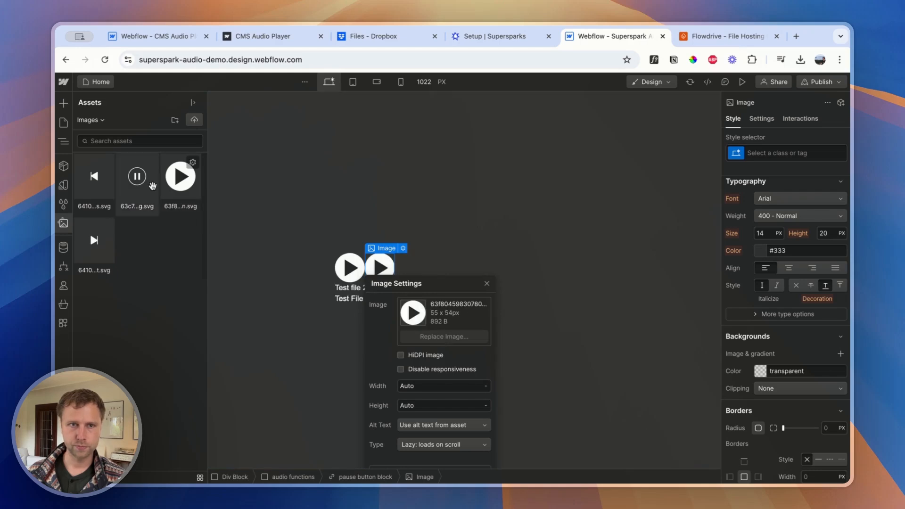
{"action": "left_click", "coordinate": [142, 184]}
{"action": "left_click", "coordinate": [144, 186]}
Copy the pause button class from Supersparks and add supersparks-pause-button-vlxkg as a combo class on the pause button block in Webflow
{"action": "left_click", "coordinate": [490, 36]}
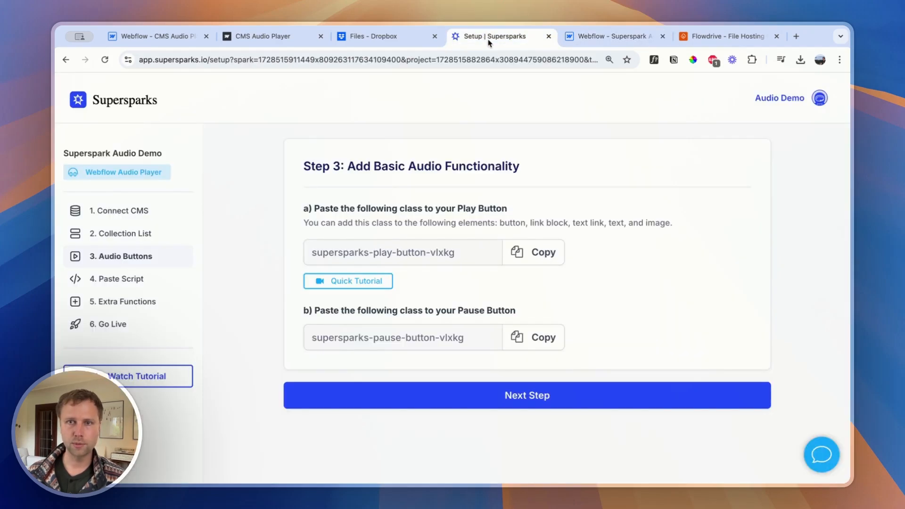
{"action": "left_click", "coordinate": [547, 339]}
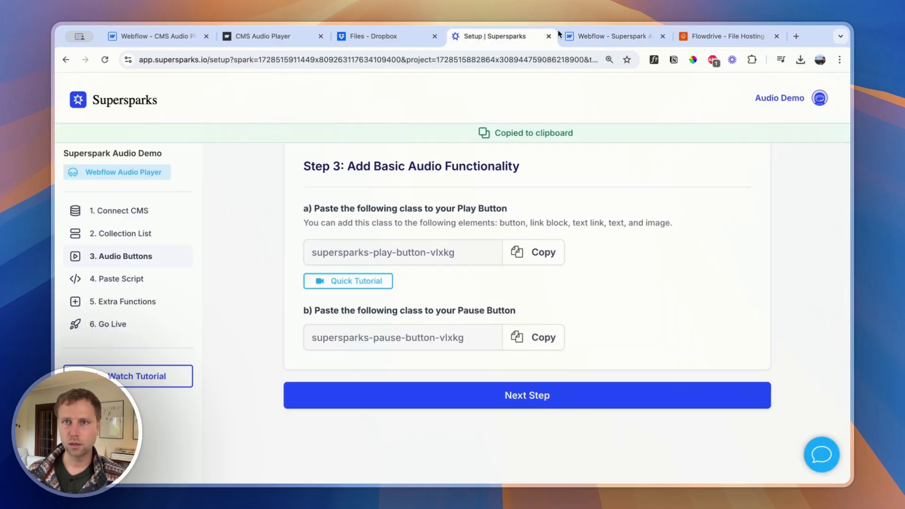
{"action": "left_click", "coordinate": [608, 37]}
{"action": "left_click", "coordinate": [815, 153]}
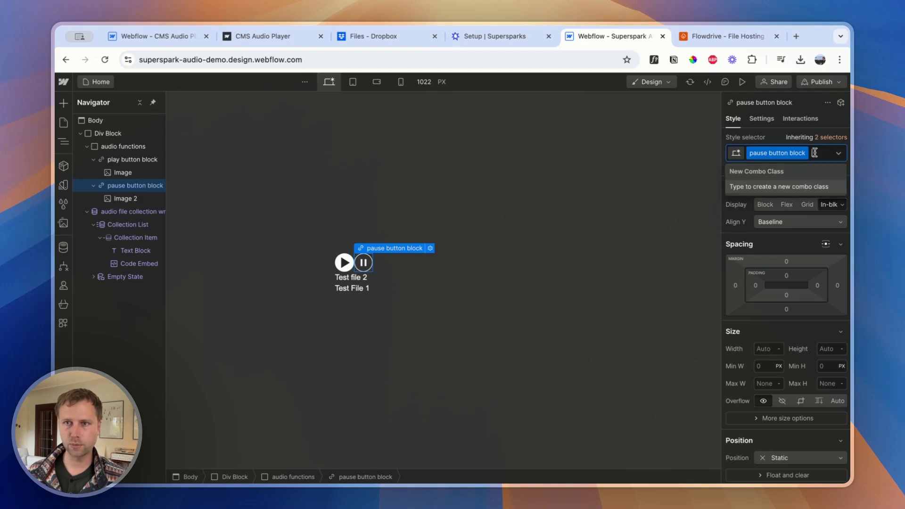
{"action": "key", "text": "super+v"}
{"action": "key", "text": "Return"}
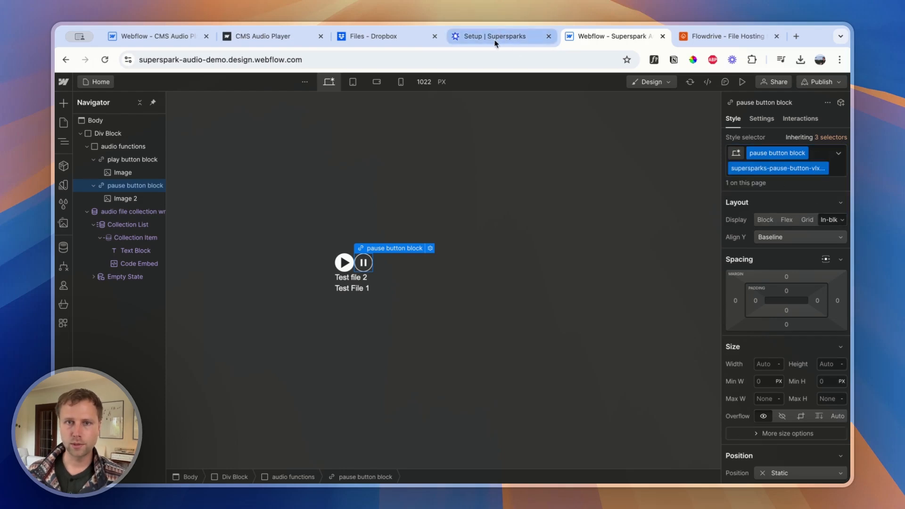
Advance the Supersparks setup to Step 4, copy the audio player script and return to the Webflow project
{"action": "left_click", "coordinate": [497, 40]}
{"action": "left_click", "coordinate": [421, 394]}
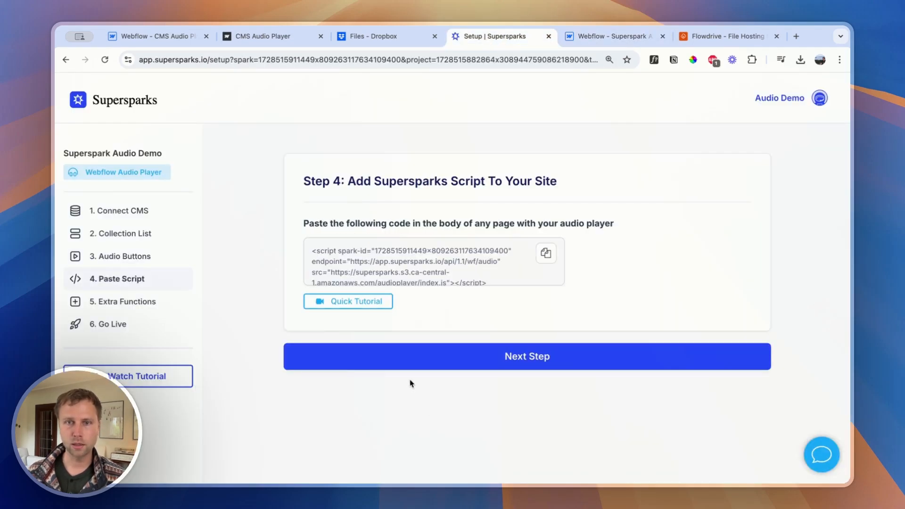
{"action": "left_click", "coordinate": [546, 257]}
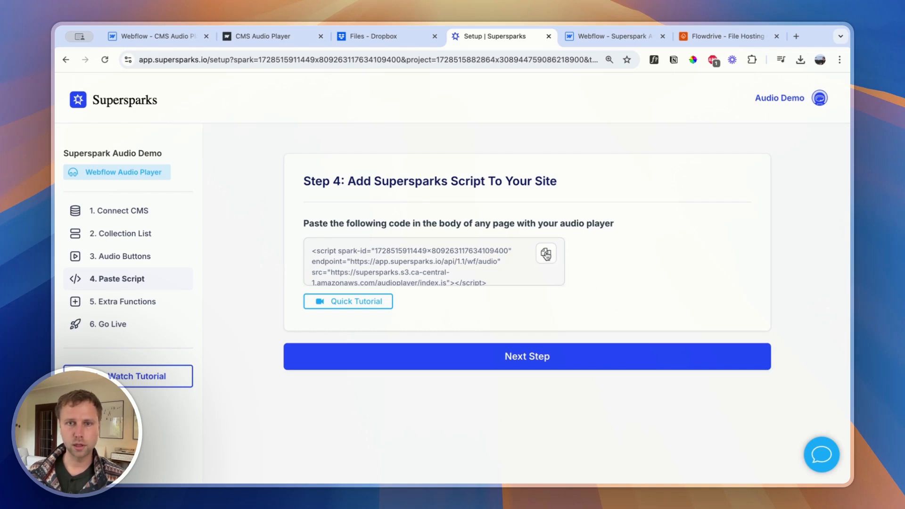
{"action": "left_click", "coordinate": [546, 255]}
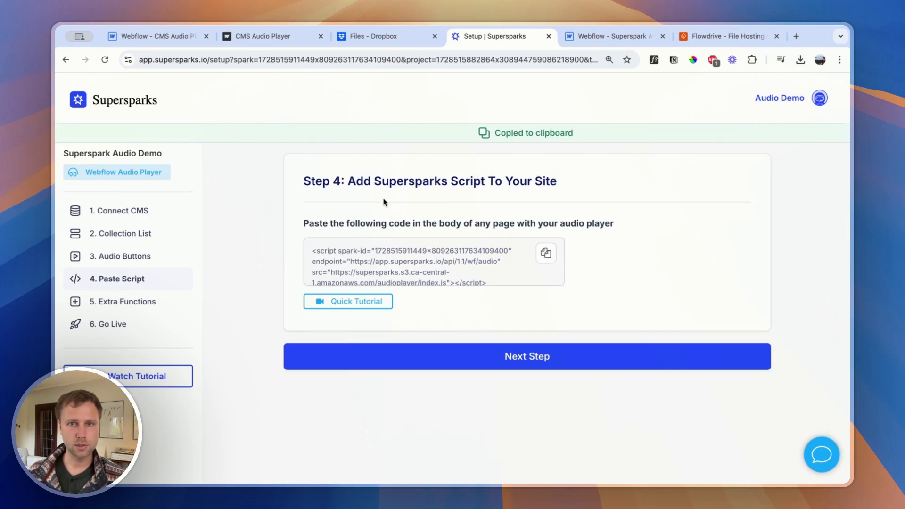
{"action": "left_click", "coordinate": [605, 37]}
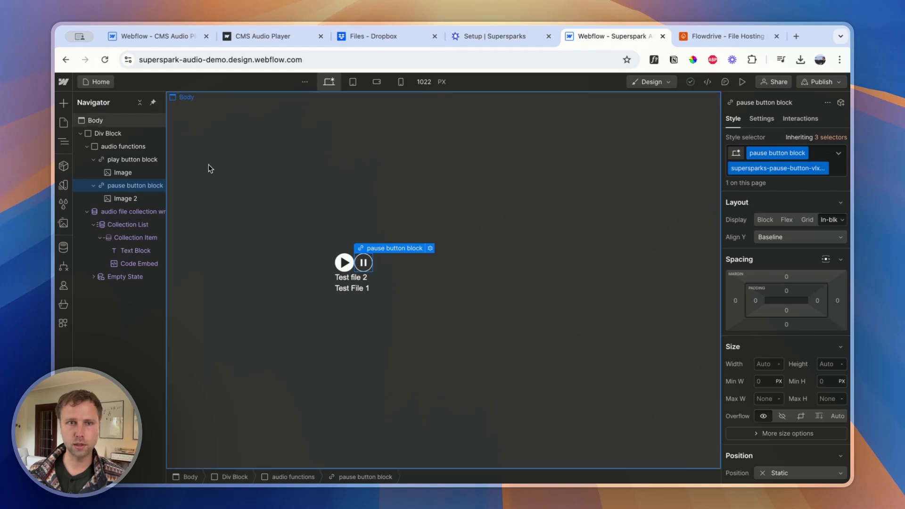
Paste the Supersparks script into the Home page's custom code inside the <head> tag and save the page settings
{"action": "left_click", "coordinate": [64, 123]}
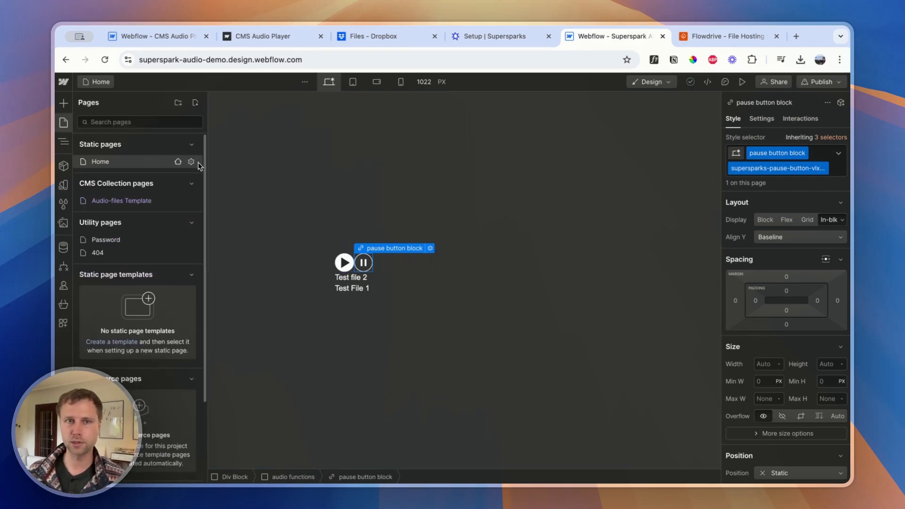
{"action": "left_click", "coordinate": [191, 161]}
{"action": "scroll", "coordinate": [305, 293], "scroll_direction": "down", "scroll_amount": 10}
{"action": "scroll", "coordinate": [304, 293], "scroll_direction": "up", "scroll_amount": 3}
{"action": "scroll", "coordinate": [287, 291], "scroll_direction": "down", "scroll_amount": 5}
{"action": "left_click", "coordinate": [245, 221]}
{"action": "key", "text": "super+v"}
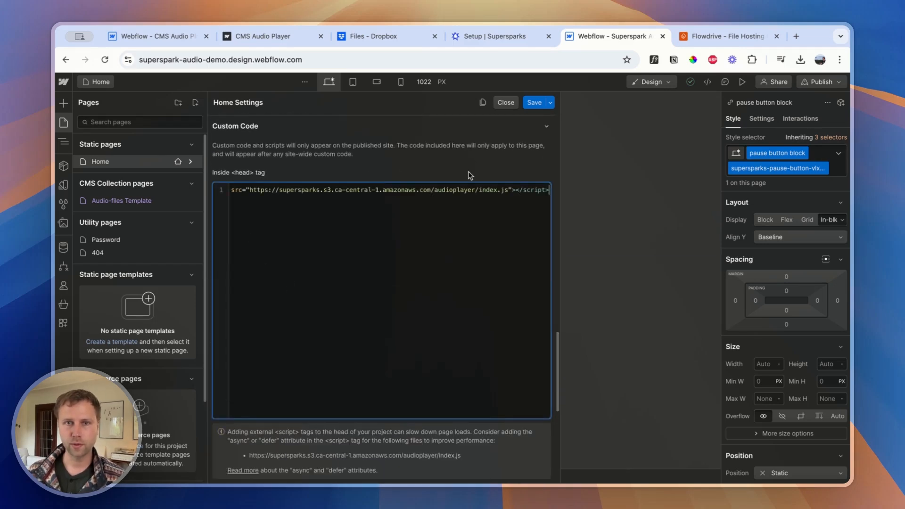
{"action": "left_click", "coordinate": [528, 101]}
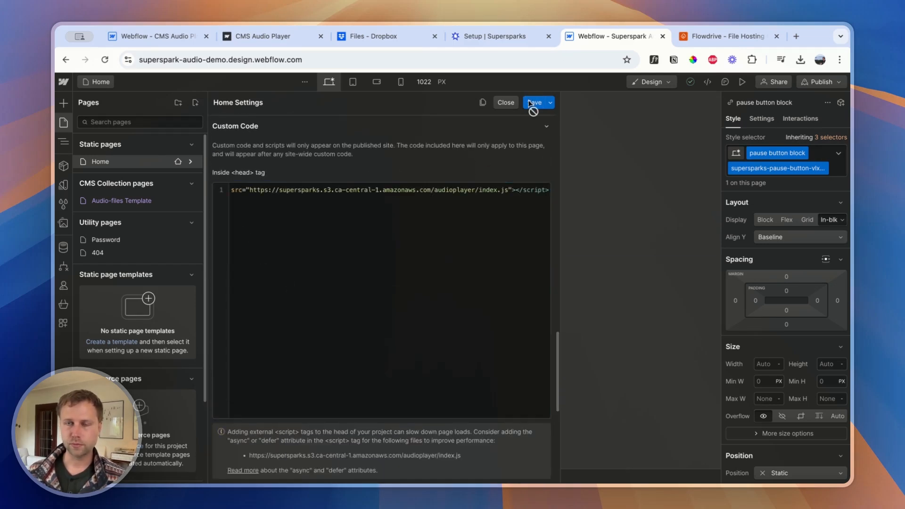
Return to the Supersparks setup, skip the optional extra functions in Step 5 and make the audio player go live
{"action": "left_click", "coordinate": [473, 37]}
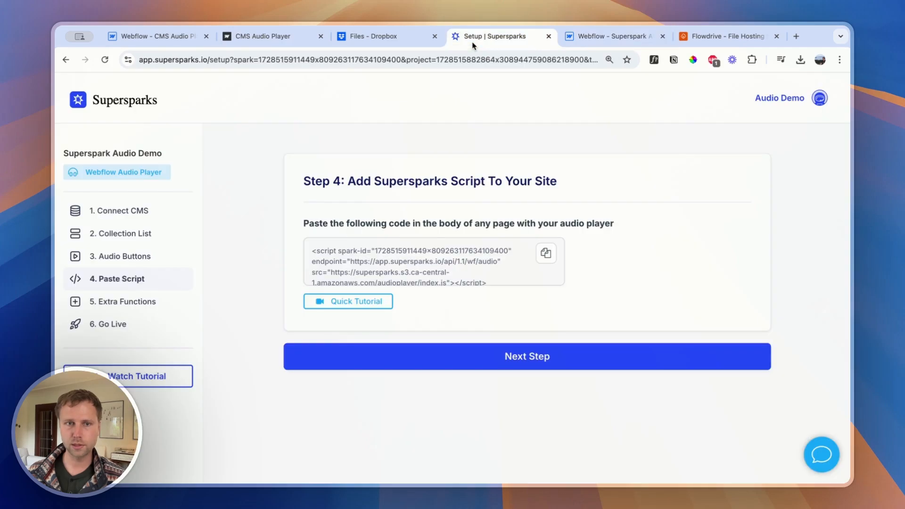
{"action": "left_click", "coordinate": [435, 360]}
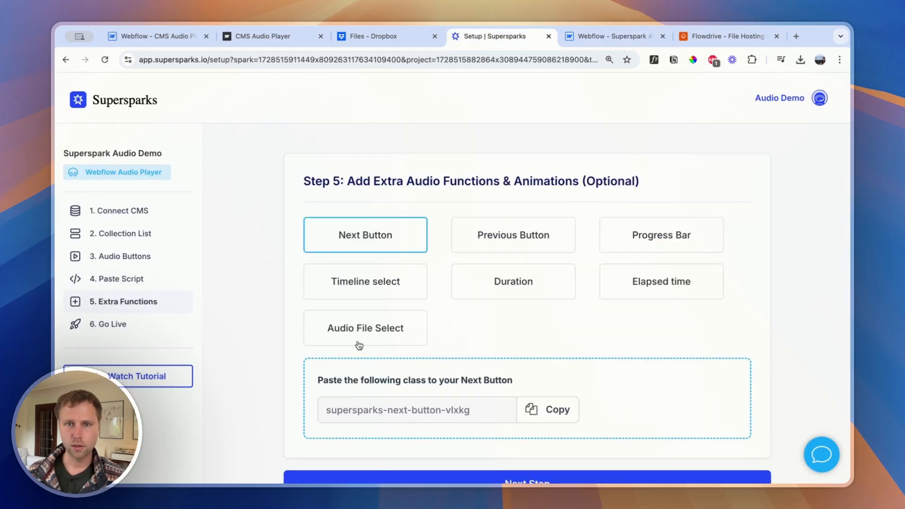
{"action": "scroll", "coordinate": [489, 323], "scroll_direction": "down", "scroll_amount": 2}
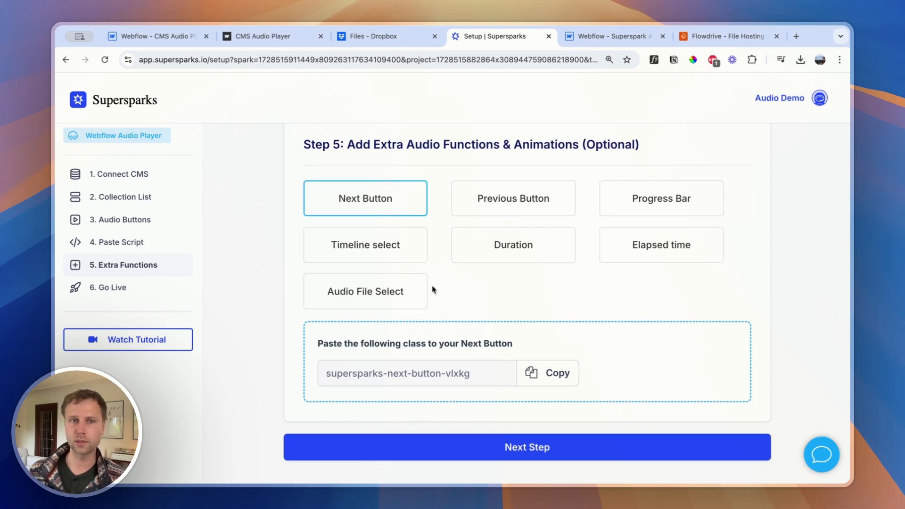
{"action": "left_click", "coordinate": [431, 441]}
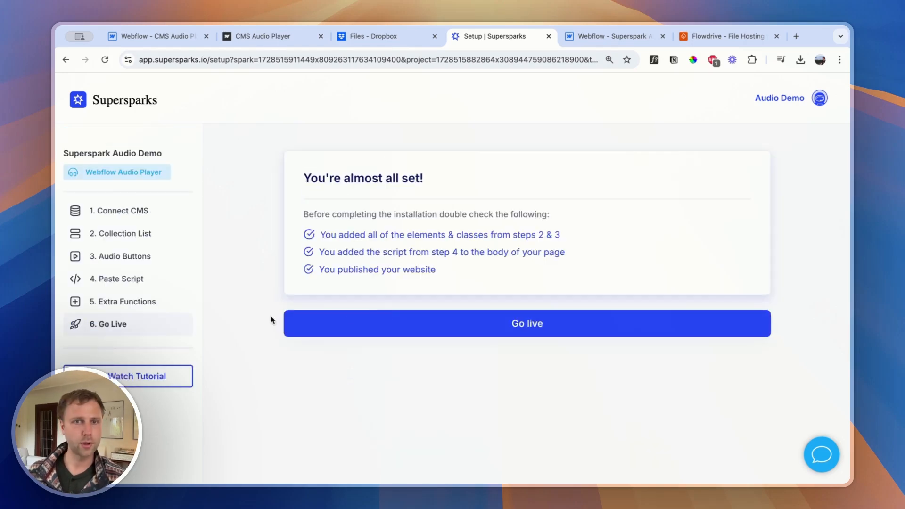
{"action": "left_click", "coordinate": [433, 326]}
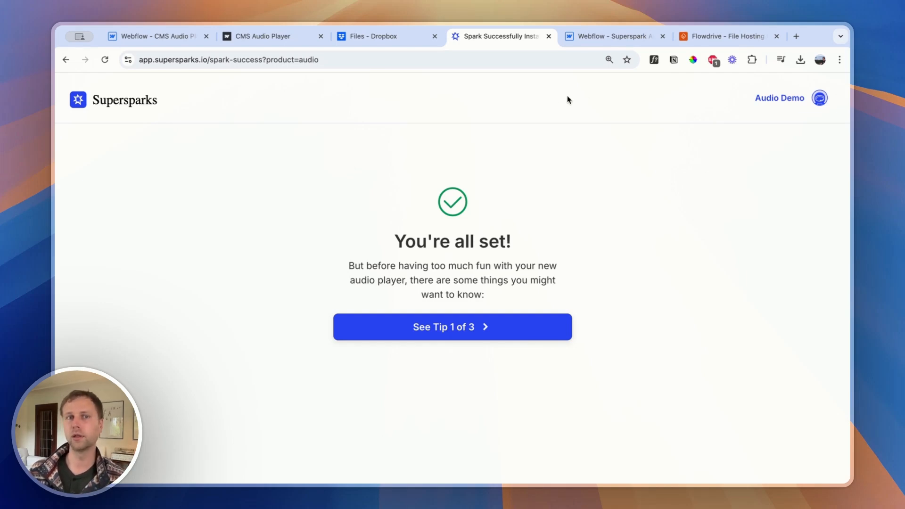
Switch back to the Webflow project and publish the site to the staging domain superspark-audio-demo.webflow.io
{"action": "left_click", "coordinate": [590, 41]}
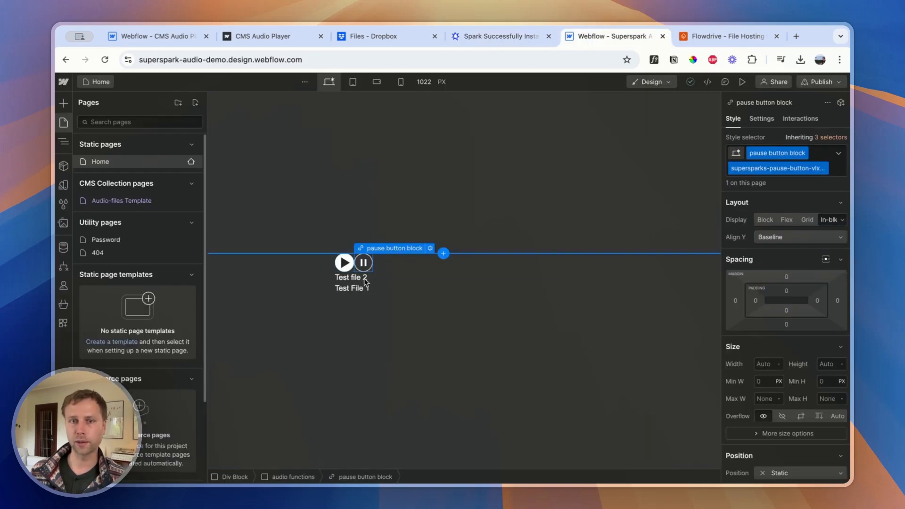
{"action": "left_click", "coordinate": [485, 42]}
{"action": "left_click", "coordinate": [366, 41]}
{"action": "left_click", "coordinate": [472, 42]}
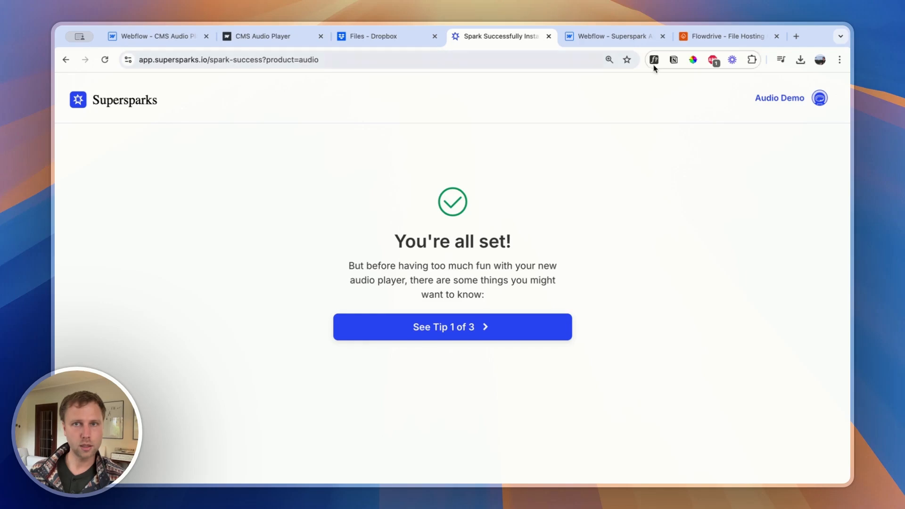
{"action": "left_click", "coordinate": [607, 42]}
{"action": "left_click", "coordinate": [821, 82]}
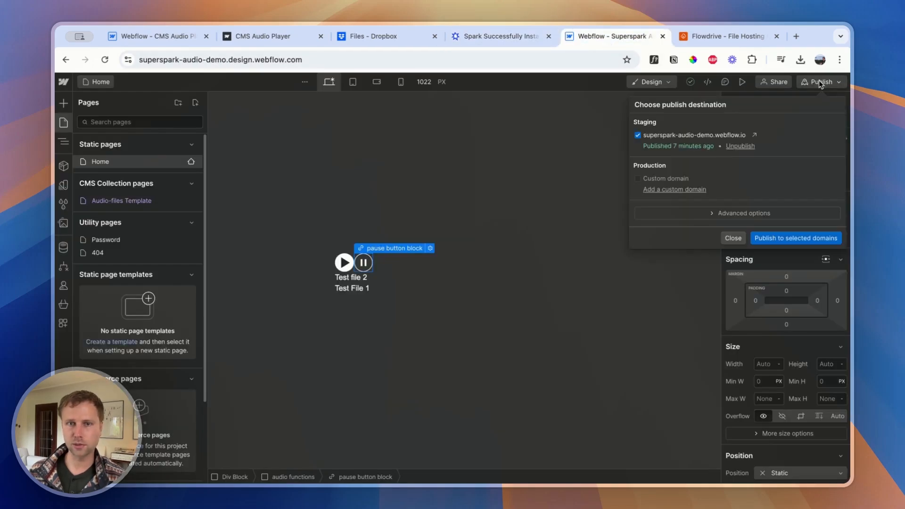
{"action": "left_click", "coordinate": [780, 239]}
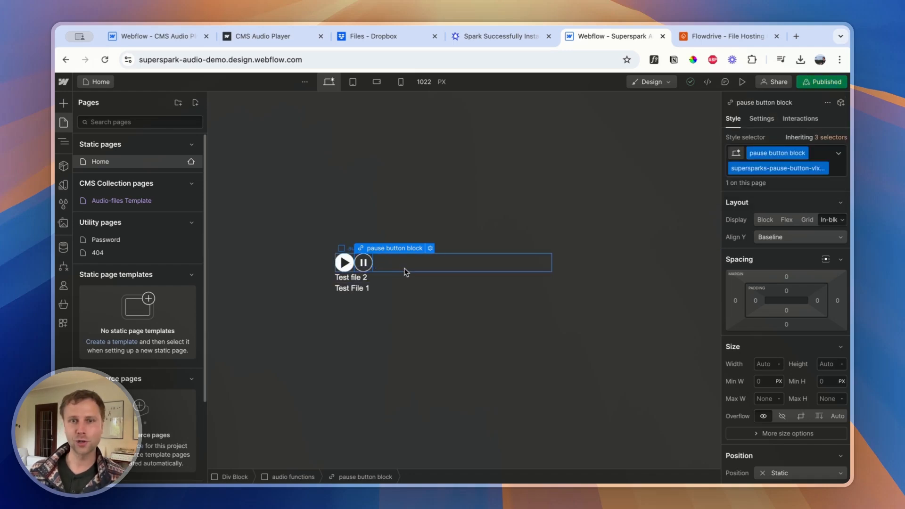
Look over the audio functions block and the example CMS Audio Player project's Albums Template, and switch back to Supersparks
{"action": "left_click", "coordinate": [409, 266]}
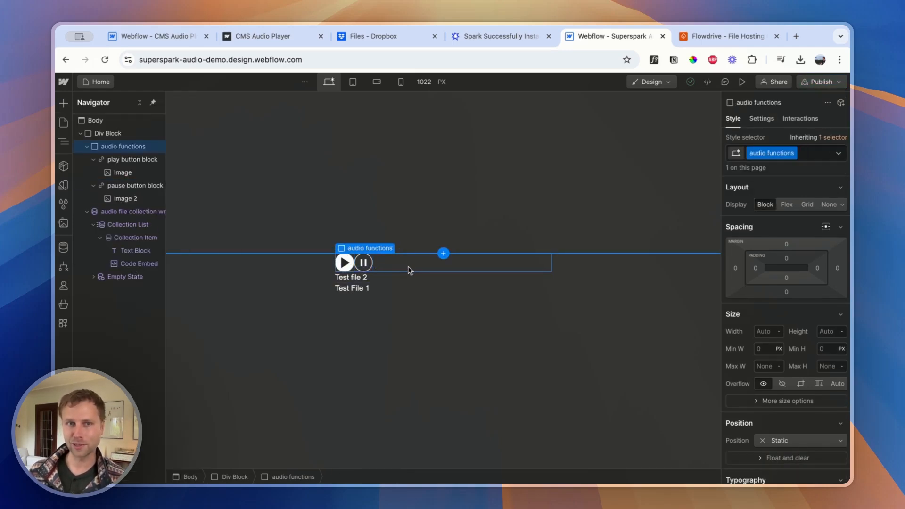
{"action": "left_click", "coordinate": [180, 37]}
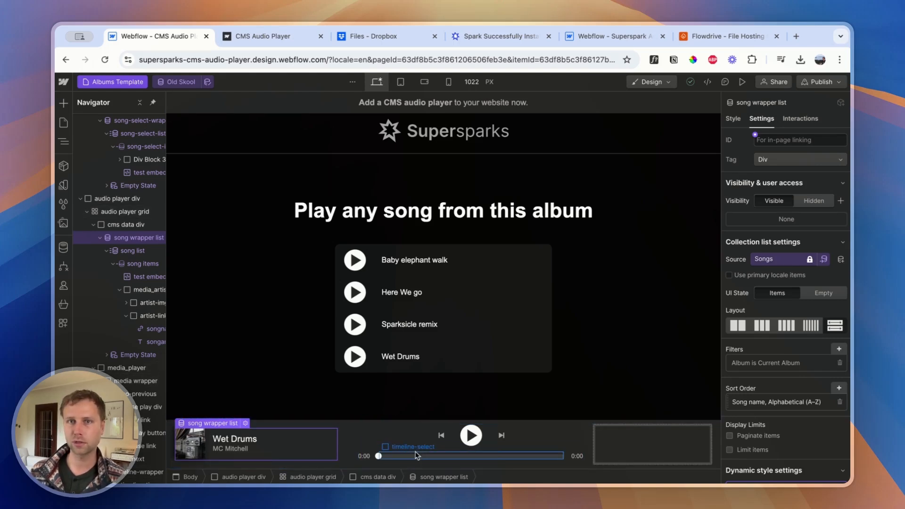
{"action": "left_click", "coordinate": [499, 38]}
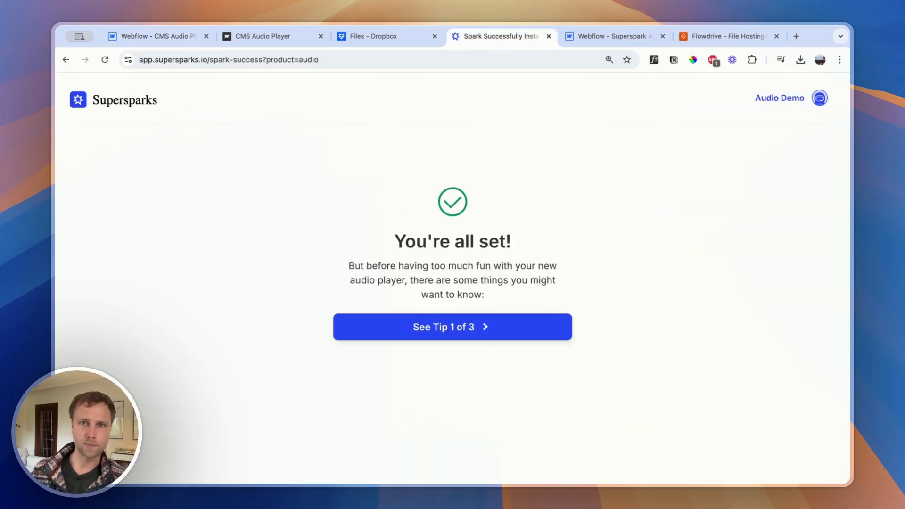
Open the published superspark-audio-demo.webflow.io site to check the audio player, and return to the Webflow project
{"action": "left_click", "coordinate": [587, 41]}
{"action": "left_click", "coordinate": [845, 87]}
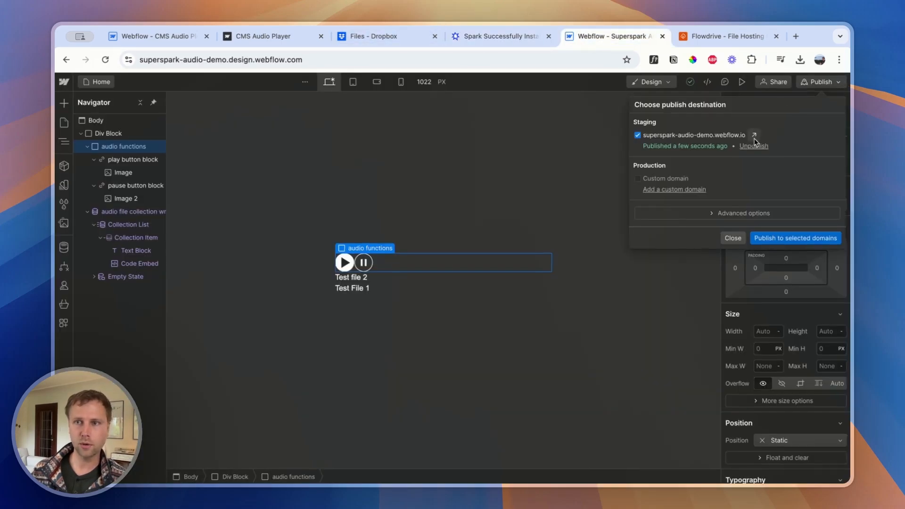
{"action": "left_click", "coordinate": [753, 137]}
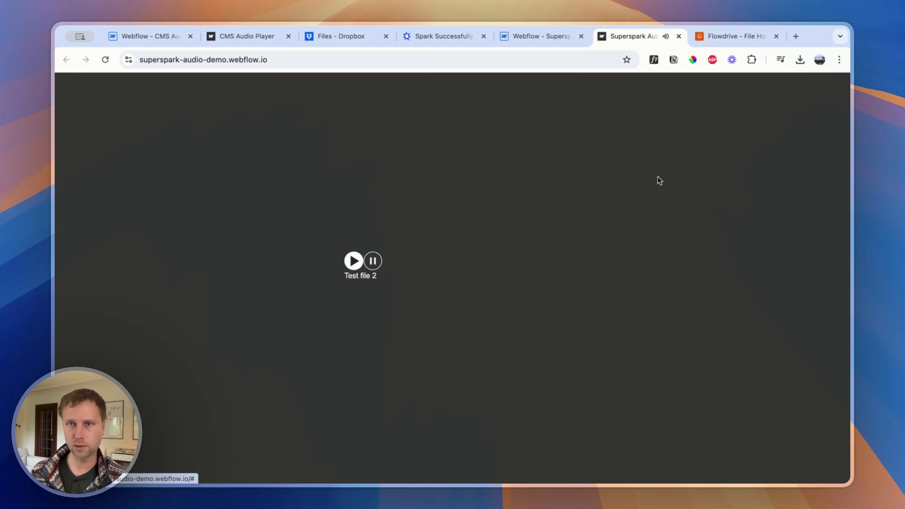
{"action": "left_click", "coordinate": [531, 30]}
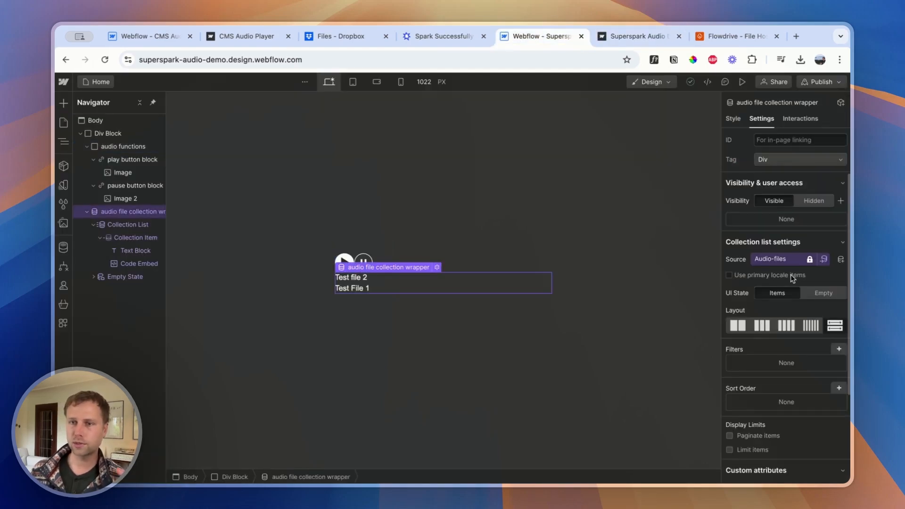
{"action": "left_click", "coordinate": [839, 389]}
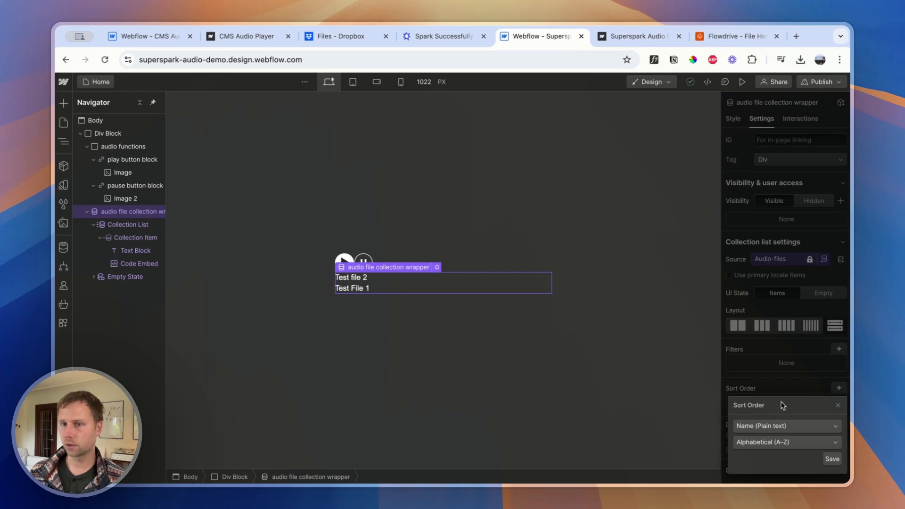
{"action": "left_click", "coordinate": [769, 443]}
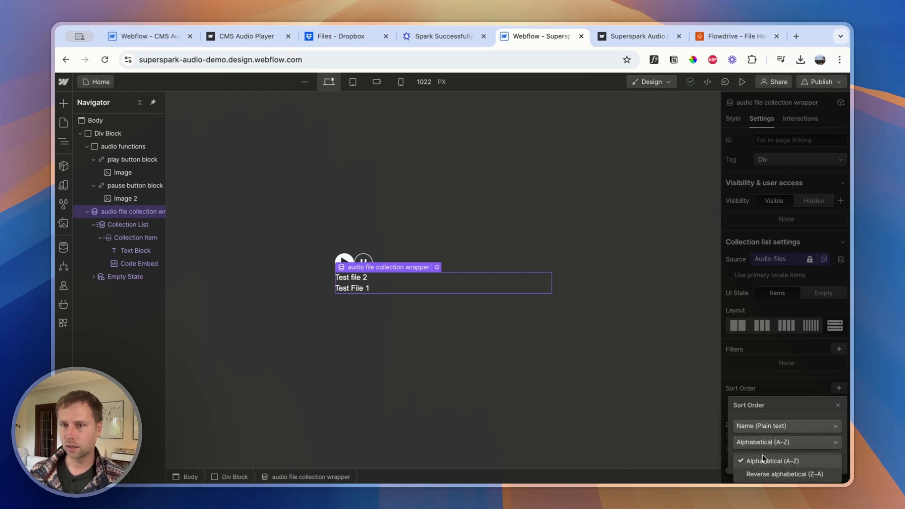
{"action": "left_click", "coordinate": [771, 412]}
{"action": "left_click_drag", "start_coordinate": [770, 410], "coordinate": [750, 326]}
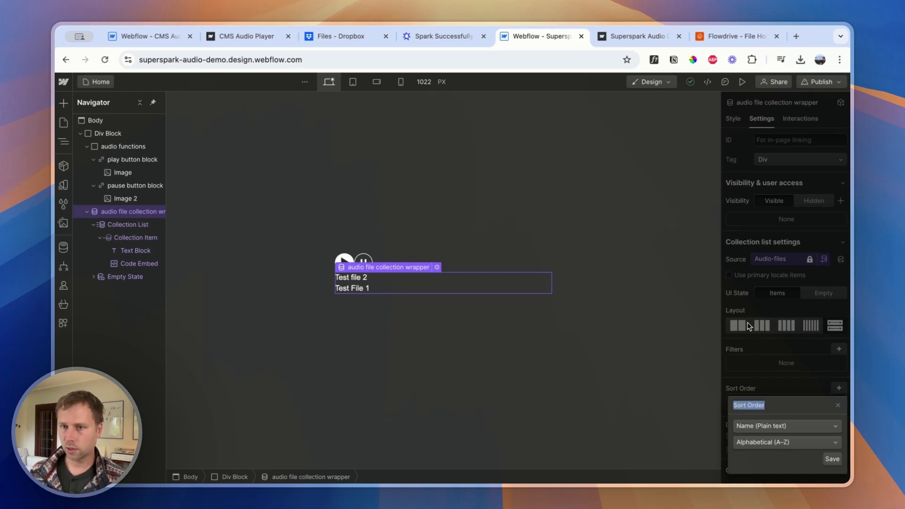
{"action": "left_click", "coordinate": [762, 426]}
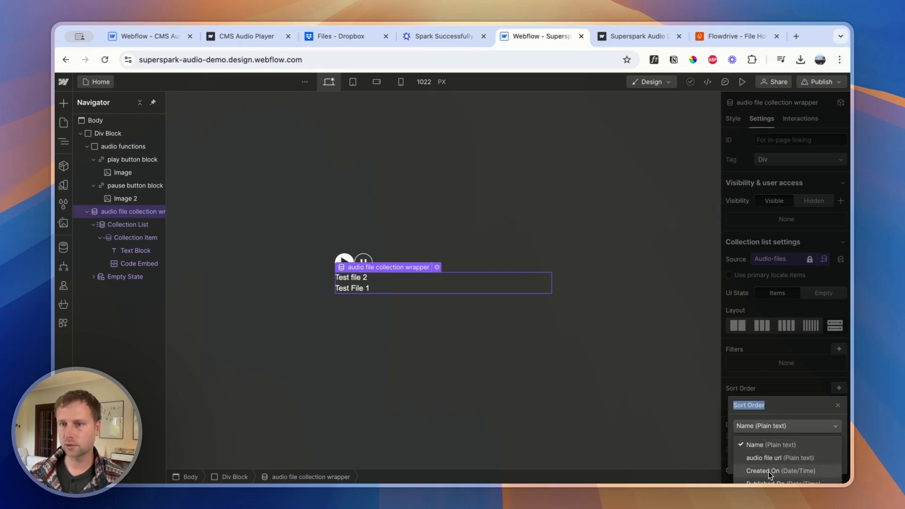
Add a Number field labelled "track number" to the Audio-files CMS collection and save the collection
{"action": "left_click", "coordinate": [63, 247]}
{"action": "left_click", "coordinate": [63, 247]}
{"action": "left_click", "coordinate": [63, 247]}
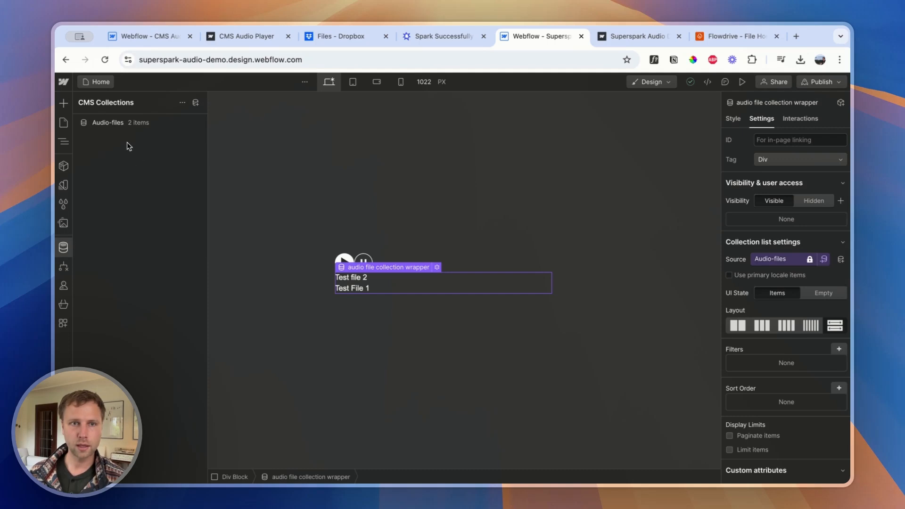
{"action": "left_click", "coordinate": [136, 124]}
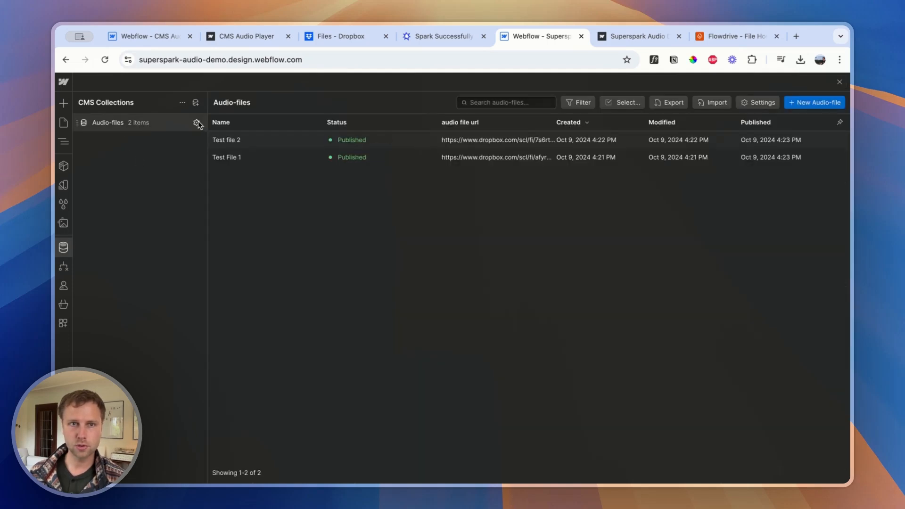
{"action": "left_click", "coordinate": [197, 124]}
{"action": "left_click", "coordinate": [246, 426]}
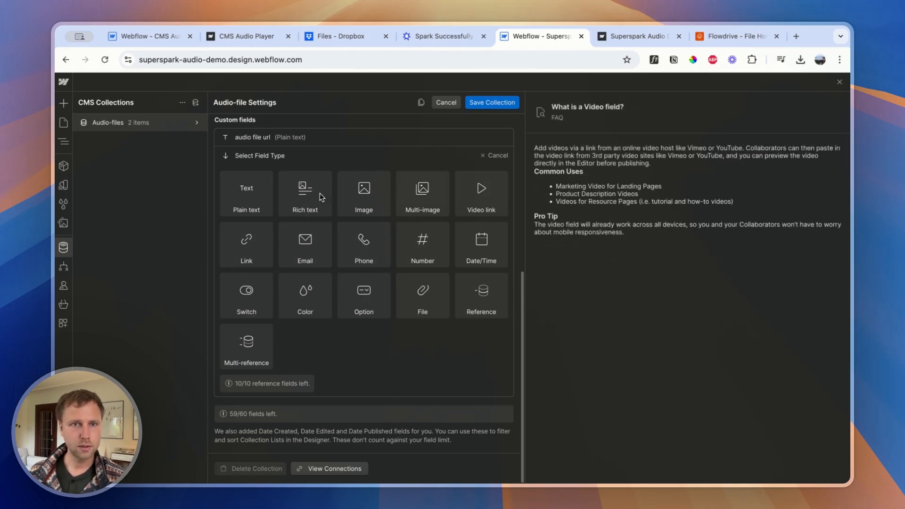
{"action": "left_click", "coordinate": [419, 240]}
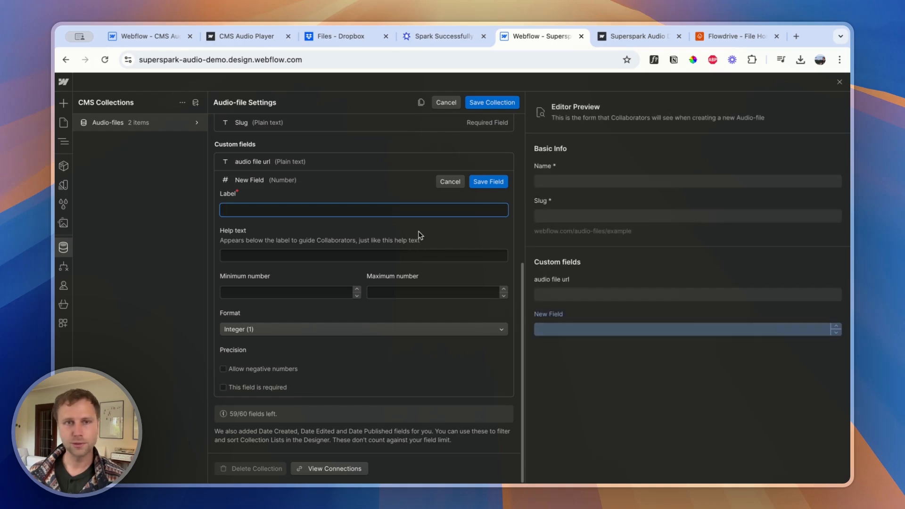
{"action": "type", "text": "track "}
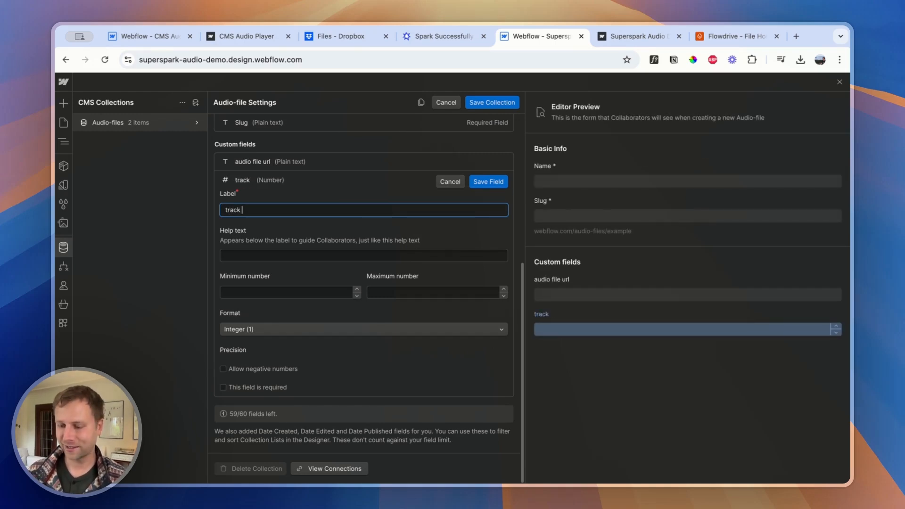
{"action": "type", "text": "number"}
{"action": "key", "text": "Return"}
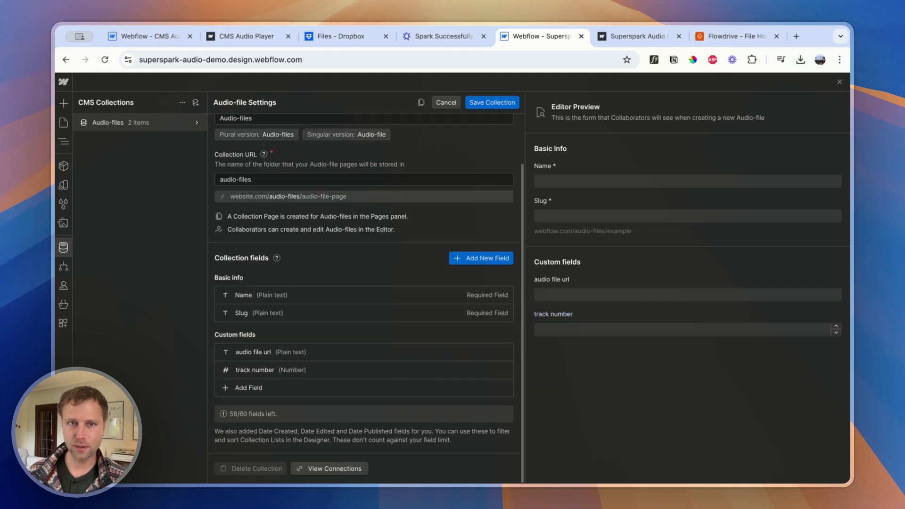
{"action": "left_click", "coordinate": [492, 102]}
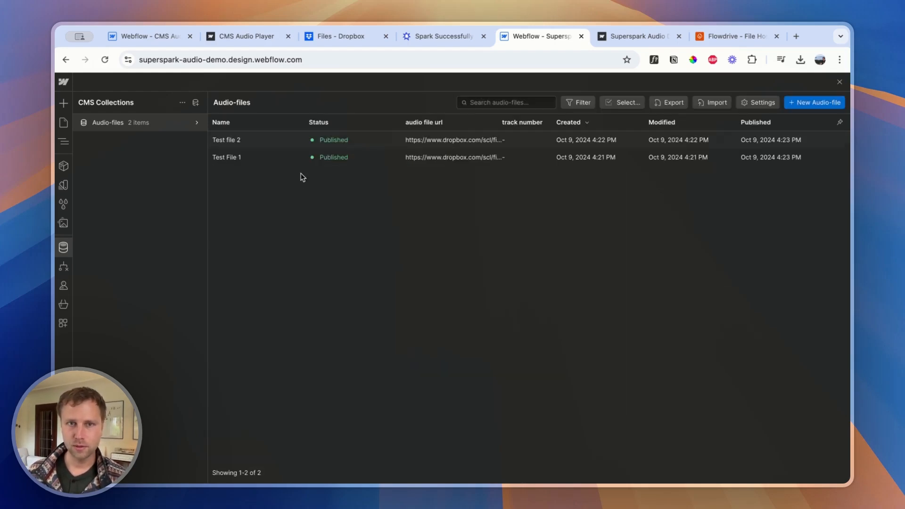
Set the track number to 1 for Test File 1 and 2 for Test file 2, saving both items
{"action": "left_click", "coordinate": [257, 156]}
{"action": "left_click", "coordinate": [380, 312]}
{"action": "type", "text": "1"}
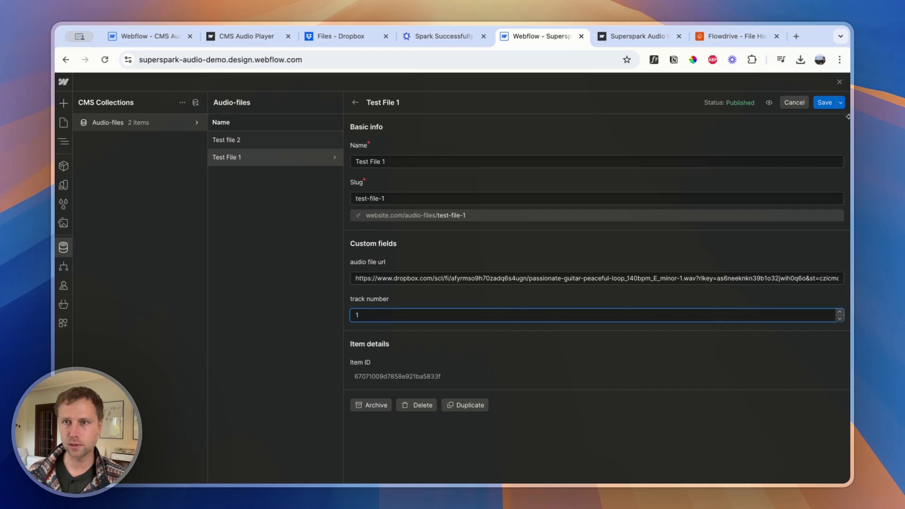
{"action": "left_click", "coordinate": [823, 102]}
{"action": "left_click", "coordinate": [255, 141]}
{"action": "left_click", "coordinate": [360, 315]}
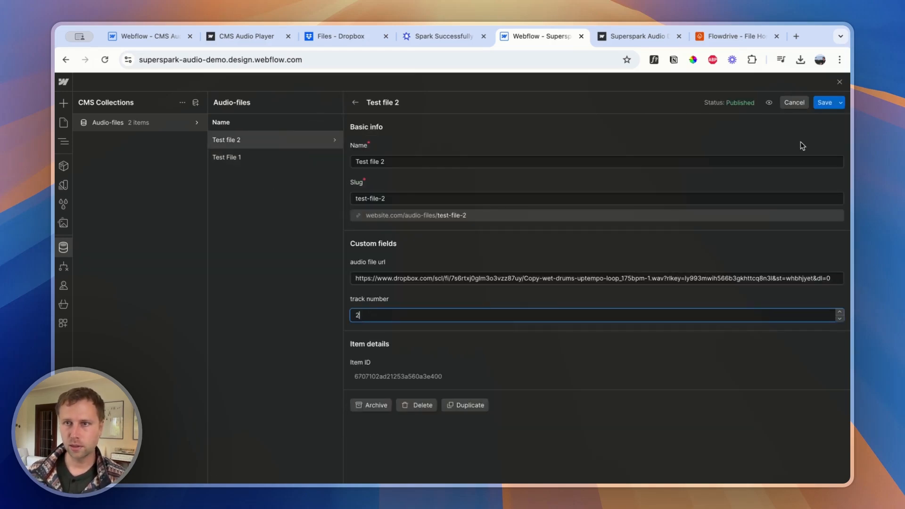
{"action": "left_click", "coordinate": [821, 104]}
{"action": "left_click", "coordinate": [840, 81]}
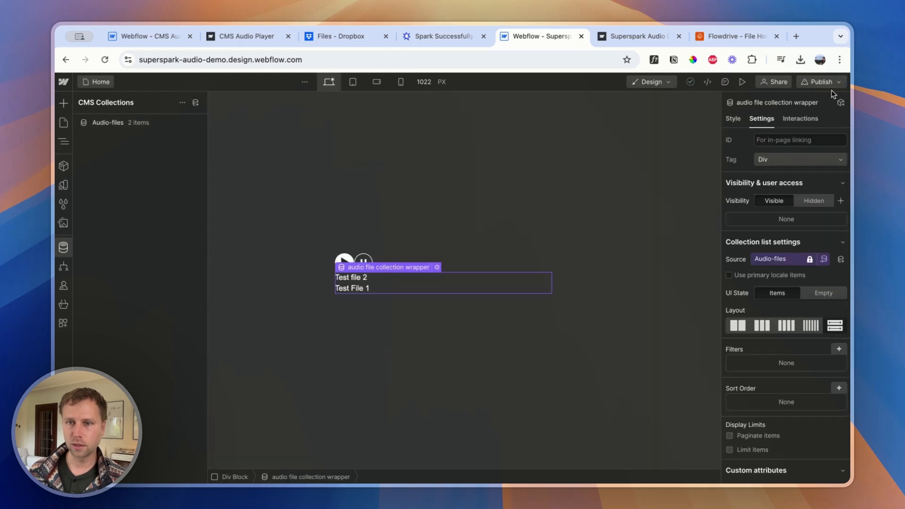
Sort the audio file collection list by track number, smallest to largest, and save the sort order
{"action": "left_click", "coordinate": [840, 389]}
{"action": "left_click", "coordinate": [758, 443]}
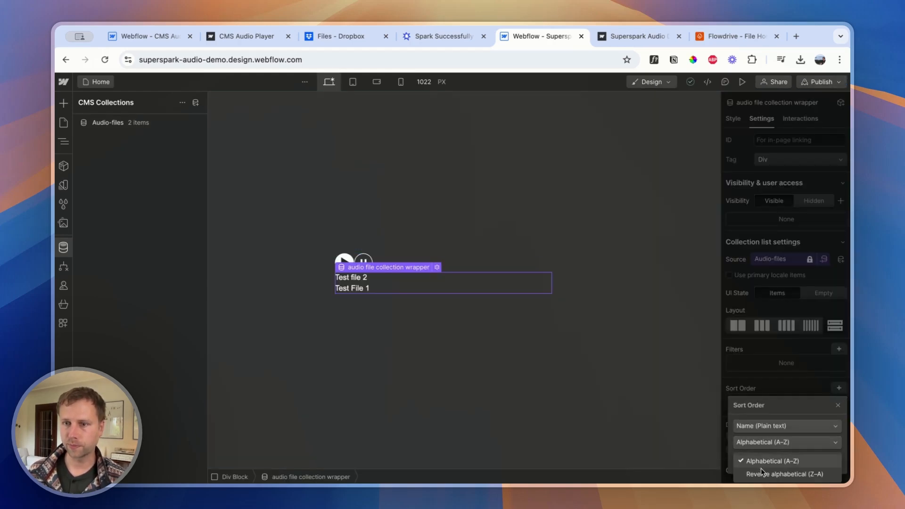
{"action": "left_click", "coordinate": [760, 465]}
{"action": "left_click", "coordinate": [761, 427]}
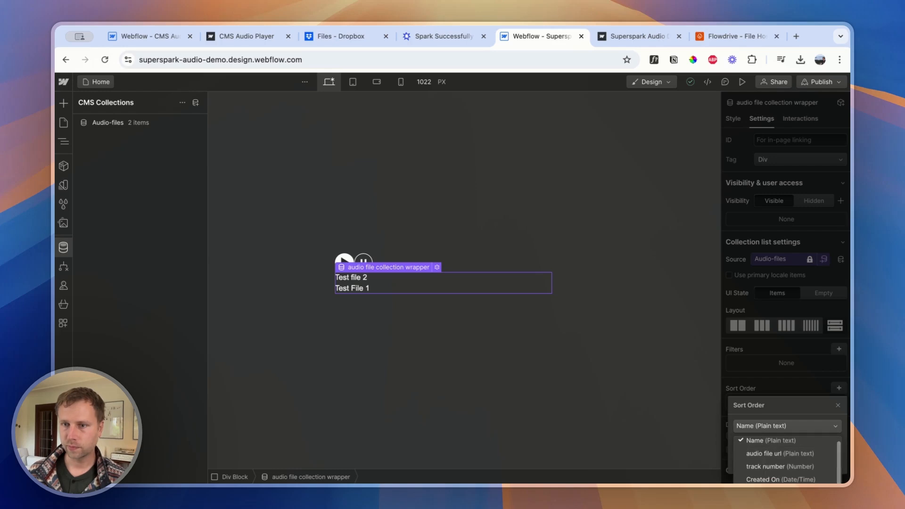
{"action": "left_click", "coordinate": [760, 466]}
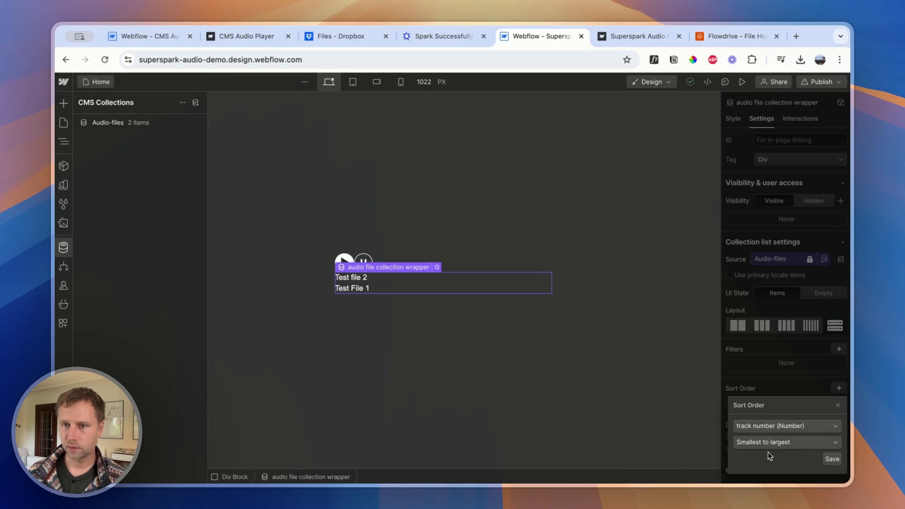
{"action": "left_click", "coordinate": [828, 460]}
Publish the site to the staging domain and test playback on the reloaded live page
{"action": "left_click", "coordinate": [823, 87]}
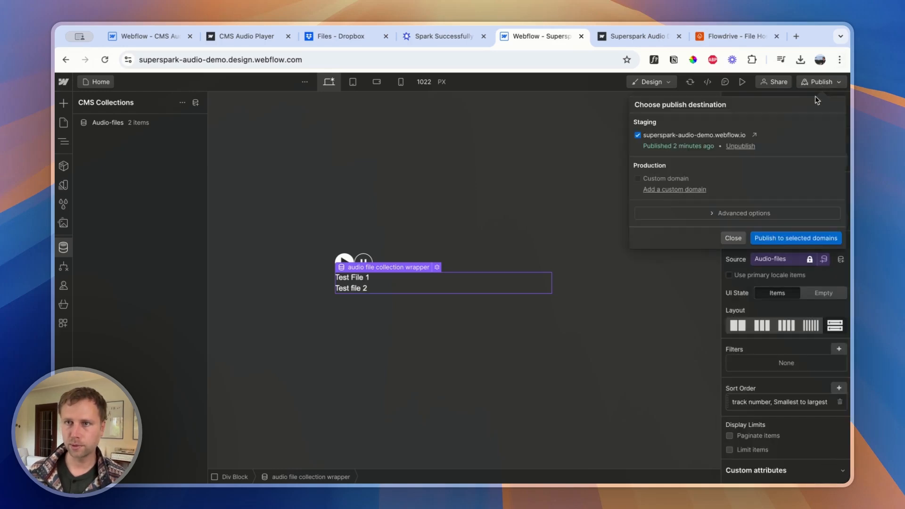
{"action": "left_click", "coordinate": [788, 237]}
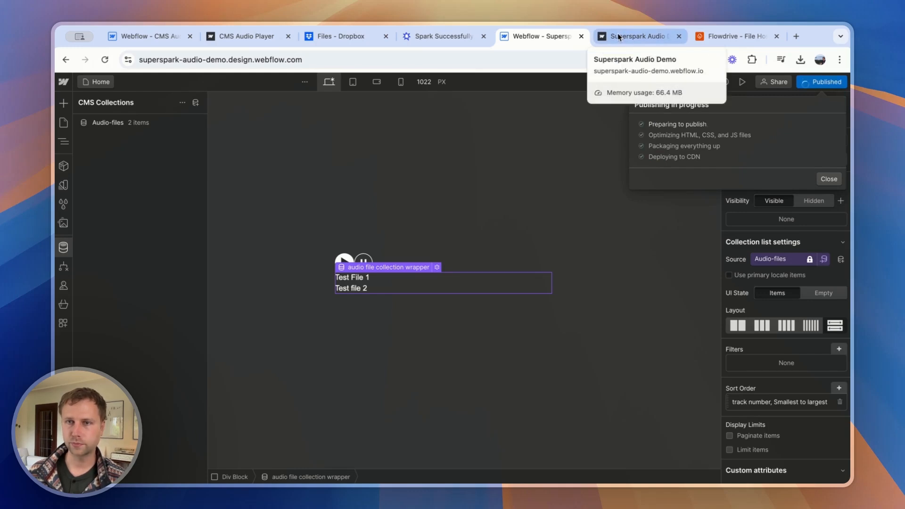
{"action": "left_click", "coordinate": [618, 35]}
{"action": "left_click", "coordinate": [105, 60]}
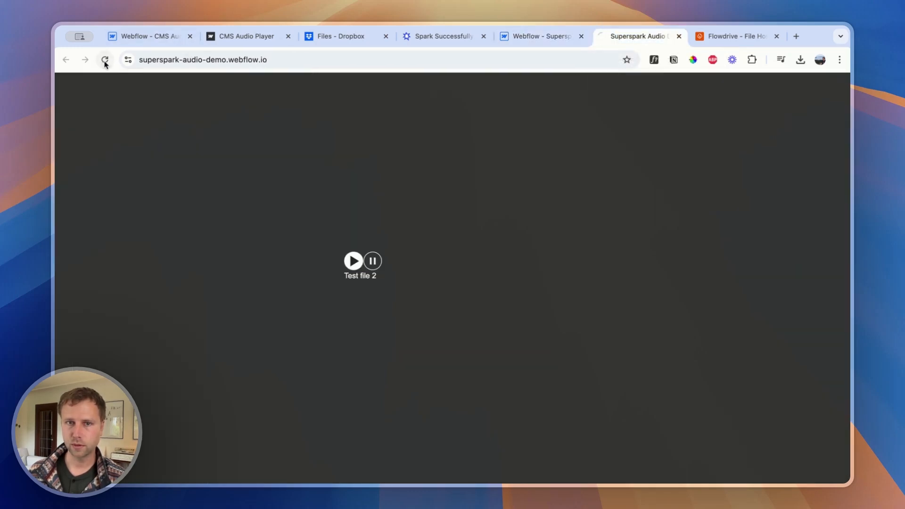
{"action": "left_click", "coordinate": [355, 261]}
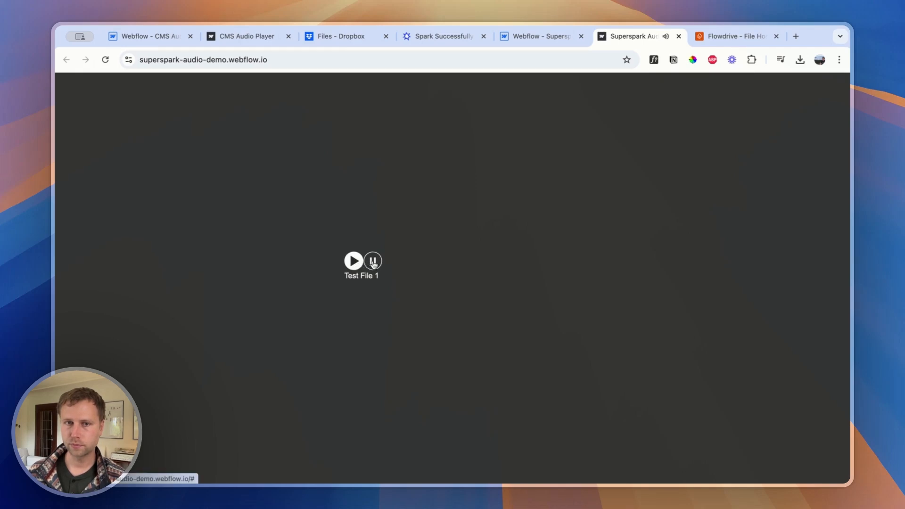
Return to Step 5, Extra Functions, in the Supersparks setup and copy the Next Button class
{"action": "left_click", "coordinate": [517, 40]}
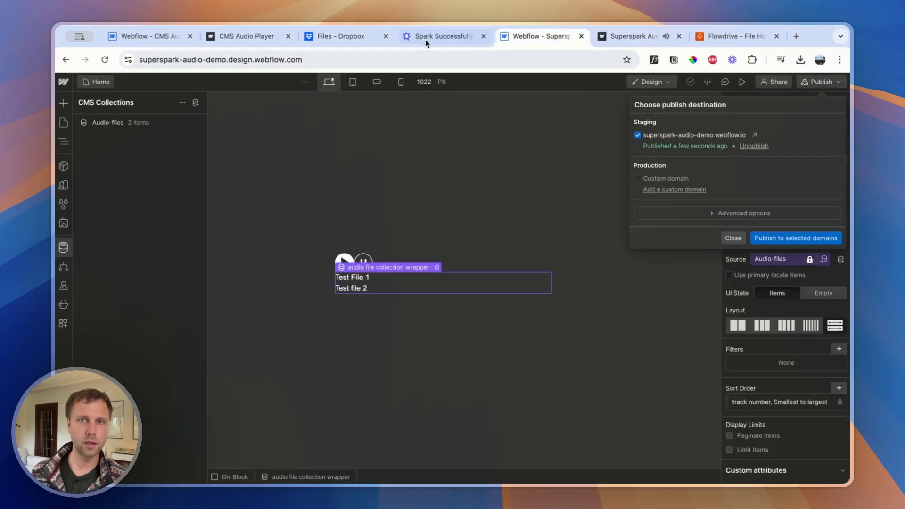
{"action": "left_click", "coordinate": [424, 39]}
{"action": "left_click", "coordinate": [65, 59]}
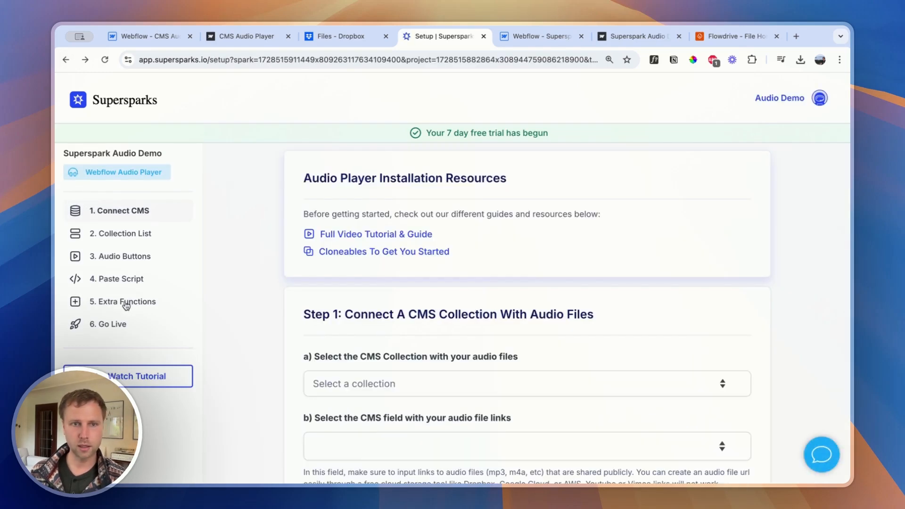
{"action": "left_click", "coordinate": [126, 306]}
{"action": "scroll", "coordinate": [368, 283], "scroll_direction": "down", "scroll_amount": 2}
{"action": "scroll", "coordinate": [439, 307], "scroll_direction": "up", "scroll_amount": 2}
{"action": "left_click", "coordinate": [547, 416]}
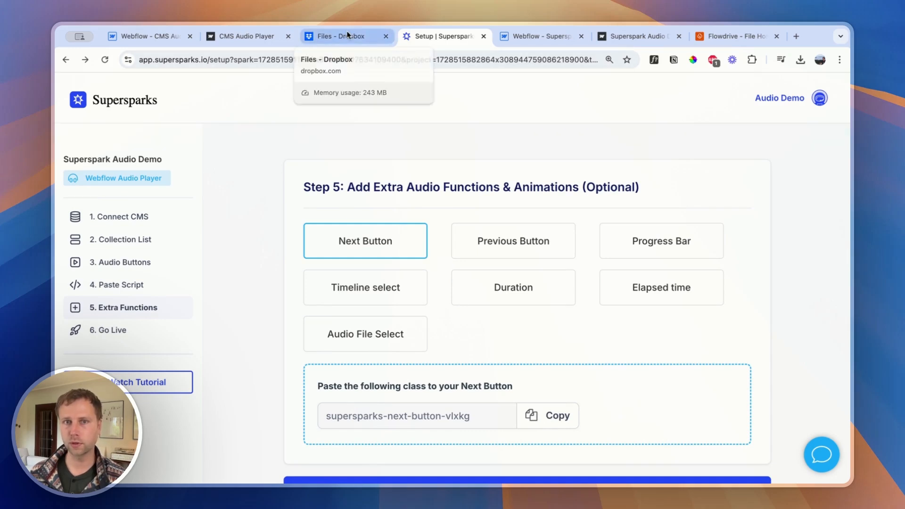
In the Webflow project, add a Link Block containing an Image element after the pause button in the audio functions block
{"action": "left_click", "coordinate": [537, 37]}
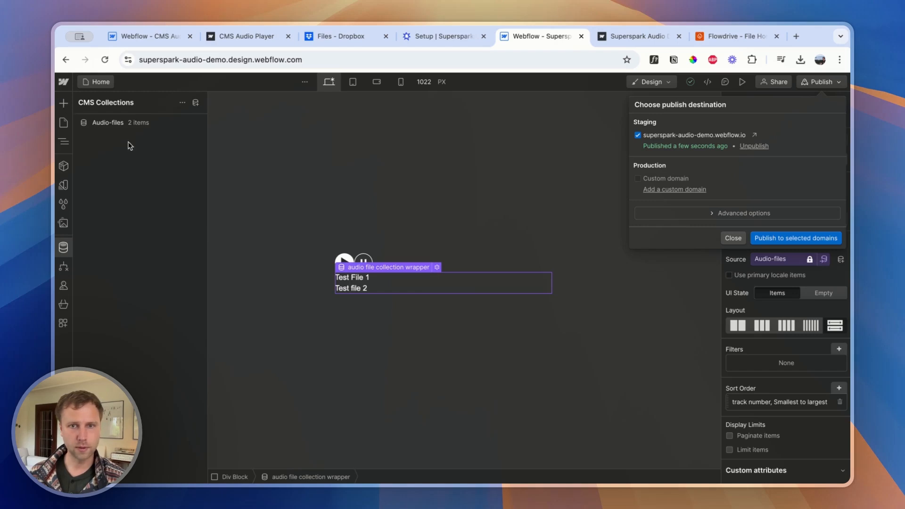
{"action": "left_click", "coordinate": [450, 255]}
{"action": "left_click", "coordinate": [460, 259]}
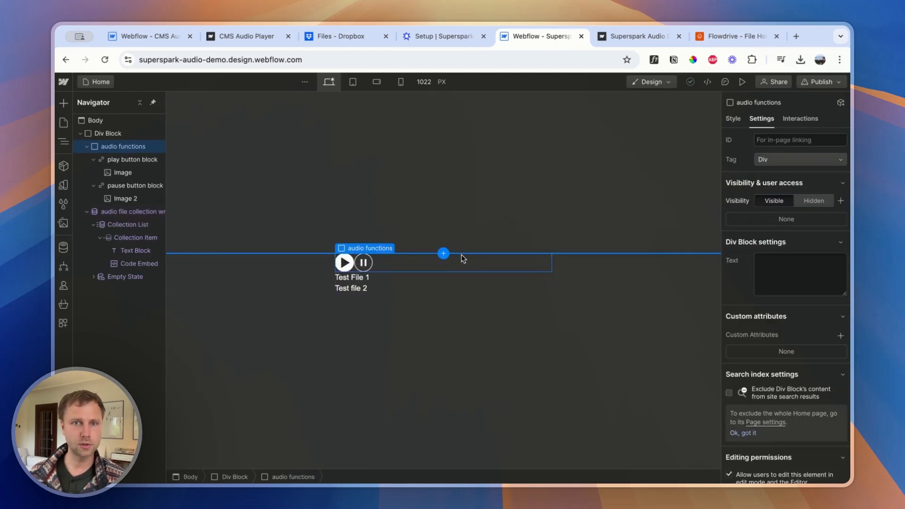
{"action": "left_click", "coordinate": [733, 119]}
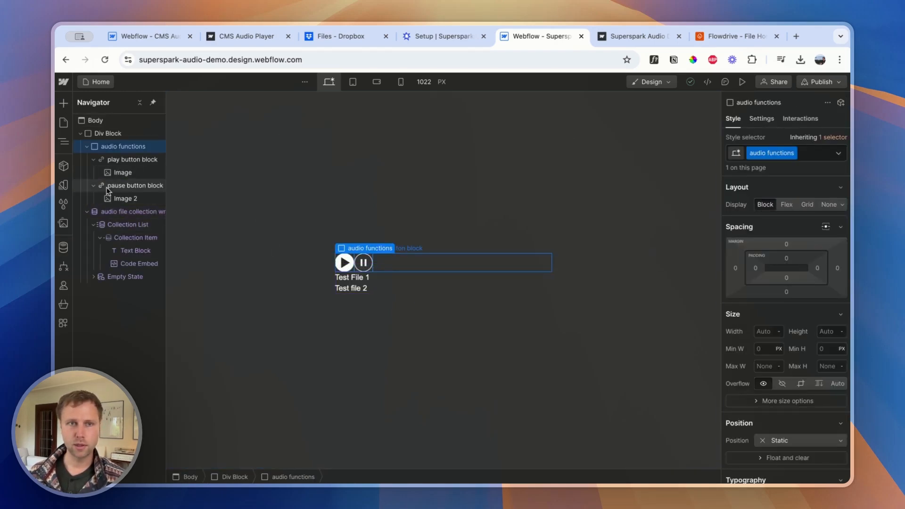
{"action": "left_click", "coordinate": [63, 103]}
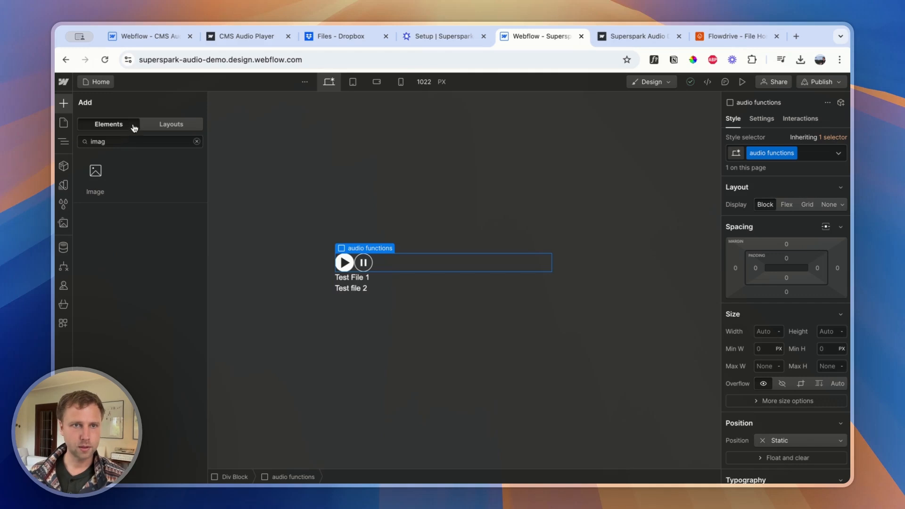
{"action": "left_click", "coordinate": [92, 177]}
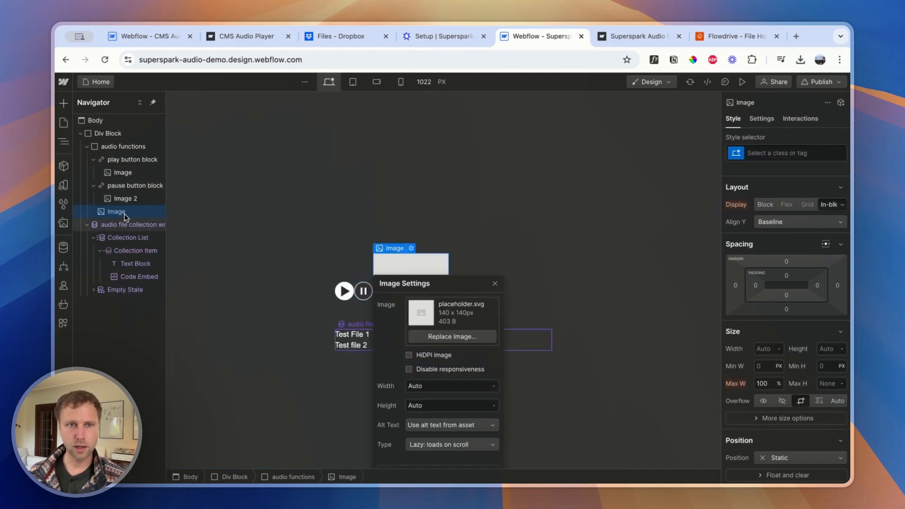
{"action": "left_click", "coordinate": [100, 135]}
{"action": "left_click", "coordinate": [64, 103]}
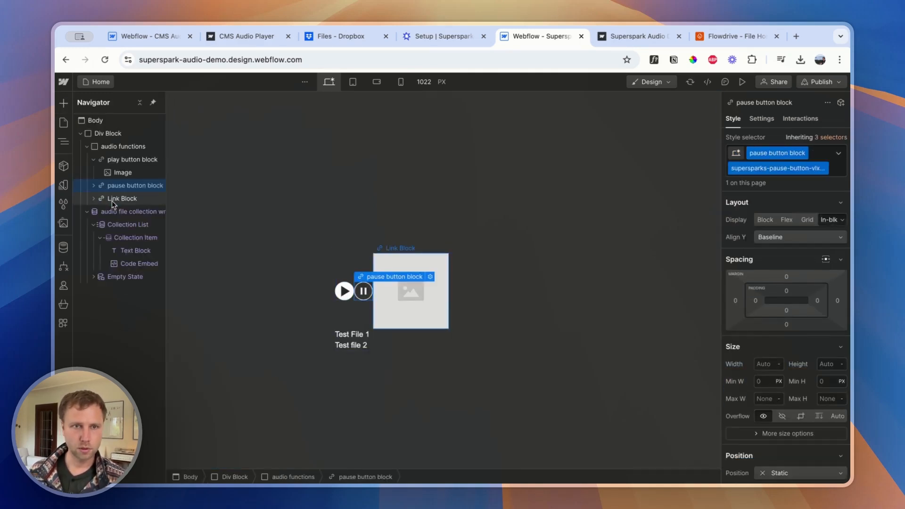
{"action": "left_click", "coordinate": [113, 200]}
{"action": "left_click", "coordinate": [402, 265]}
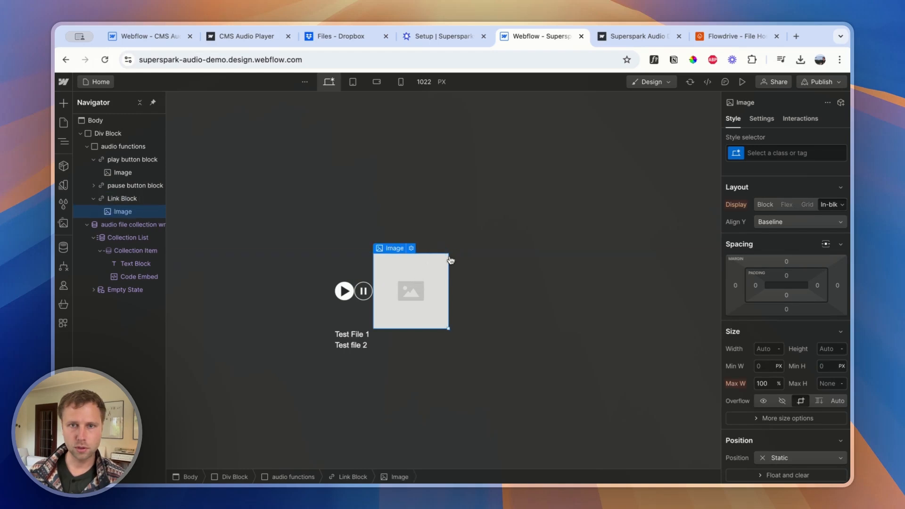
Replace the new link block's placeholder image with the next-track SVG icon from the assets
{"action": "left_click", "coordinate": [411, 248]}
{"action": "left_click", "coordinate": [465, 337]}
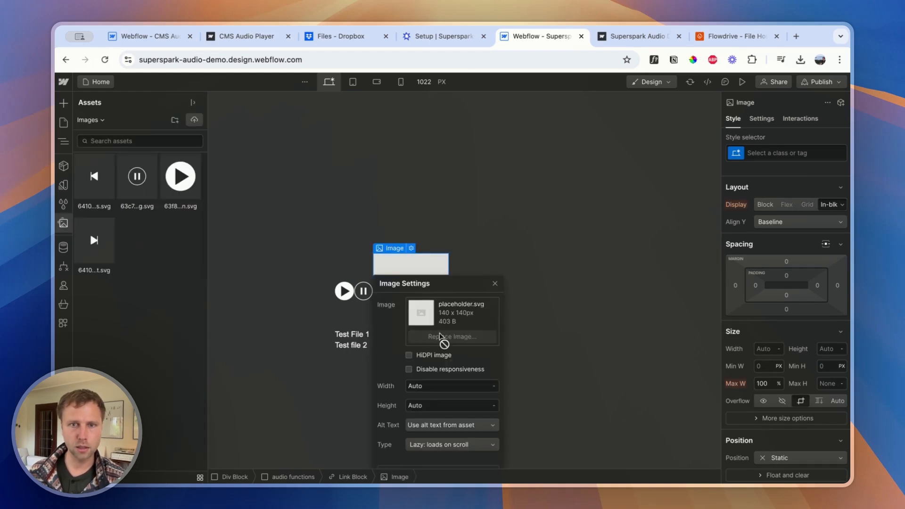
{"action": "left_click", "coordinate": [94, 239]}
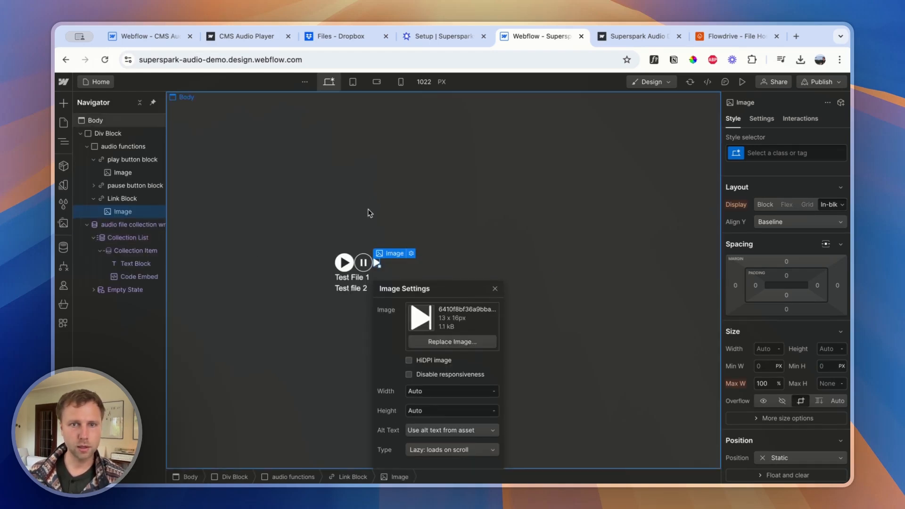
Duplicate the next-icon link block, move the copy above the play button block and give it the class "skip link blok"
{"action": "left_click", "coordinate": [114, 199]}
{"action": "key", "text": "super+d"}
{"action": "left_click", "coordinate": [114, 225]}
{"action": "left_click_drag", "start_coordinate": [113, 225], "coordinate": [109, 159]}
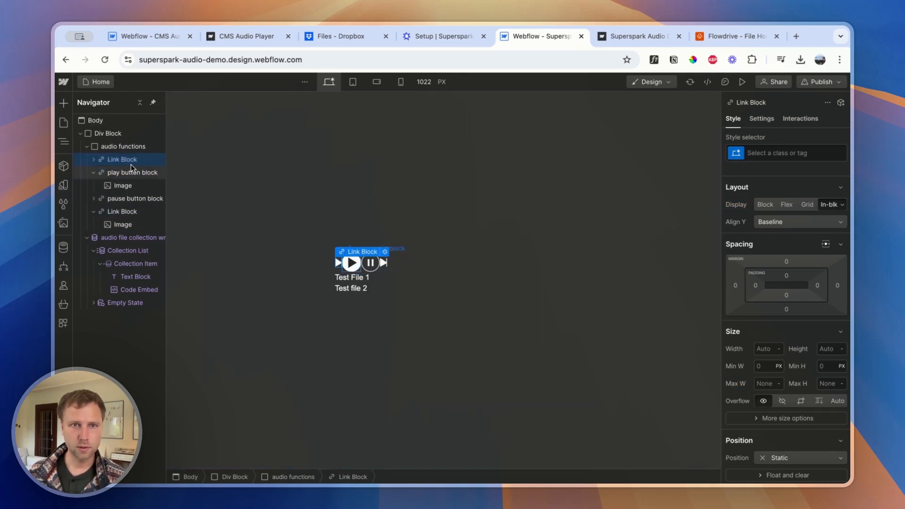
{"action": "left_click", "coordinate": [759, 155]}
{"action": "type", "text": "skip l"}
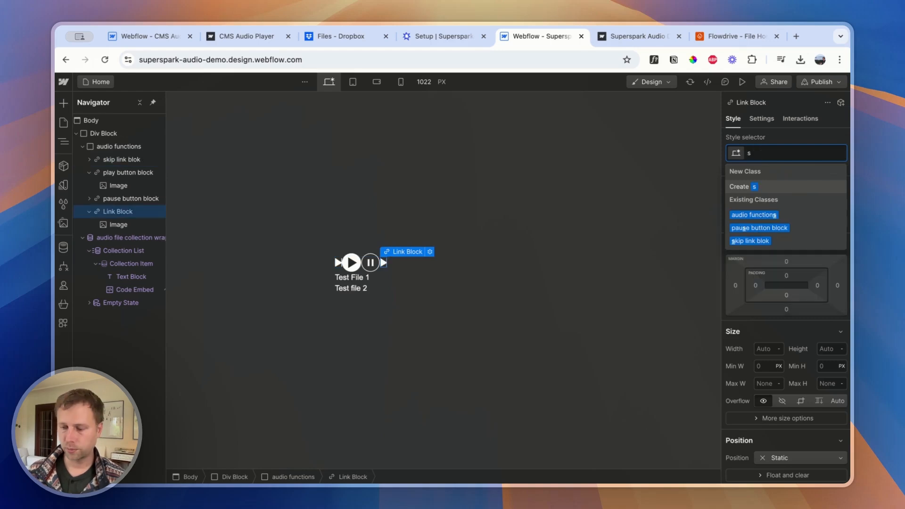
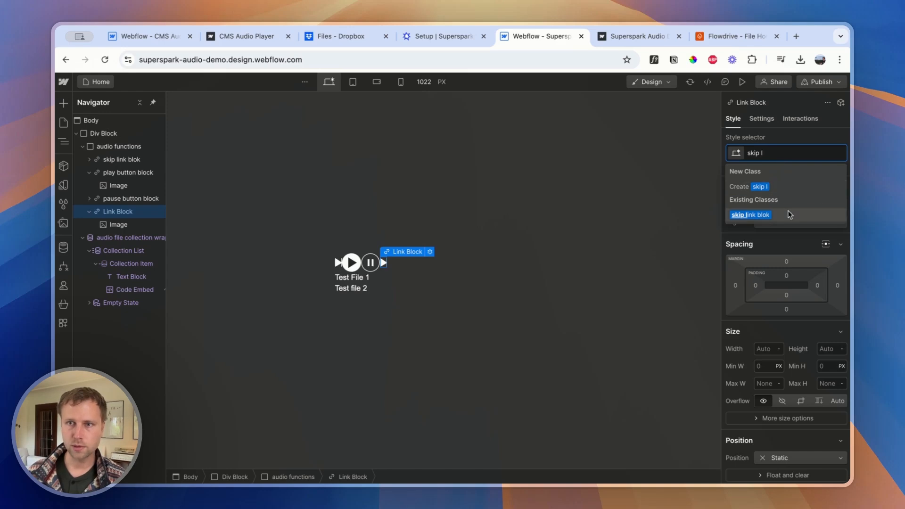
Apply the existing skip link blok class to the last link block and replace the first skip link's image with the previous-track icon
{"action": "left_click", "coordinate": [753, 214]}
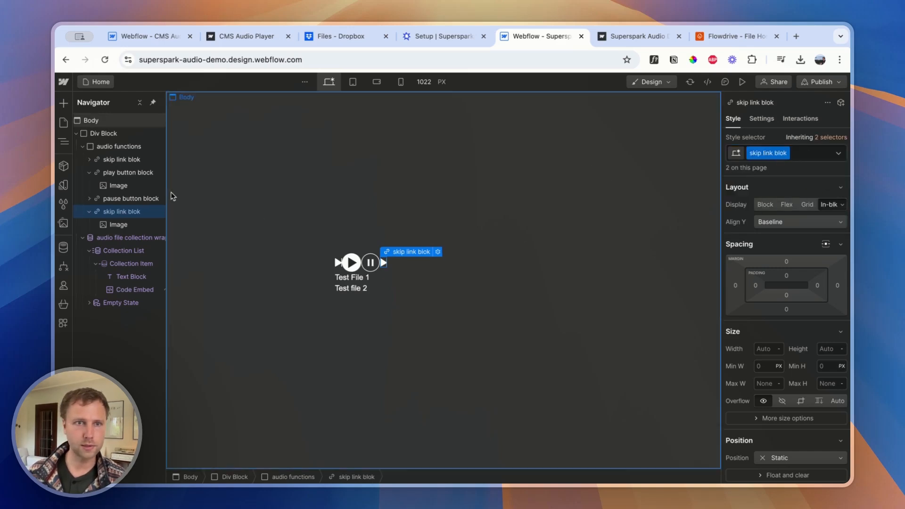
{"action": "left_click", "coordinate": [341, 261]}
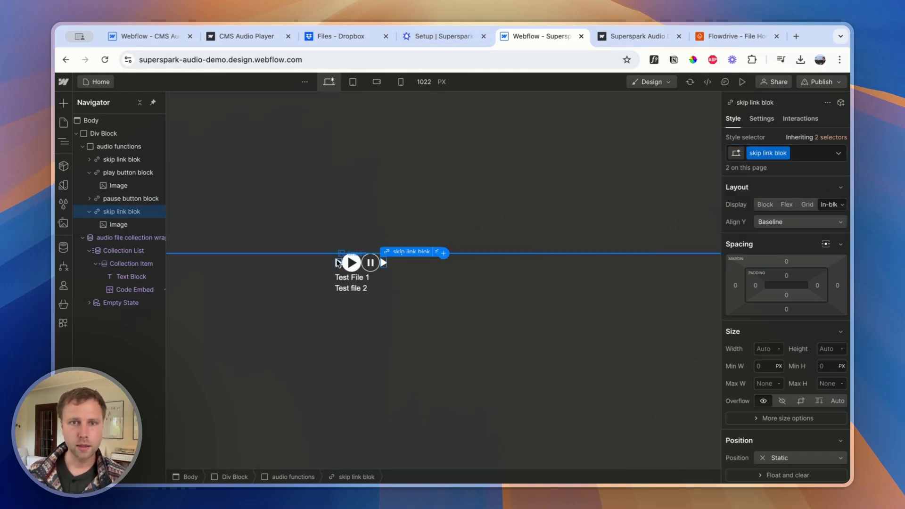
{"action": "left_click", "coordinate": [374, 253]}
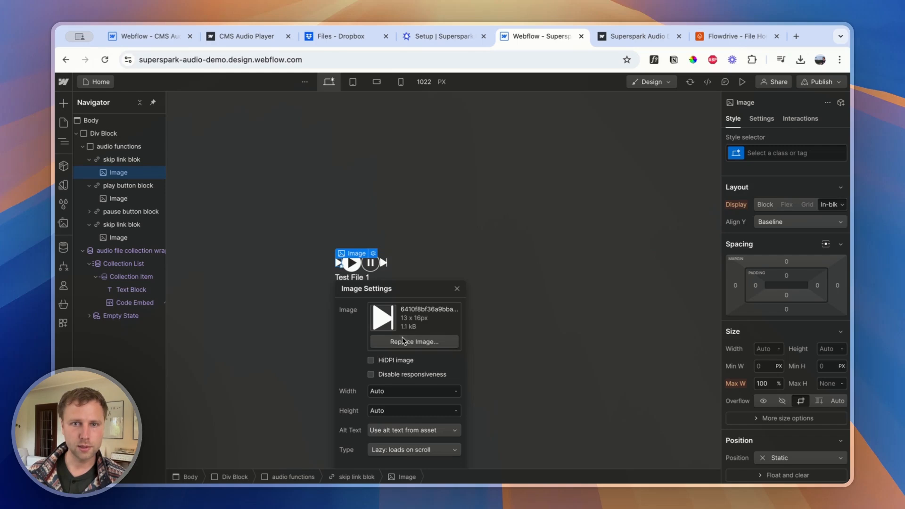
{"action": "left_click", "coordinate": [392, 341]}
{"action": "left_click", "coordinate": [97, 185]}
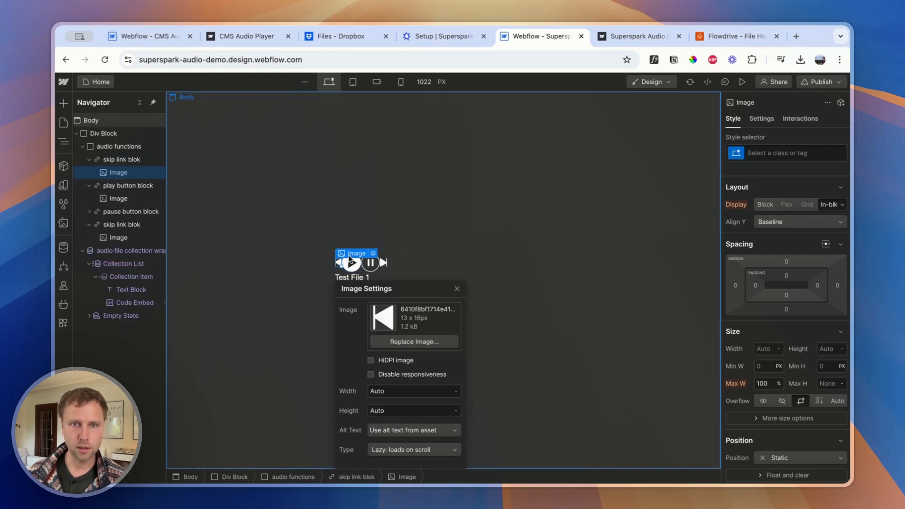
{"action": "left_click", "coordinate": [457, 289]}
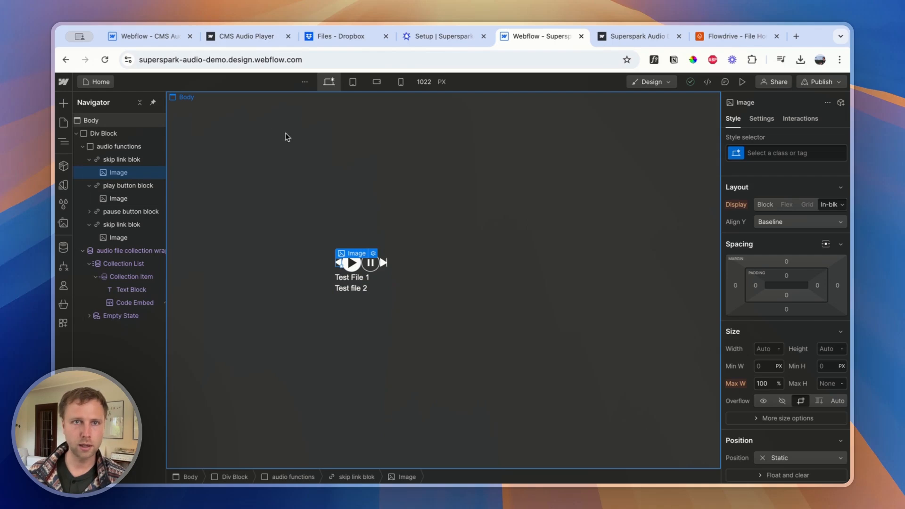
Copy the Next Button class from the Supersparks setup and add supersparks-next-button-vlxkg to the skip link block after the pause button in Webflow
{"action": "left_click", "coordinate": [441, 36]}
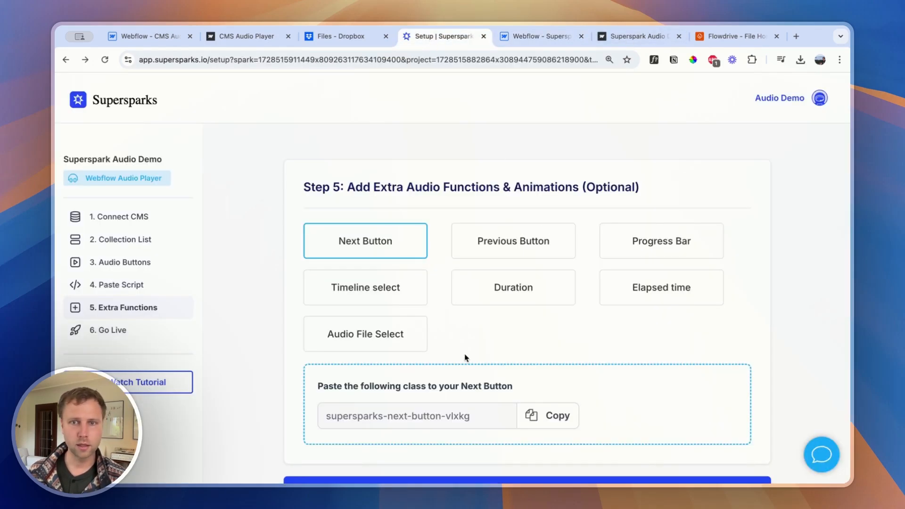
{"action": "left_click", "coordinate": [542, 415]}
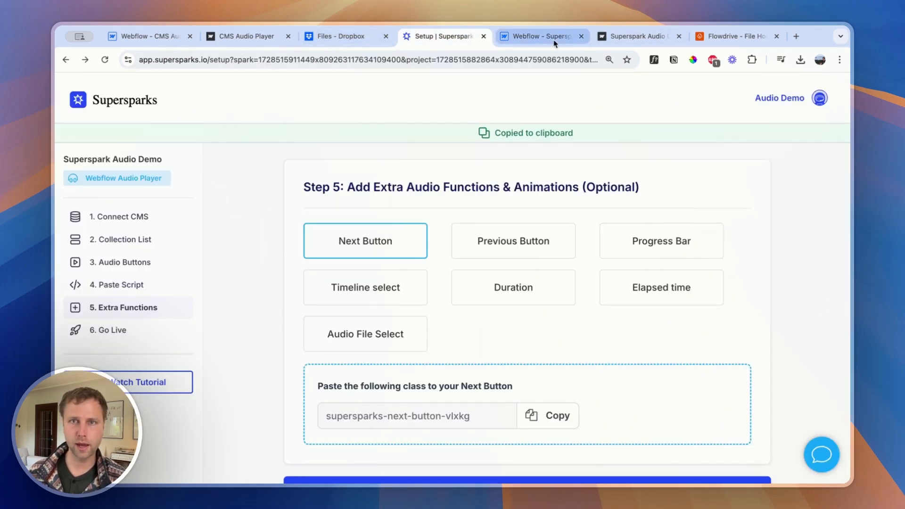
{"action": "left_click", "coordinate": [538, 37]}
{"action": "left_click", "coordinate": [155, 220]}
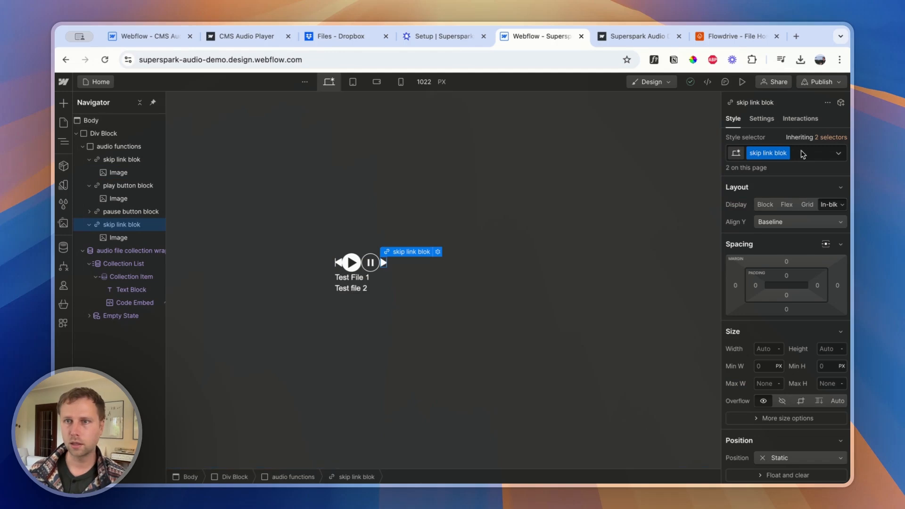
{"action": "left_click", "coordinate": [802, 152]}
{"action": "key", "text": "ctrl+v"}
{"action": "left_click", "coordinate": [795, 188]}
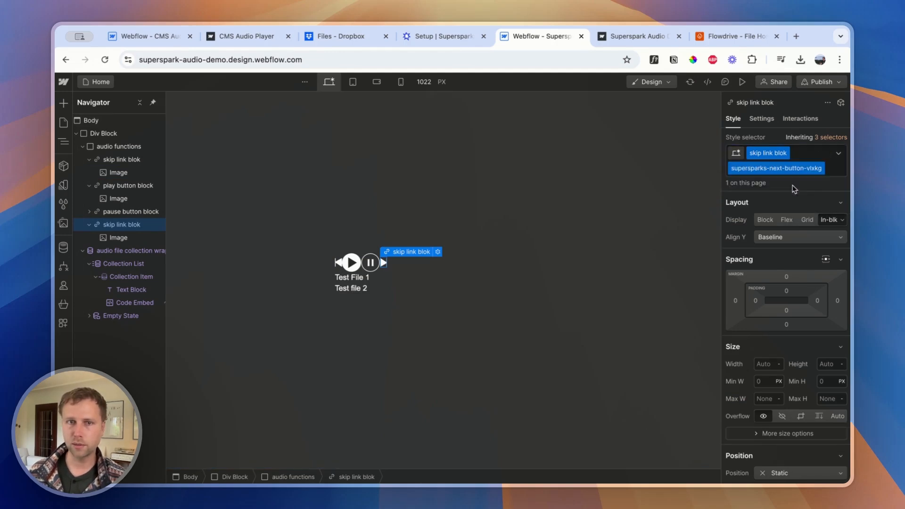
Copy the Previous Button class from Supersparks and add supersparks-prev-button-vlxkg to the skip link block above the play button block in Webflow
{"action": "left_click", "coordinate": [114, 159]}
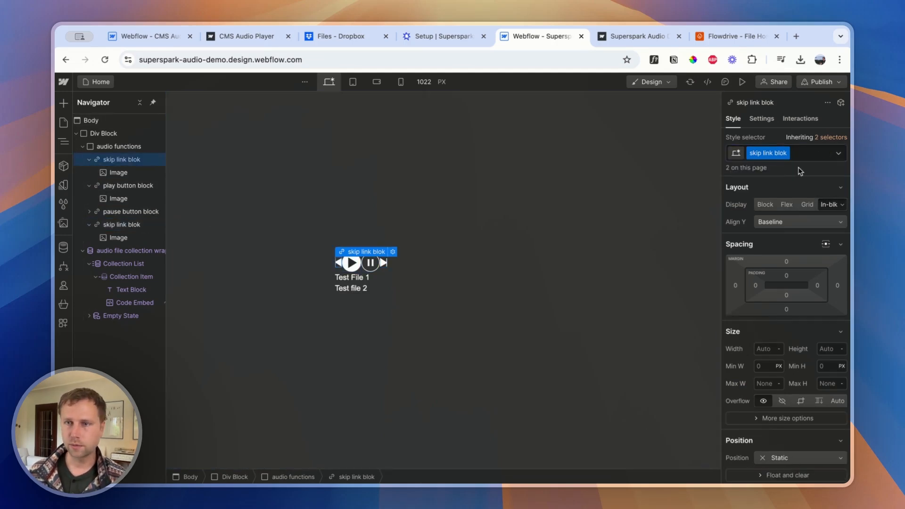
{"action": "left_click", "coordinate": [618, 38]}
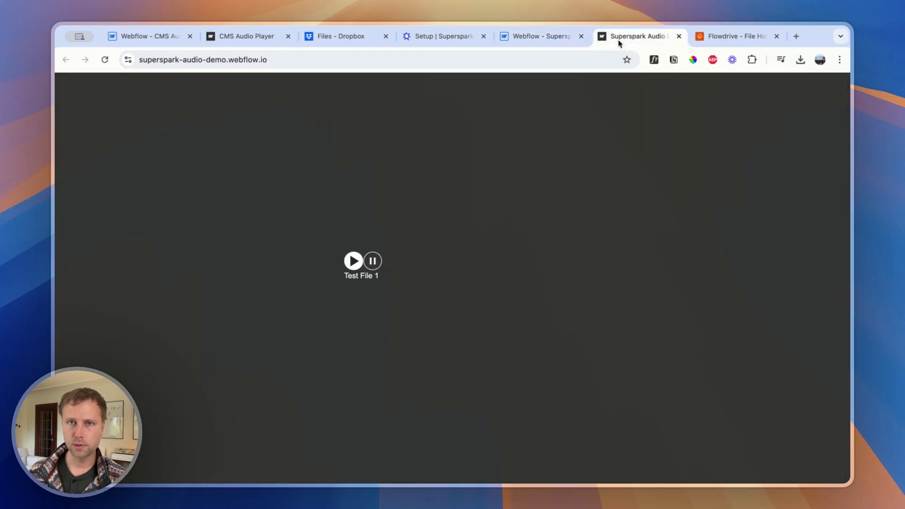
{"action": "left_click", "coordinate": [419, 37]}
{"action": "left_click", "coordinate": [476, 252]}
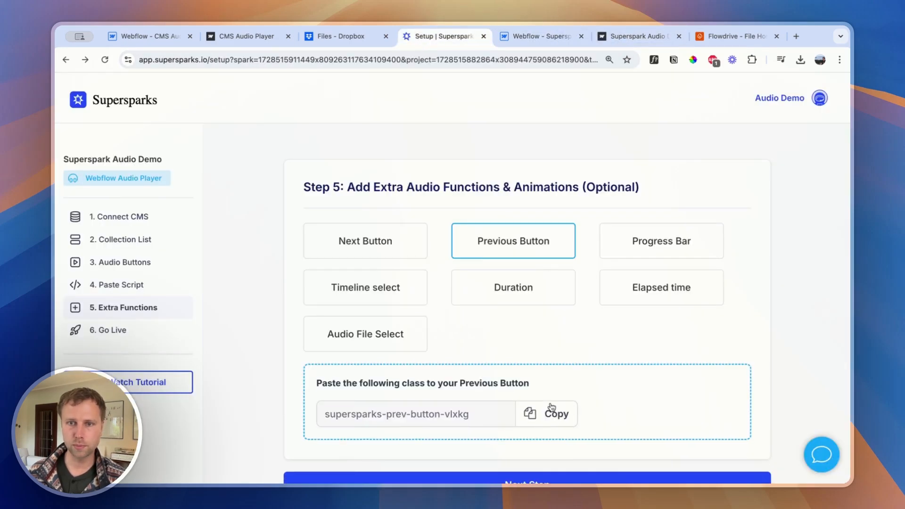
{"action": "left_click", "coordinate": [542, 414]}
{"action": "left_click", "coordinate": [335, 36]}
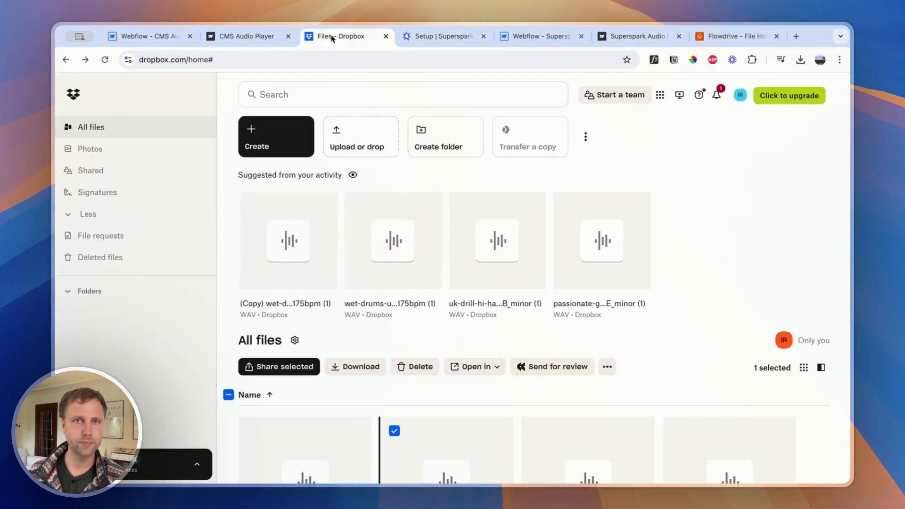
{"action": "left_click", "coordinate": [543, 36]}
{"action": "left_click", "coordinate": [806, 154]}
{"action": "key", "text": "super+v"}
{"action": "left_click", "coordinate": [785, 190]}
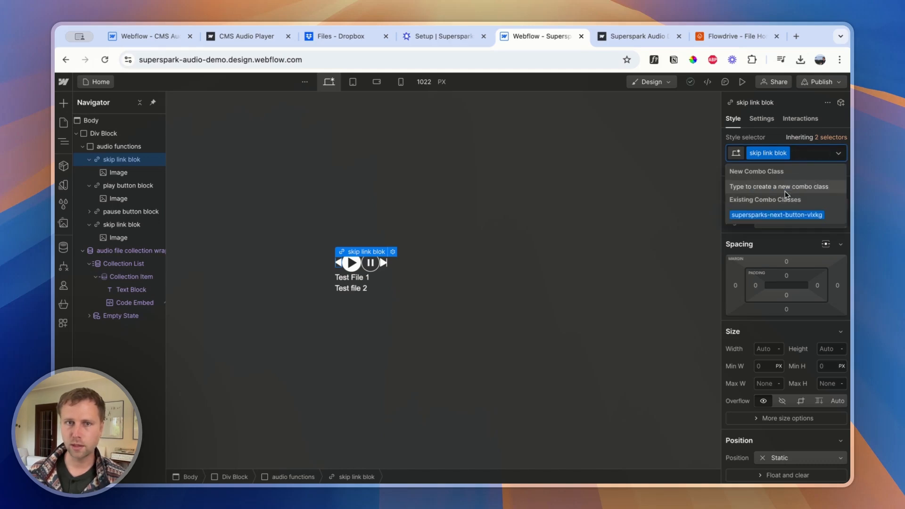
Set the outer Div Block to a vertical flex layout with its contents centred on both the X and Y axes
{"action": "left_click", "coordinate": [433, 288]}
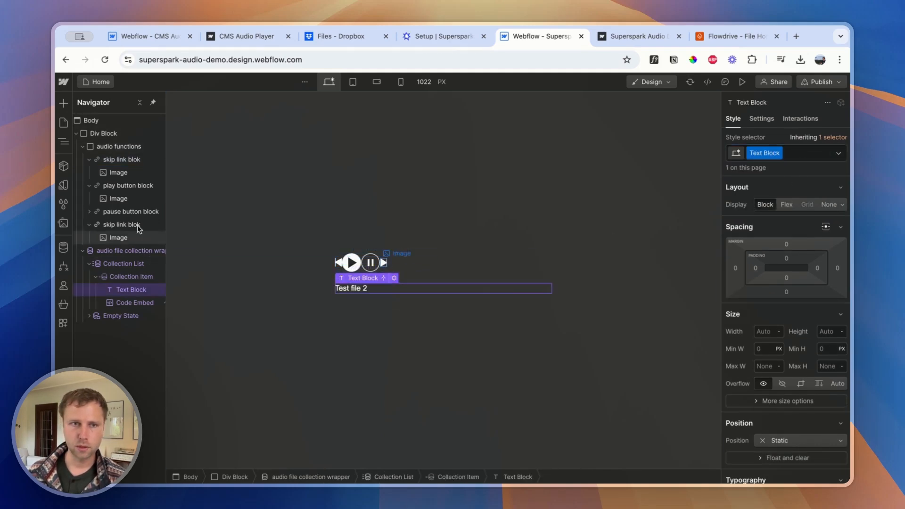
{"action": "left_click", "coordinate": [96, 137]}
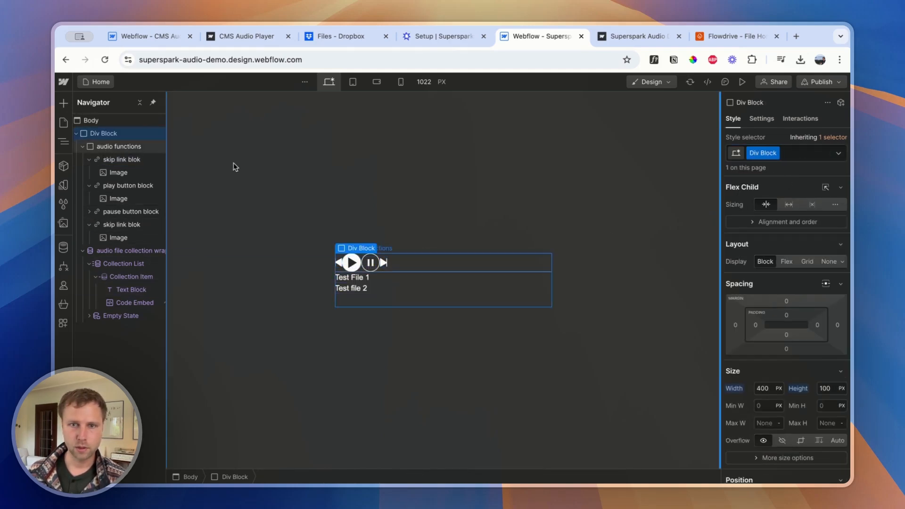
{"action": "left_click", "coordinate": [786, 264]}
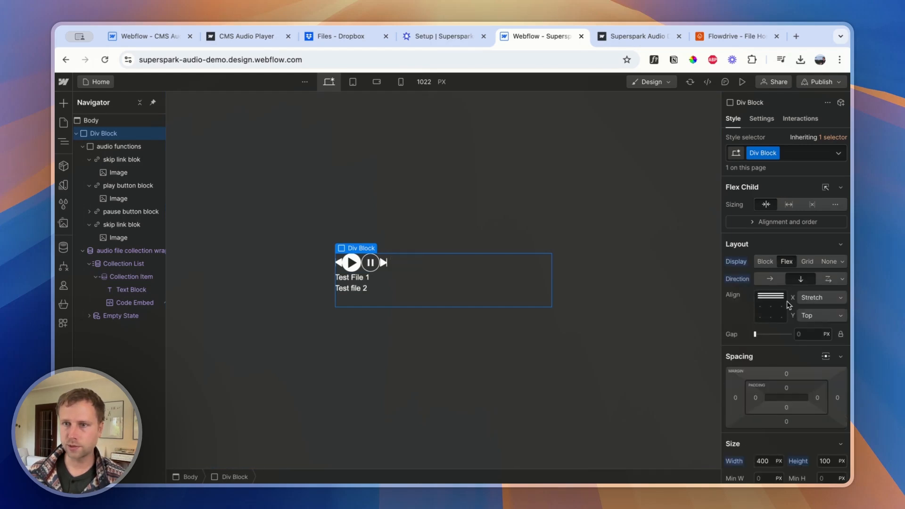
{"action": "left_click", "coordinate": [772, 309]}
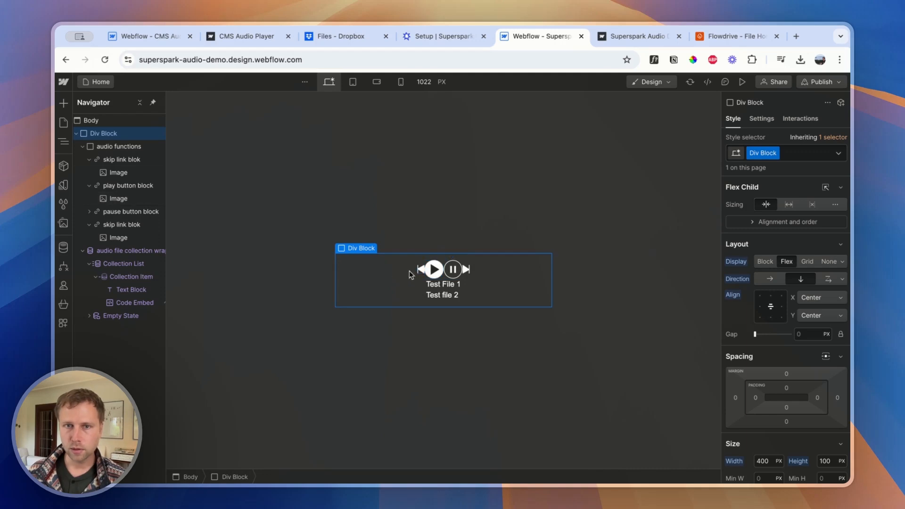
Space the skip link blocks away from the play and pause buttons, giving the next-track block a 10 px left margin
{"action": "left_click", "coordinate": [471, 269]}
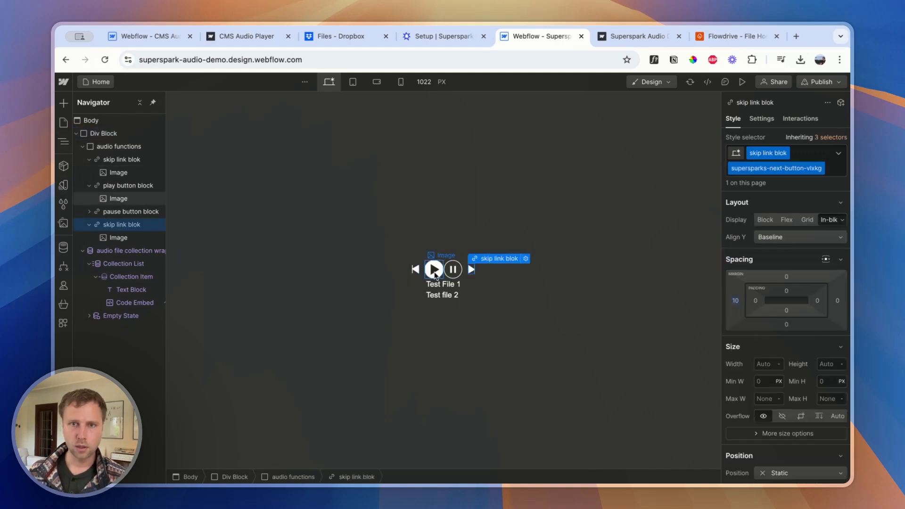
{"action": "left_click", "coordinate": [437, 271]}
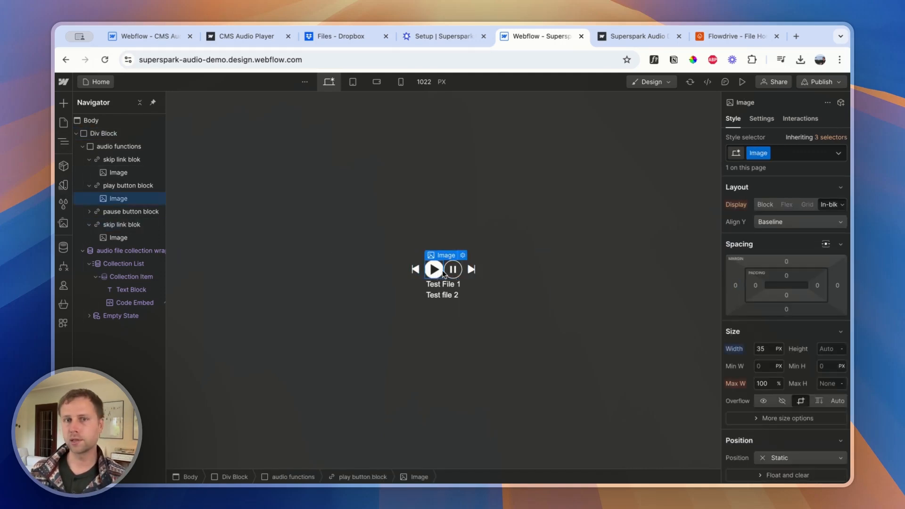
Open the example CMS Audio Player site and test how its bottom player's play/pause button switches
{"action": "left_click", "coordinate": [234, 38]}
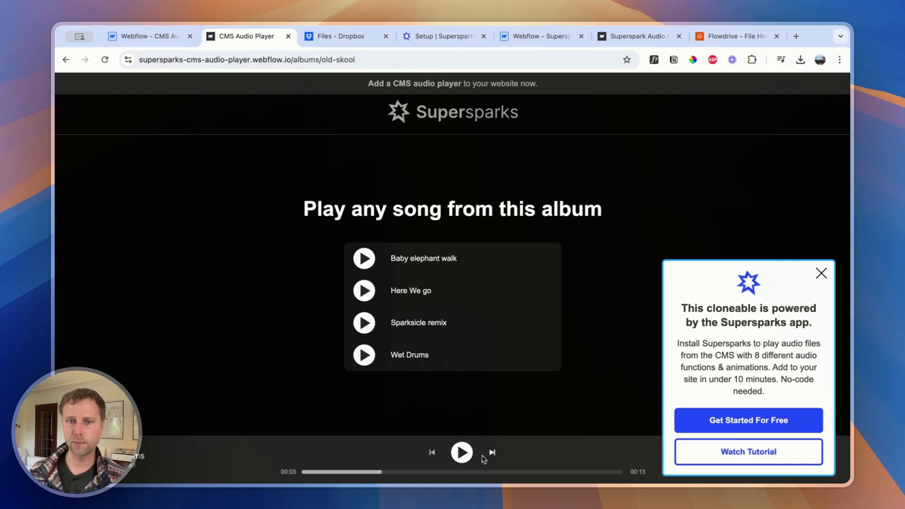
{"action": "left_click", "coordinate": [461, 453]}
{"action": "left_click", "coordinate": [462, 453]}
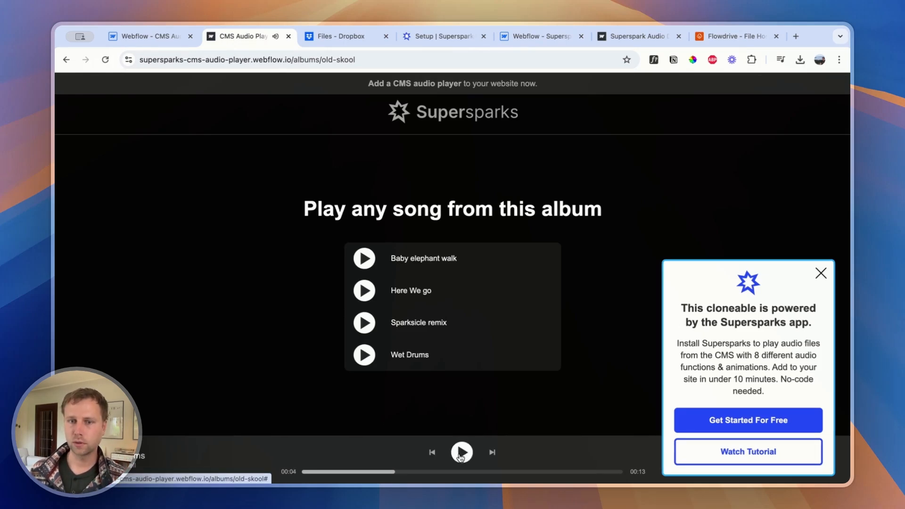
{"action": "left_click", "coordinate": [462, 453]}
{"action": "left_click", "coordinate": [462, 454]}
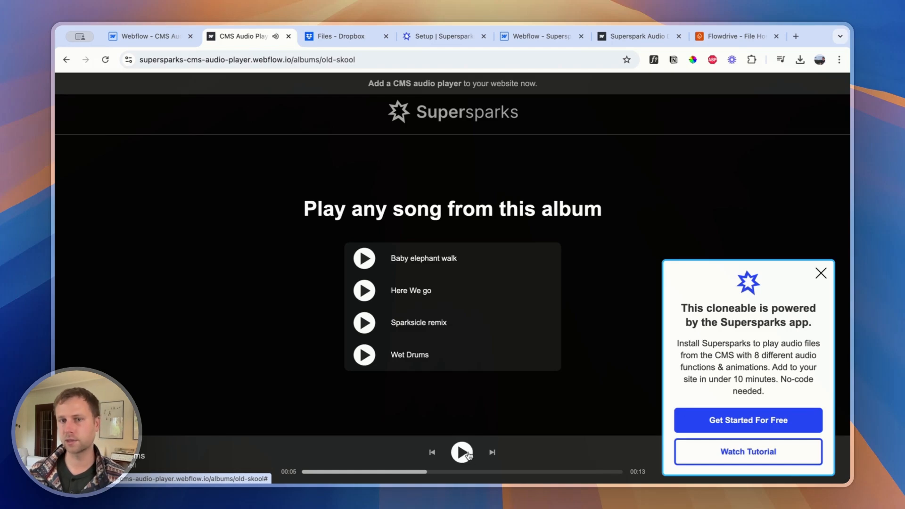
{"action": "left_click", "coordinate": [438, 36]}
{"action": "left_click", "coordinate": [618, 38]}
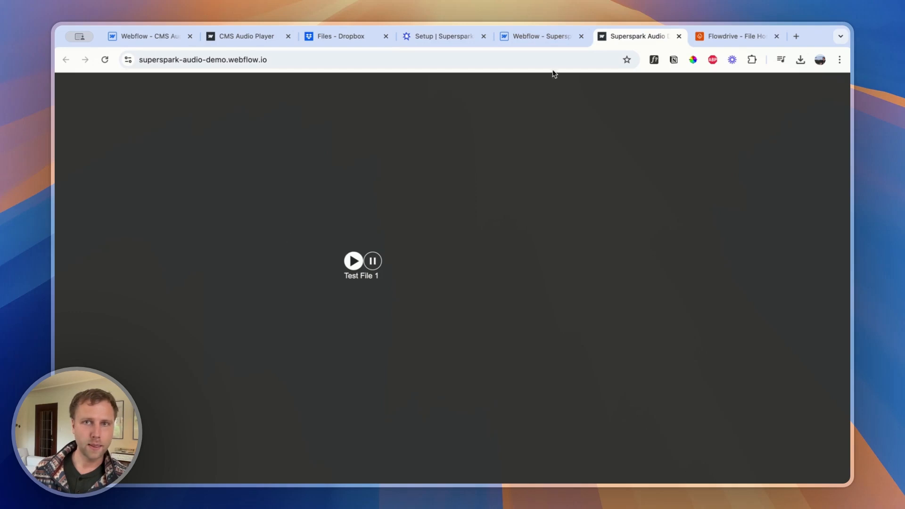
{"action": "left_click", "coordinate": [543, 37]}
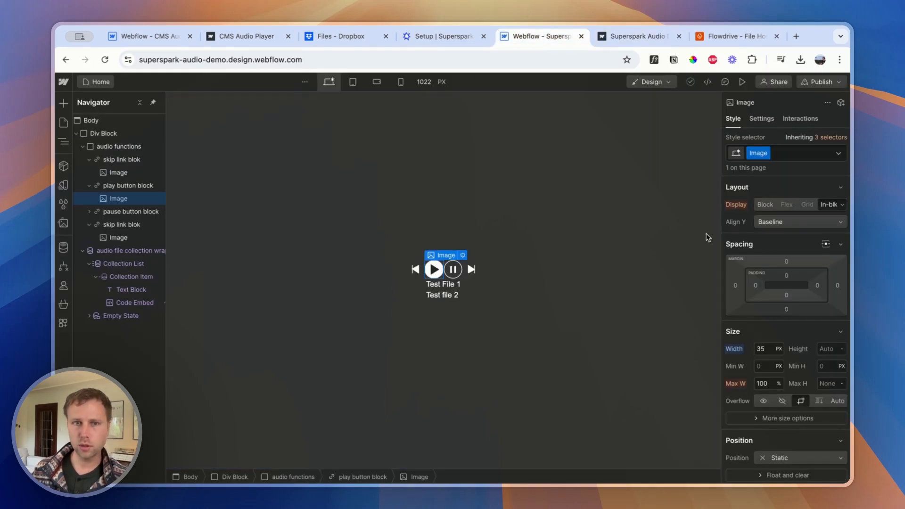
{"action": "left_click", "coordinate": [641, 36]}
In the Supersparks extra functions, choose Progress Bar and copy its class supersparks-progress-bar-vlxkg
{"action": "left_click", "coordinate": [471, 36]}
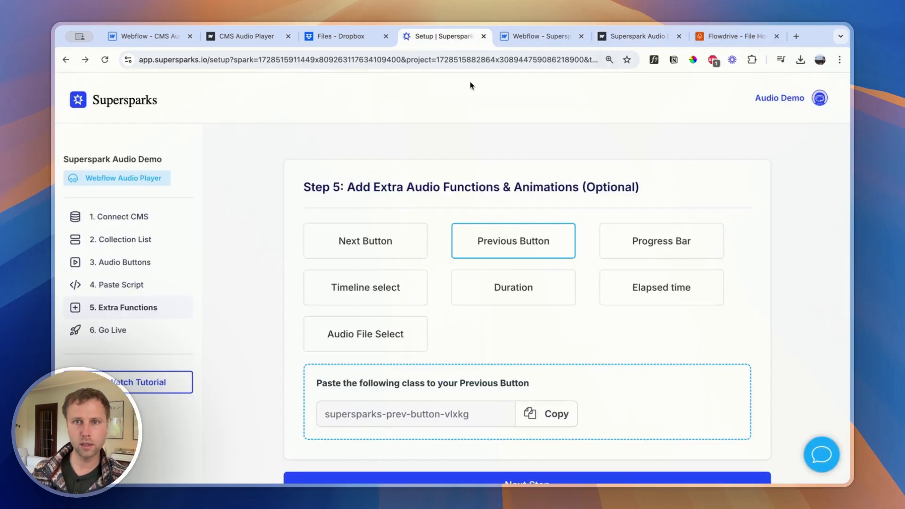
{"action": "left_click", "coordinate": [658, 245]}
{"action": "scroll", "coordinate": [550, 340], "scroll_direction": "down", "scroll_amount": 3}
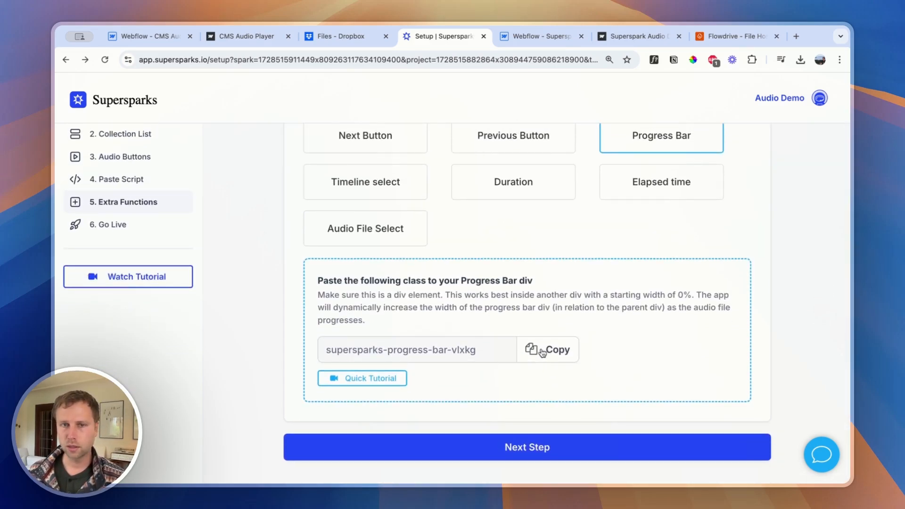
{"action": "left_click", "coordinate": [542, 353]}
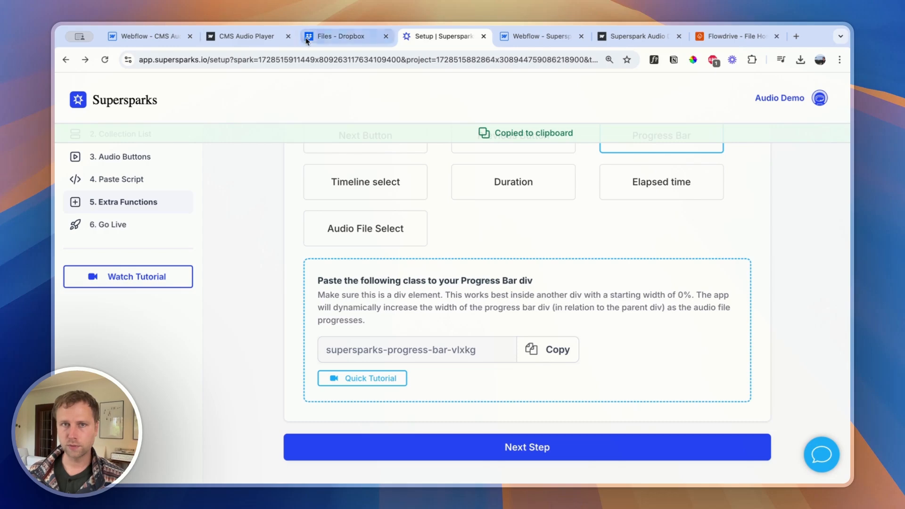
Check the example player's progress bar, and in the Webflow project add a Div Block inside audio functions after the next-track link
{"action": "left_click", "coordinate": [339, 37]}
{"action": "left_click", "coordinate": [250, 41]}
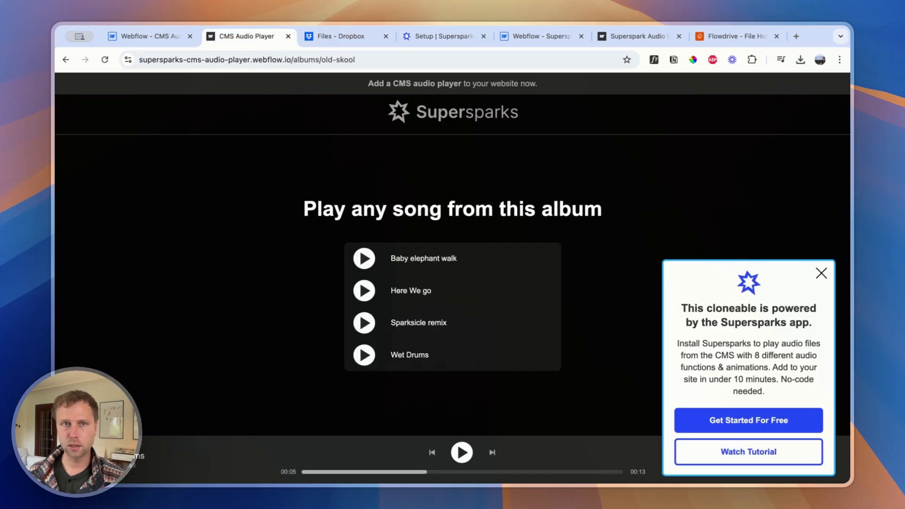
{"action": "left_click", "coordinate": [519, 42]}
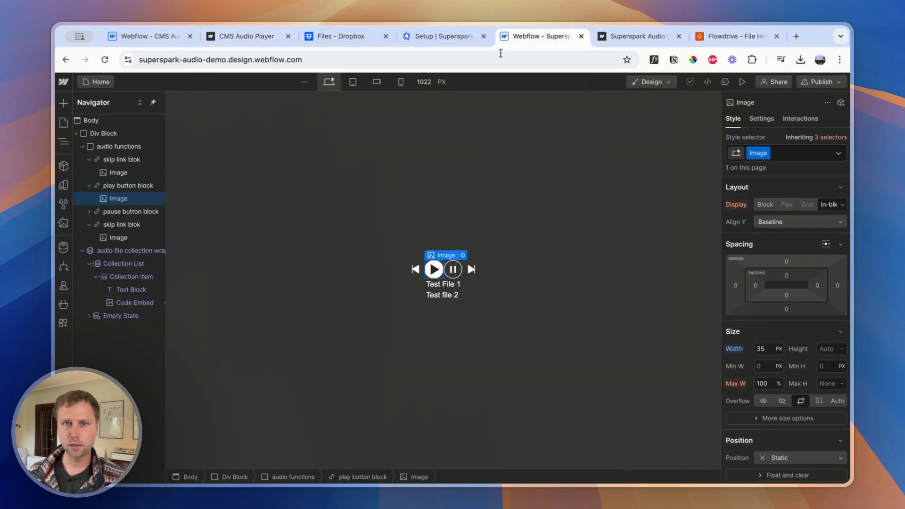
{"action": "left_click", "coordinate": [101, 150]}
{"action": "left_click", "coordinate": [63, 102]}
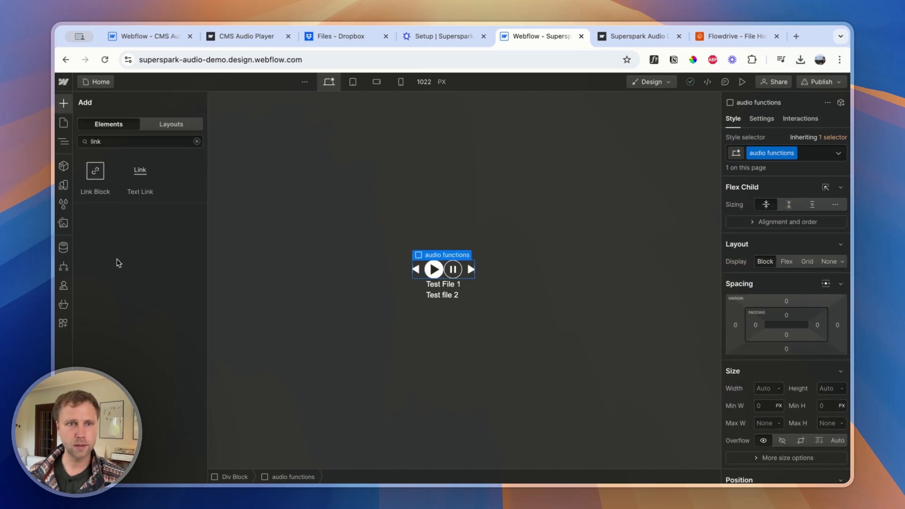
{"action": "double_click", "coordinate": [124, 142]}
{"action": "type", "text": "div"}
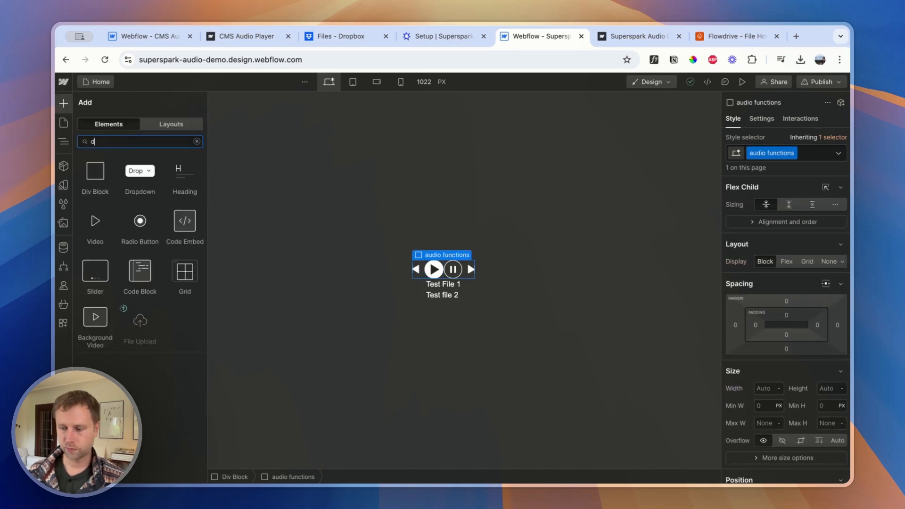
{"action": "left_click", "coordinate": [97, 173]}
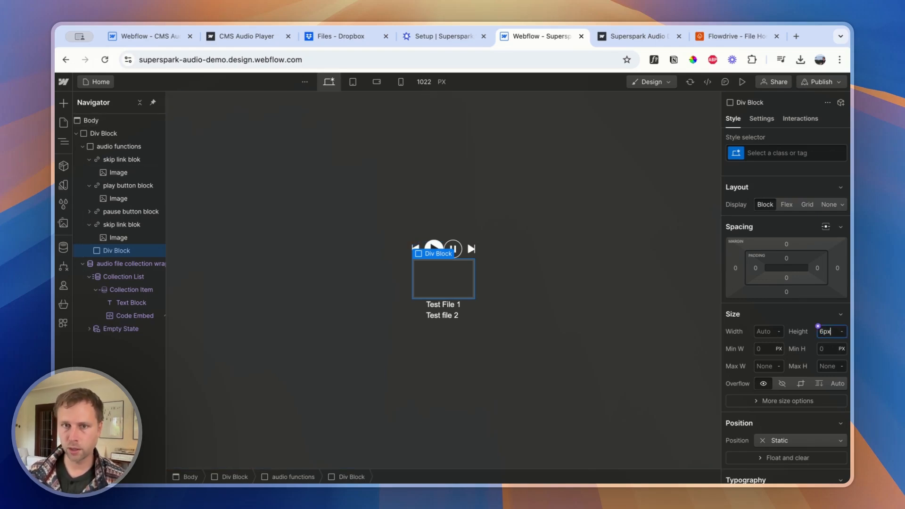
Set the new Div Block's height to 6 px and its width to 160 px
{"action": "key", "text": "Return"}
{"action": "left_click", "coordinate": [767, 331]}
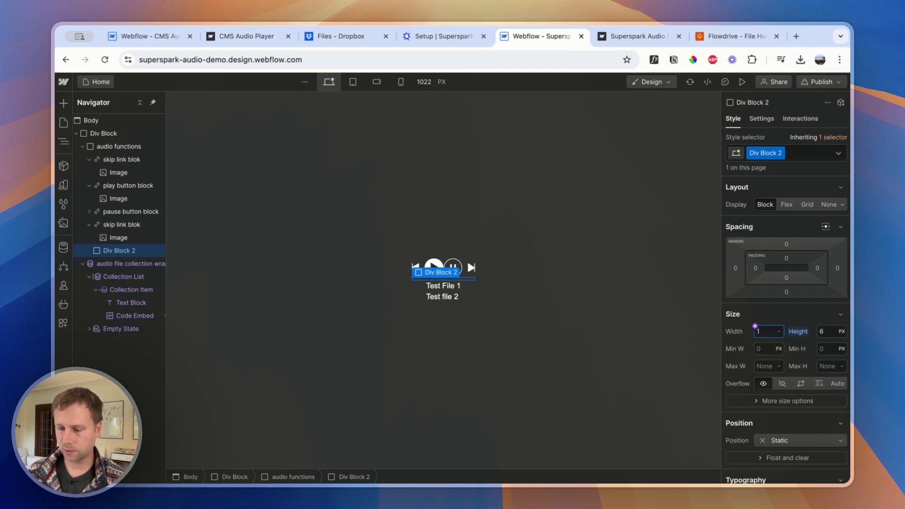
{"action": "type", "text": "160"}
{"action": "key", "text": "Return"}
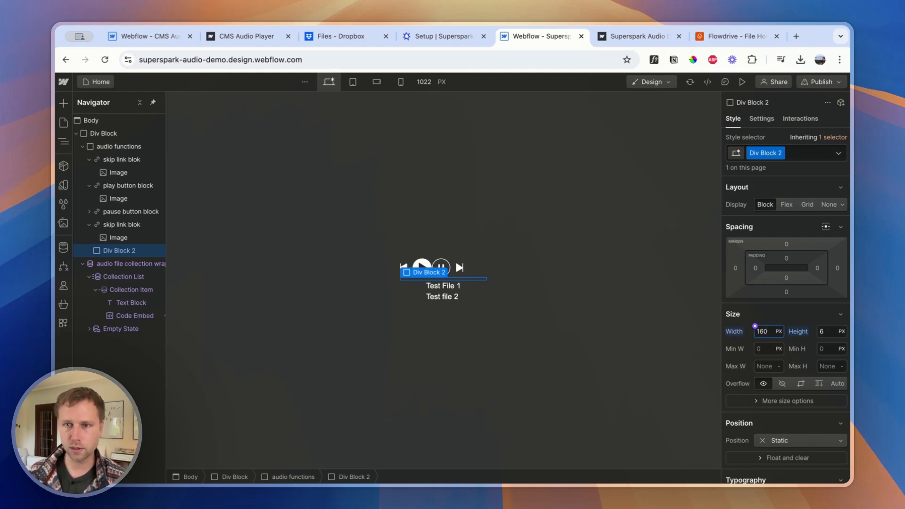
Set Div Block 2's width to 300 px and make audio functions a vertical flex layout aligned to the top centre
{"action": "type", "text": "4"}
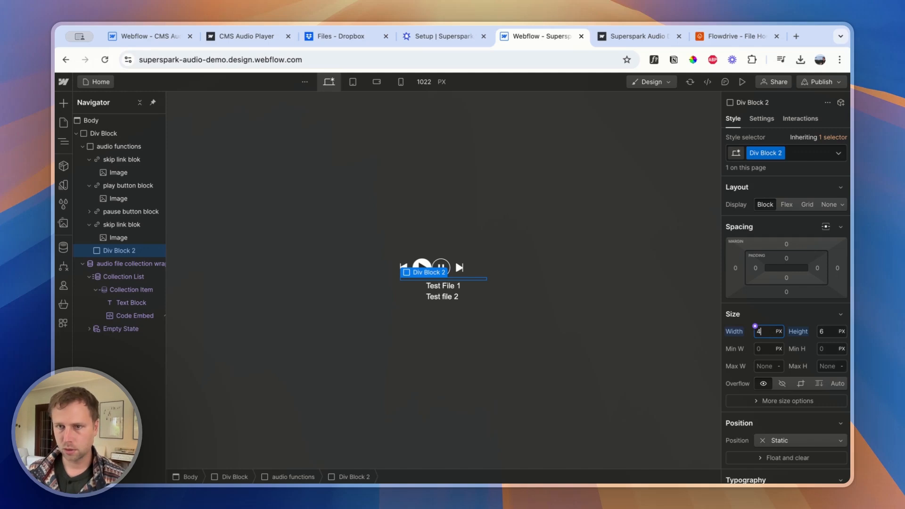
{"action": "key", "text": "Return"}
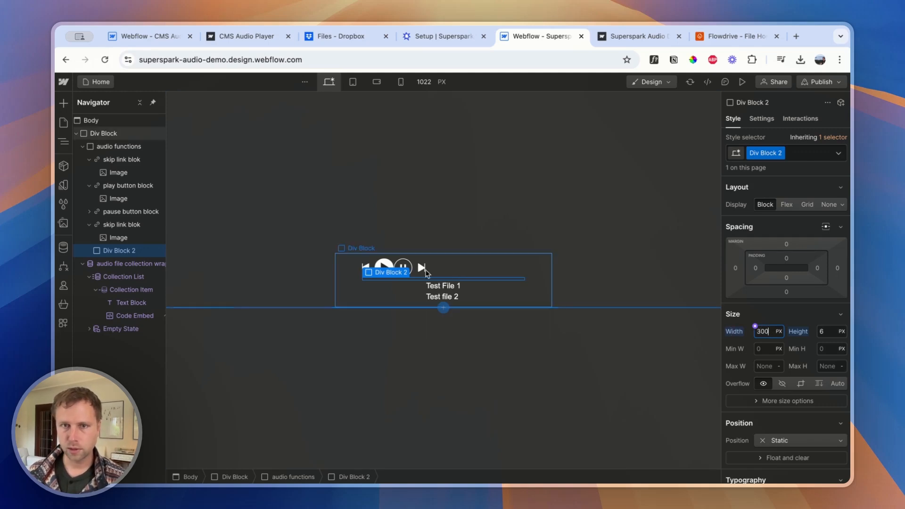
{"action": "left_click", "coordinate": [470, 272]}
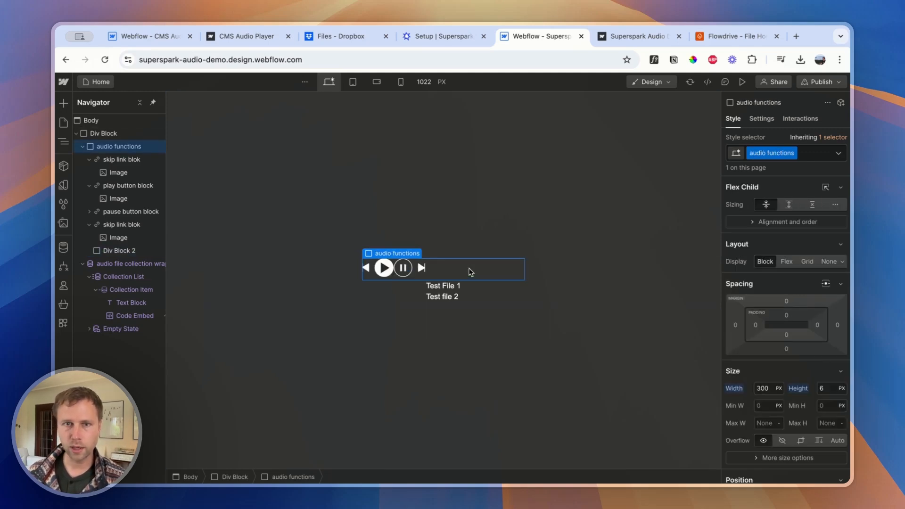
{"action": "left_click", "coordinate": [787, 261]}
{"action": "left_click", "coordinate": [801, 279]}
{"action": "left_click", "coordinate": [771, 298]}
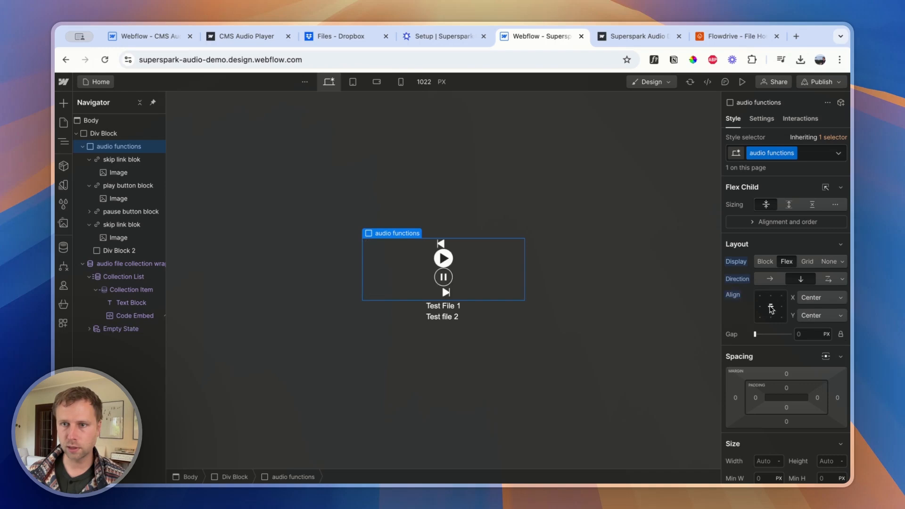
Move Div Block 2 out of audio functions so that it sits directly below it inside the parent Div Block
{"action": "left_click", "coordinate": [117, 251]}
{"action": "left_click", "coordinate": [83, 146]}
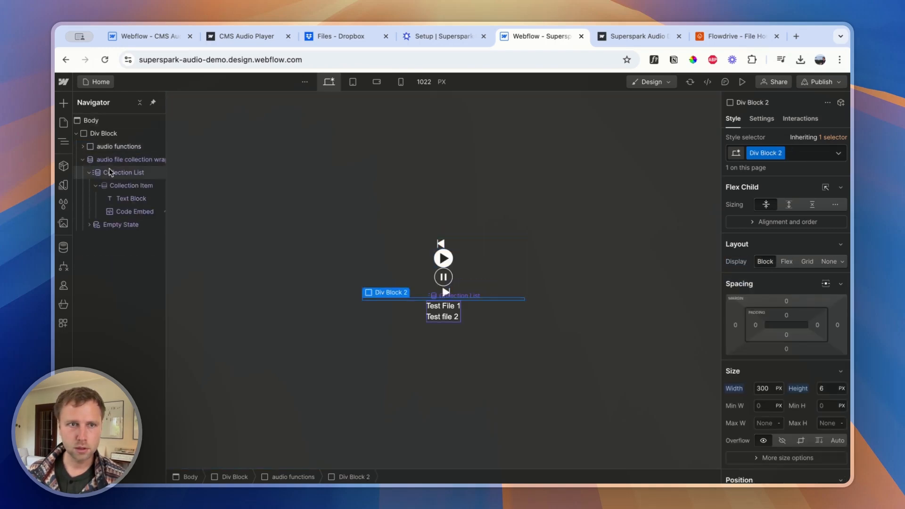
{"action": "left_click", "coordinate": [83, 147]}
{"action": "left_click_drag", "start_coordinate": [118, 250], "coordinate": [94, 138]}
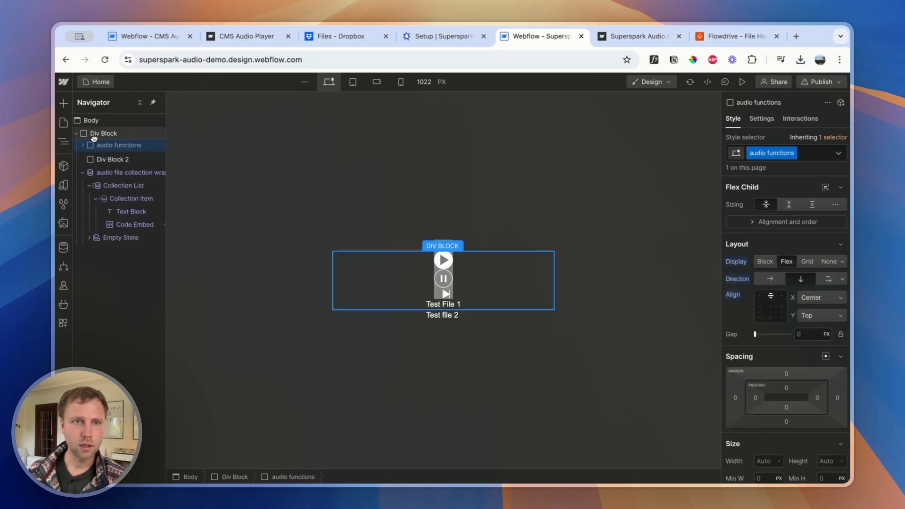
Set Div Block 2's height to 10 px and change the audio functions flex direction to horizontal
{"action": "left_click", "coordinate": [96, 160]}
{"action": "left_click", "coordinate": [823, 390]}
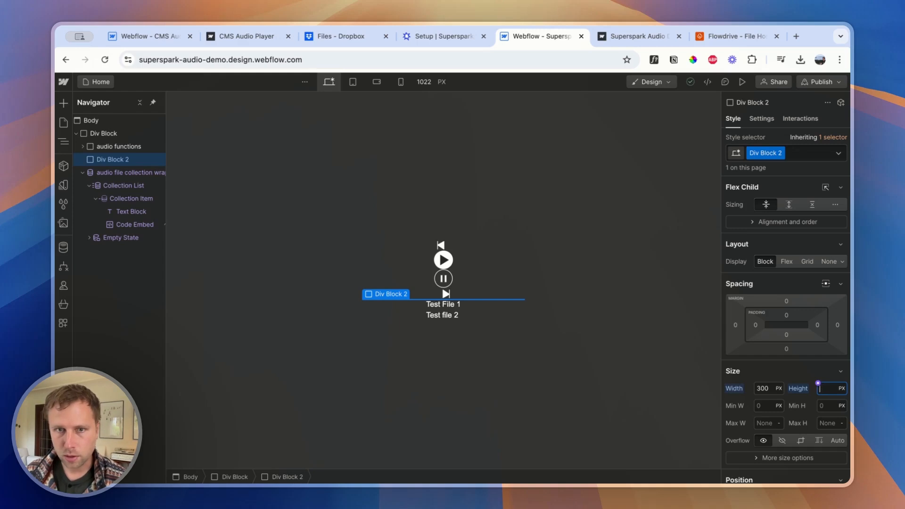
{"action": "left_click", "coordinate": [120, 147]}
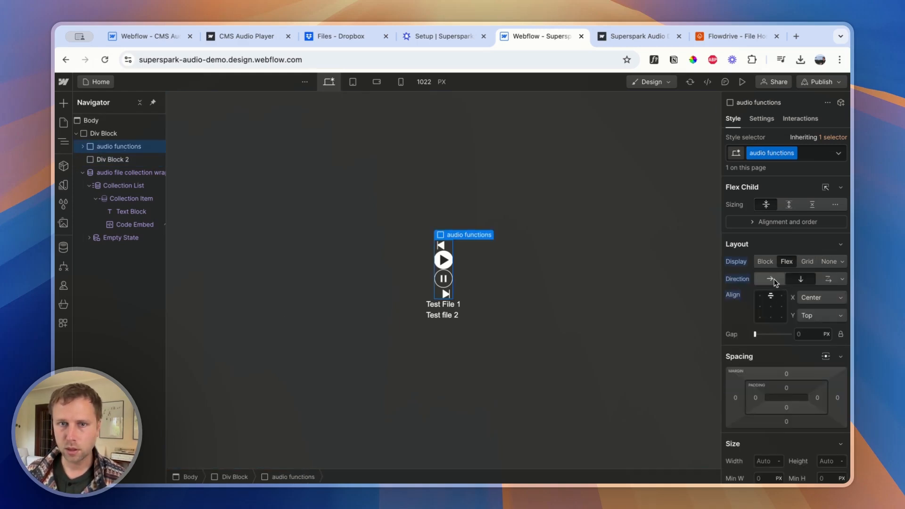
{"action": "left_click", "coordinate": [772, 280]}
Rename the Div Block 2 class as progress bar main div
{"action": "left_click", "coordinate": [439, 279]}
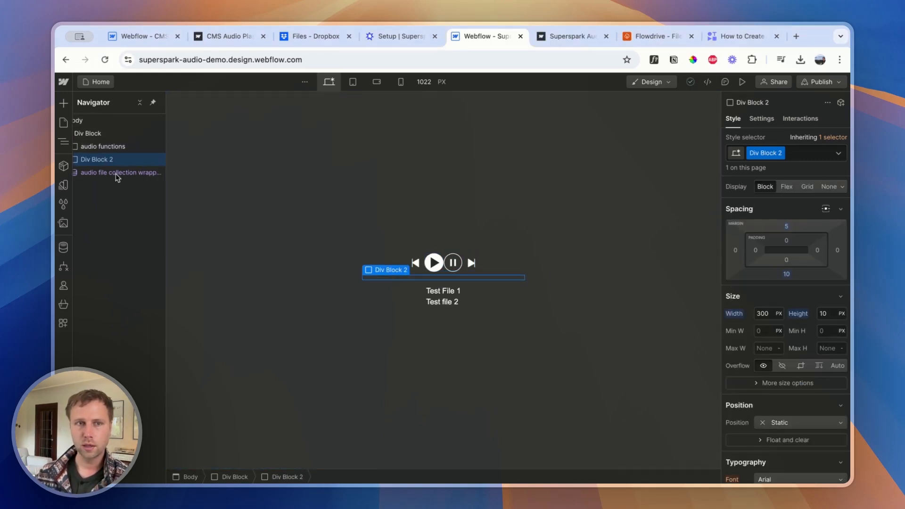
{"action": "left_click", "coordinate": [797, 151]}
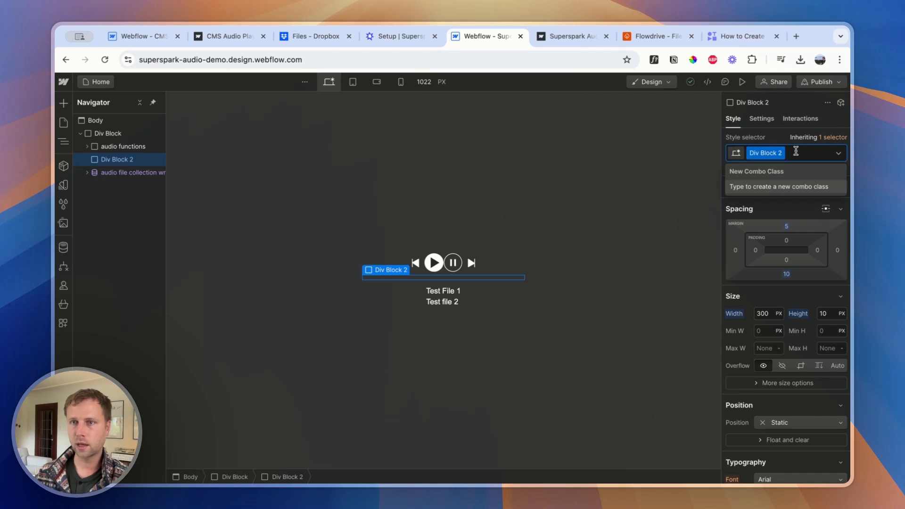
{"action": "double_click", "coordinate": [760, 154]}
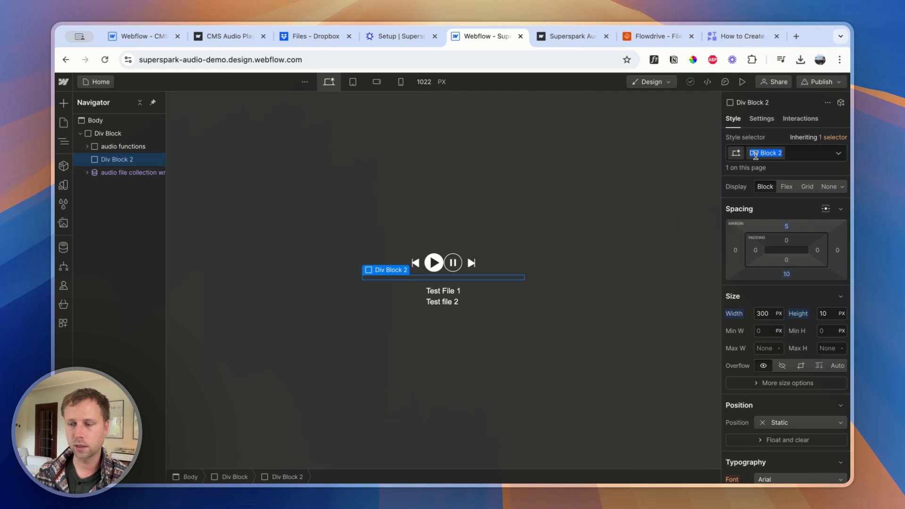
{"action": "type", "text": "progress bar main div"}
{"action": "key", "text": "Return"}
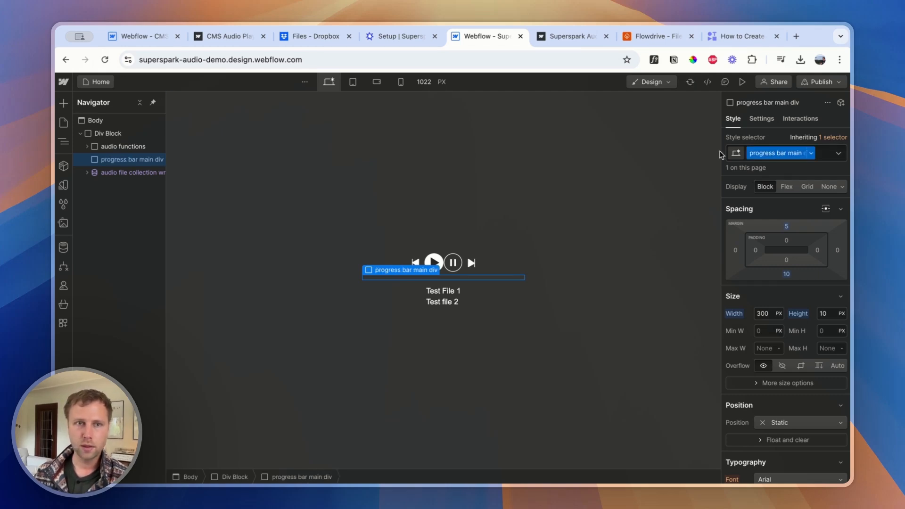
Add a Div Block inside progress bar main div and give it the new class progress bar div
{"action": "left_click", "coordinate": [63, 103]}
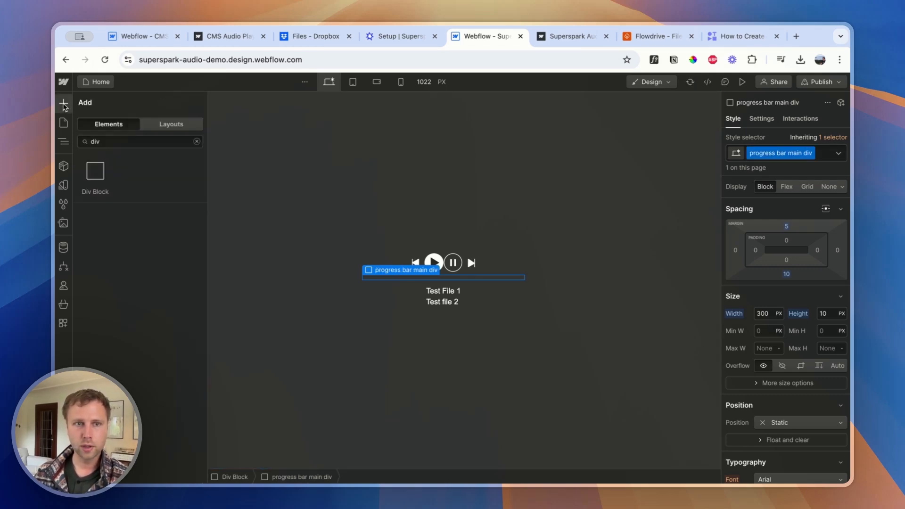
{"action": "left_click", "coordinate": [112, 194]}
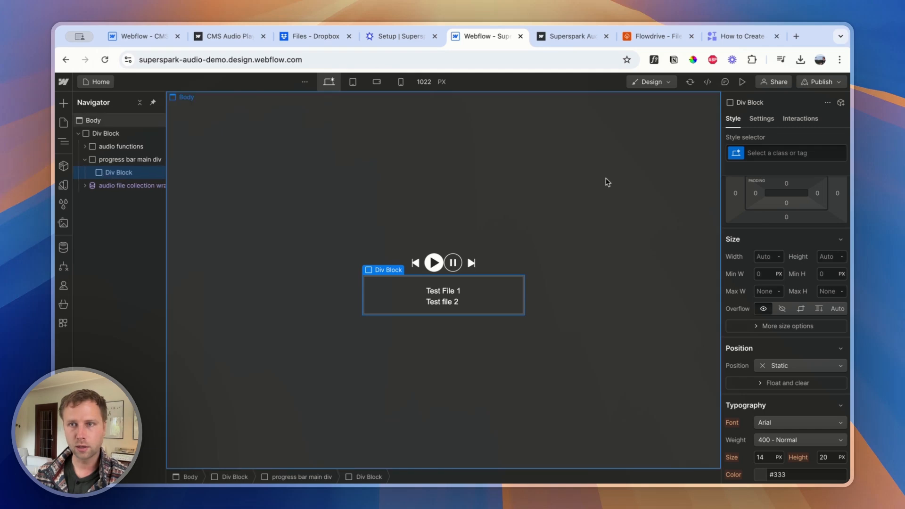
{"action": "key", "text": "super+Return"}
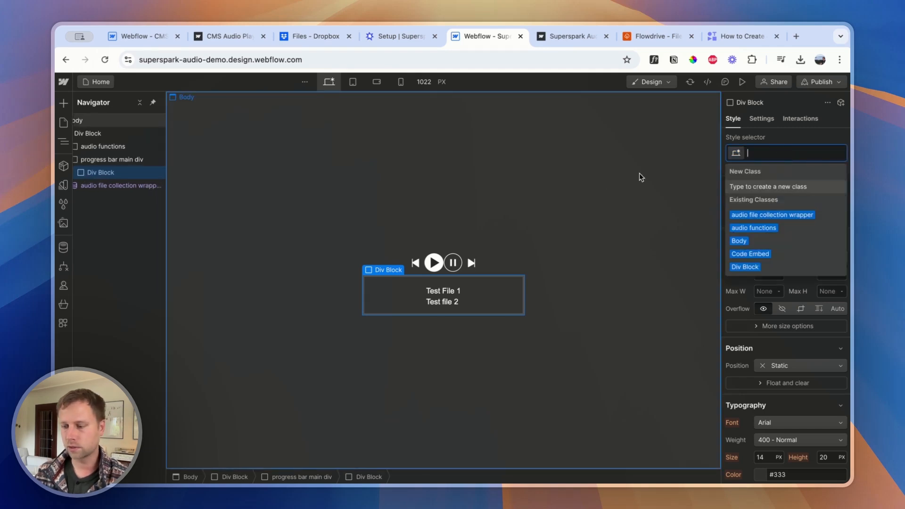
{"action": "type", "text": "progress"}
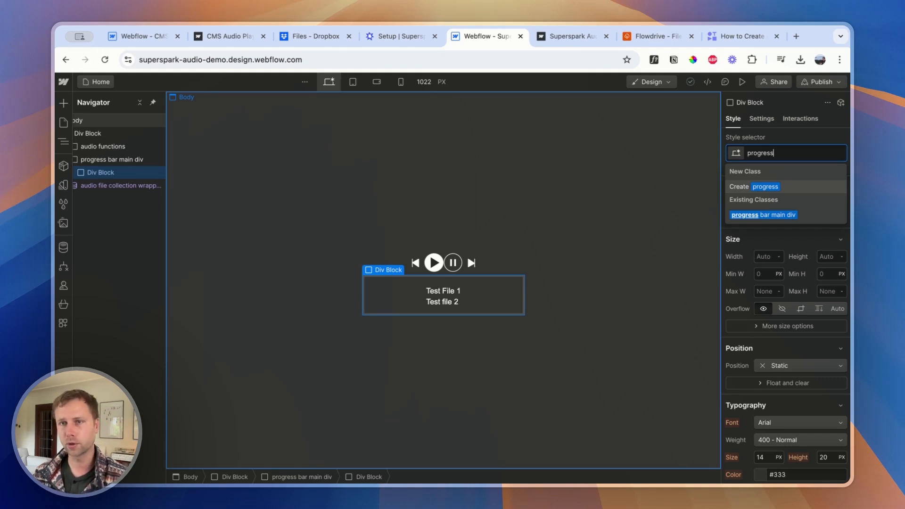
{"action": "type", "text": "bar div"}
{"action": "key", "text": "Return"}
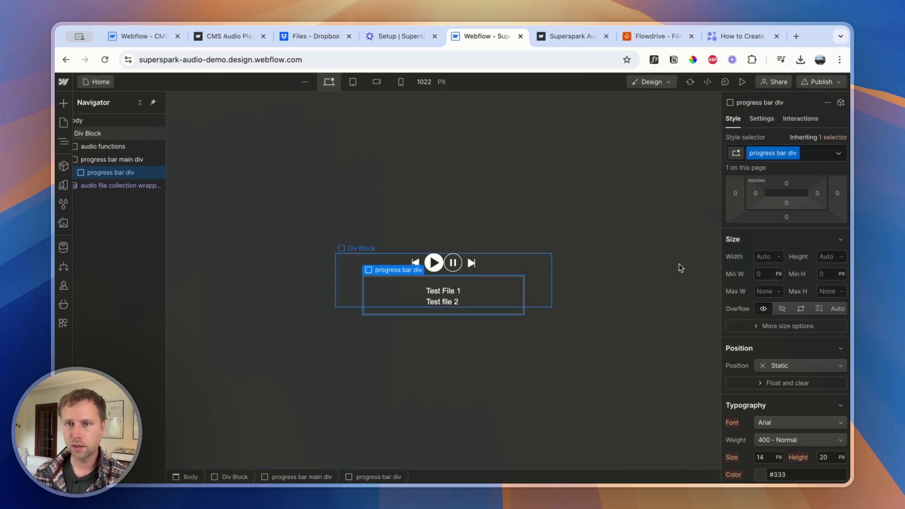
Set the progress bar div's height to 100% and its width to 0%
{"action": "left_click", "coordinate": [822, 257]}
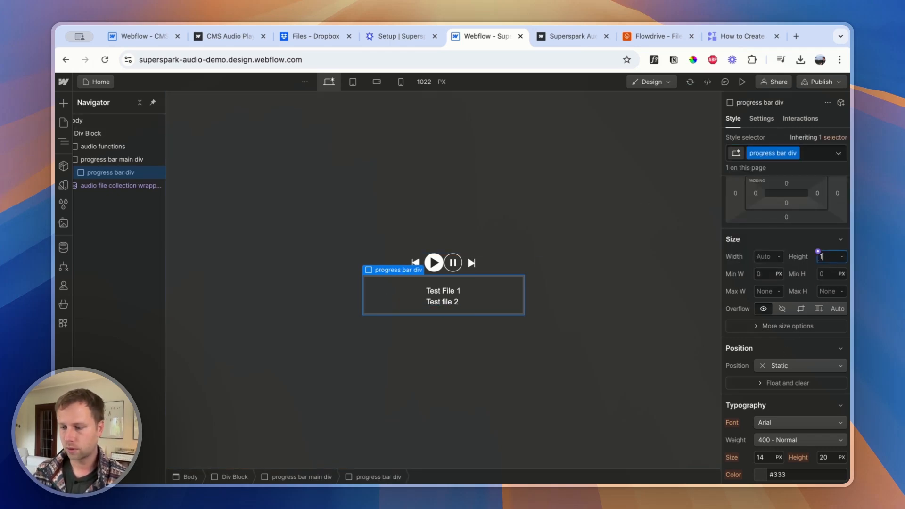
{"action": "type", "text": "100%"}
{"action": "key", "text": "Return"}
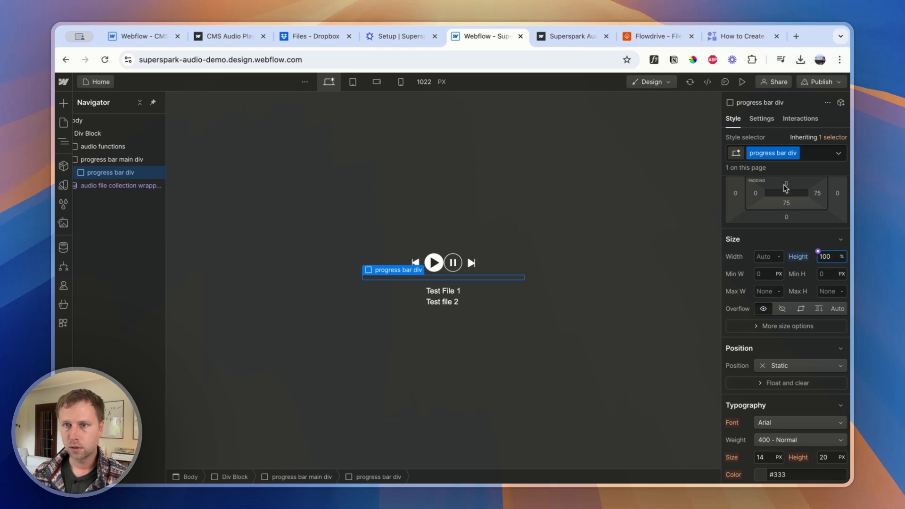
{"action": "left_click", "coordinate": [766, 256]}
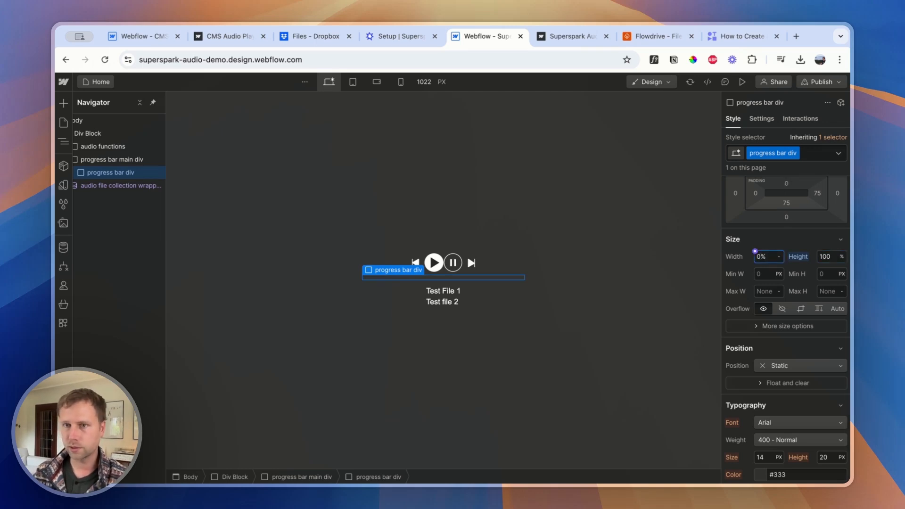
{"action": "type", "text": "0"}
Give progress bar main div a dark grey background color
{"action": "left_click", "coordinate": [451, 279]}
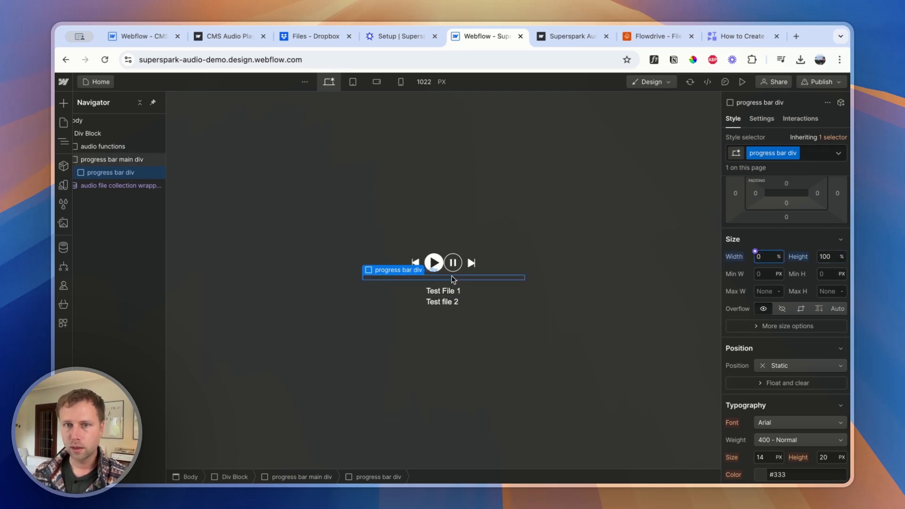
{"action": "scroll", "coordinate": [846, 274], "scroll_direction": "down", "scroll_amount": 6}
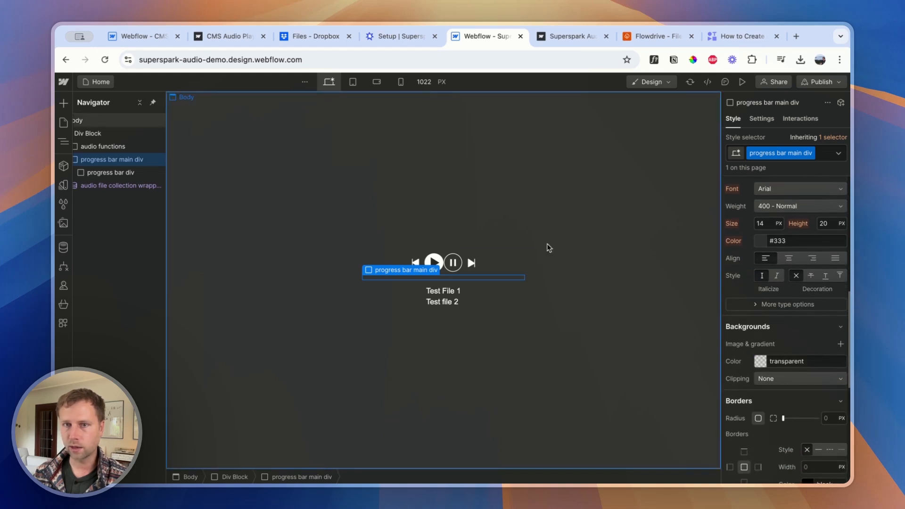
{"action": "left_click", "coordinate": [761, 363]}
{"action": "left_click_drag", "start_coordinate": [729, 282], "coordinate": [699, 261]}
Set the progress bar div's width to 50%
{"action": "left_click", "coordinate": [87, 172]}
{"action": "scroll", "coordinate": [743, 264], "scroll_direction": "up", "scroll_amount": 5}
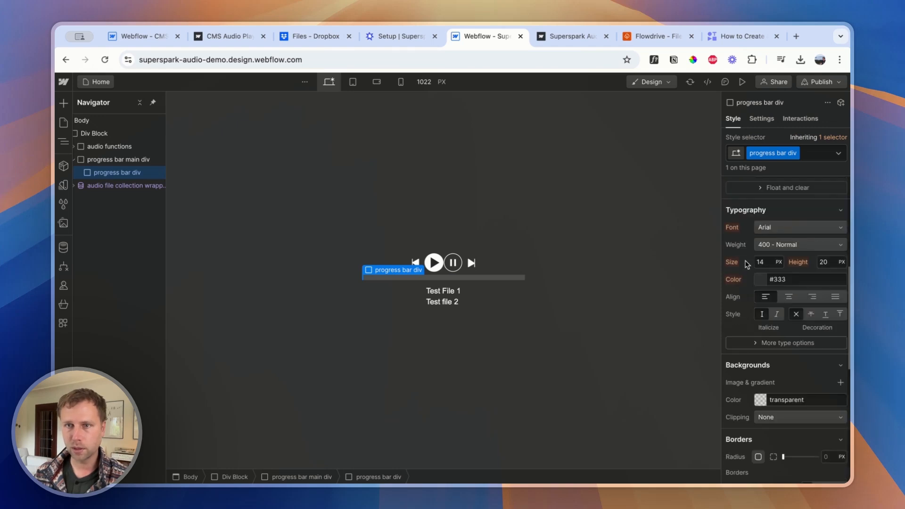
{"action": "scroll", "coordinate": [746, 265], "scroll_direction": "up", "scroll_amount": 4}
{"action": "left_click", "coordinate": [762, 284]}
{"action": "type", "text": "50"}
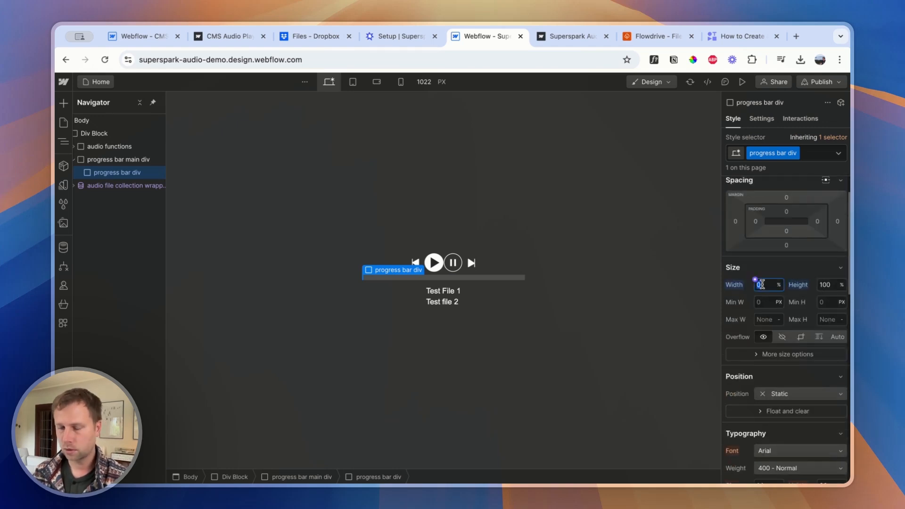
Set the progress bar div's background color to light grey #bebebe
{"action": "scroll", "coordinate": [759, 358], "scroll_direction": "down", "scroll_amount": 5}
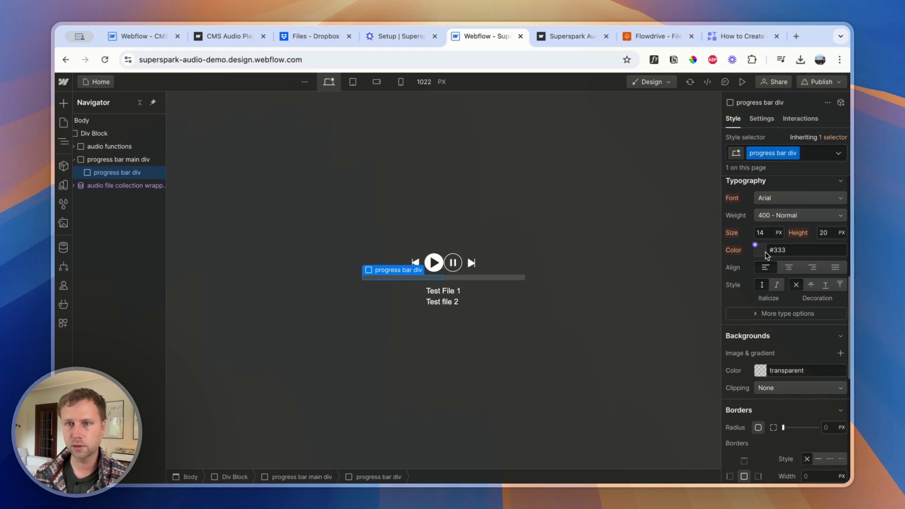
{"action": "left_click", "coordinate": [765, 253]}
{"action": "left_click", "coordinate": [755, 240]}
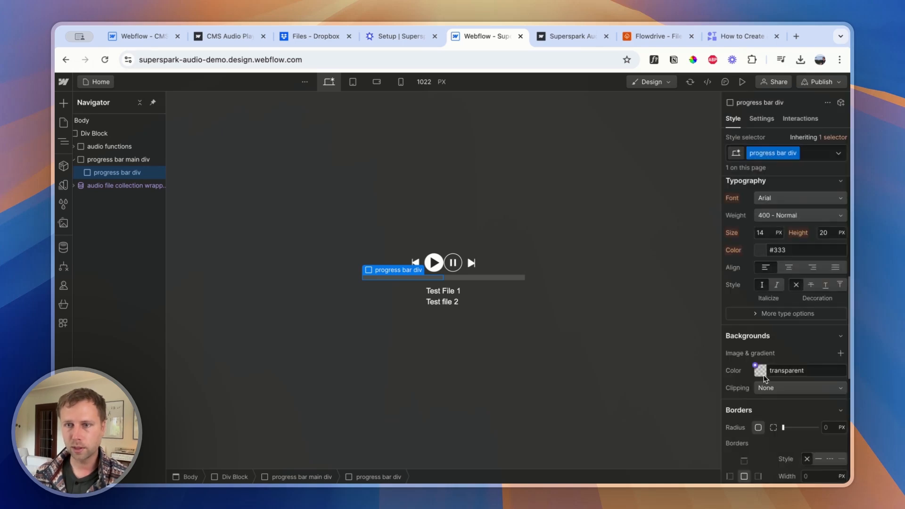
{"action": "left_click", "coordinate": [760, 371]}
{"action": "left_click_drag", "start_coordinate": [725, 266], "coordinate": [717, 236]}
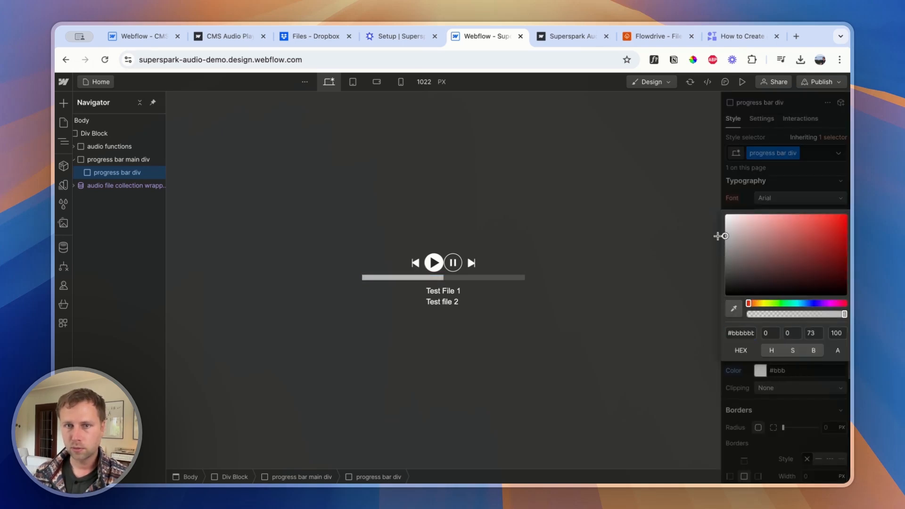
{"action": "left_click", "coordinate": [724, 236]}
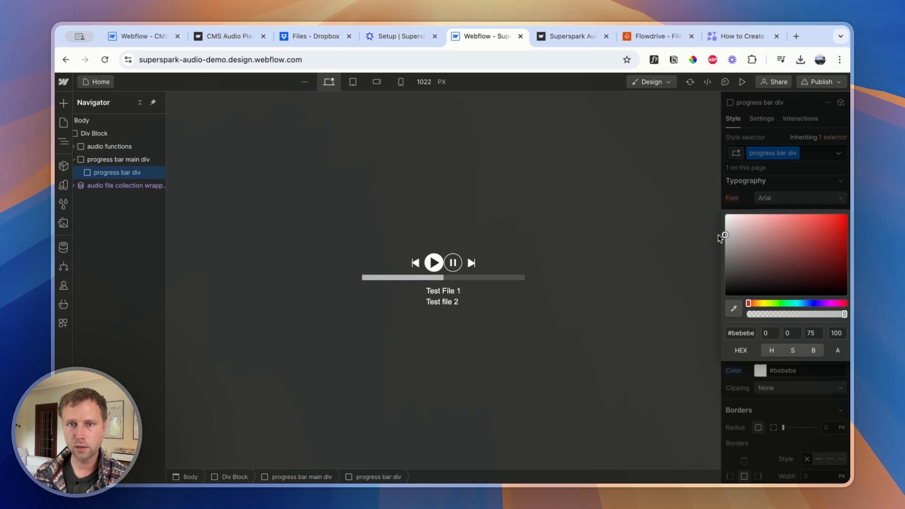
{"action": "left_click", "coordinate": [628, 243]}
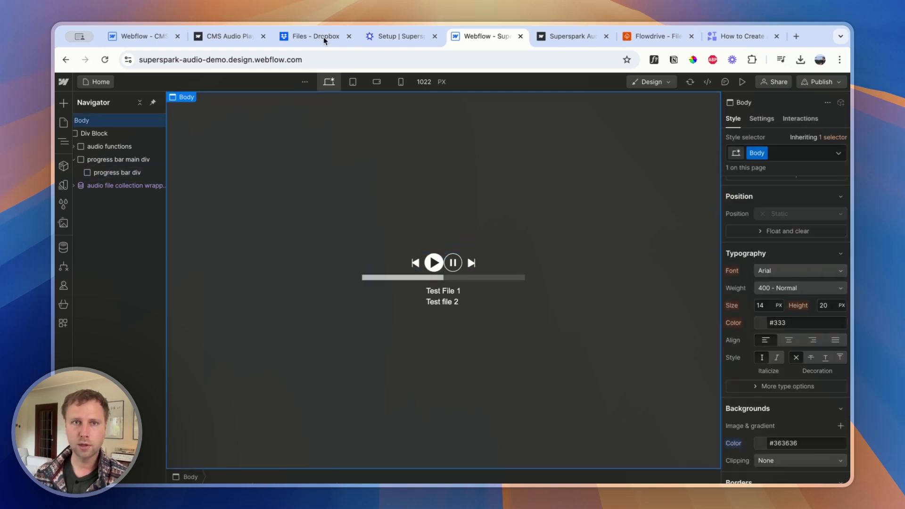
Check the example CMS Audio Player's progress bar, and in the Webflow project set the progress bar div's width to 0%
{"action": "left_click", "coordinate": [227, 36]}
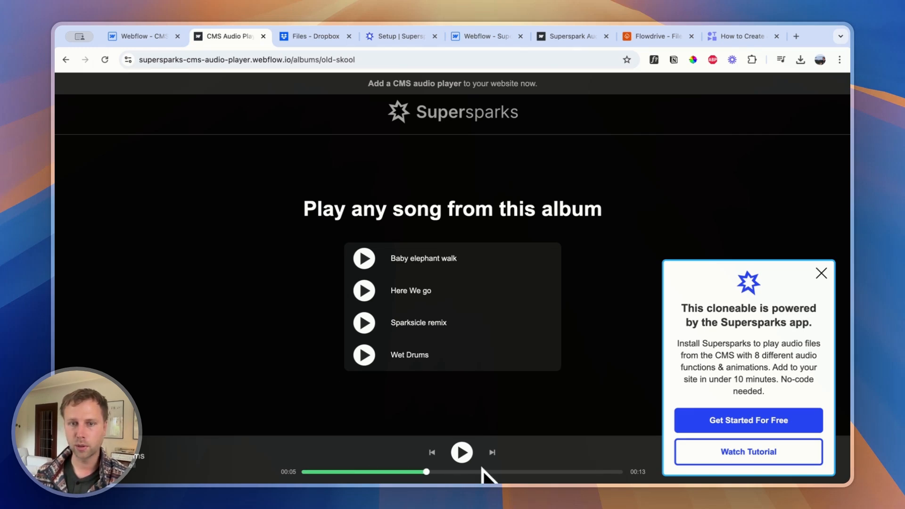
{"action": "left_click", "coordinate": [481, 36]}
{"action": "left_click", "coordinate": [444, 279]}
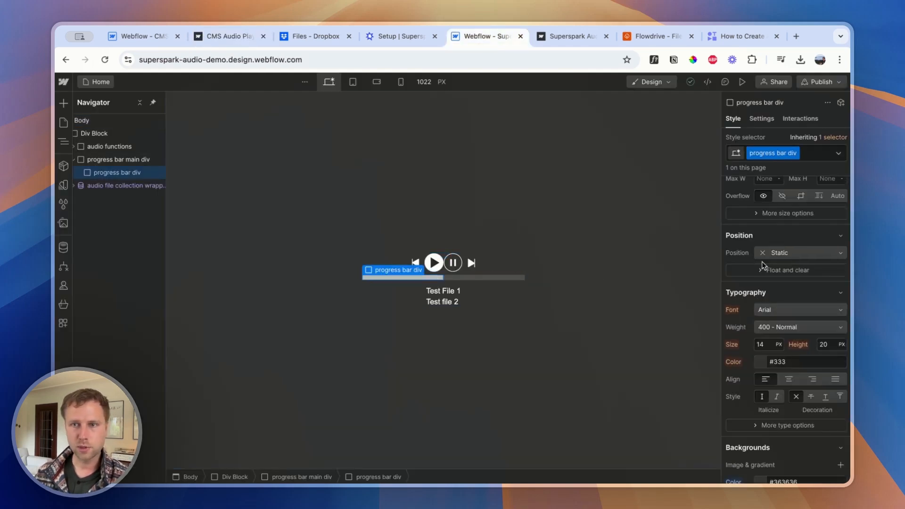
{"action": "scroll", "coordinate": [772, 264], "scroll_direction": "up", "scroll_amount": 3}
{"action": "left_click", "coordinate": [766, 334]}
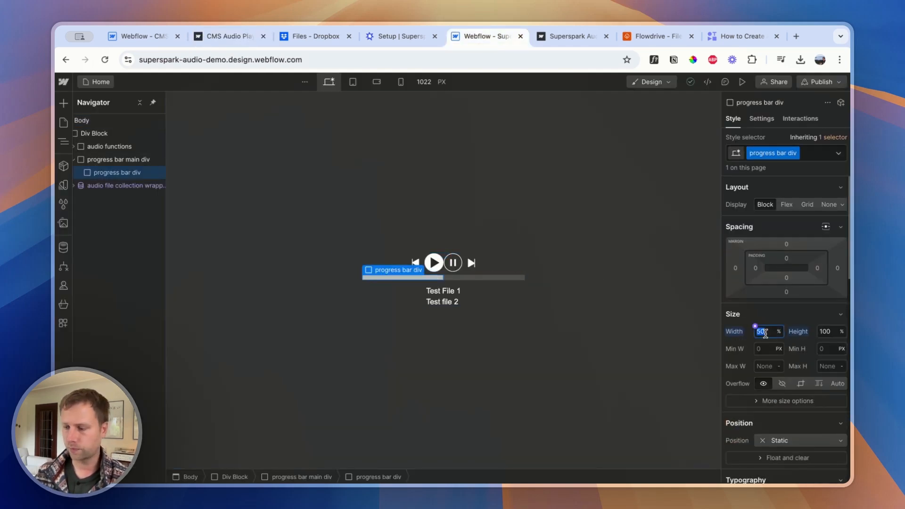
{"action": "type", "text": "0"}
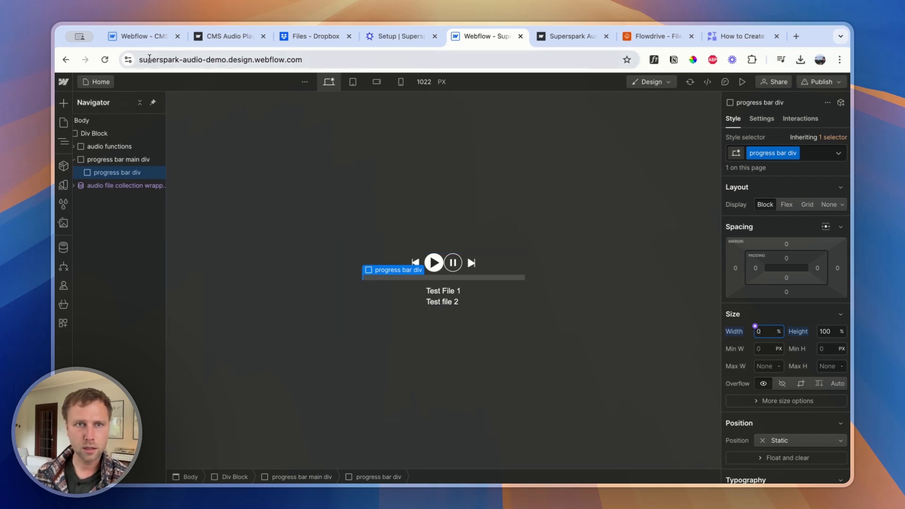
Examine the example player's progress bar again and switch to the published Superspark Audio Demo site
{"action": "left_click", "coordinate": [210, 38]}
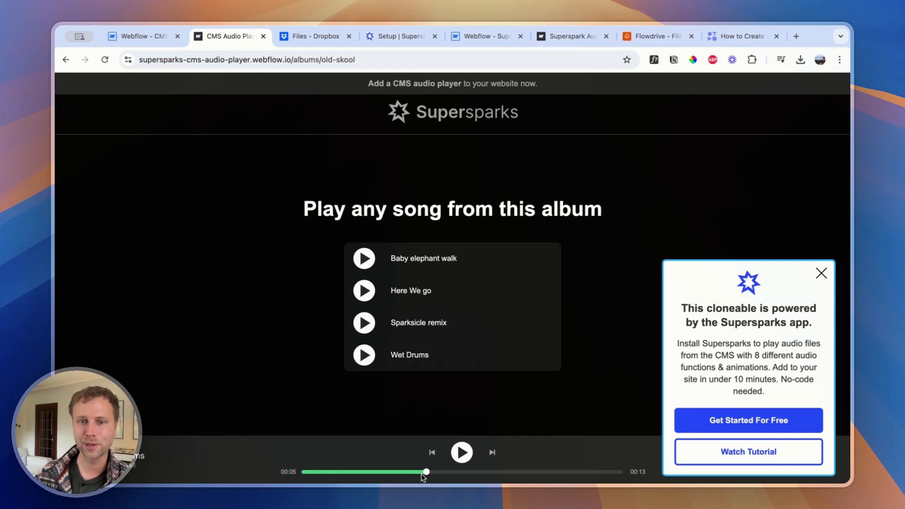
{"action": "left_click", "coordinate": [570, 42]}
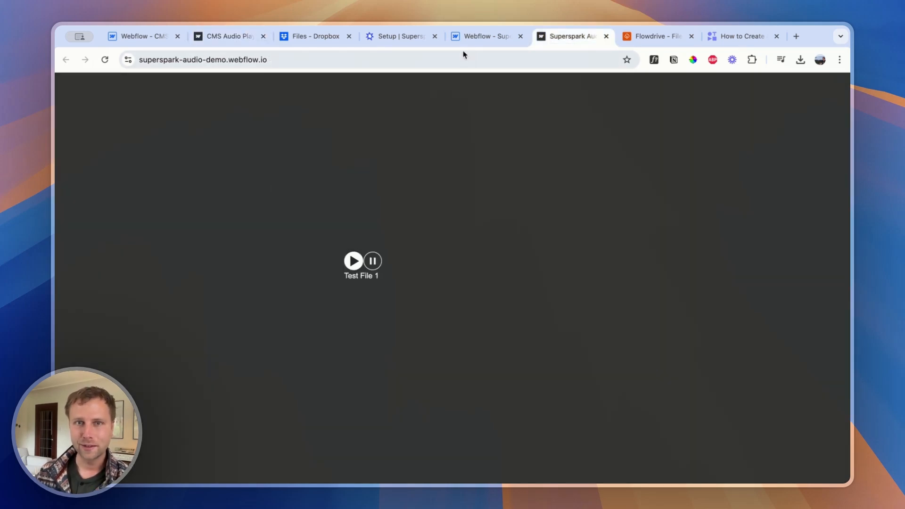
In the Webflow project, add a div block inside the progress bar div and set its border radius to 100%
{"action": "left_click", "coordinate": [485, 36]}
{"action": "key", "text": "a"}
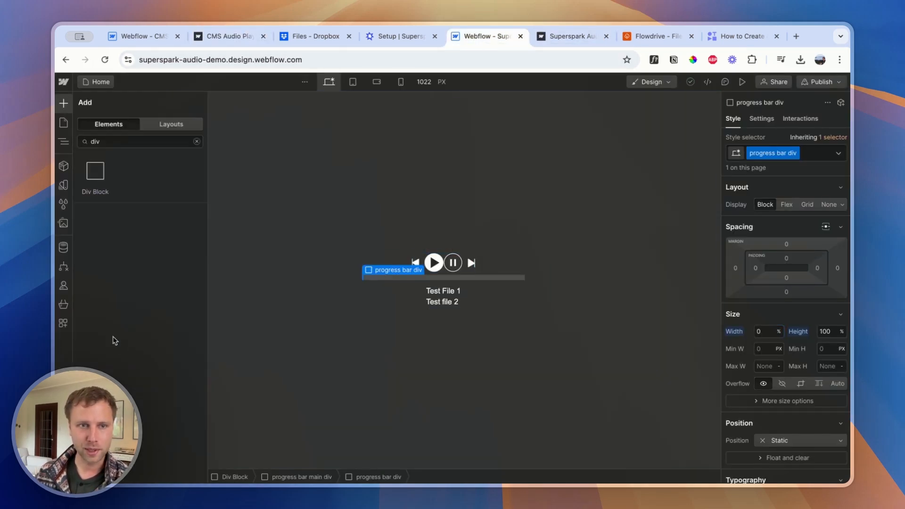
{"action": "left_click", "coordinate": [94, 176]}
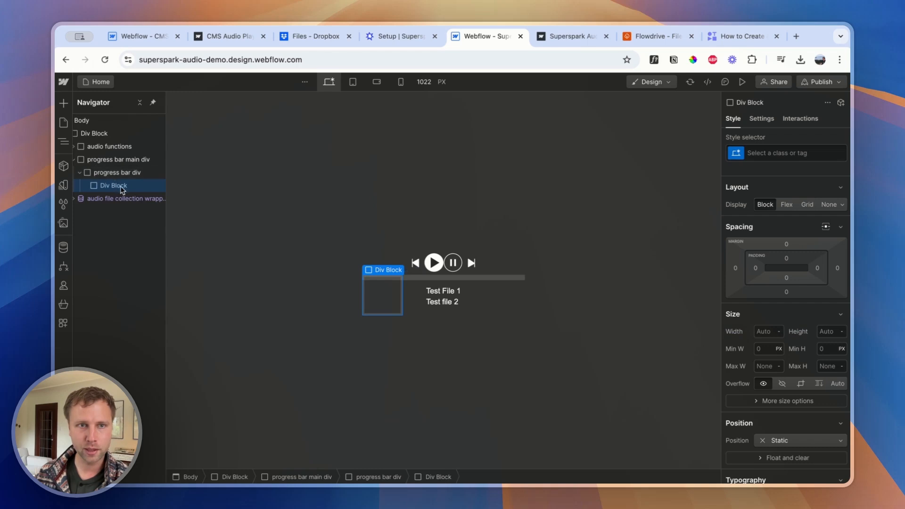
{"action": "scroll", "coordinate": [800, 337], "scroll_direction": "down", "scroll_amount": 10}
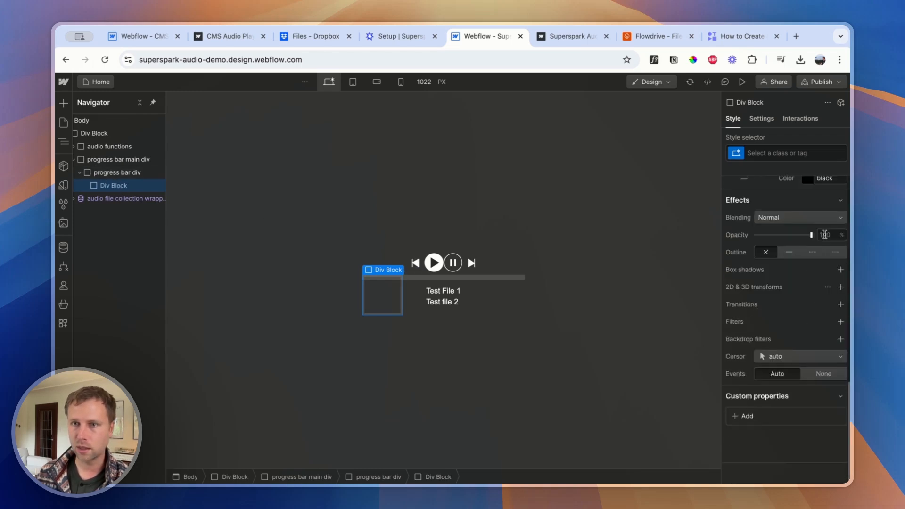
{"action": "scroll", "coordinate": [824, 236], "scroll_direction": "up", "scroll_amount": 4}
{"action": "left_click", "coordinate": [834, 281]}
{"action": "type", "text": "100%"}
{"action": "key", "text": "Return"}
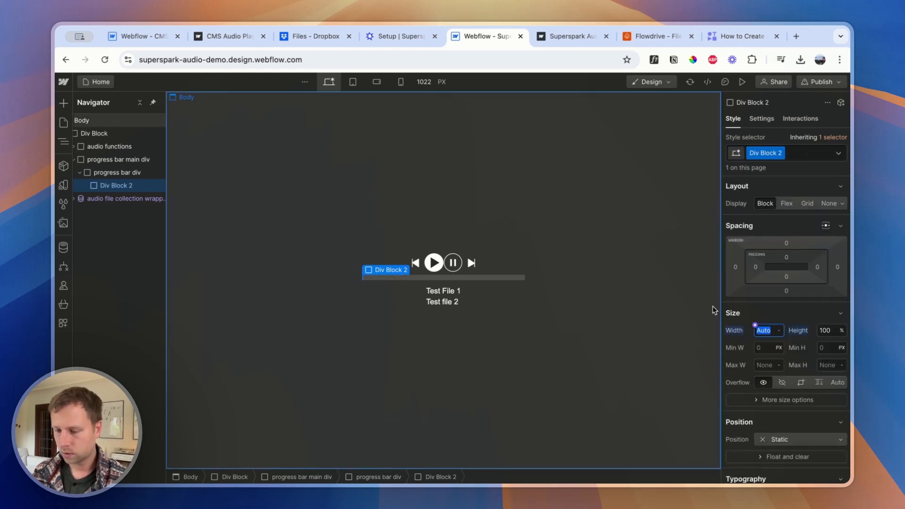
Give the new div a small fixed pixel width, a height of 100% and a red #f80000 background color
{"action": "type", "text": "5px"}
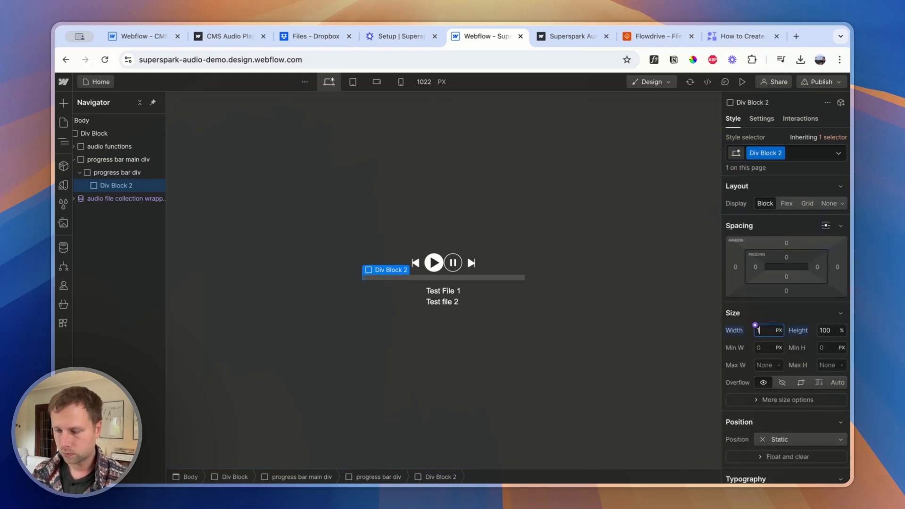
{"action": "scroll", "coordinate": [815, 332], "scroll_direction": "down", "scroll_amount": 10}
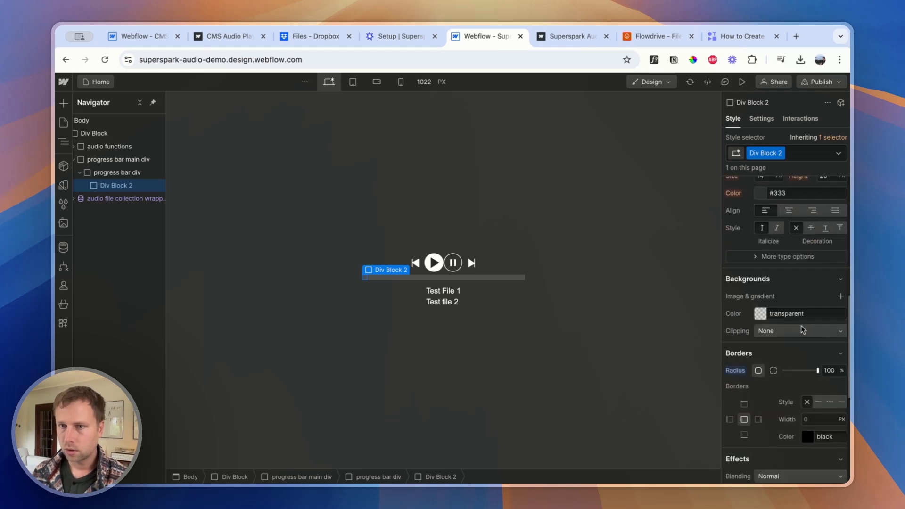
{"action": "left_click", "coordinate": [761, 314]}
{"action": "left_click", "coordinate": [738, 362]}
{"action": "mouse_move", "coordinate": [738, 362]}
{"action": "left_mouse_down"}
{"action": "mouse_move", "coordinate": [694, 370]}
{"action": "mouse_move", "coordinate": [690, 345]}
{"action": "mouse_move", "coordinate": [707, 334]}
{"action": "mouse_move", "coordinate": [839, 329]}
{"action": "left_mouse_up"}
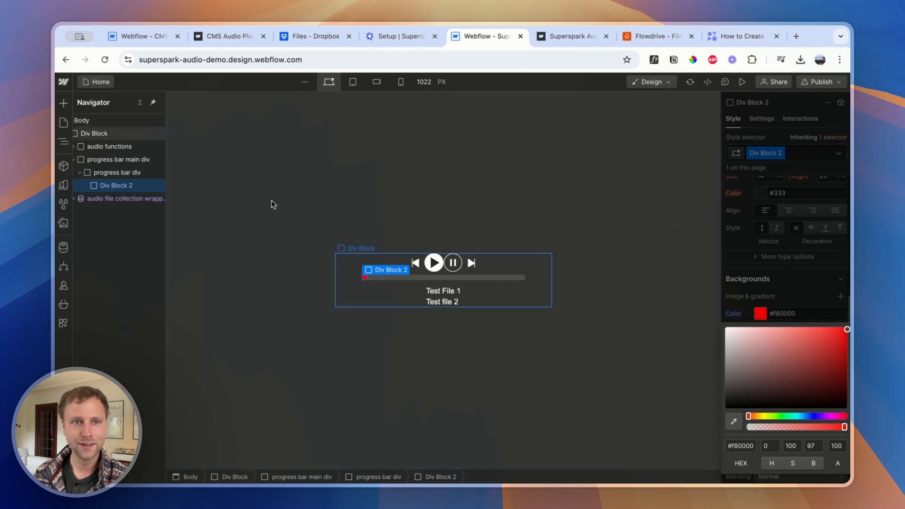
Rename the red div's class to "progress bar ball"
{"action": "double_click", "coordinate": [761, 153]}
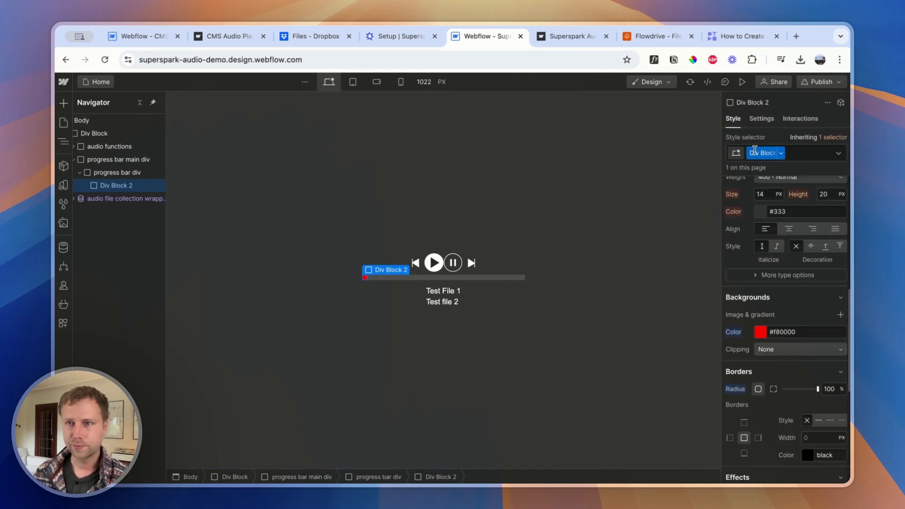
{"action": "type", "text": "prog"}
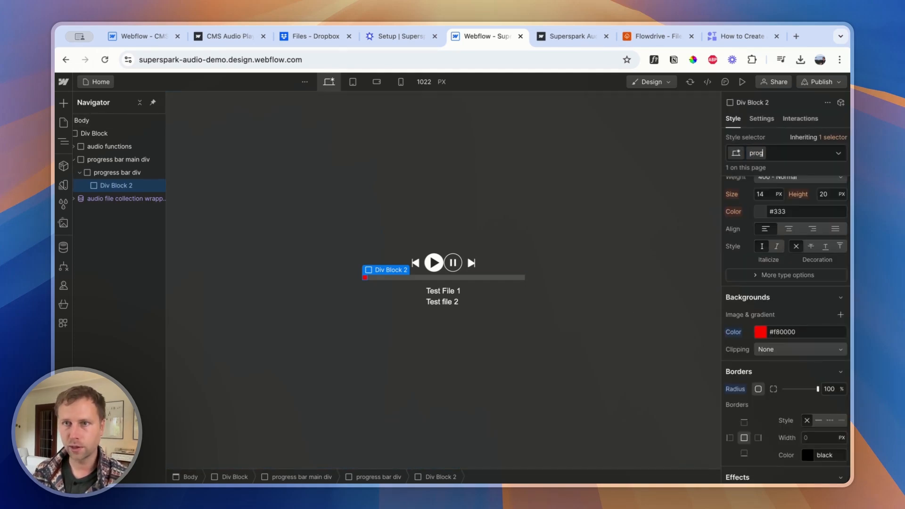
{"action": "type", "text": "ress bar ball"}
{"action": "key", "text": "Return"}
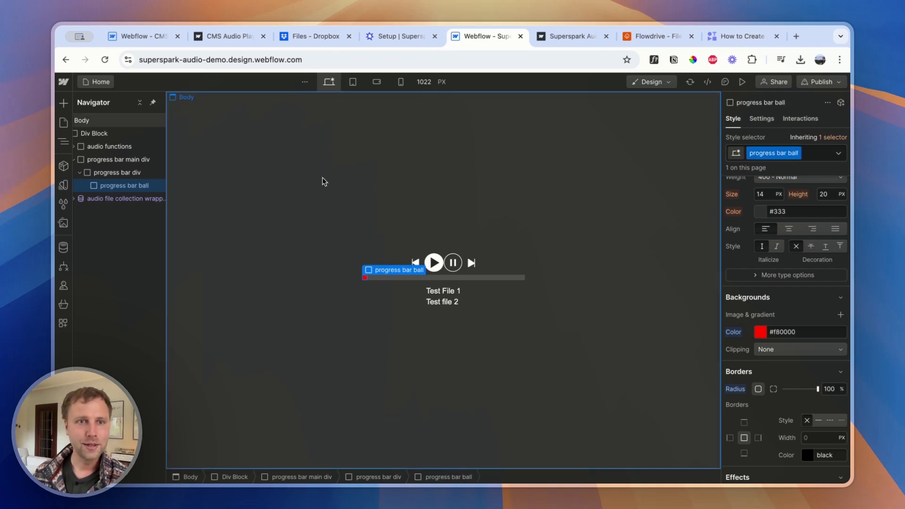
Switch to the Supersparks setup page and copy the class for the Progress Bar div
{"action": "left_click", "coordinate": [109, 180]}
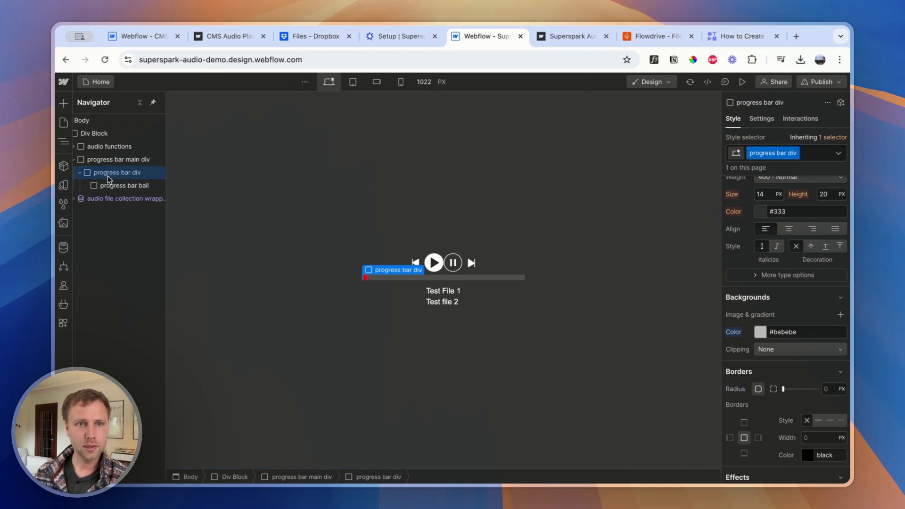
{"action": "left_click", "coordinate": [105, 160]}
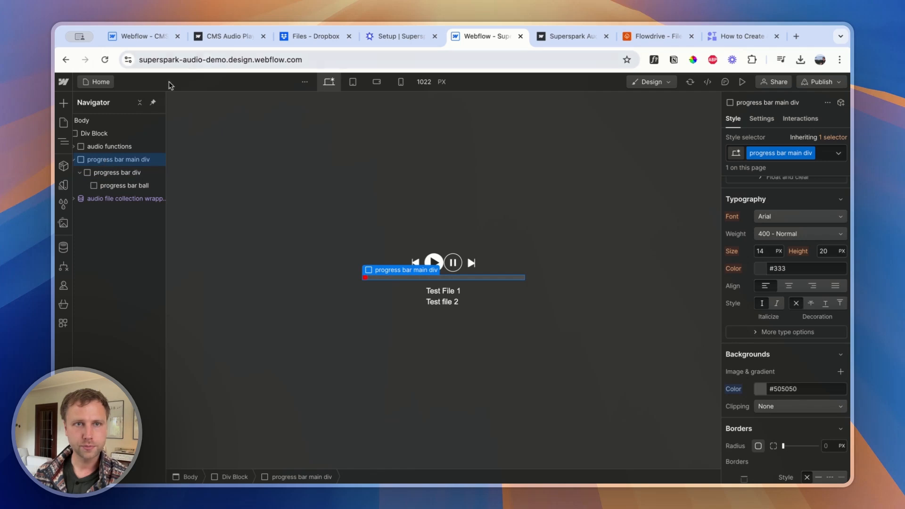
{"action": "left_click", "coordinate": [542, 36]}
{"action": "left_click", "coordinate": [410, 37]}
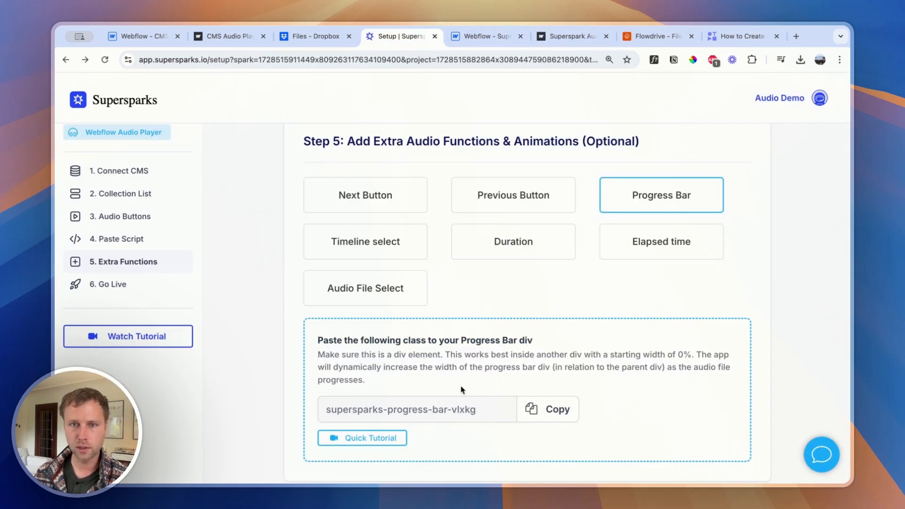
{"action": "left_click", "coordinate": [546, 409]}
Back in Webflow, add the copied combo class supersparks-progress-bar-vlxkg to the progress bar div
{"action": "left_click", "coordinate": [476, 39]}
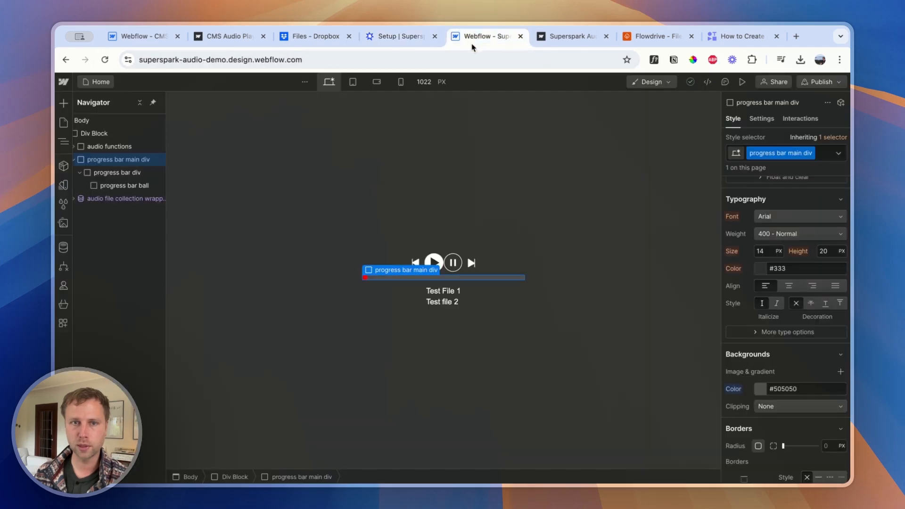
{"action": "left_click", "coordinate": [109, 172]}
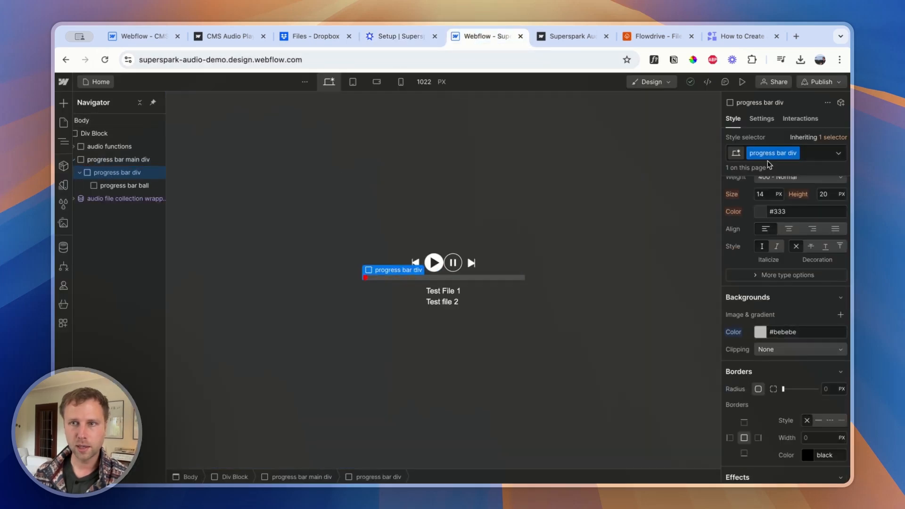
{"action": "left_click", "coordinate": [824, 155]}
{"action": "key", "text": "super+v"}
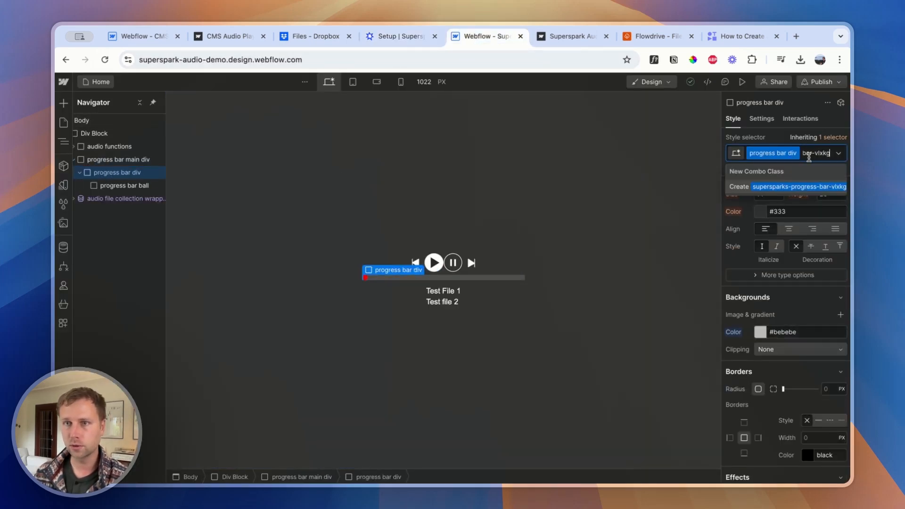
{"action": "left_click", "coordinate": [797, 188]}
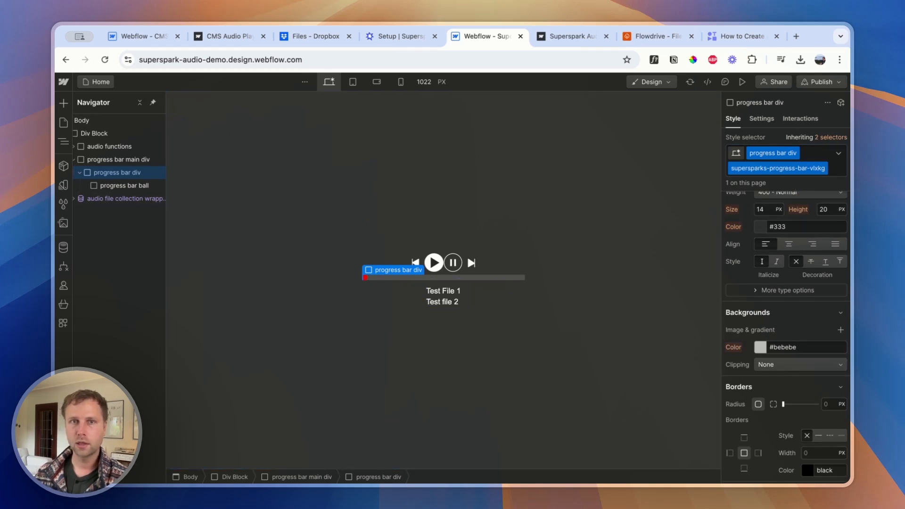
In the Supersparks setup, choose the Timeline select function and copy its class supersparks-timeline-select-vlxkg
{"action": "left_click", "coordinate": [404, 38]}
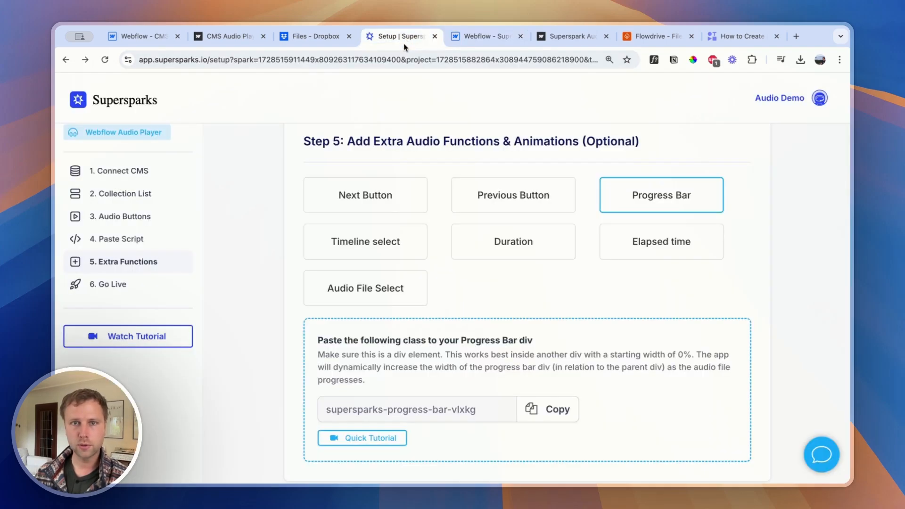
{"action": "left_click", "coordinate": [397, 245]}
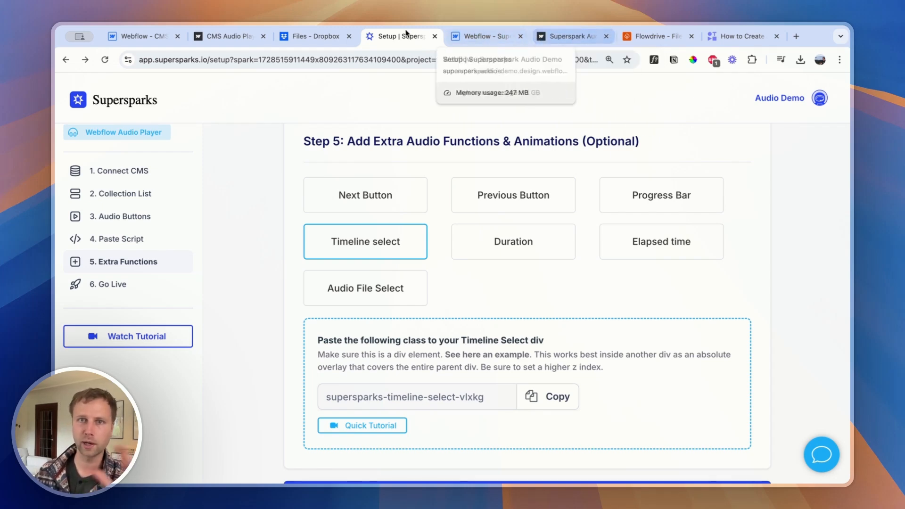
{"action": "scroll", "coordinate": [535, 362], "scroll_direction": "down", "scroll_amount": 2}
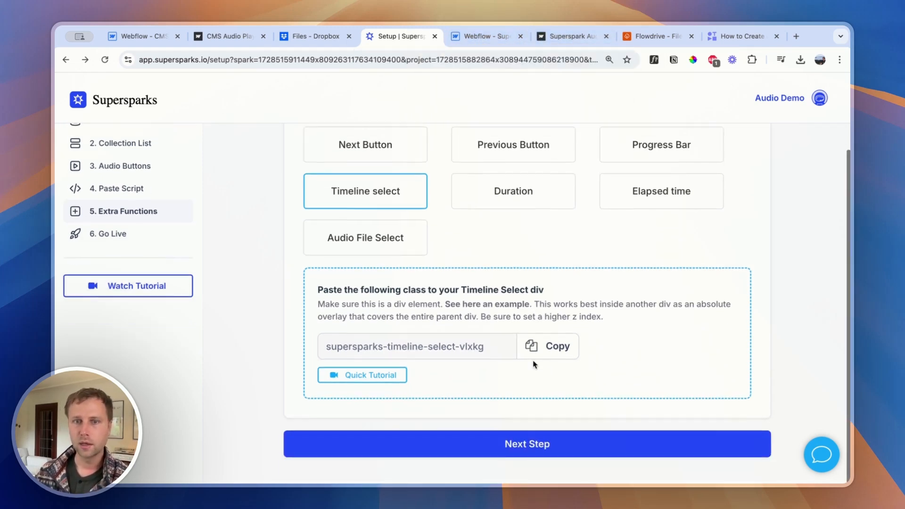
{"action": "left_click", "coordinate": [559, 351]}
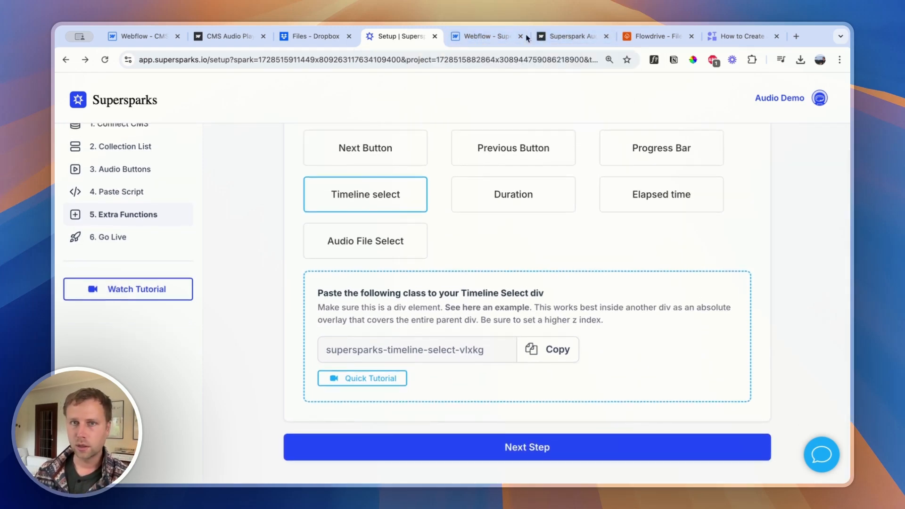
In Webflow, add a div block inside the progress bar main div, below the progress bar div, with a height of 100%
{"action": "left_click", "coordinate": [484, 36]}
{"action": "left_click", "coordinate": [108, 163]}
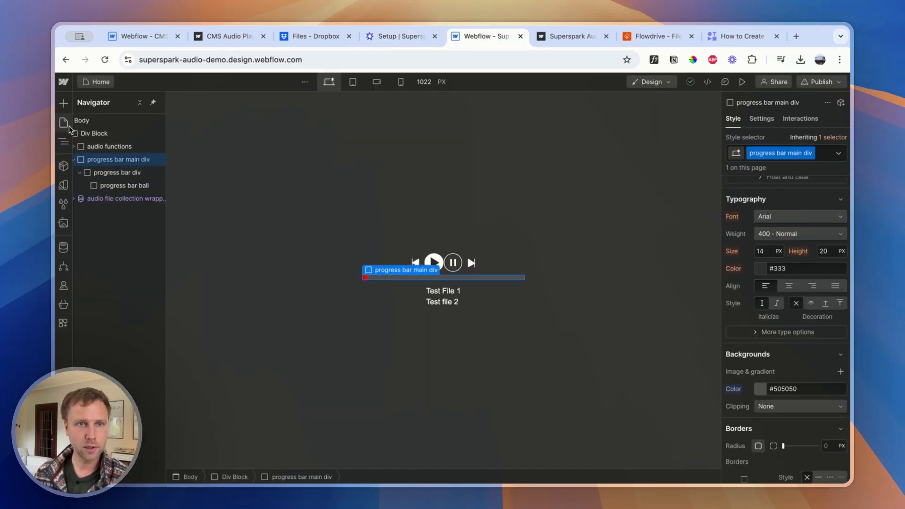
{"action": "left_click", "coordinate": [63, 103]}
{"action": "left_click", "coordinate": [95, 177]}
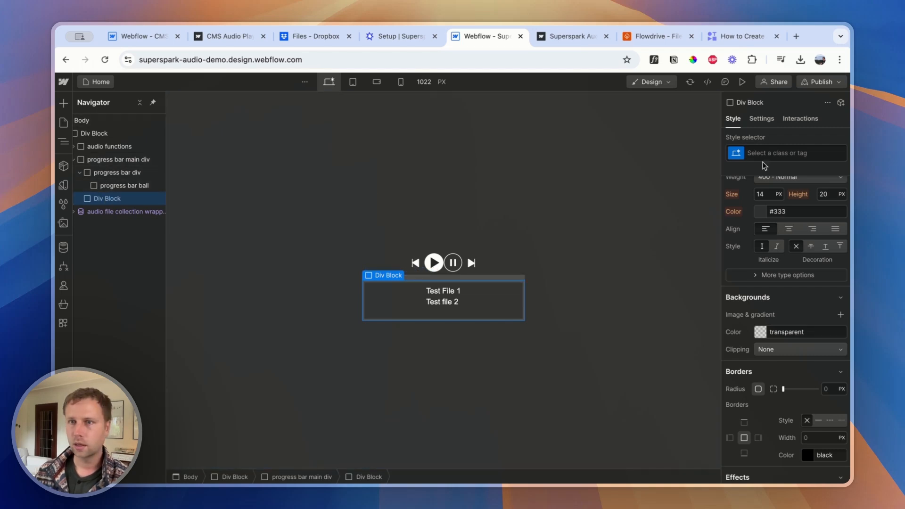
{"action": "scroll", "coordinate": [826, 220], "scroll_direction": "up", "scroll_amount": 5}
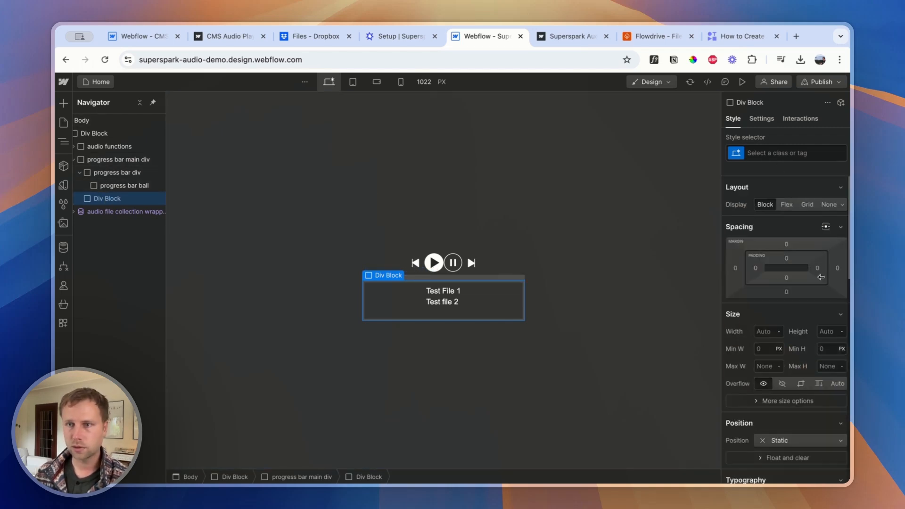
{"action": "left_click", "coordinate": [825, 331]}
{"action": "type", "text": "100%"}
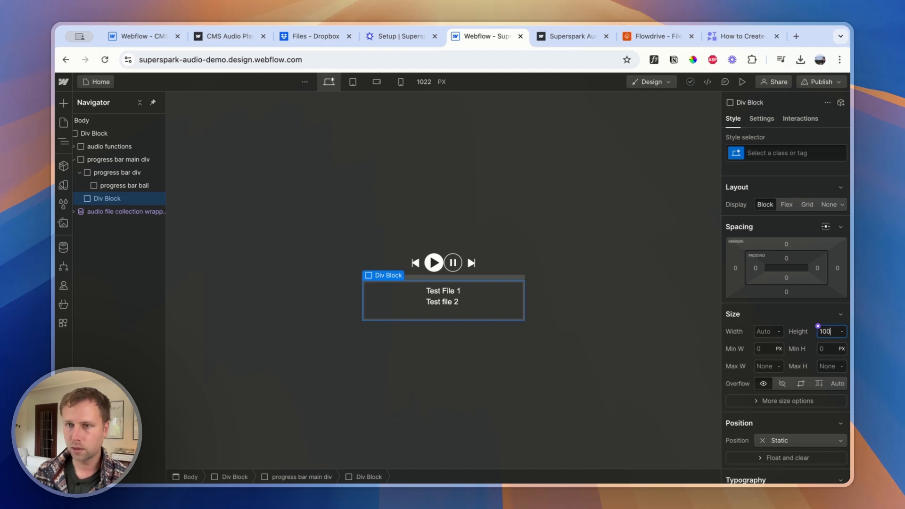
{"action": "key", "text": "Return"}
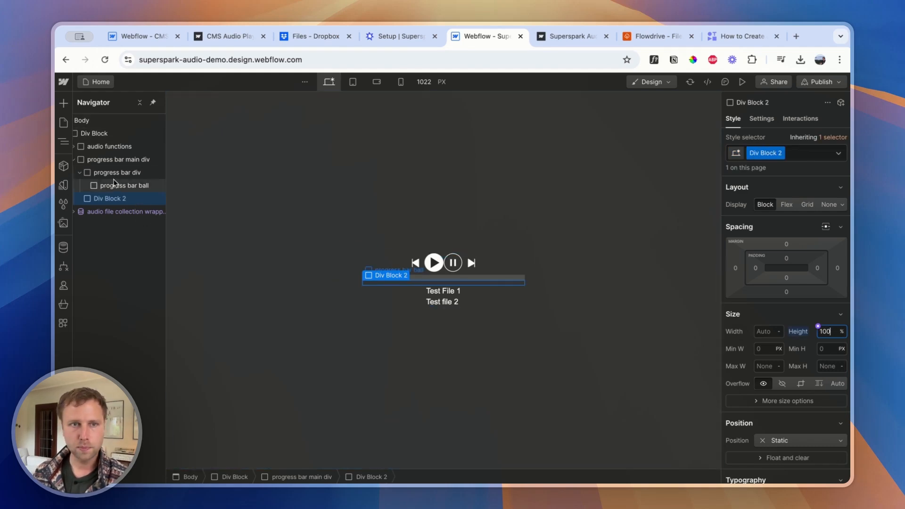
Set the progress bar main div's position to Relative
{"action": "left_click", "coordinate": [109, 160]}
{"action": "left_click", "coordinate": [108, 201]}
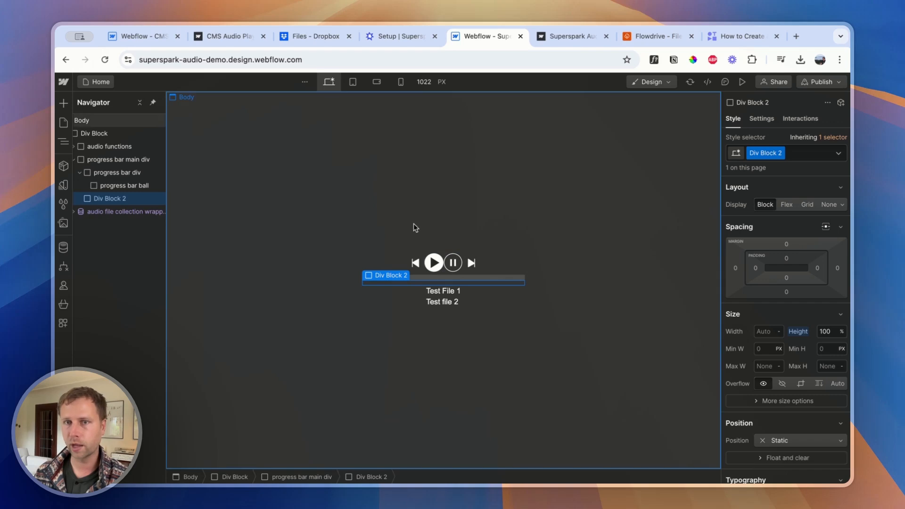
{"action": "scroll", "coordinate": [786, 346], "scroll_direction": "down", "scroll_amount": 3}
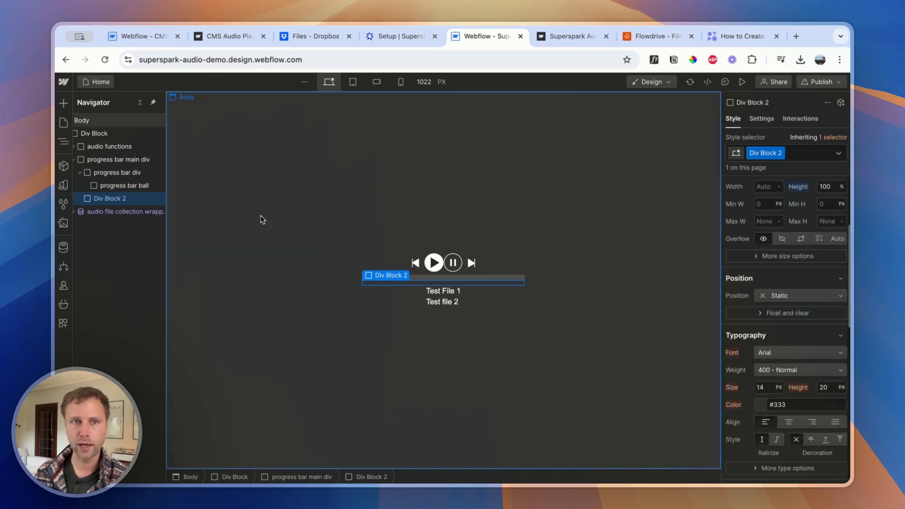
{"action": "left_click", "coordinate": [119, 159]}
{"action": "left_click", "coordinate": [787, 356]}
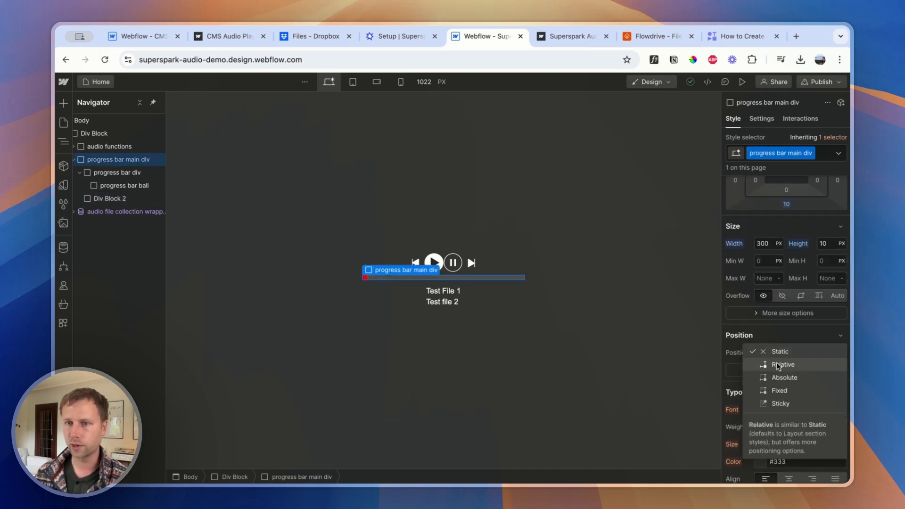
{"action": "left_click", "coordinate": [777, 365]}
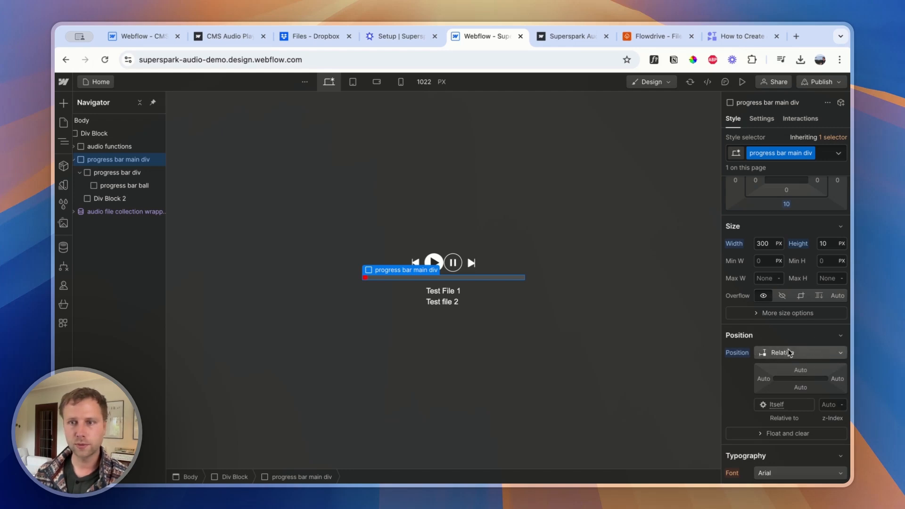
Rename the class of the second div inside the progress bar main div to "timeline select div"
{"action": "left_click", "coordinate": [125, 199]}
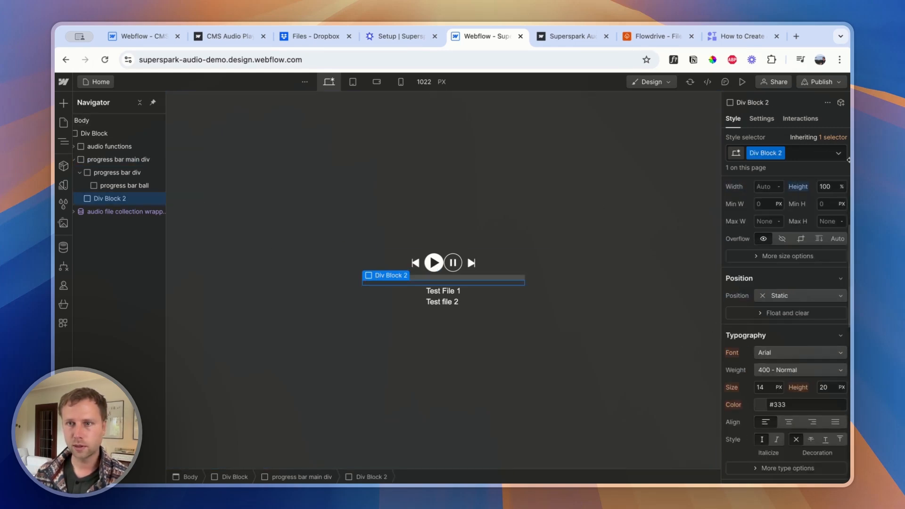
{"action": "double_click", "coordinate": [773, 153]}
{"action": "type", "text": "time"}
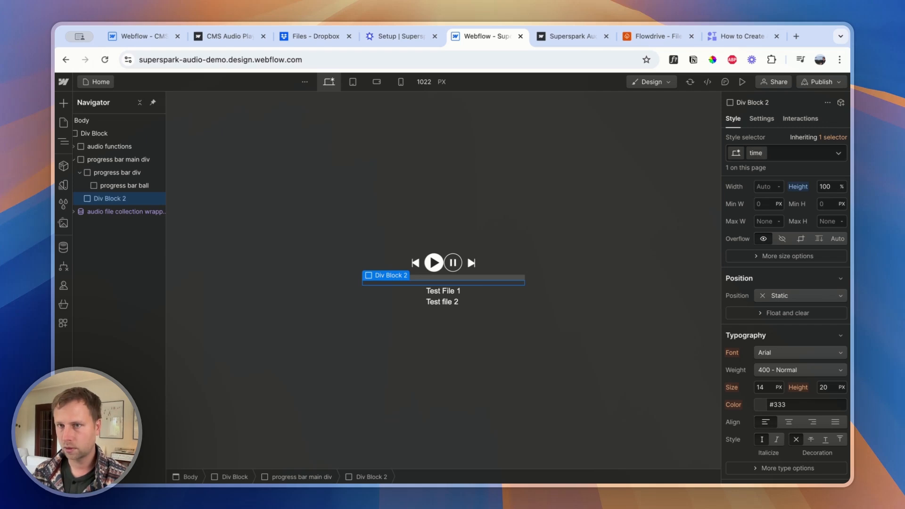
{"action": "type", "text": "line se"}
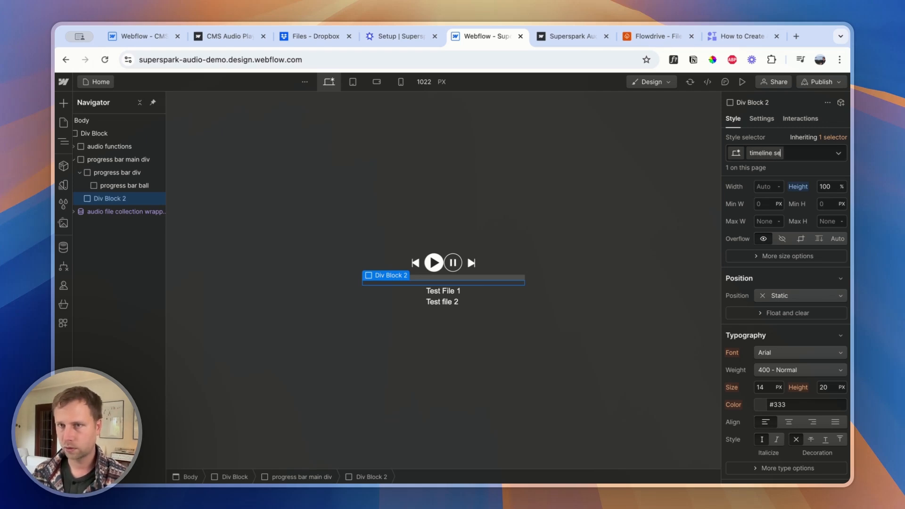
{"action": "type", "text": "lect div"}
{"action": "key", "text": "Return"}
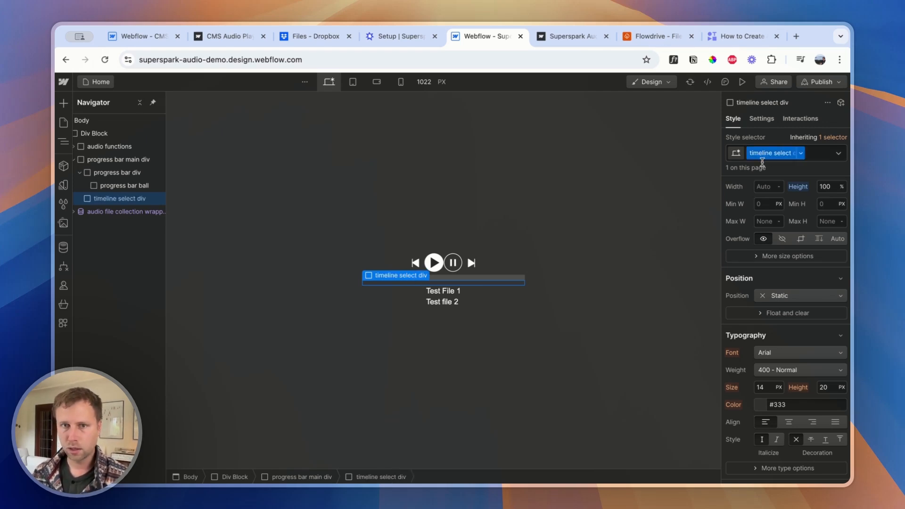
Position the timeline select div as Absolute with the Full preset covering its parent, and set its z-index to 100
{"action": "scroll", "coordinate": [818, 277], "scroll_direction": "up", "scroll_amount": 1}
{"action": "scroll", "coordinate": [813, 287], "scroll_direction": "up", "scroll_amount": 2}
{"action": "scroll", "coordinate": [800, 337], "scroll_direction": "down", "scroll_amount": 4}
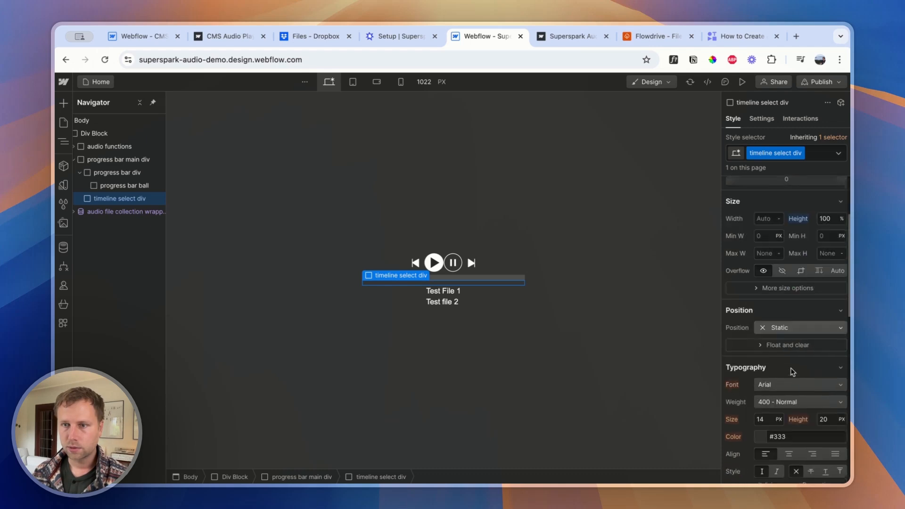
{"action": "left_click", "coordinate": [779, 307]}
{"action": "left_click", "coordinate": [785, 324]}
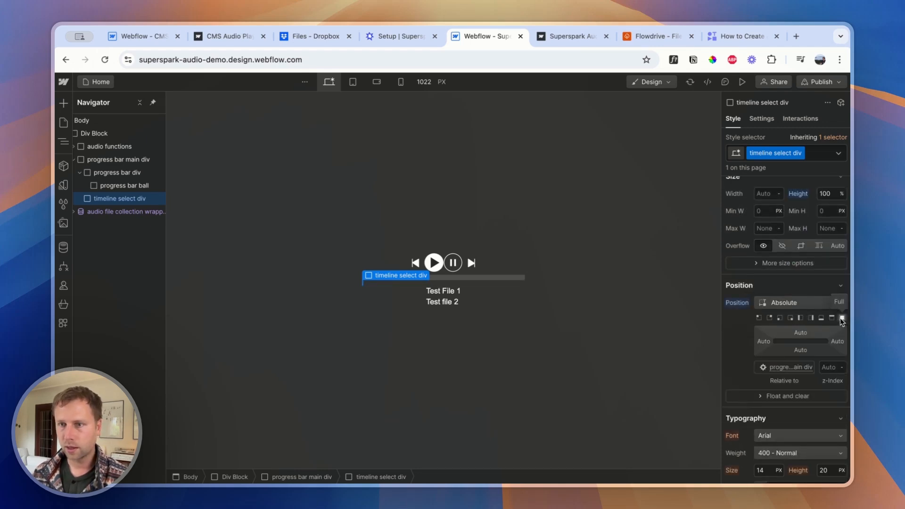
{"action": "left_click", "coordinate": [842, 318]}
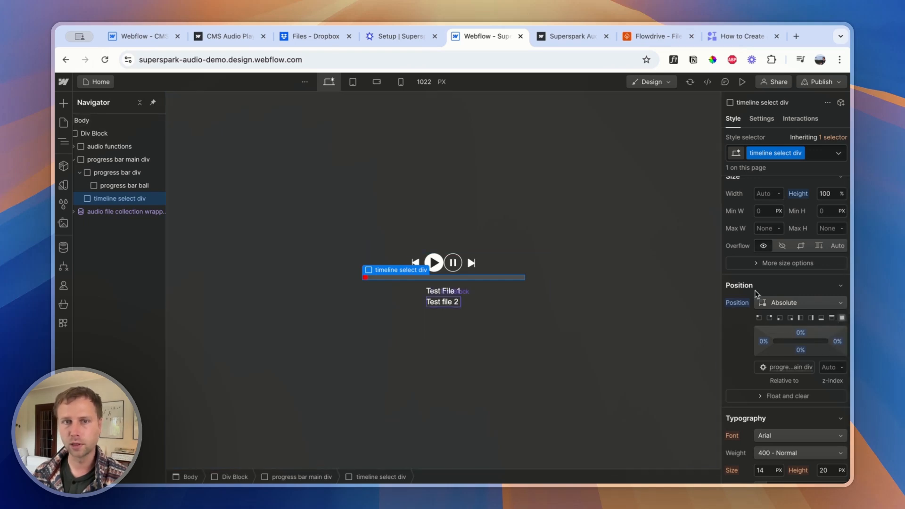
{"action": "left_click", "coordinate": [830, 368]}
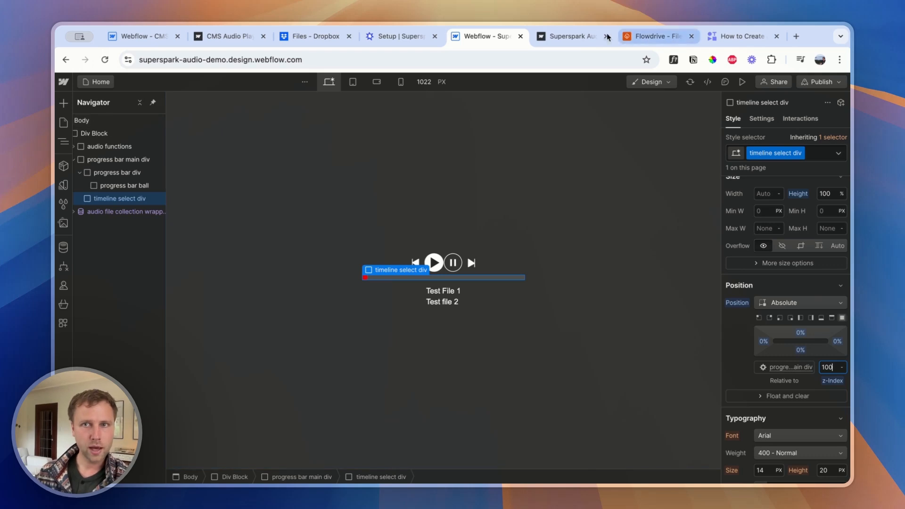
In the Supersparks setup, examine the Duration and Elapsed time functions and leave Elapsed time selected
{"action": "left_click", "coordinate": [388, 36]}
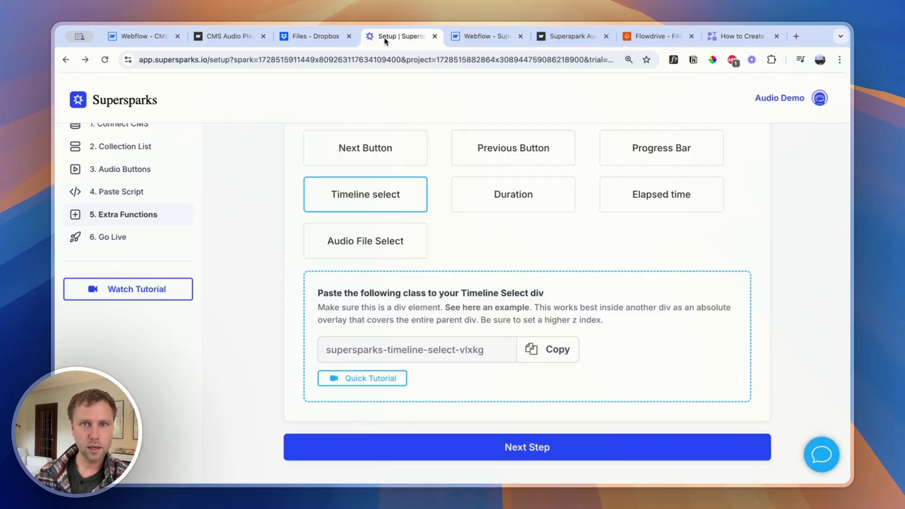
{"action": "left_click", "coordinate": [525, 202]}
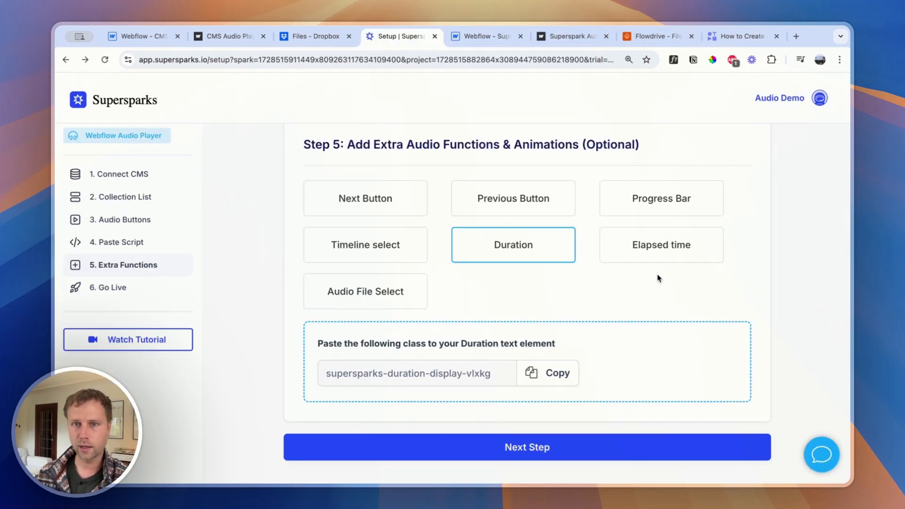
{"action": "left_click", "coordinate": [640, 246]}
{"action": "left_click", "coordinate": [495, 246]}
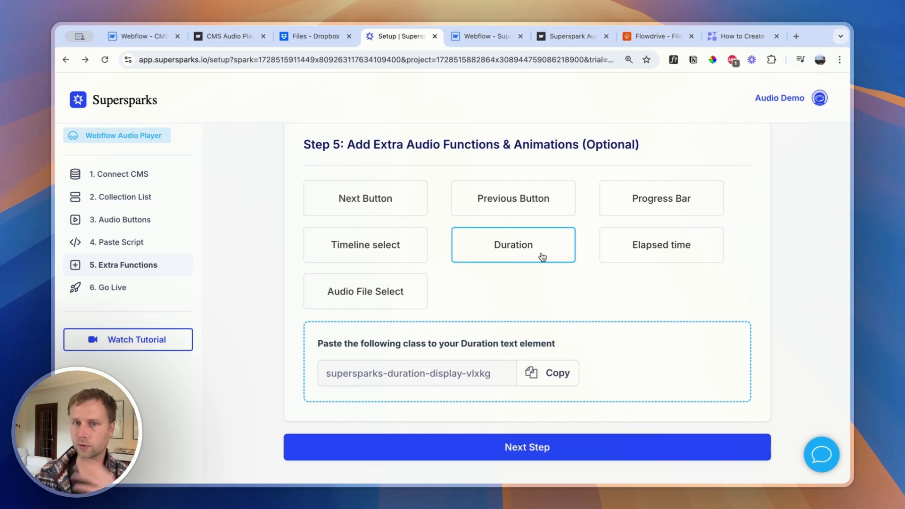
{"action": "left_click", "coordinate": [642, 252]}
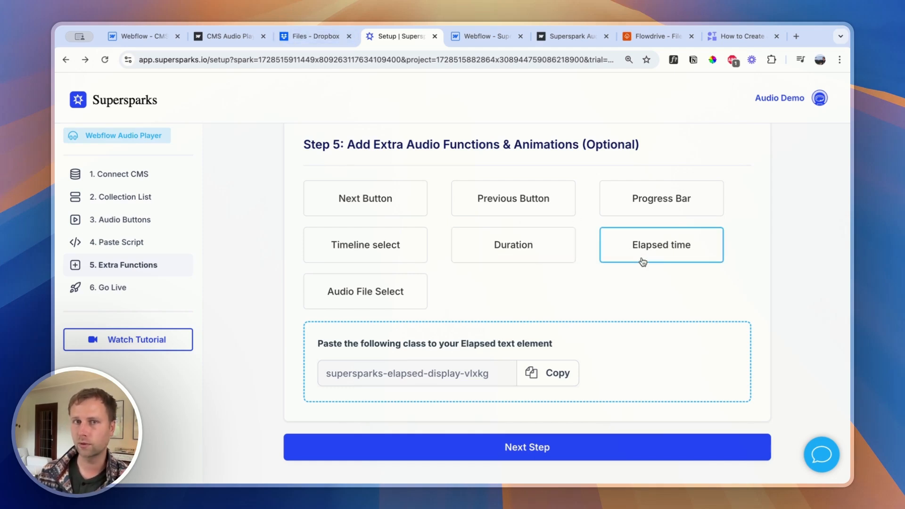
In Webflow, wrap the progress bar main div in a new div block and add a text block above it inside that wrapper
{"action": "left_click", "coordinate": [486, 36]}
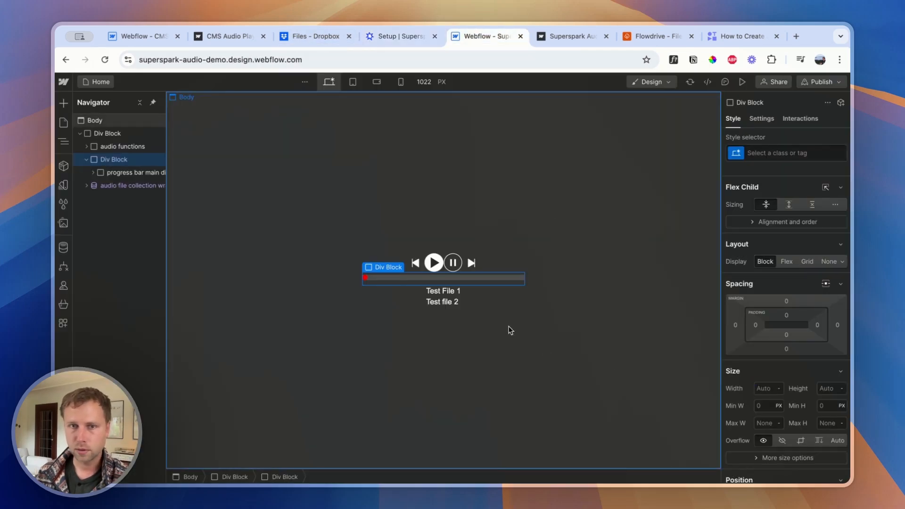
{"action": "left_click", "coordinate": [63, 103]}
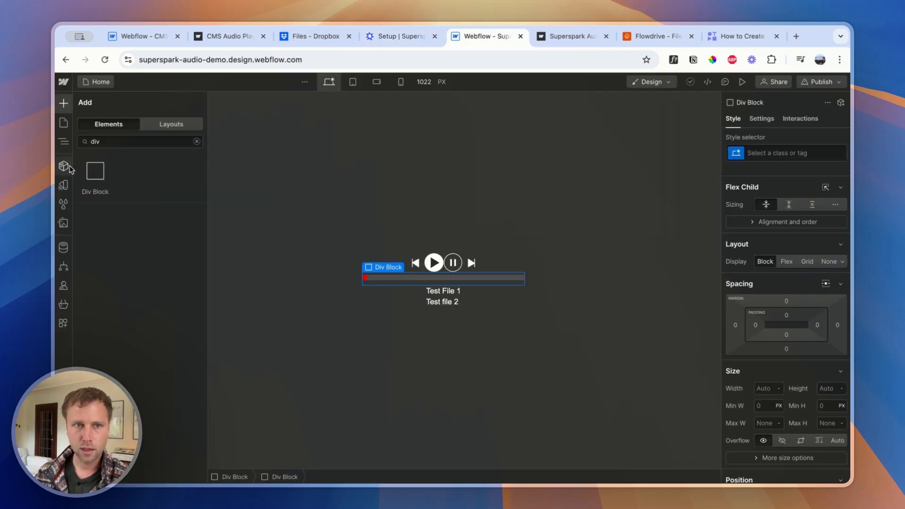
{"action": "double_click", "coordinate": [93, 145]}
{"action": "type", "text": "text"}
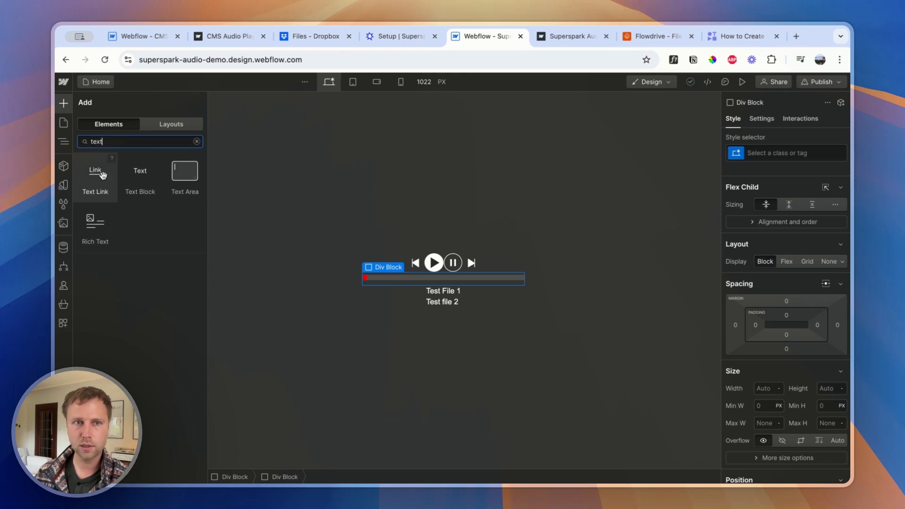
{"action": "left_click_drag", "start_coordinate": [143, 173], "coordinate": [113, 169]}
{"action": "scroll", "coordinate": [781, 358], "scroll_direction": "down", "scroll_amount": 4}
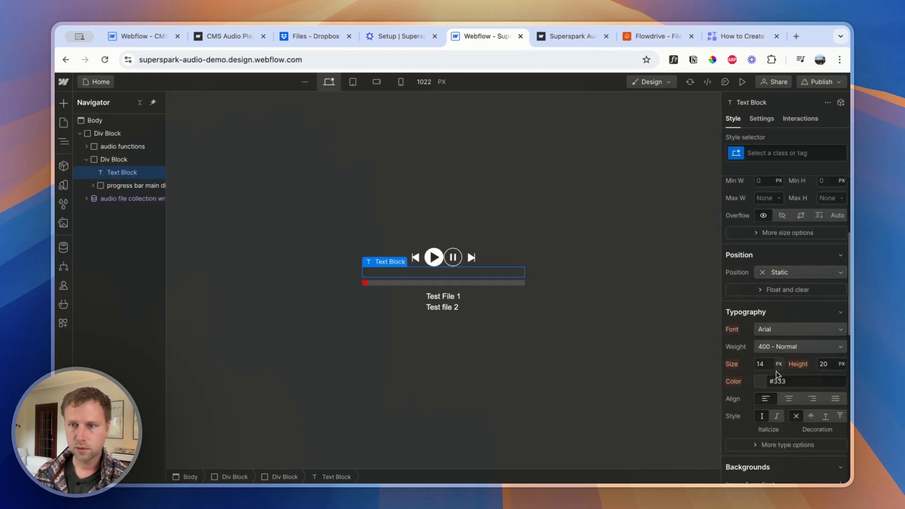
Give the new text block the class "audio player time" and set its text color to #e9e9e9
{"action": "left_click", "coordinate": [763, 155]}
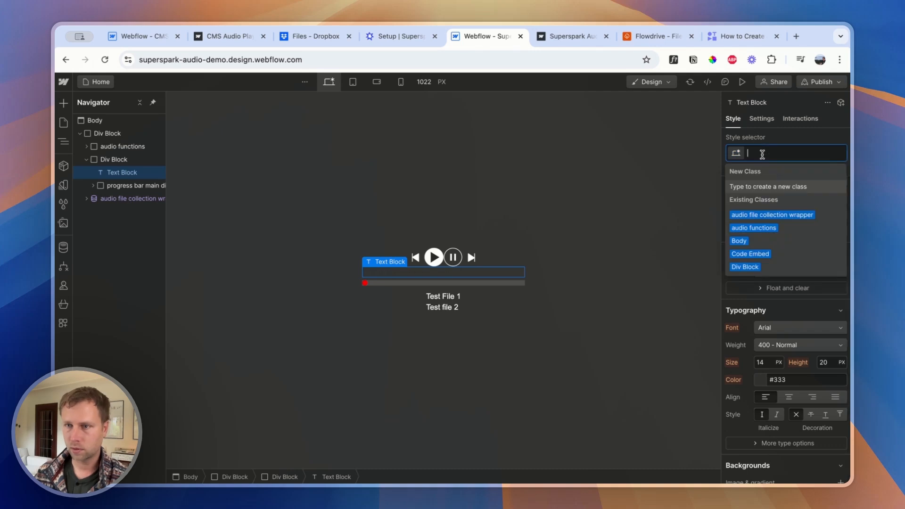
{"action": "type", "text": "audio player time"}
{"action": "key", "text": "Return"}
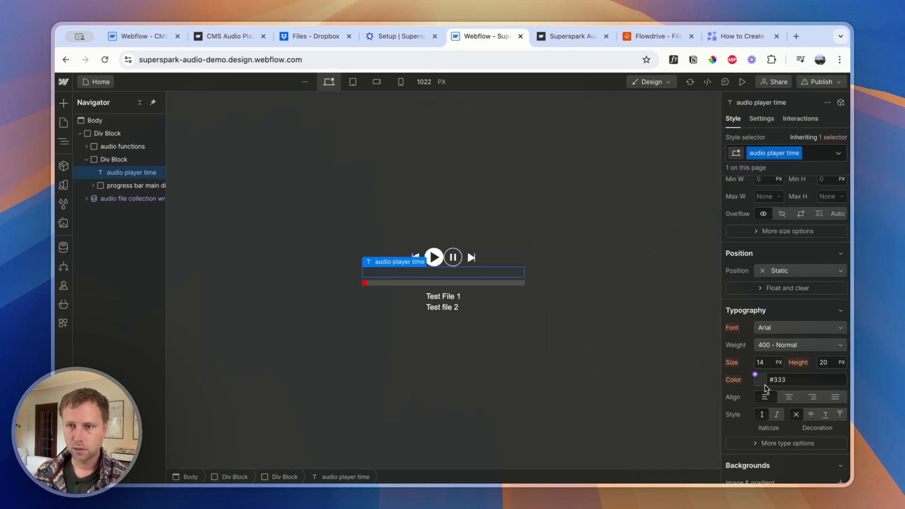
{"action": "left_click", "coordinate": [764, 383]}
{"action": "left_click_drag", "start_coordinate": [739, 255], "coordinate": [715, 211]}
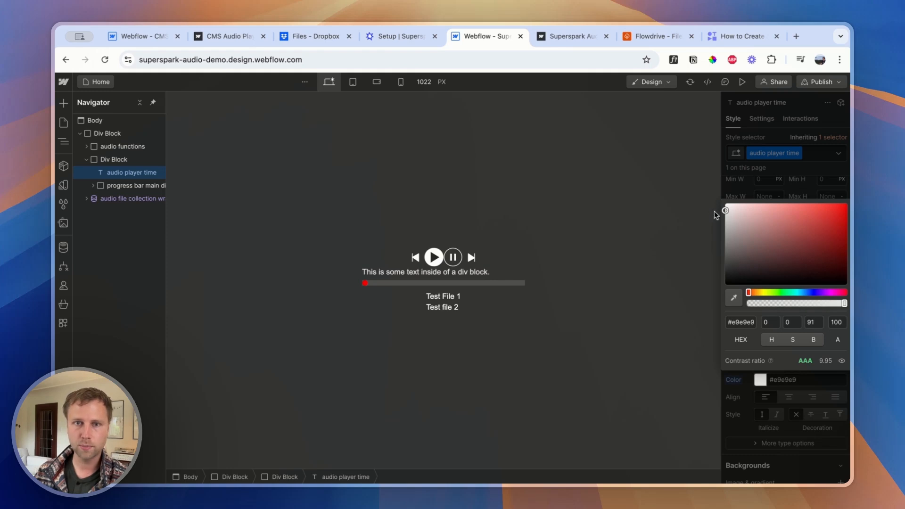
Replace the default text in the audio player time text block with a dash
{"action": "double_click", "coordinate": [491, 271]}
{"action": "key", "text": "BackSpace"}
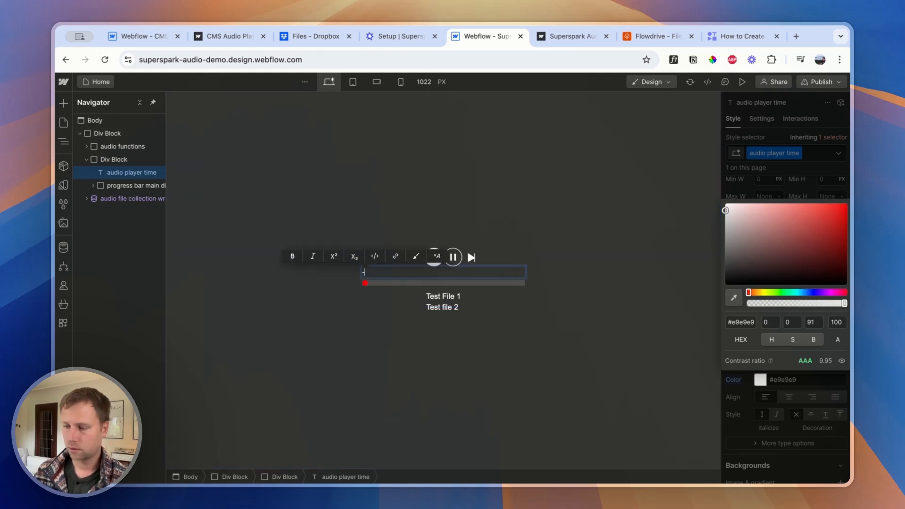
{"action": "key", "text": "Escape"}
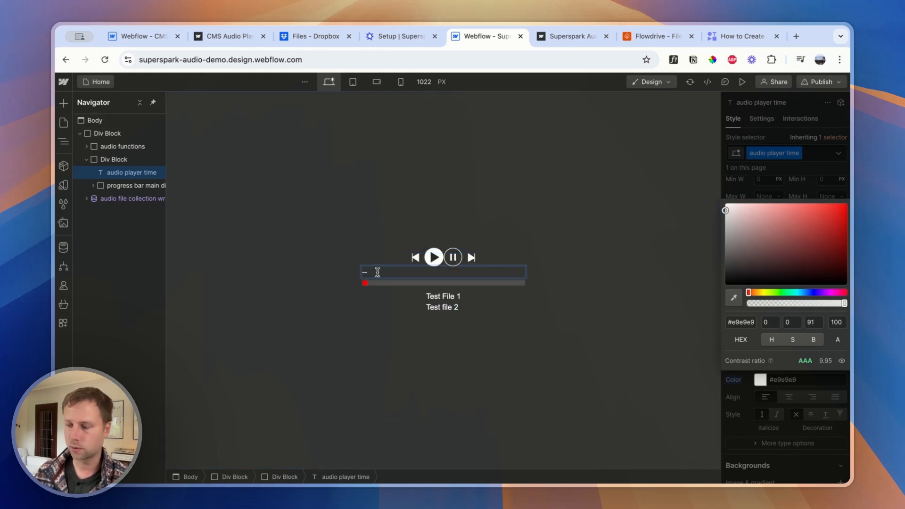
Give the div block around the progress bar the class "timeline div main" and set its display to Flex
{"action": "left_click", "coordinate": [327, 279]}
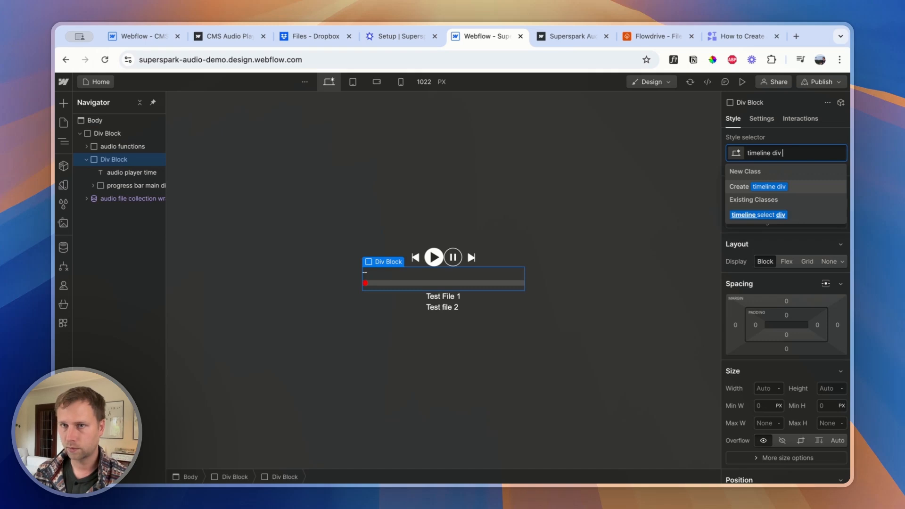
{"action": "type", "text": "main"}
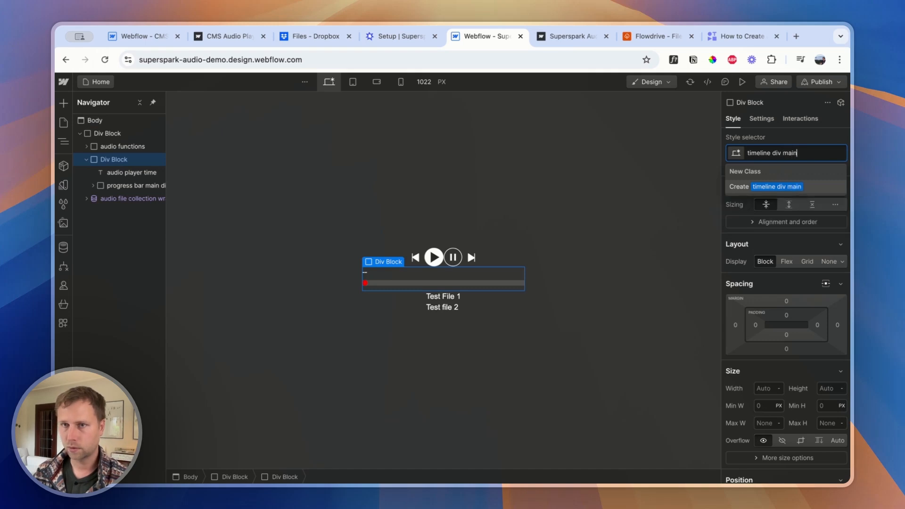
{"action": "key", "text": "Return"}
{"action": "left_click", "coordinate": [787, 263]}
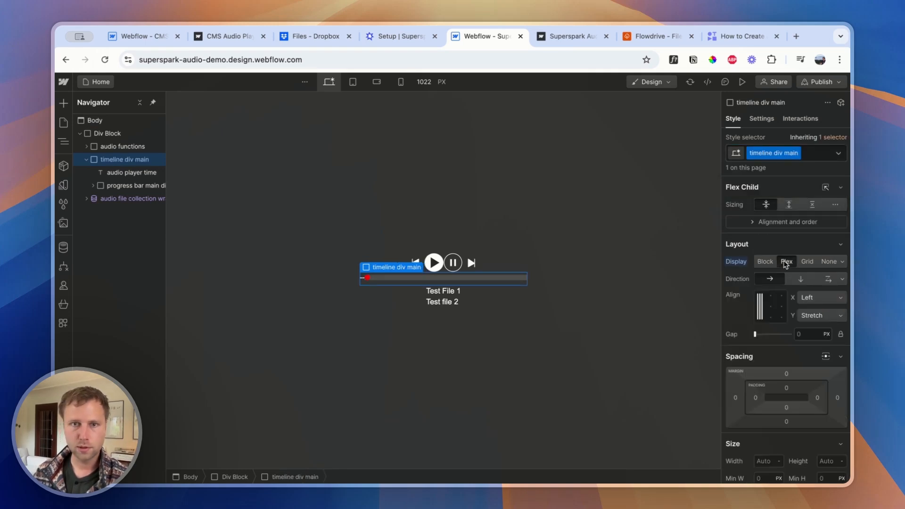
{"action": "left_click", "coordinate": [370, 277]}
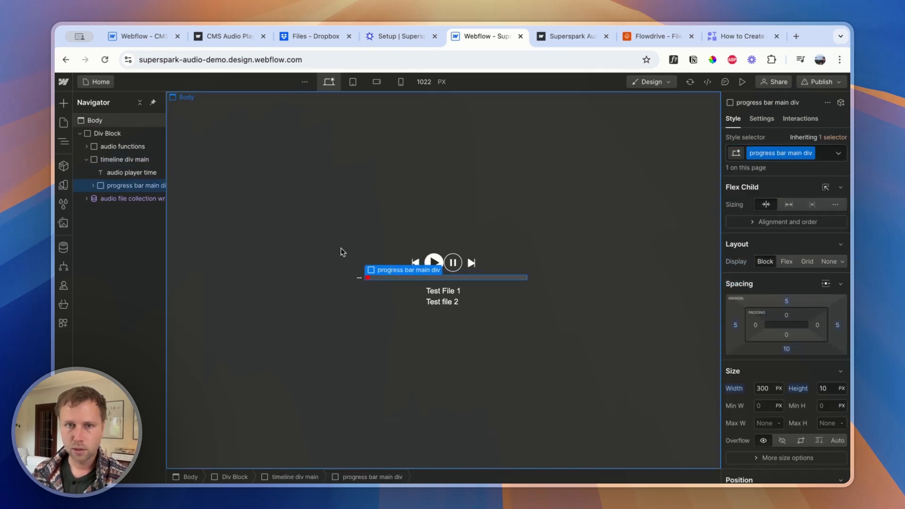
{"action": "left_click", "coordinate": [359, 280]}
{"action": "left_click", "coordinate": [571, 41]}
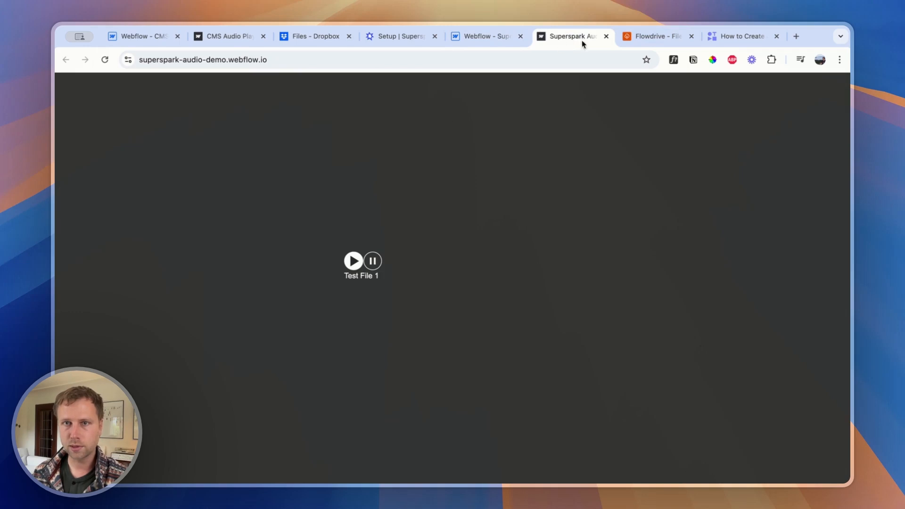
{"action": "left_click", "coordinate": [216, 42]}
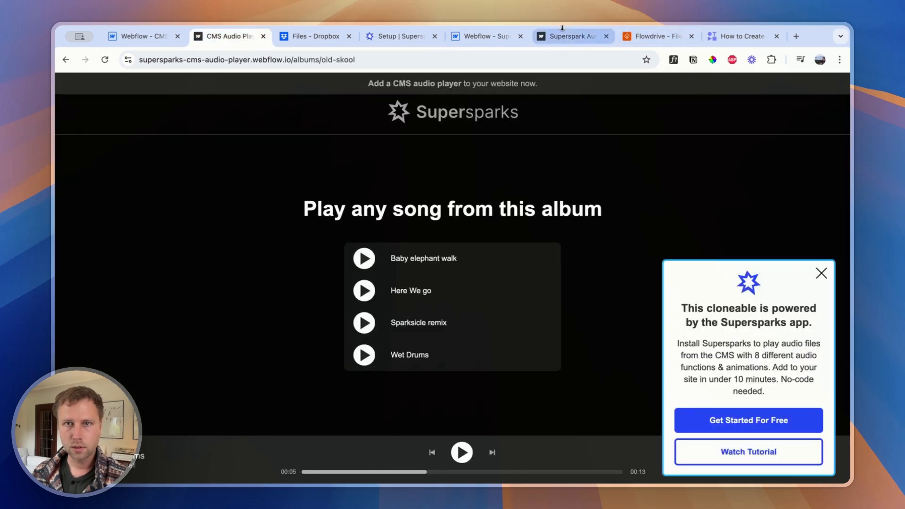
{"action": "left_click", "coordinate": [547, 38]}
{"action": "left_click", "coordinate": [477, 39]}
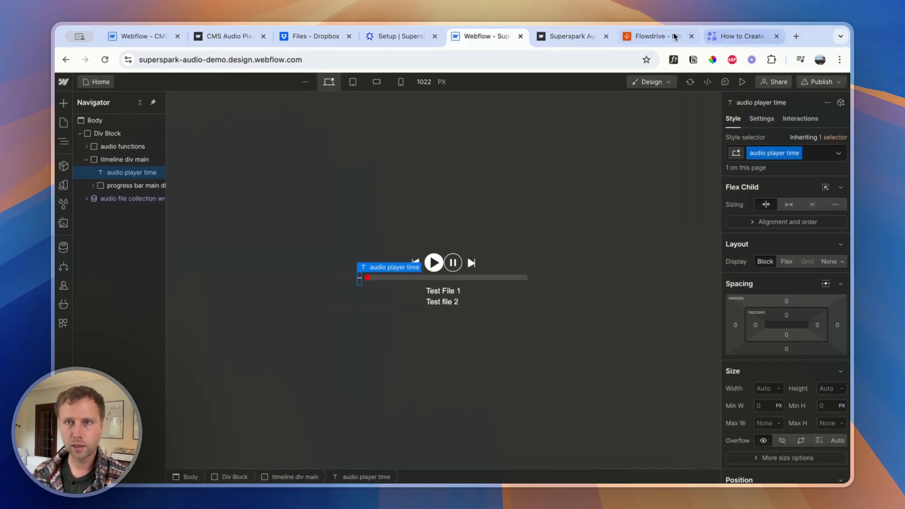
{"action": "left_click", "coordinate": [559, 41]}
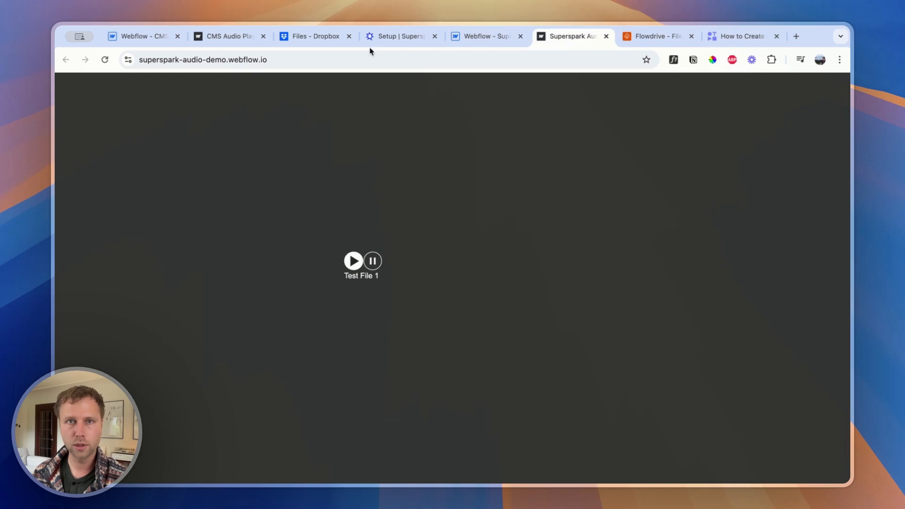
Try adding the class supersparks-elapsed-display-vlxkg, copied from the Supersparks setup, to the audio player time text in Webflow, and undo it
{"action": "left_click", "coordinate": [394, 37]}
{"action": "left_click", "coordinate": [548, 373]}
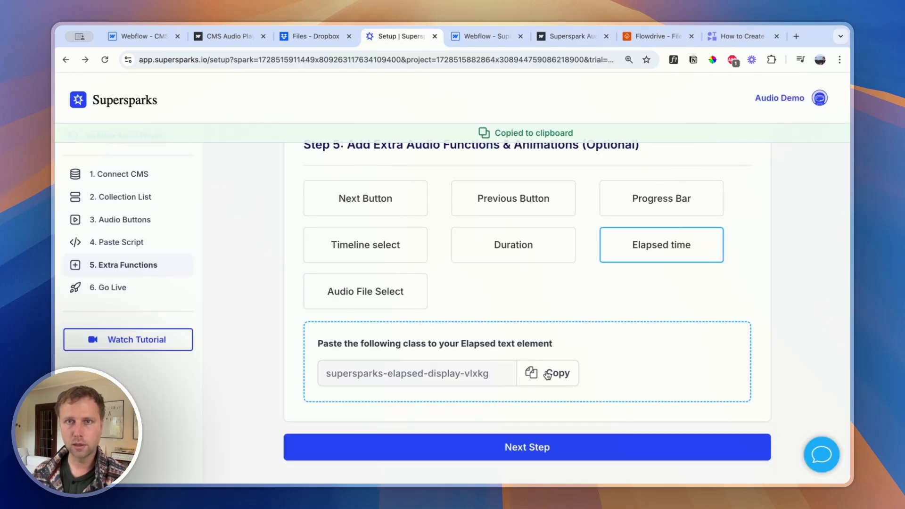
{"action": "left_click", "coordinate": [480, 38]}
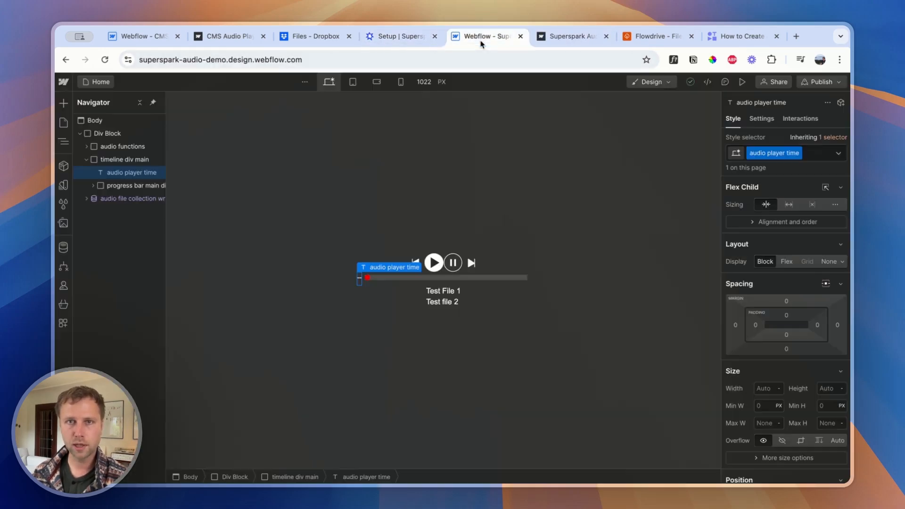
{"action": "left_click", "coordinate": [808, 153]}
{"action": "key", "text": "super+v"}
{"action": "left_click", "coordinate": [799, 188]}
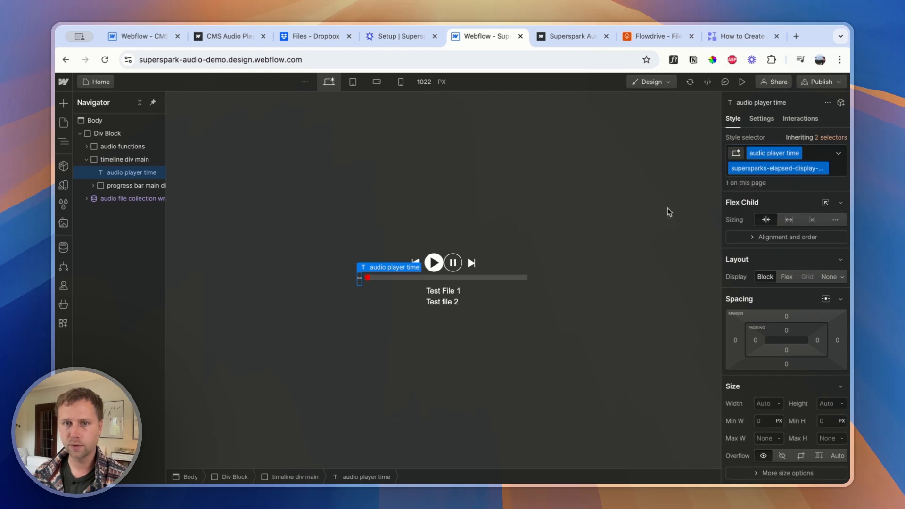
{"action": "key", "text": "super+z"}
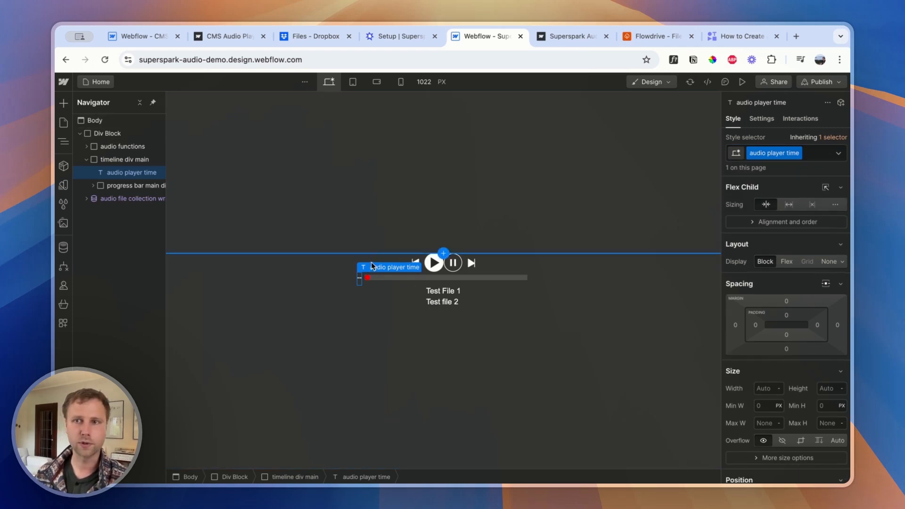
Duplicate the audio player time text block so the copy sits after the progress bar main div inside timeline div main
{"action": "left_click", "coordinate": [113, 163]}
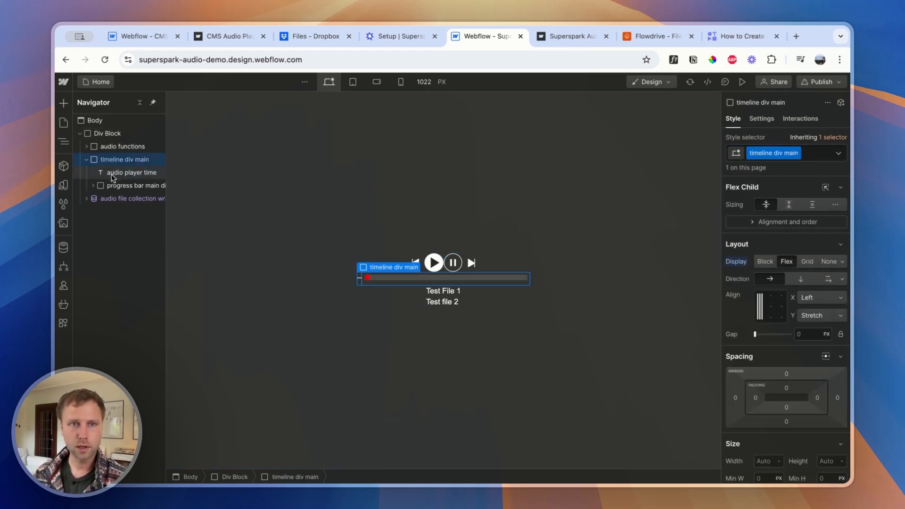
{"action": "key", "text": "super+v"}
{"action": "left_click", "coordinate": [117, 199]}
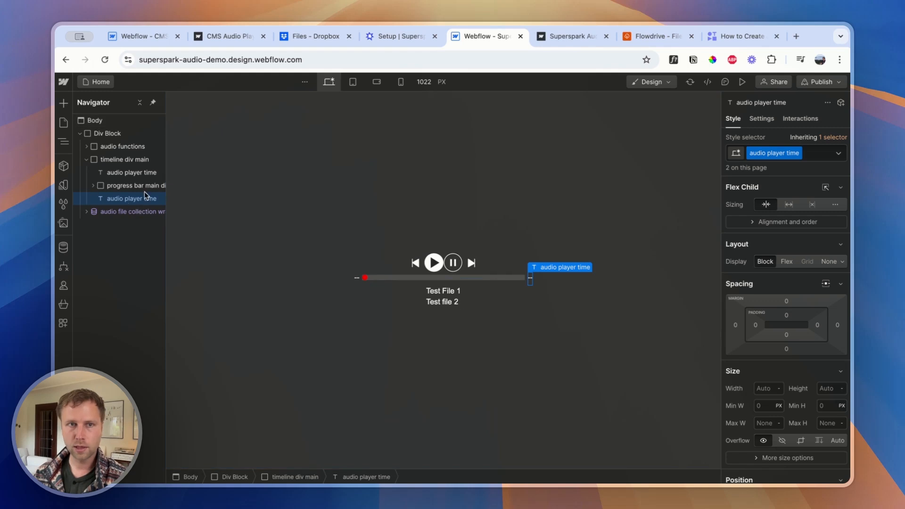
Copy the elapsed time class supersparks-elapsed-display-vlxkg from the Supersparks setup and add it to the first audio player time text in Webflow
{"action": "left_click", "coordinate": [119, 173]}
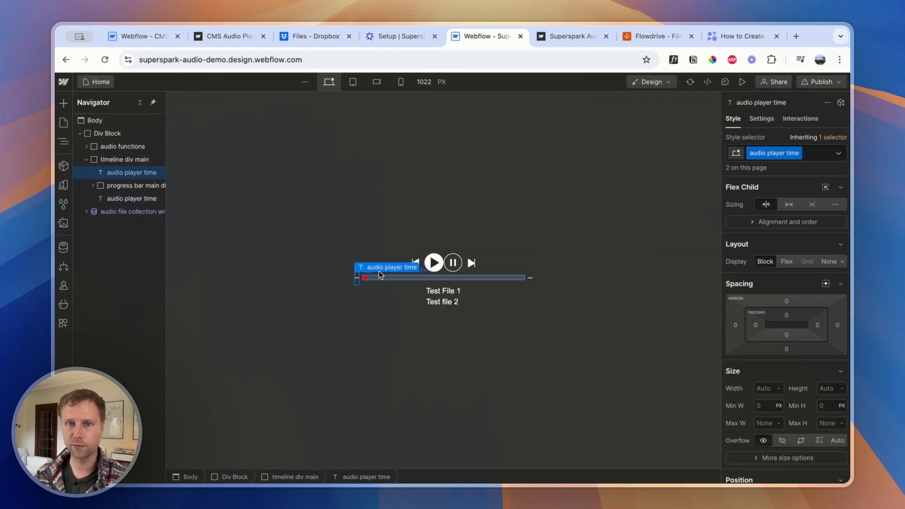
{"action": "left_click", "coordinate": [818, 153]}
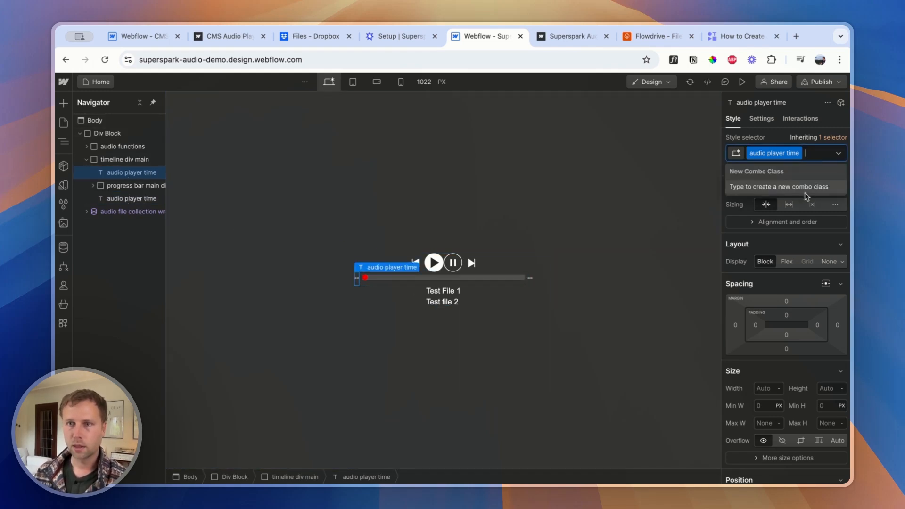
{"action": "left_click", "coordinate": [590, 37]}
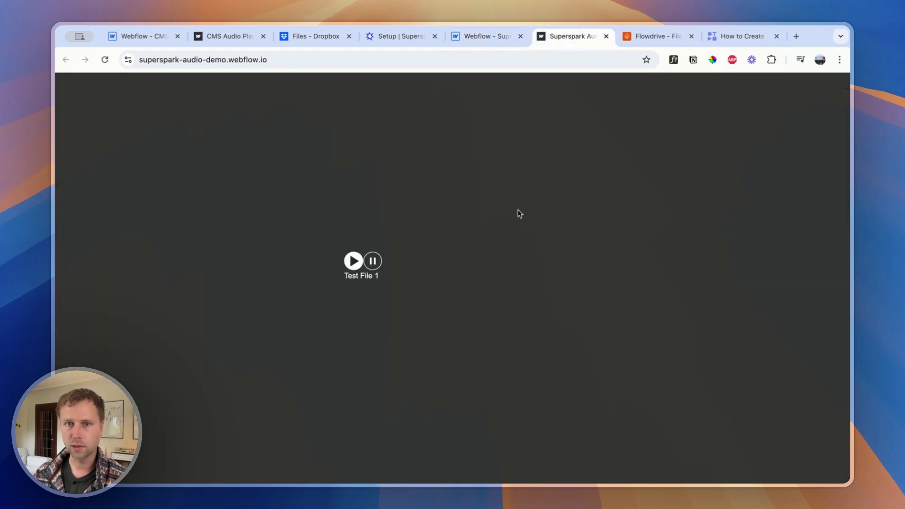
{"action": "left_click", "coordinate": [401, 36]}
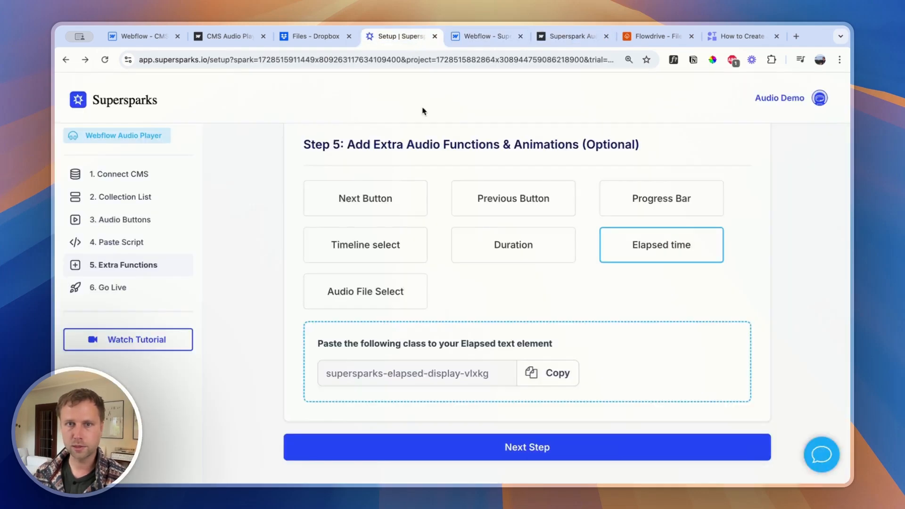
{"action": "left_click", "coordinate": [532, 374]}
{"action": "left_click", "coordinate": [480, 38]}
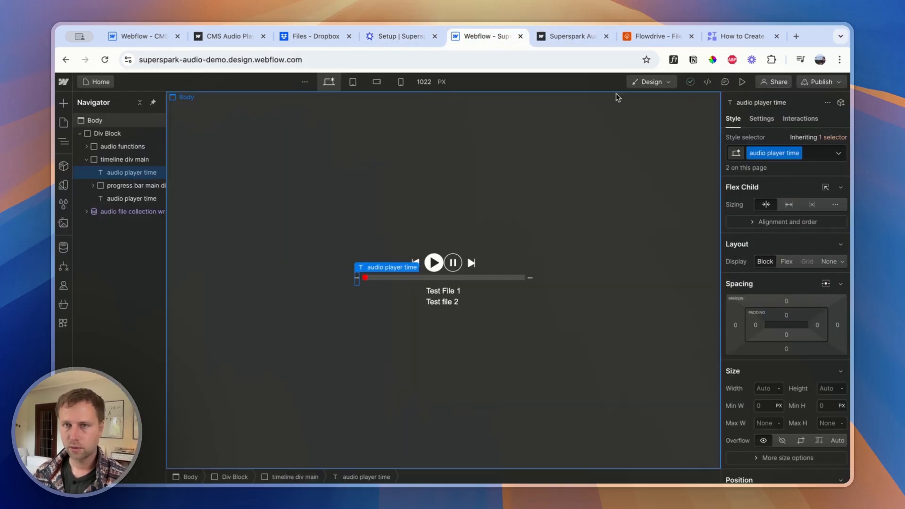
{"action": "left_click", "coordinate": [815, 156]}
{"action": "key", "text": "super+v"}
{"action": "key", "text": "Return"}
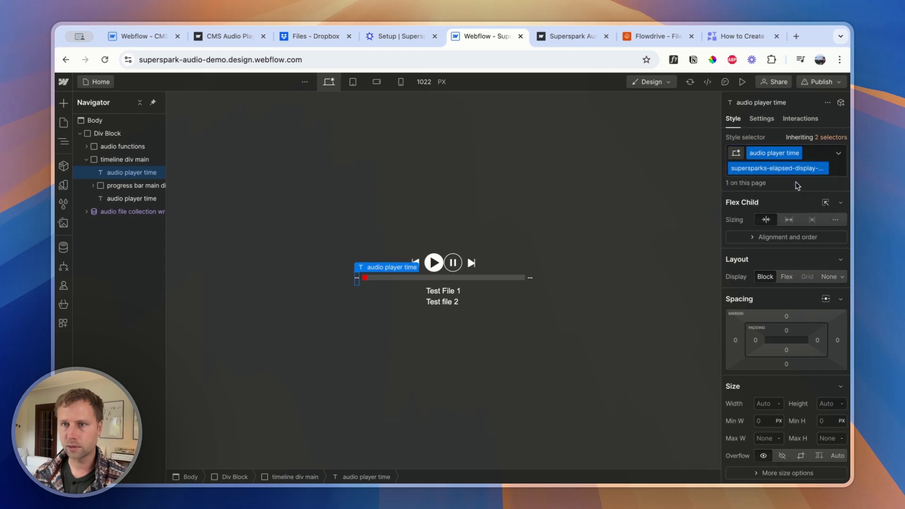
Copy the duration class supersparks-duration-display-vlxkg from Supersparks, add it to the second audio player time text in Webflow, and check both texts' classes
{"action": "left_click", "coordinate": [384, 37]}
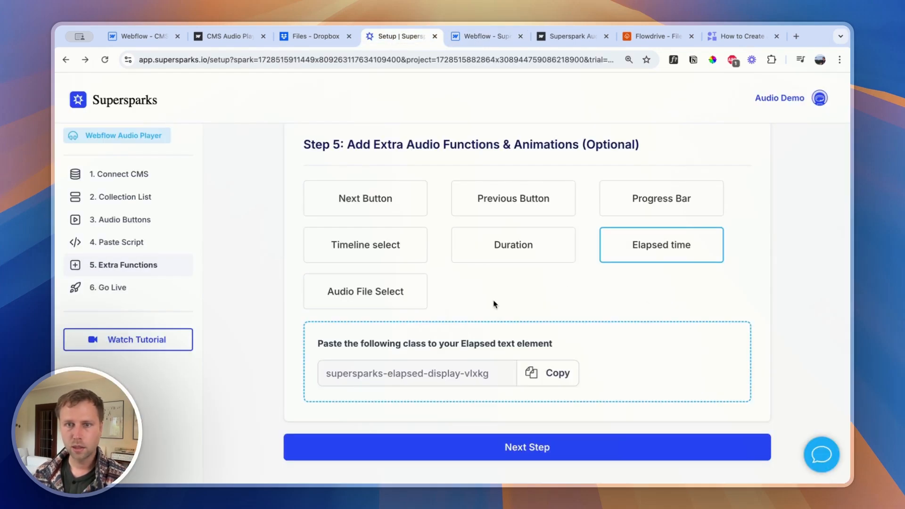
{"action": "left_click", "coordinate": [519, 250]}
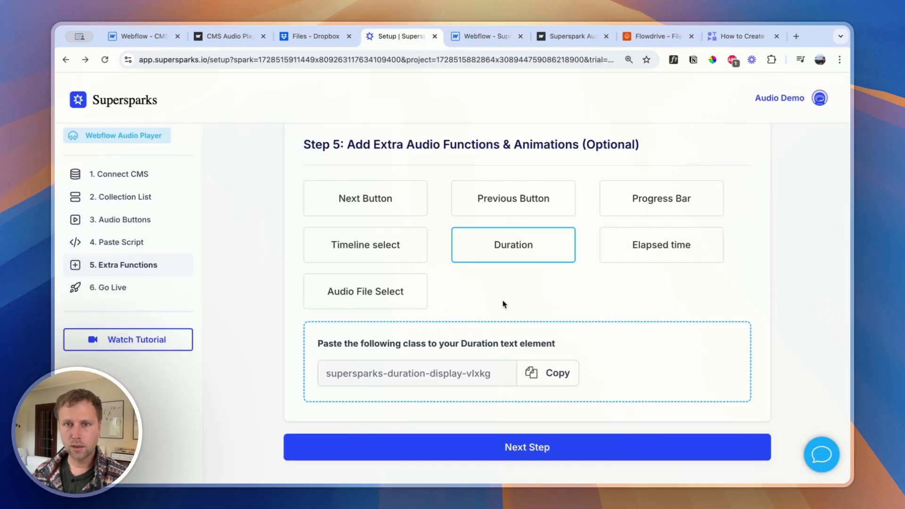
{"action": "left_click", "coordinate": [551, 376]}
{"action": "left_click", "coordinate": [496, 37]}
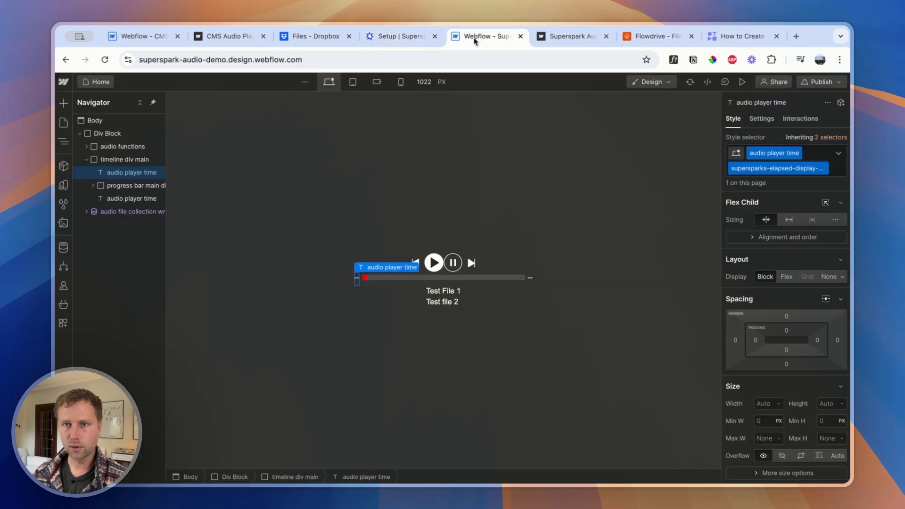
{"action": "left_click", "coordinate": [534, 280]}
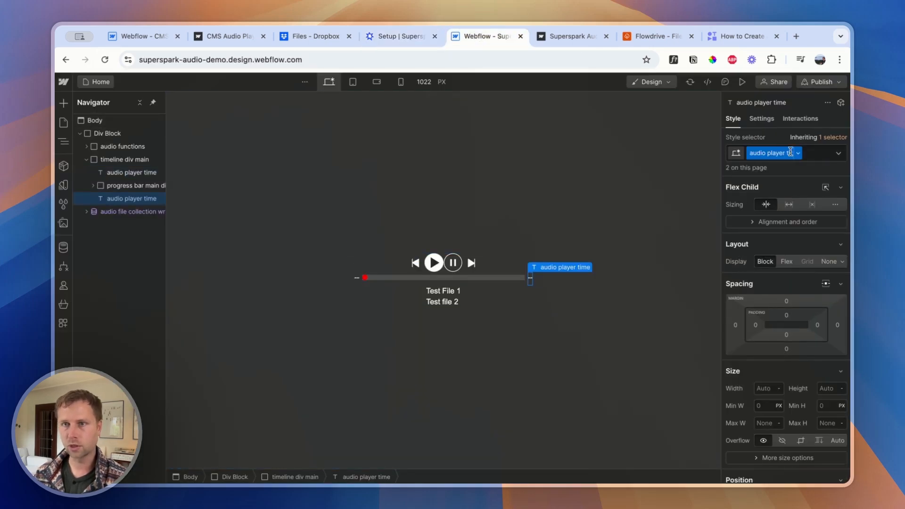
{"action": "left_click", "coordinate": [813, 153]}
{"action": "key", "text": "ctrl+v"}
{"action": "left_click", "coordinate": [806, 189]}
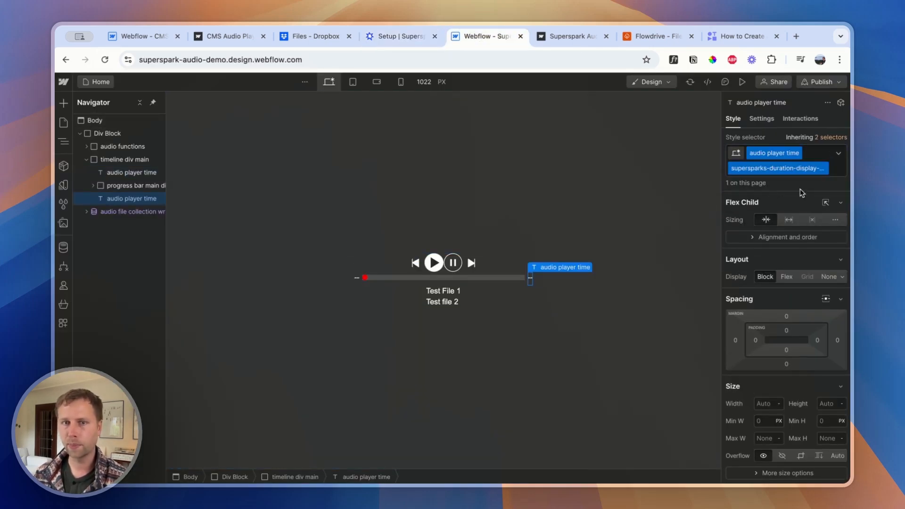
{"action": "left_click", "coordinate": [359, 283]}
{"action": "double_click", "coordinate": [790, 168]}
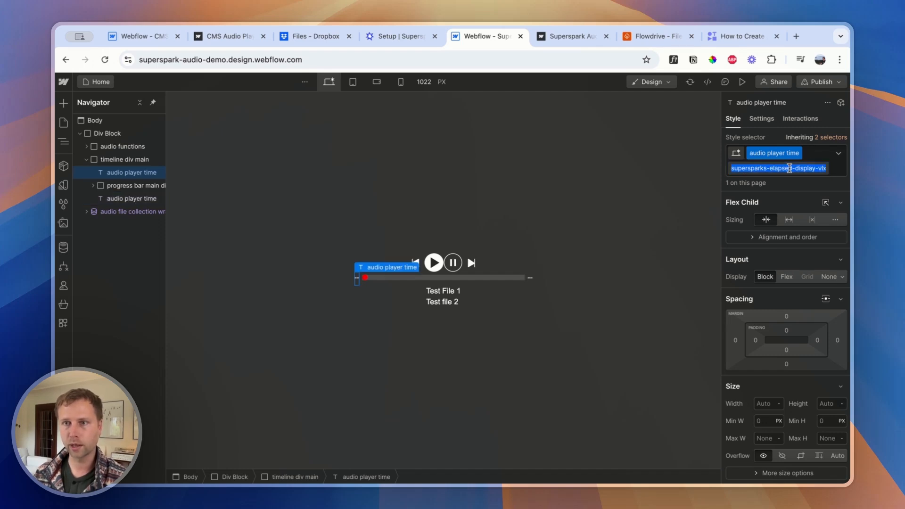
{"action": "left_click", "coordinate": [531, 280]}
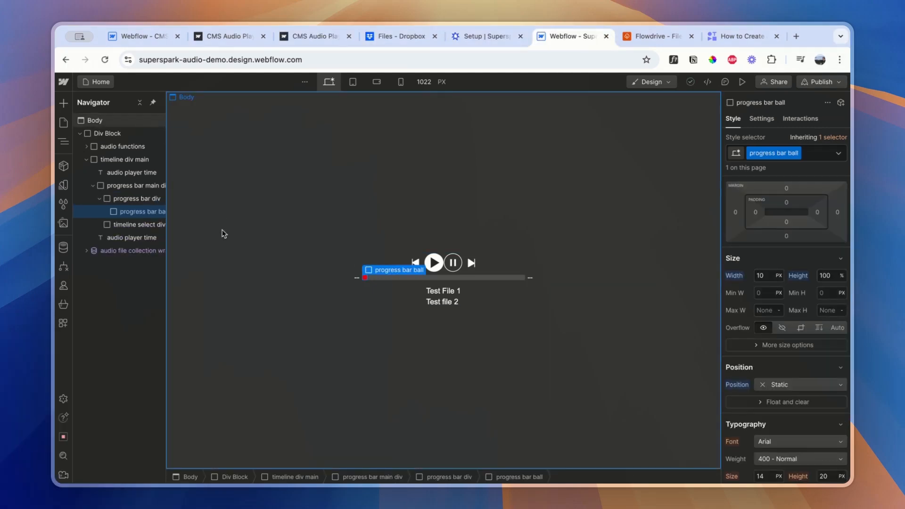
Set the progress bar div's position to Absolute with 0% offsets on all four sides
{"action": "left_click", "coordinate": [135, 199]}
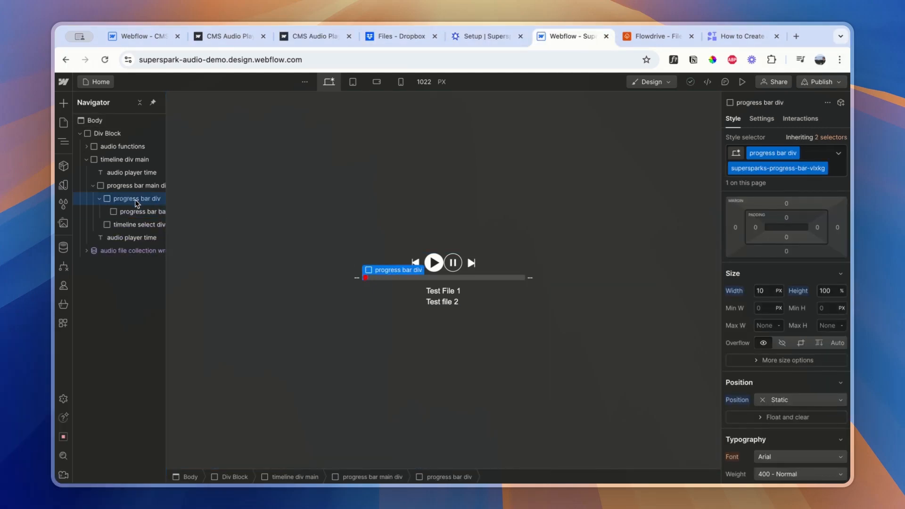
{"action": "left_click", "coordinate": [778, 399]}
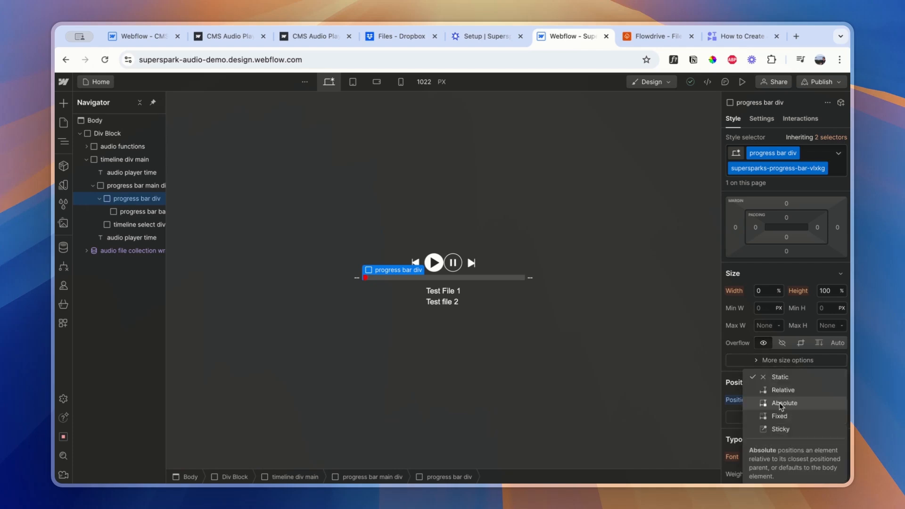
{"action": "left_click", "coordinate": [780, 403]}
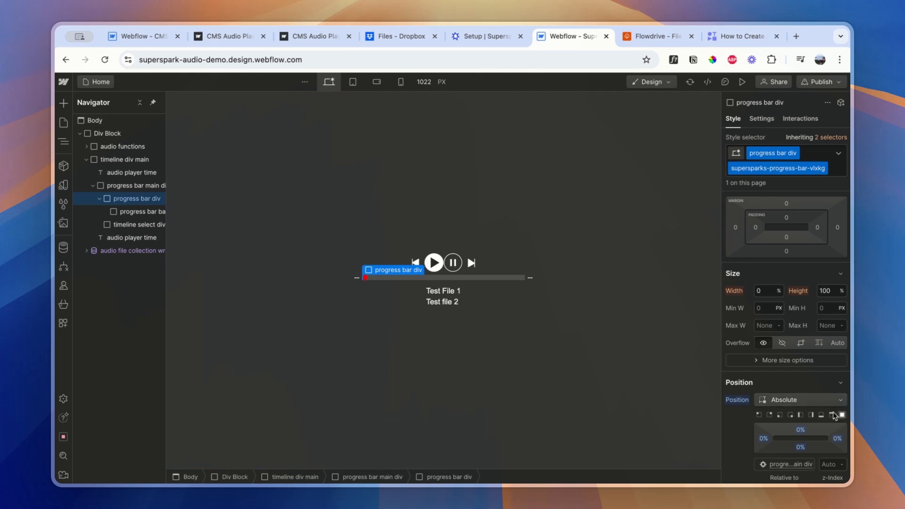
Set the progress bar ball's position to Absolute, with 0% top, right and bottom offsets and an Auto left offset
{"action": "left_click", "coordinate": [134, 212]}
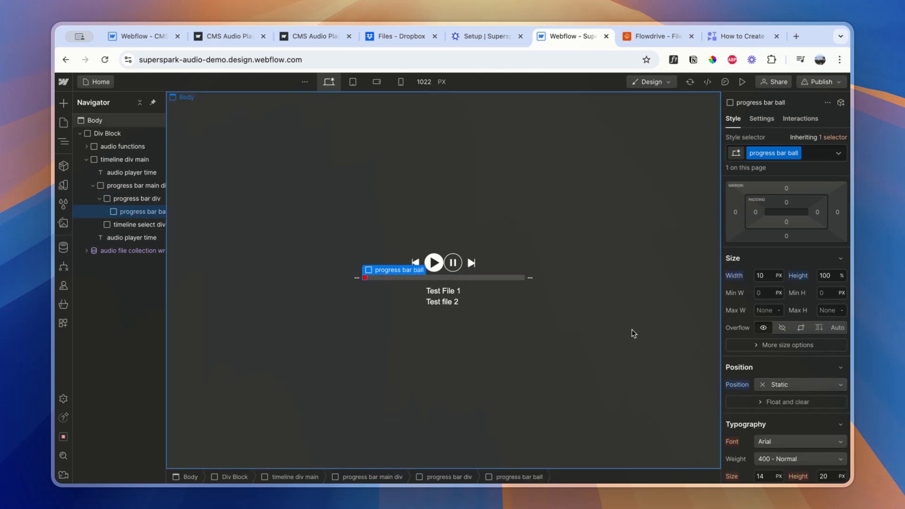
{"action": "left_click", "coordinate": [784, 385]}
{"action": "left_click", "coordinate": [777, 403]}
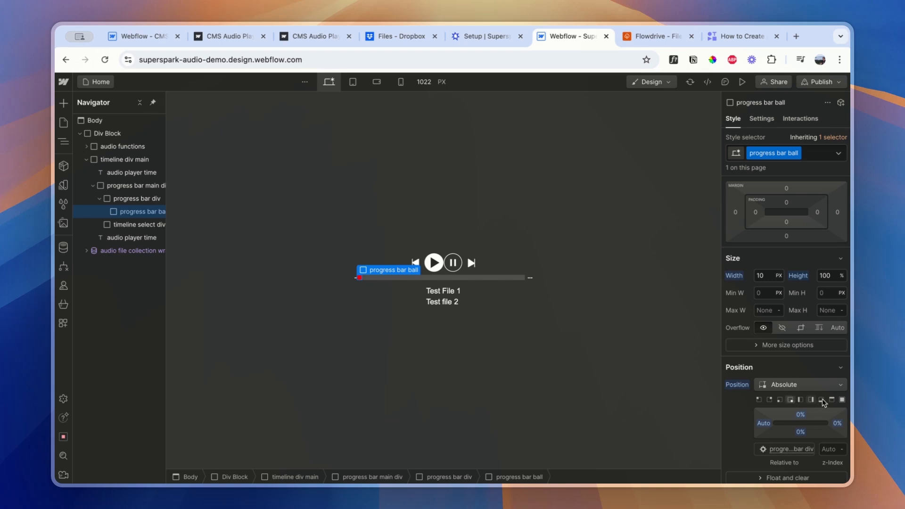
Publish the site to the superspark-audio-demo.webflow.io staging domain and open the live page
{"action": "left_click", "coordinate": [822, 84]}
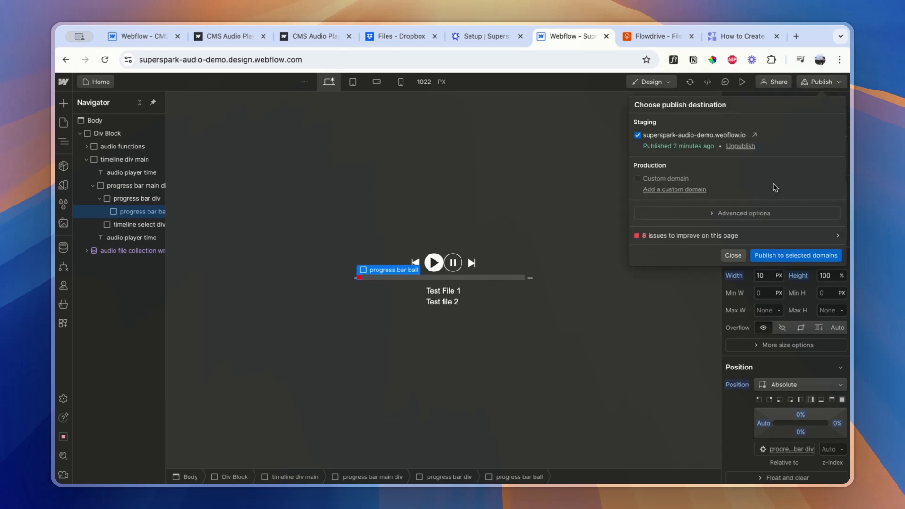
{"action": "left_click", "coordinate": [776, 253]}
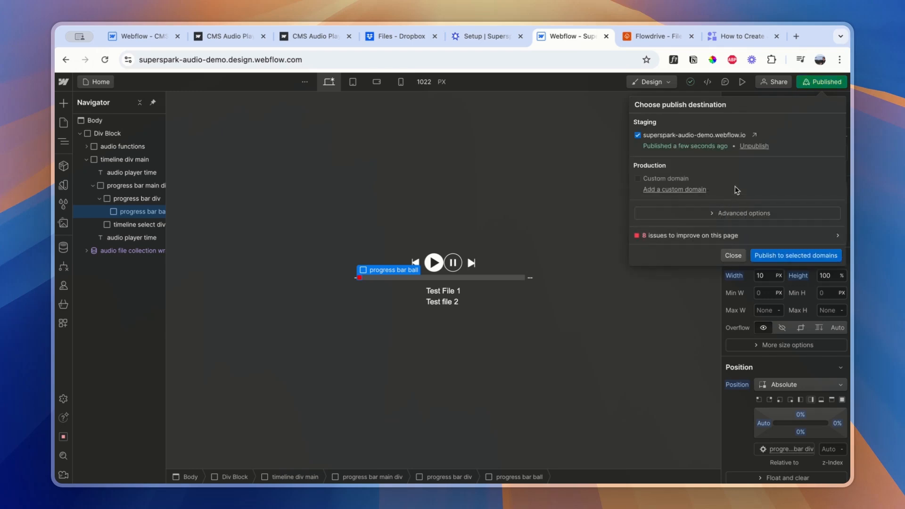
{"action": "left_click", "coordinate": [754, 137]}
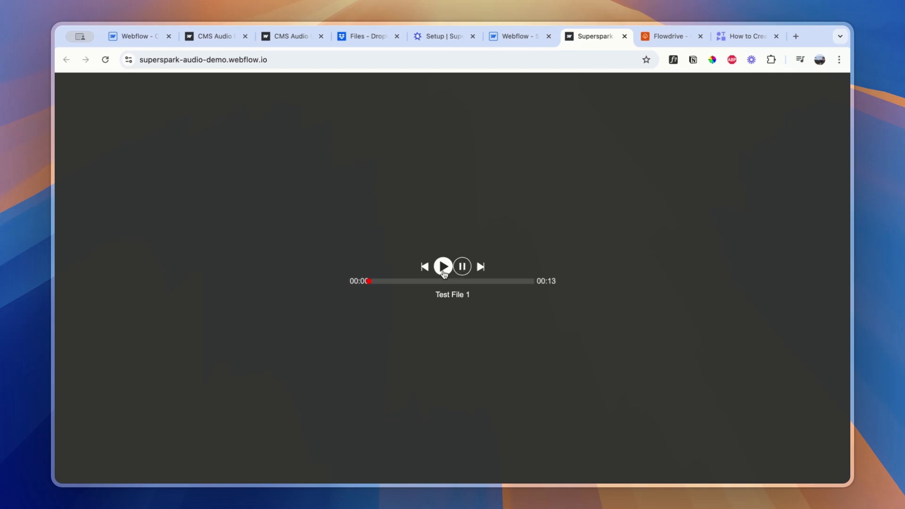
Test the live audio player by playing Test File 1, skipping to the next file and going back to the previous one
{"action": "left_click", "coordinate": [442, 271]}
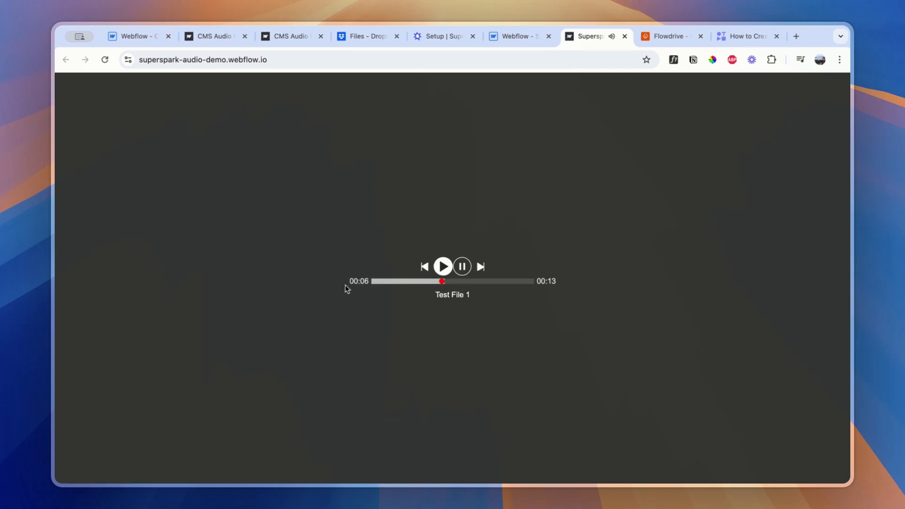
{"action": "left_click", "coordinate": [479, 267]}
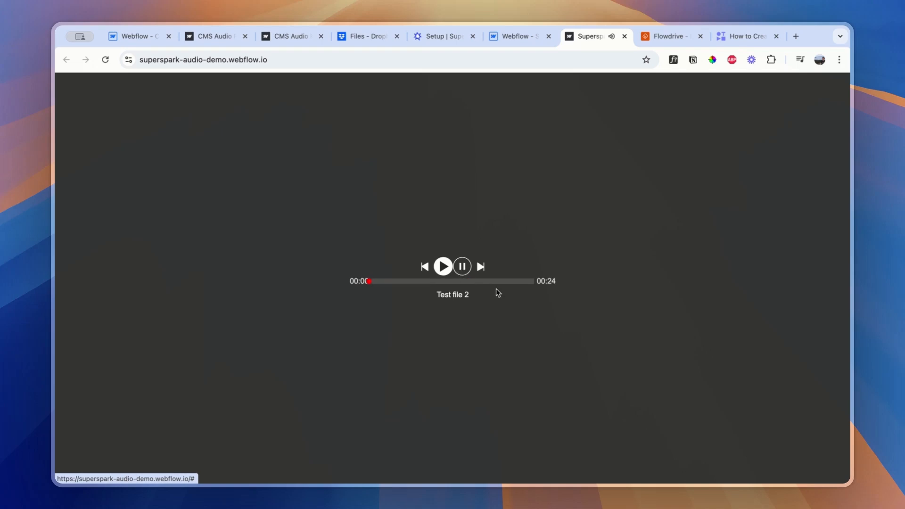
{"action": "left_click", "coordinate": [424, 267]}
{"action": "left_click", "coordinate": [426, 268]}
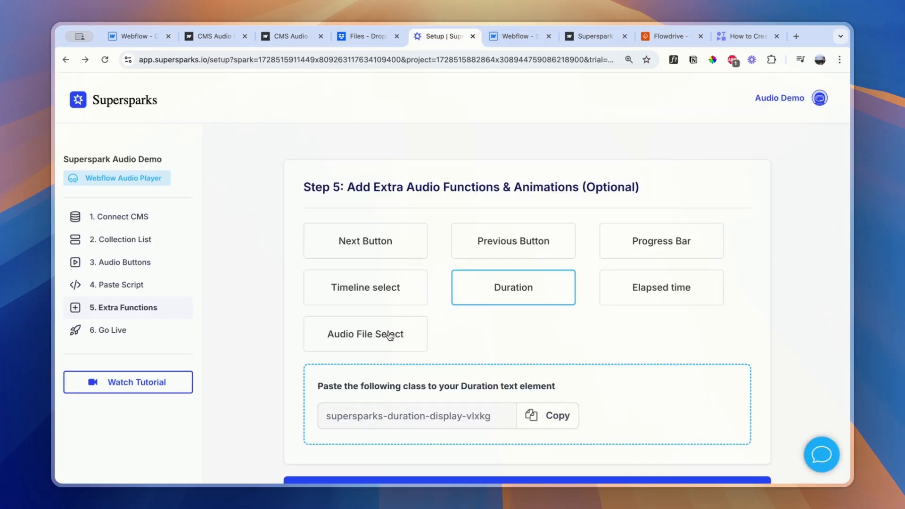
Open the Audio File Select instructions in the Supersparks setup and compare them with the song list on the example album page
{"action": "left_click", "coordinate": [389, 336]}
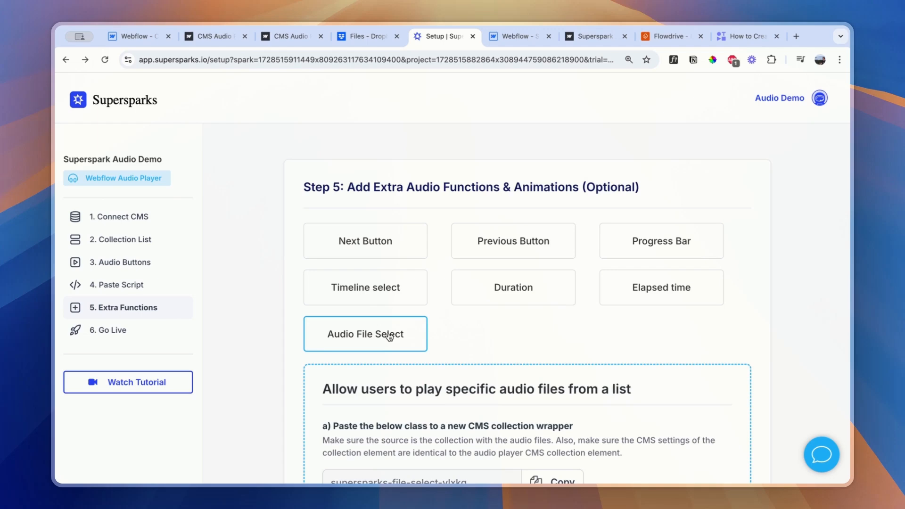
{"action": "scroll", "coordinate": [389, 337], "scroll_direction": "down", "scroll_amount": 3}
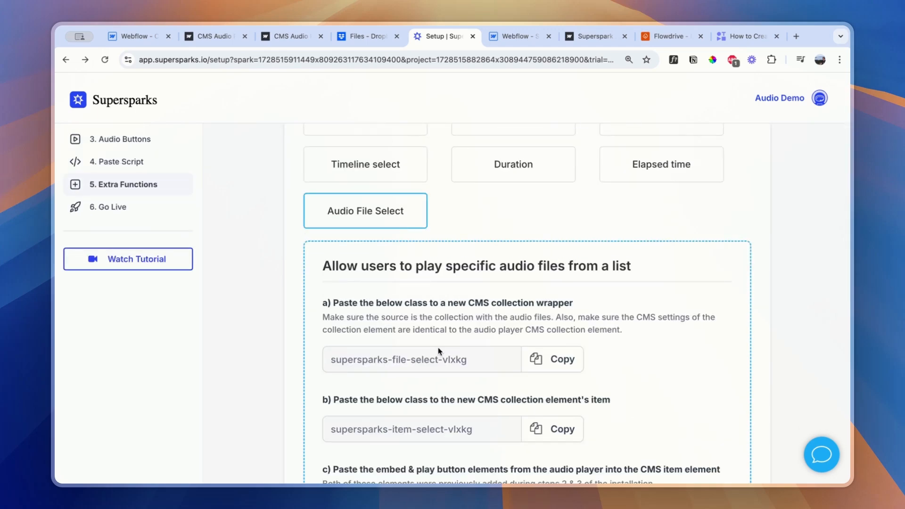
{"action": "left_click", "coordinate": [198, 40]}
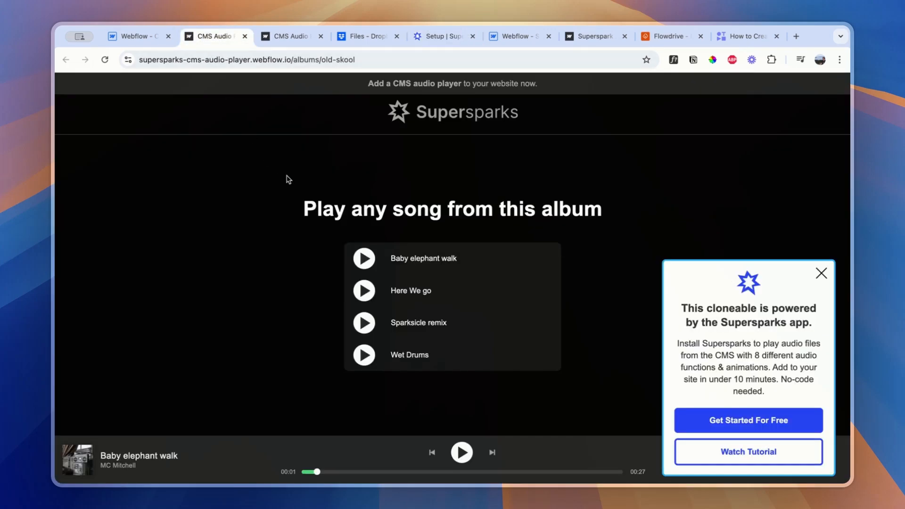
{"action": "left_click", "coordinate": [427, 36]}
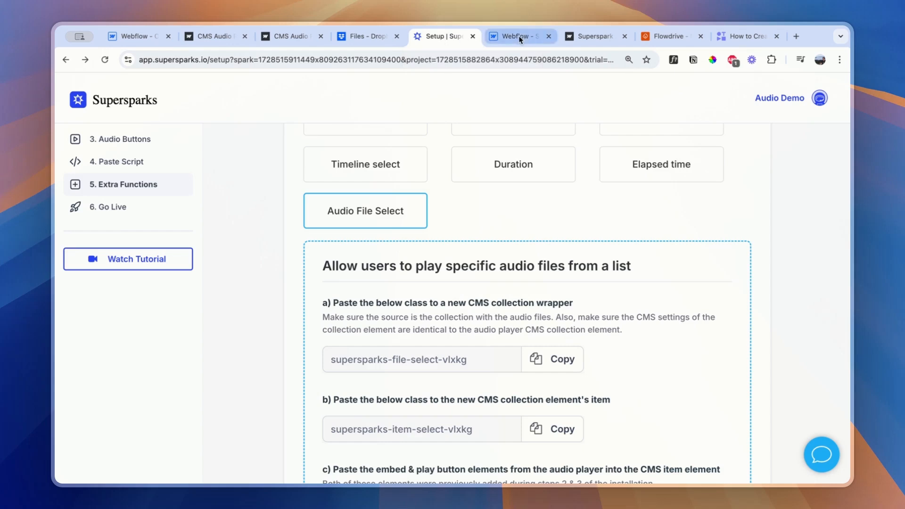
{"action": "scroll", "coordinate": [544, 84], "scroll_direction": "down", "scroll_amount": 1}
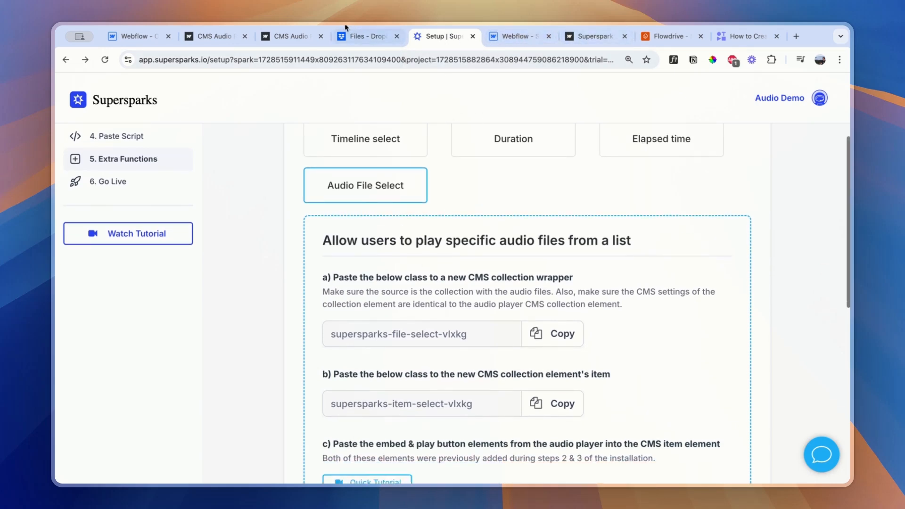
Back in Webflow, insert a Collection List above the audio player inside the outer div block
{"action": "left_click", "coordinate": [499, 39]}
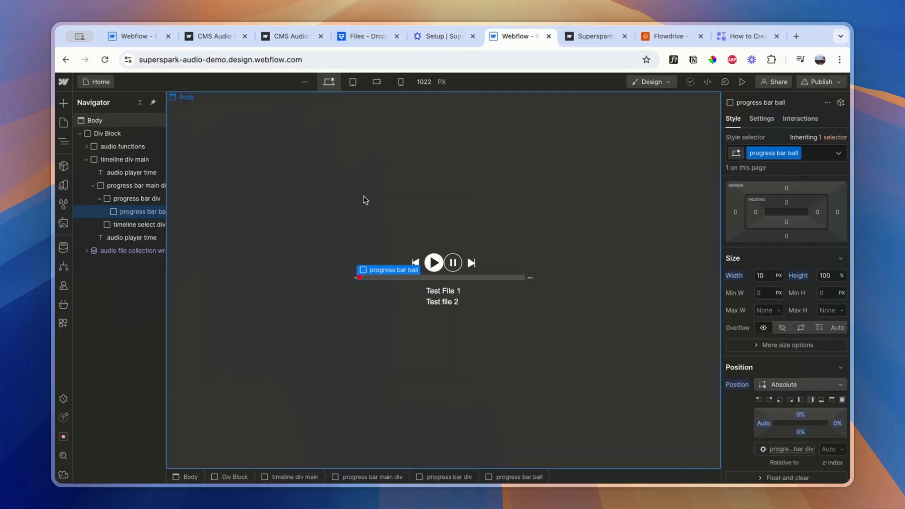
{"action": "left_click", "coordinate": [102, 134]}
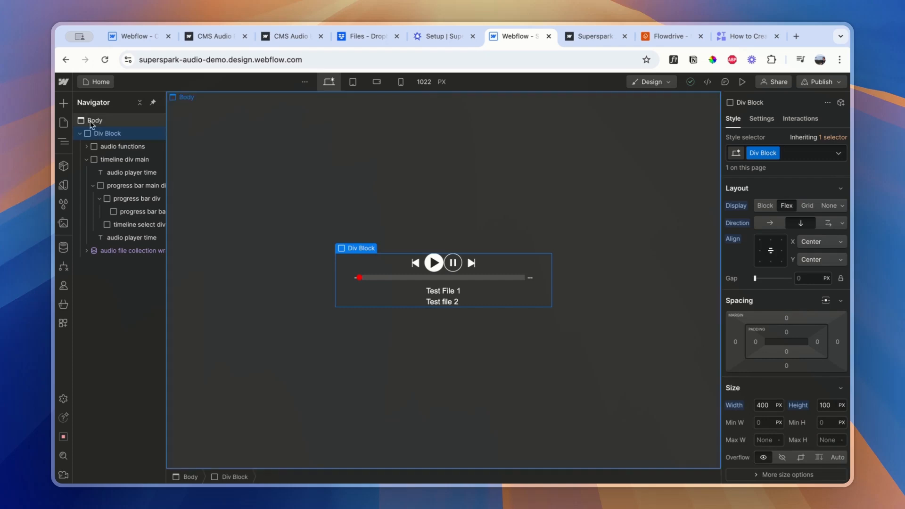
{"action": "left_click", "coordinate": [64, 103]}
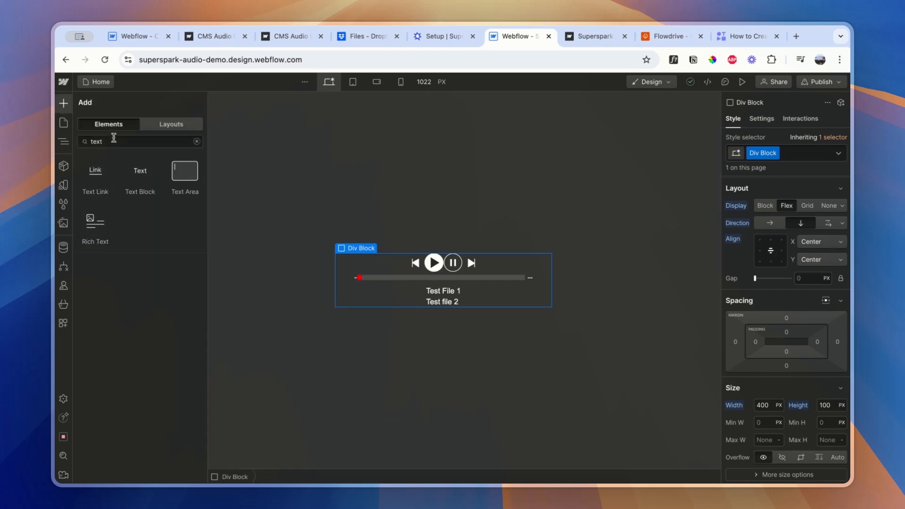
{"action": "double_click", "coordinate": [106, 142]}
{"action": "type", "text": "collect"}
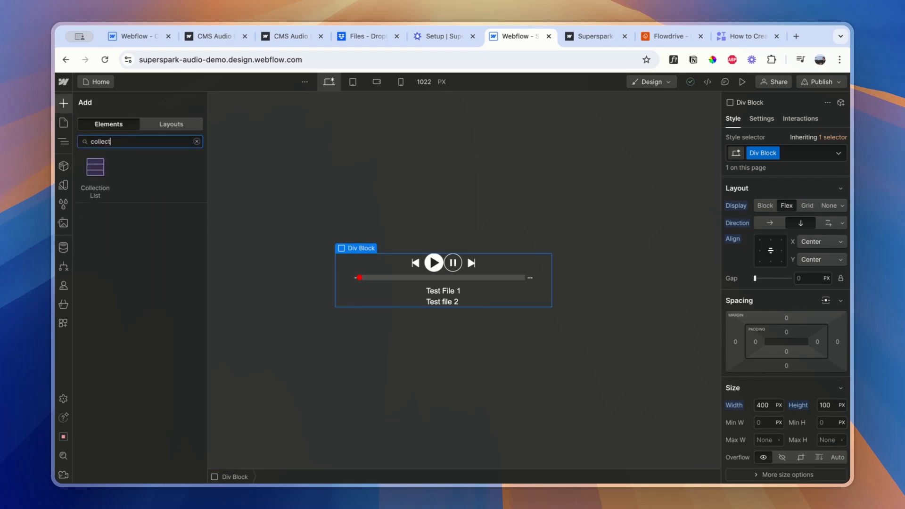
{"action": "left_click", "coordinate": [86, 173]}
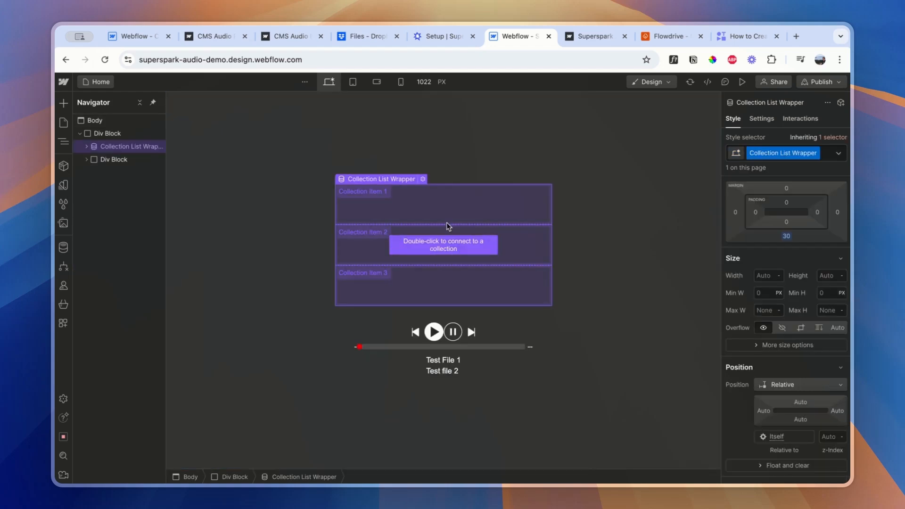
Connect the new Collection List to the Audio-files CMS collection
{"action": "double_click", "coordinate": [417, 245]}
{"action": "left_click", "coordinate": [395, 337]}
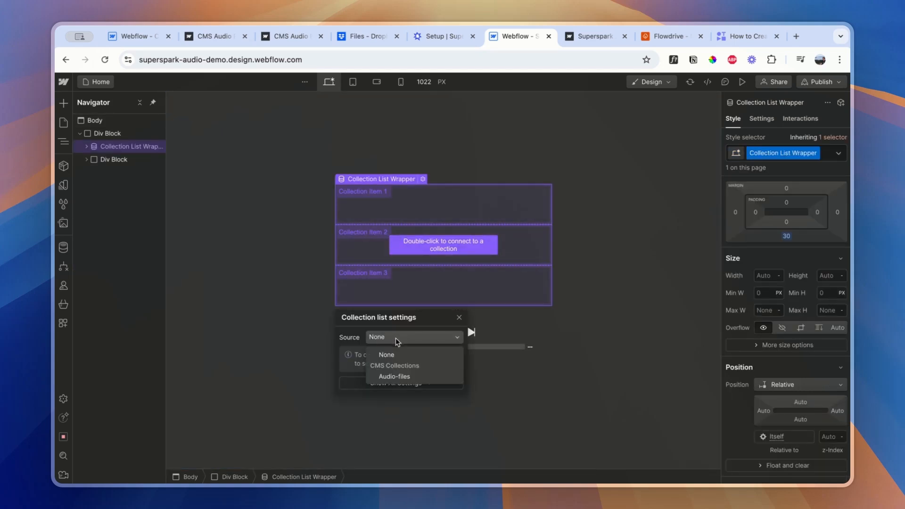
{"action": "left_click", "coordinate": [391, 377]}
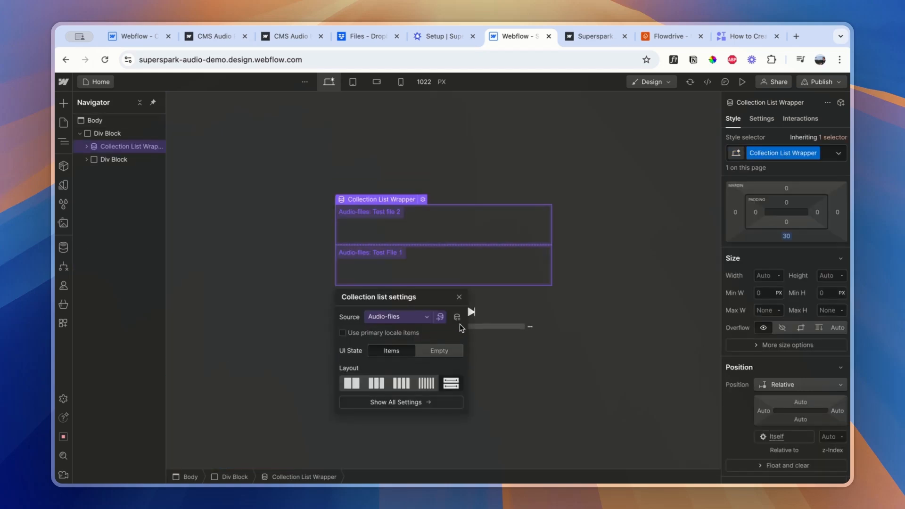
{"action": "left_click", "coordinate": [459, 297]}
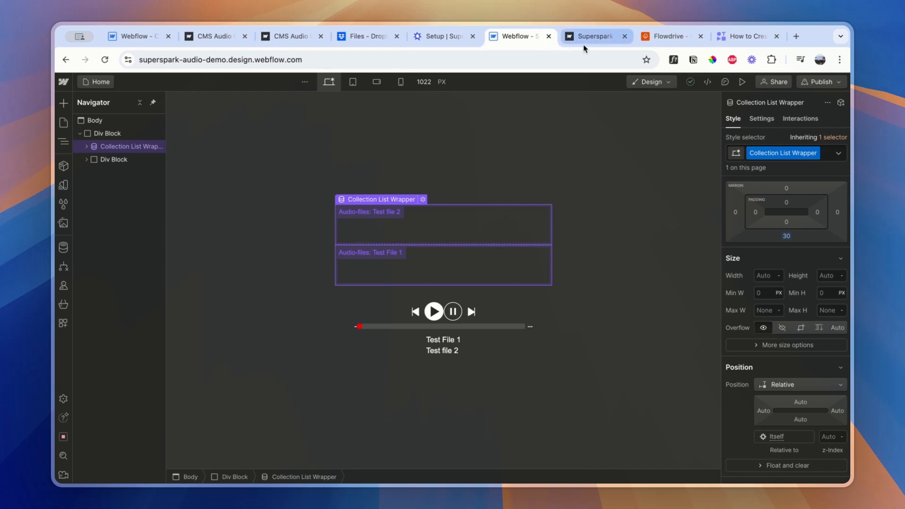
Insert a Text Block inside the Collection Item of the new Collection List
{"action": "left_click", "coordinate": [63, 103]}
{"action": "left_click", "coordinate": [197, 141]}
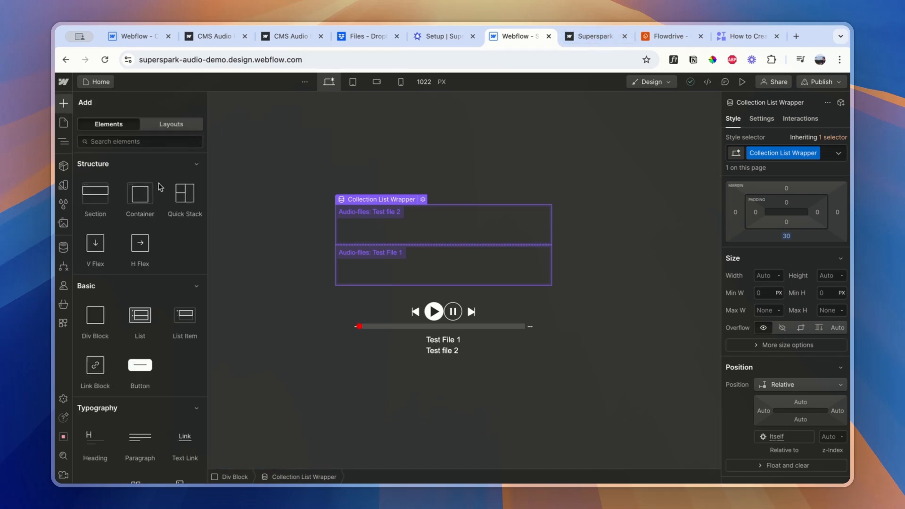
{"action": "scroll", "coordinate": [110, 336], "scroll_direction": "down", "scroll_amount": 4}
{"action": "left_click_drag", "start_coordinate": [110, 336], "coordinate": [101, 133]}
{"action": "left_click", "coordinate": [87, 147]}
{"action": "left_click", "coordinate": [93, 160]}
{"action": "left_click", "coordinate": [108, 172]}
{"action": "left_click", "coordinate": [63, 102]}
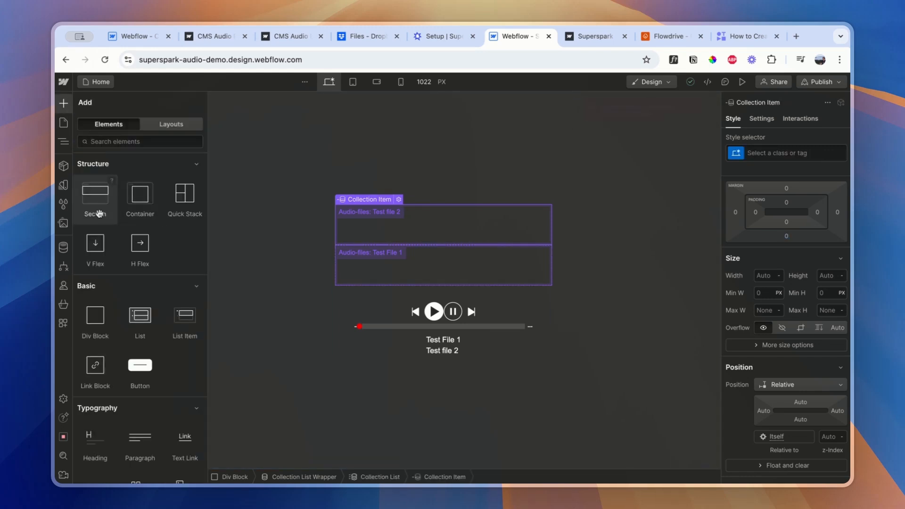
{"action": "scroll", "coordinate": [115, 344], "scroll_direction": "down", "scroll_amount": 3}
{"action": "left_click", "coordinate": [102, 362]}
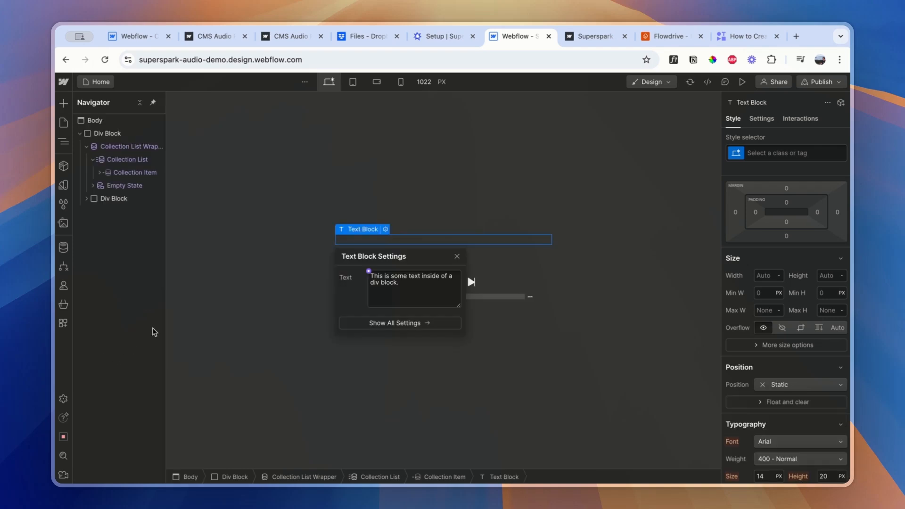
Rename the Collection List Wrapper's class to "song select wrapper"
{"action": "left_click", "coordinate": [121, 147]}
{"action": "double_click", "coordinate": [774, 158]}
{"action": "type", "text": "song select wrapper"}
{"action": "key", "text": "Return"}
Set the text colour of the text block in the song list to light grey #cecece
{"action": "left_click", "coordinate": [128, 173]}
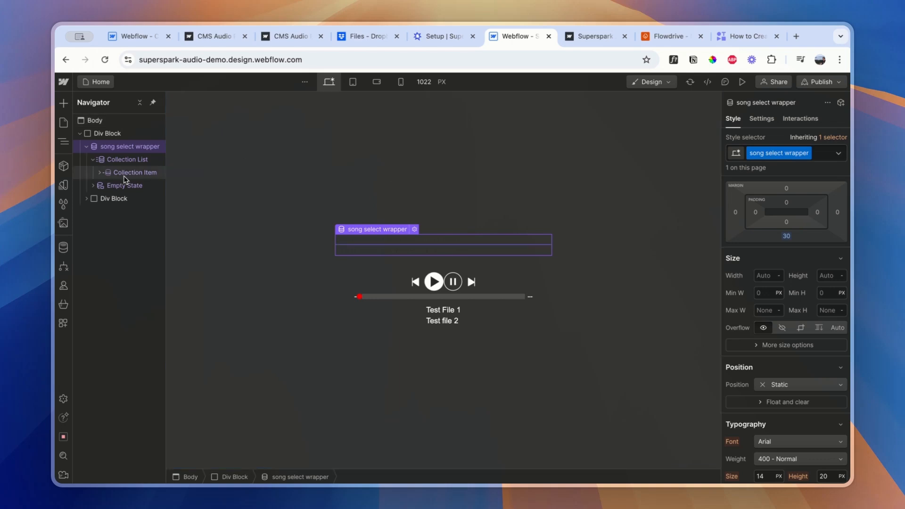
{"action": "double_click", "coordinate": [398, 241]}
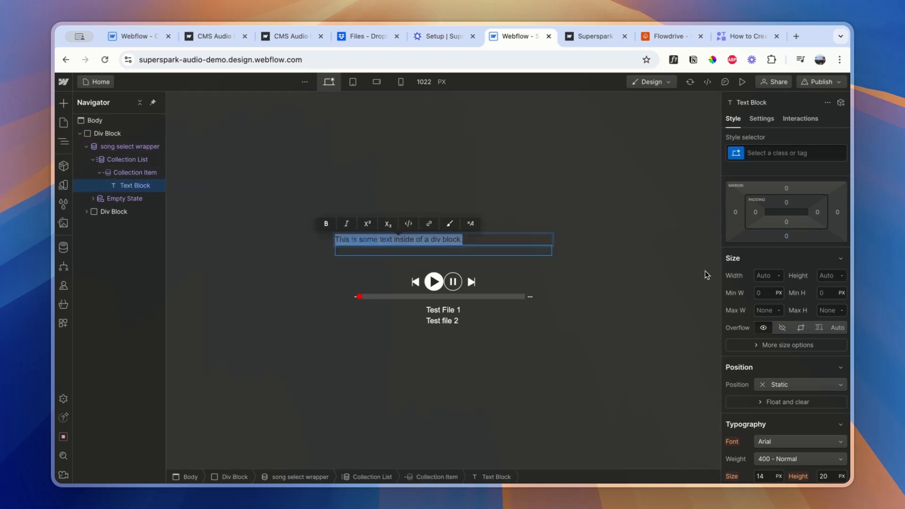
{"action": "scroll", "coordinate": [807, 336], "scroll_direction": "down", "scroll_amount": 3}
{"action": "scroll", "coordinate": [806, 336], "scroll_direction": "down", "scroll_amount": 1}
{"action": "left_click", "coordinate": [760, 343]}
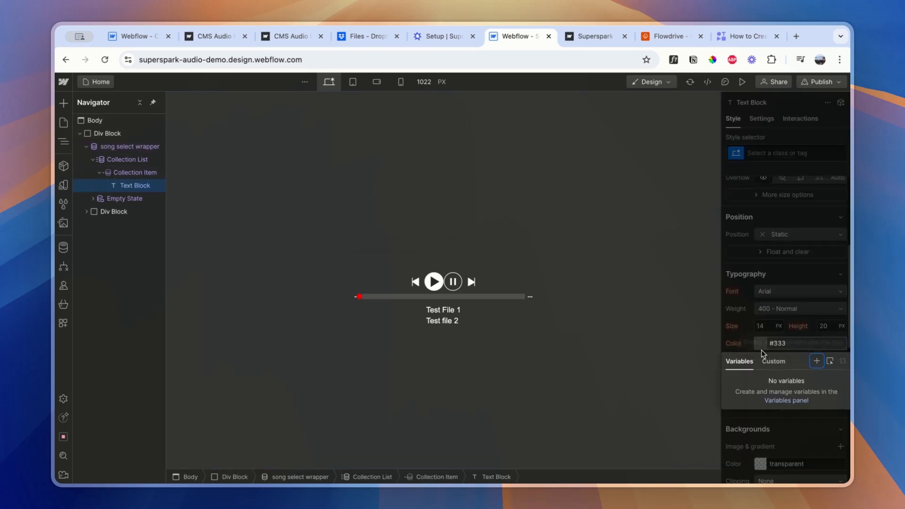
{"action": "left_click", "coordinate": [770, 342]}
{"action": "left_click", "coordinate": [764, 345]}
{"action": "left_click_drag", "start_coordinate": [726, 202], "coordinate": [712, 184]}
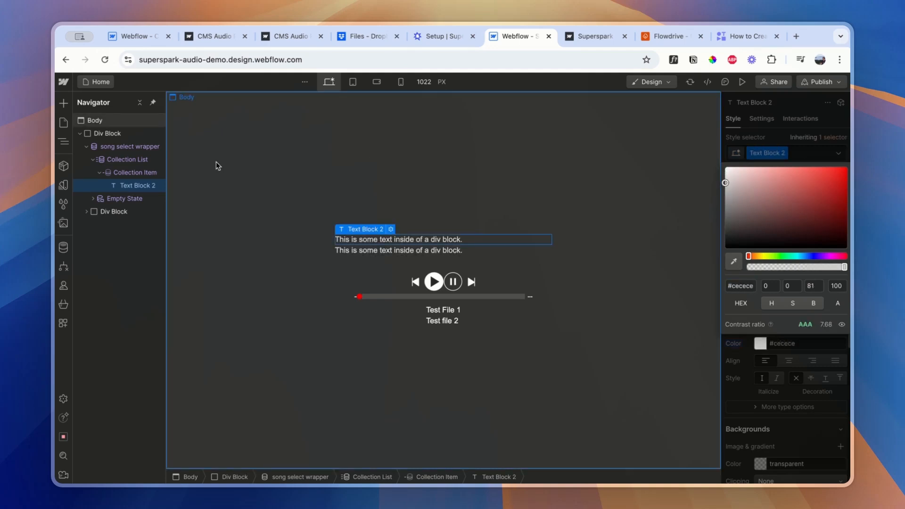
Bind the song list text block's content to the Name field of the audio files collection
{"action": "left_click", "coordinate": [131, 173]}
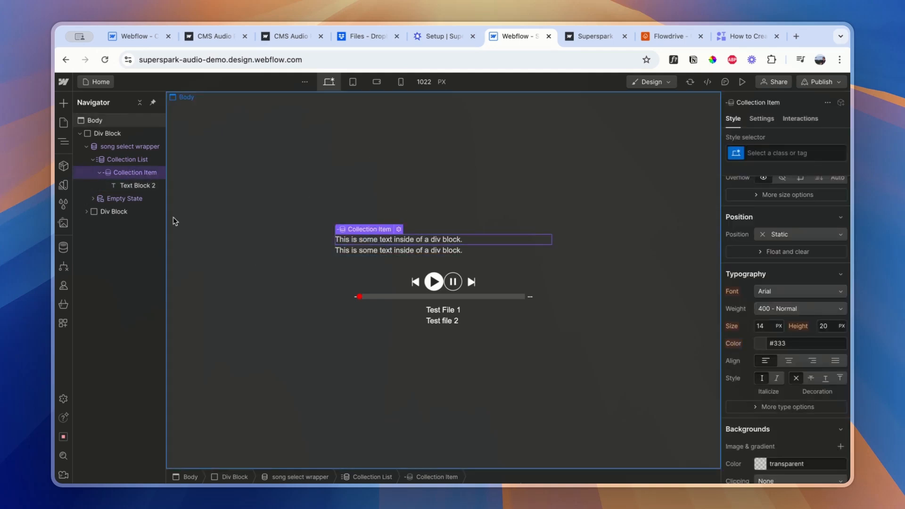
{"action": "left_click", "coordinate": [137, 185]}
{"action": "left_click", "coordinate": [391, 229]}
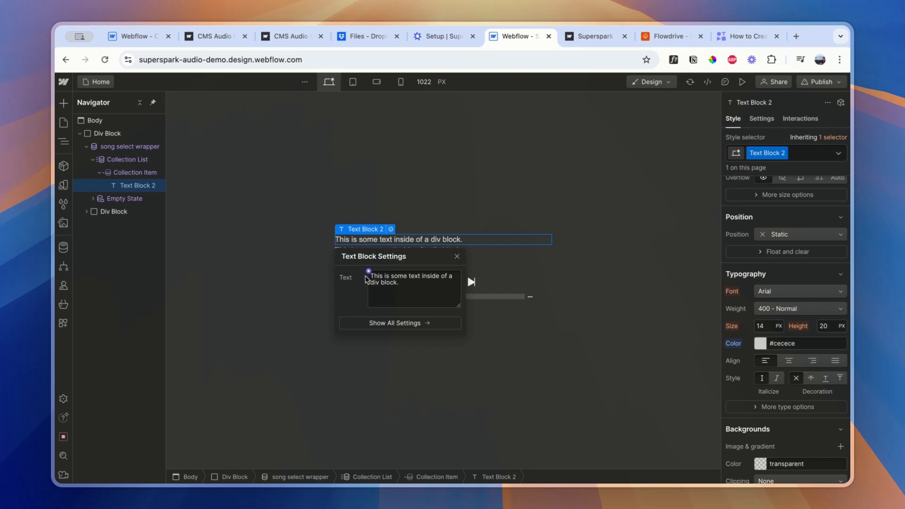
{"action": "left_click", "coordinate": [368, 272]}
{"action": "left_click", "coordinate": [372, 317]}
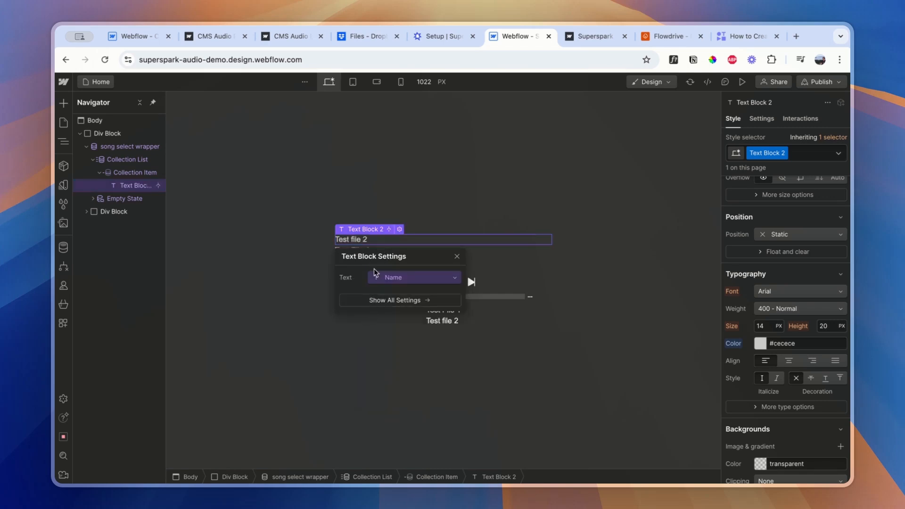
Switch to the Supersparks setup page and copy the collection wrapper class supersparks-file-select-vlxkg
{"action": "left_click", "coordinate": [123, 173]}
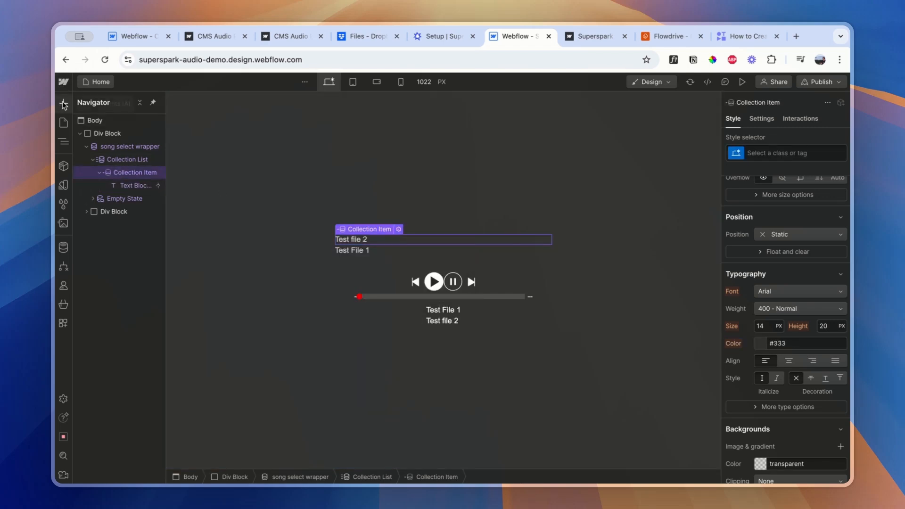
{"action": "left_click", "coordinate": [451, 42]}
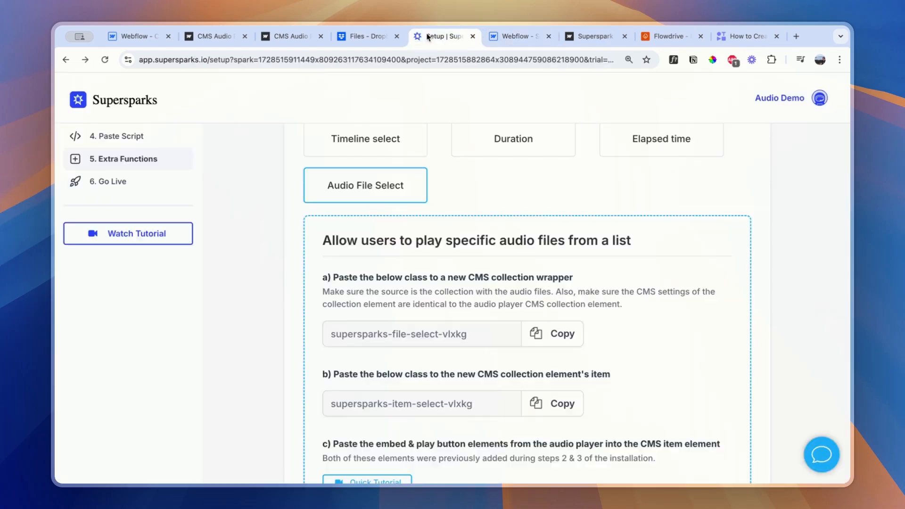
{"action": "scroll", "coordinate": [589, 297], "scroll_direction": "down", "scroll_amount": 2}
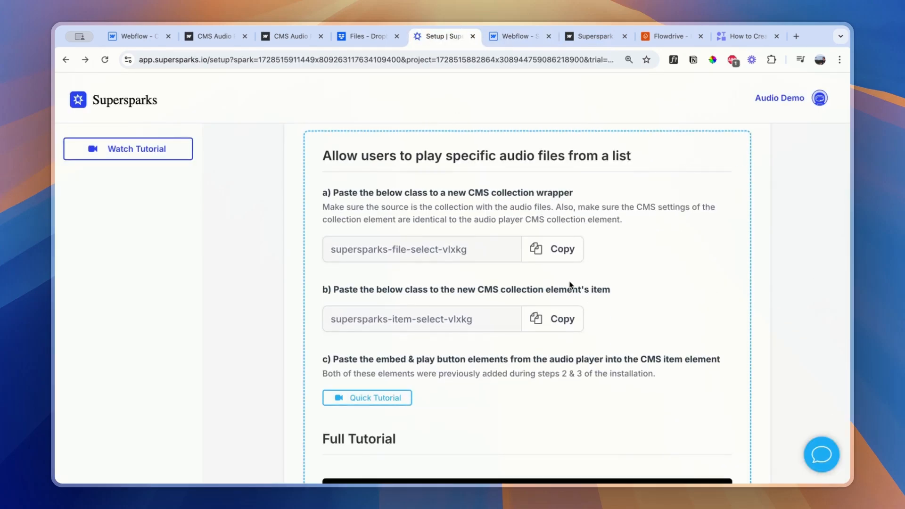
{"action": "scroll", "coordinate": [573, 285], "scroll_direction": "up", "scroll_amount": 1}
{"action": "left_click", "coordinate": [558, 300]}
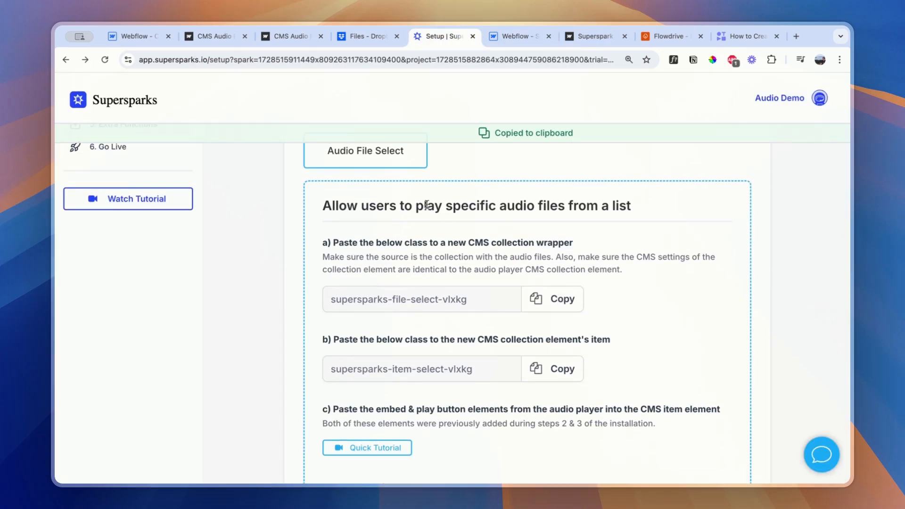
Back in Webflow, add the copied class supersparks-file-select-vlxkg to the song select wrapper as a combo class
{"action": "left_click", "coordinate": [517, 37]}
{"action": "left_click", "coordinate": [128, 147]}
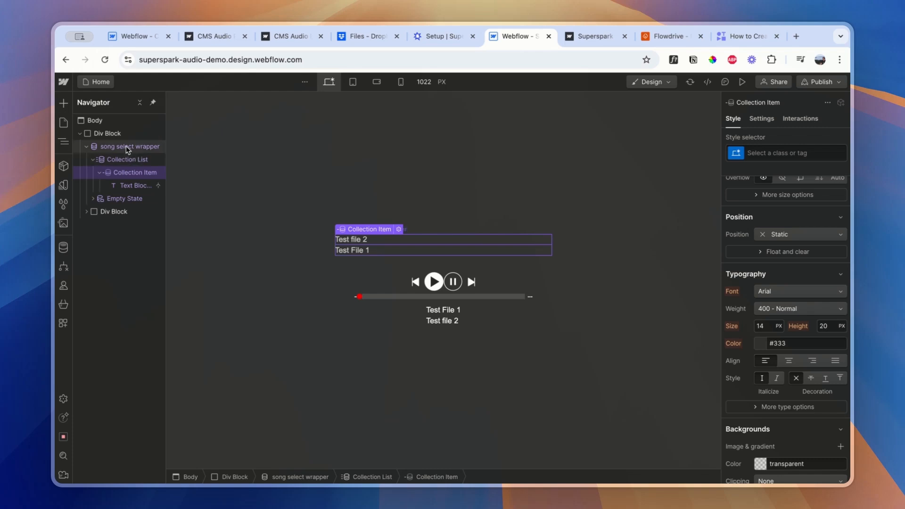
{"action": "left_click", "coordinate": [825, 158]}
{"action": "key", "text": "super+v"}
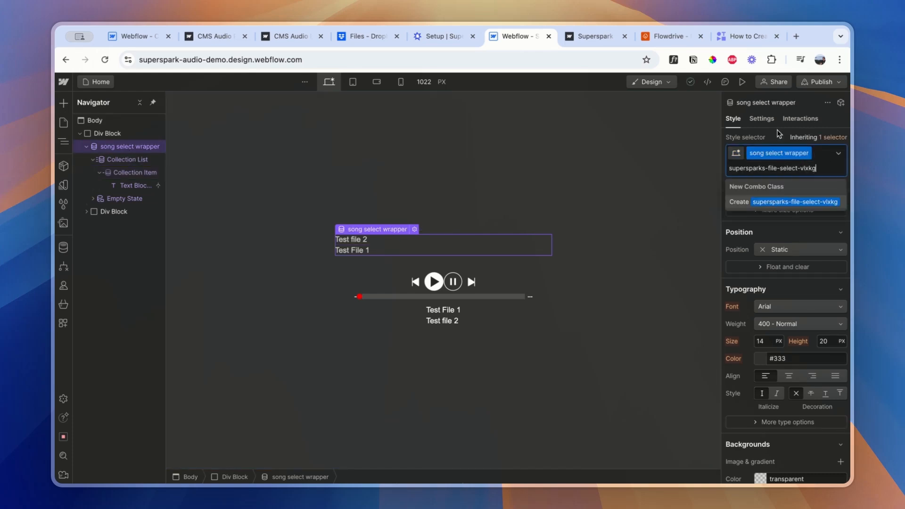
{"action": "key", "text": "Escape"}
{"action": "left_click", "coordinate": [827, 155]}
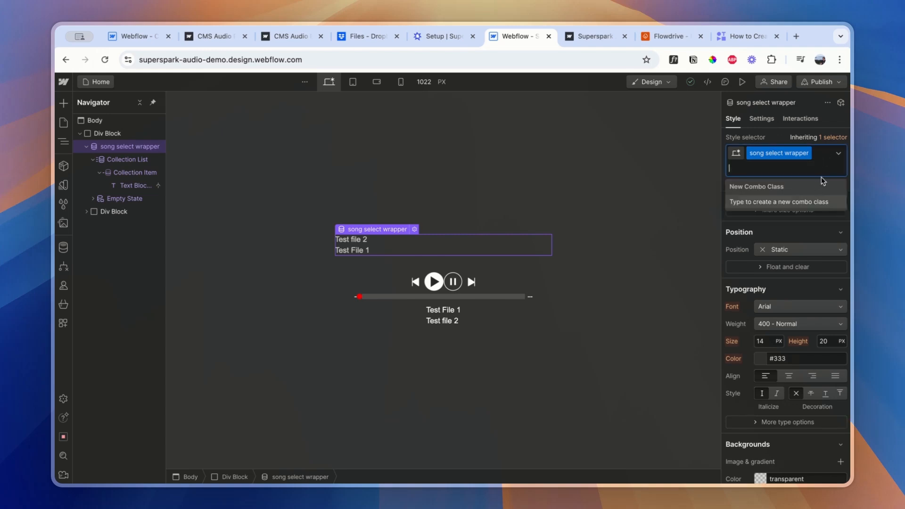
{"action": "key", "text": "super+v"}
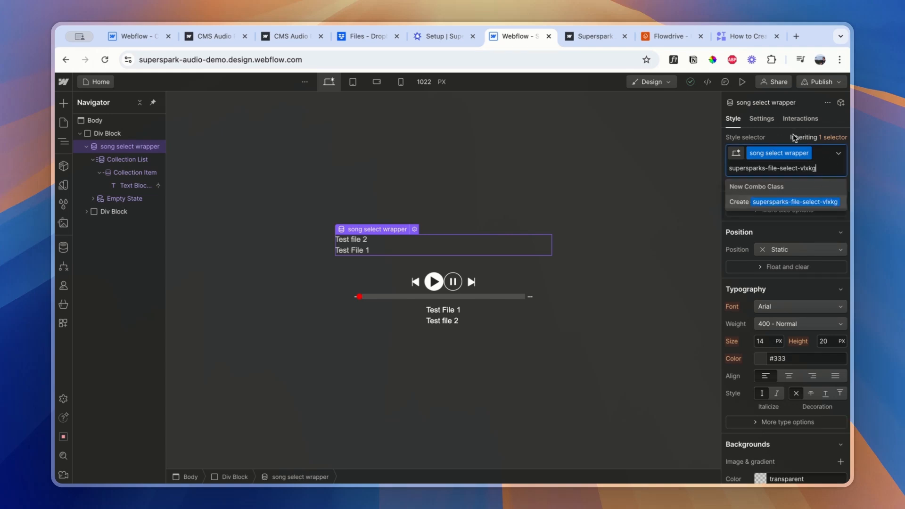
{"action": "key", "text": "Return"}
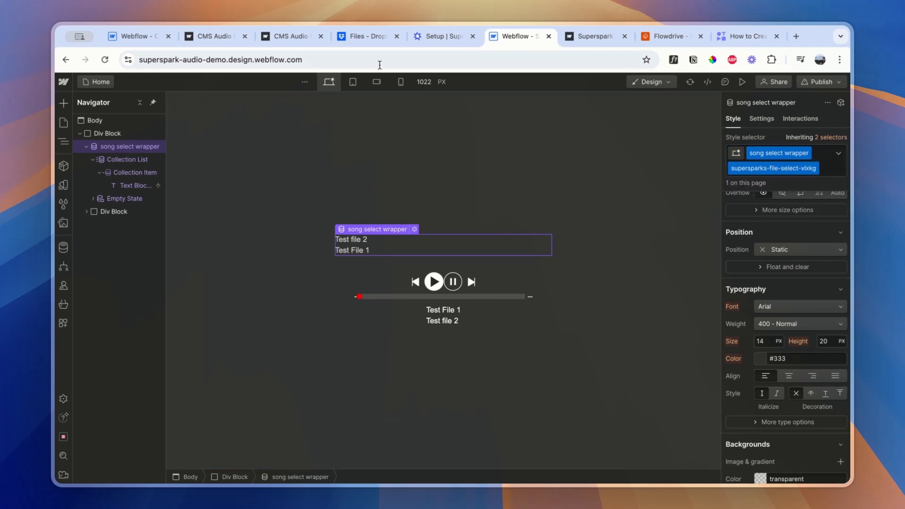
Return to the Supersparks setup page and copy the collection item class supersparks-item-select-vlxkg
{"action": "left_click", "coordinate": [447, 38]}
{"action": "scroll", "coordinate": [599, 338], "scroll_direction": "down", "scroll_amount": 2}
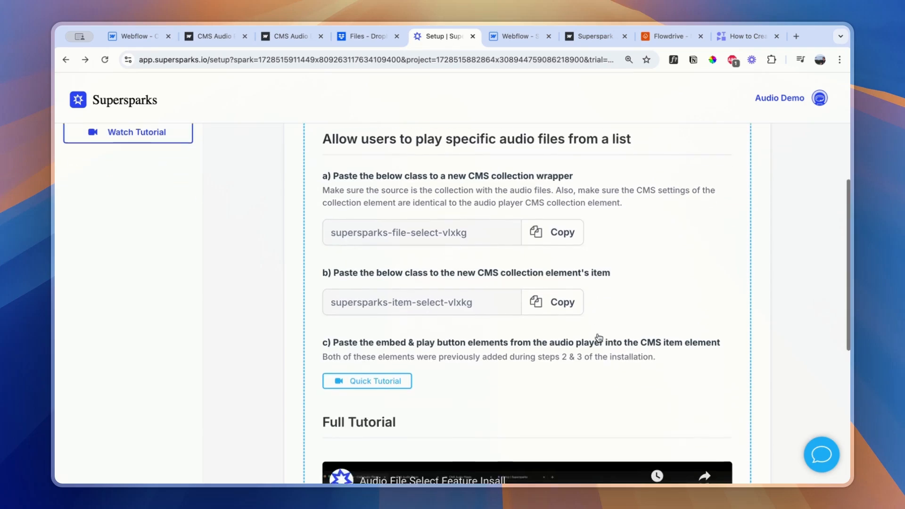
{"action": "left_click", "coordinate": [548, 307]}
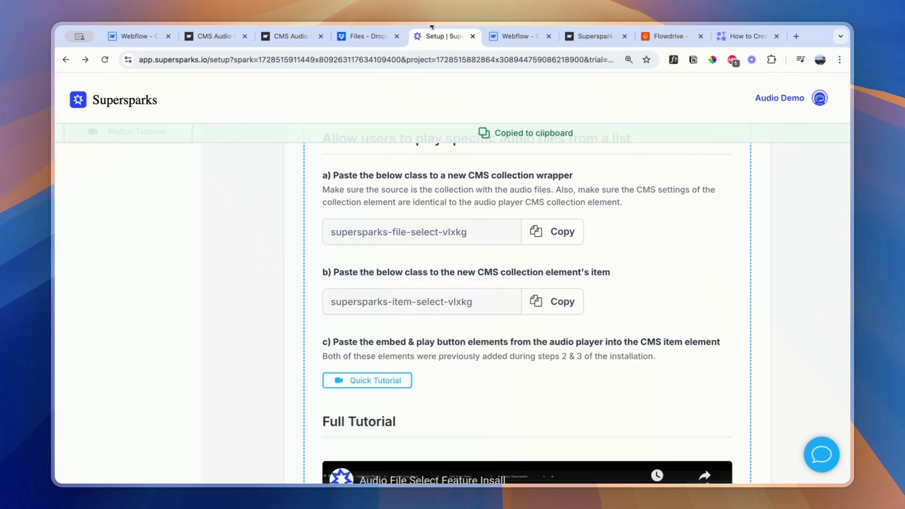
Back in Webflow, give the song list's Collection Item the class "song select item"
{"action": "left_click", "coordinate": [506, 37]}
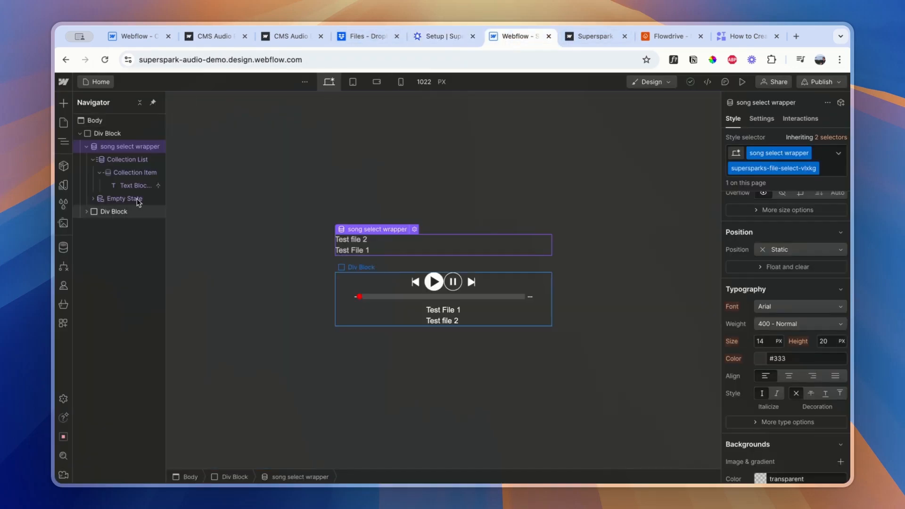
{"action": "left_click", "coordinate": [122, 172]}
{"action": "type", "text": "so"}
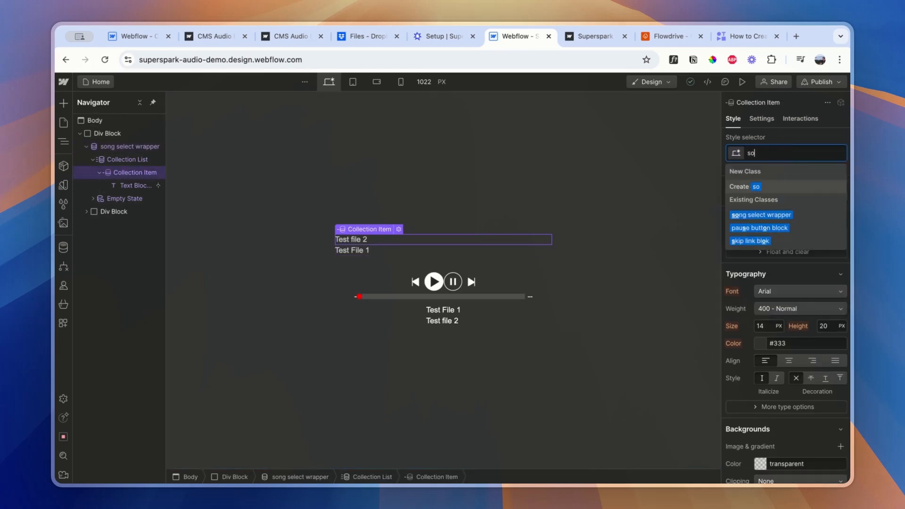
{"action": "type", "text": "ng serlec"}
{"action": "key", "text": "BackSpace"}
{"action": "key", "text": "BackSpace"}
{"action": "key", "text": "BackSpace"}
{"action": "key", "text": "BackSpace"}
{"action": "type", "text": "lect item"}
{"action": "key", "text": "Return"}
Add the class supersparks-item-select-vlxkg to the song select item as a combo class
{"action": "left_click", "coordinate": [815, 156]}
{"action": "key", "text": "super+v"}
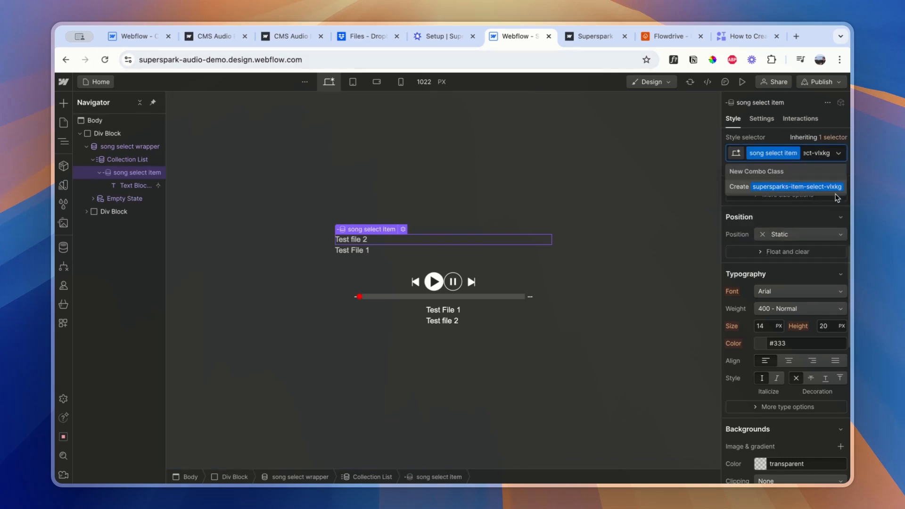
{"action": "left_click", "coordinate": [435, 37]}
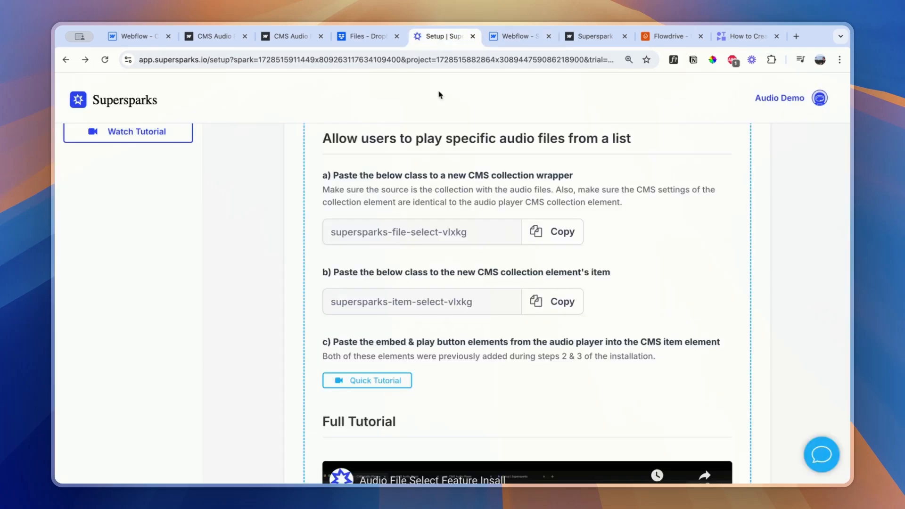
{"action": "left_click", "coordinate": [519, 36]}
{"action": "left_click", "coordinate": [814, 152]}
{"action": "key", "text": "super+v"}
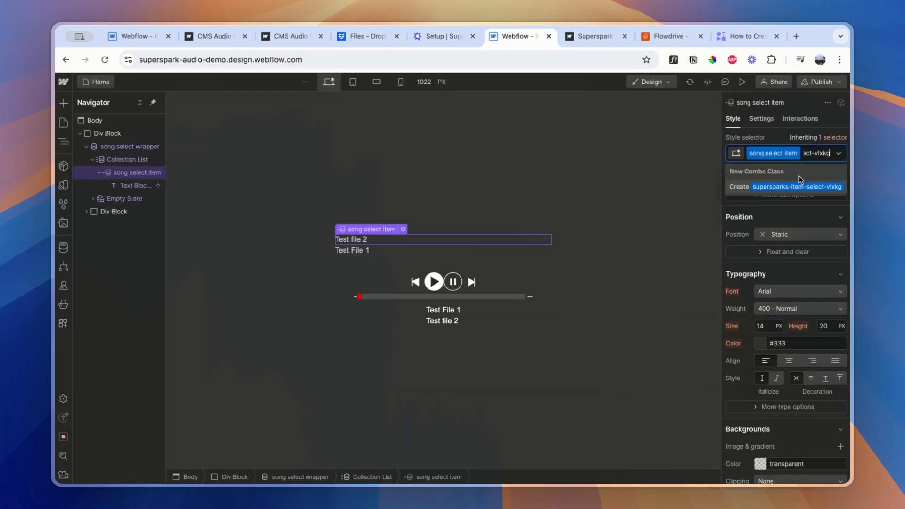
{"action": "key", "text": "Return"}
Copy the audio player's play button block and paste it into the song select item
{"action": "left_click", "coordinate": [441, 40]}
{"action": "scroll", "coordinate": [444, 302], "scroll_direction": "up", "scroll_amount": 1}
{"action": "left_click", "coordinate": [503, 40]}
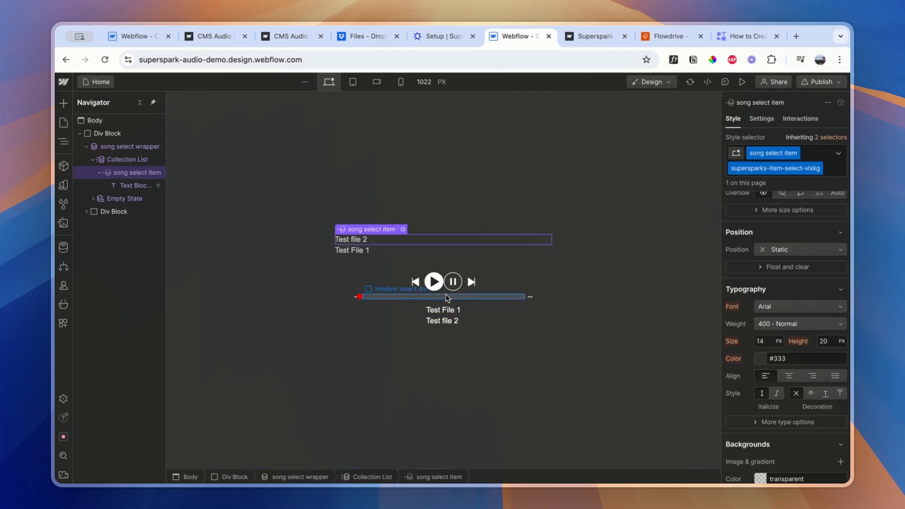
{"action": "left_click", "coordinate": [435, 282]}
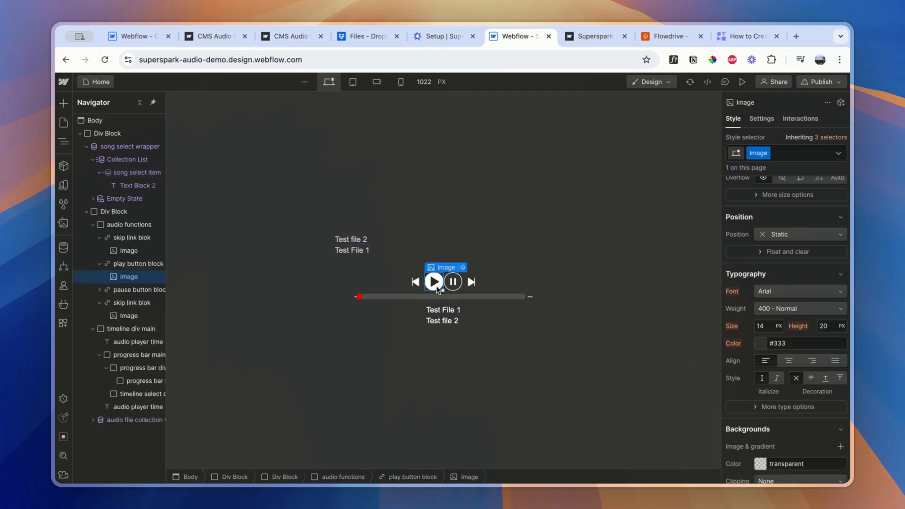
{"action": "left_click", "coordinate": [126, 264]}
{"action": "left_click", "coordinate": [130, 173]}
{"action": "key", "text": "ctrl+v"}
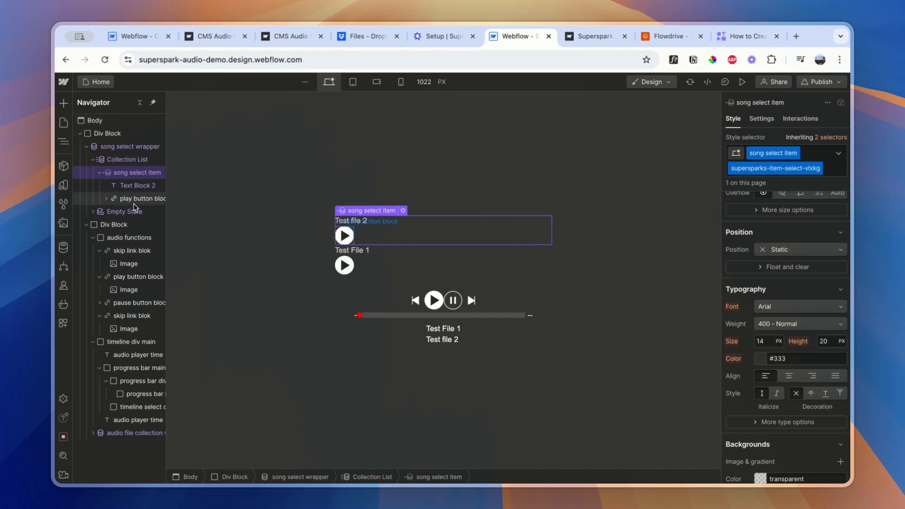
Set the song select item's layout to Flex, with its children spaced between horizontally and centered vertically
{"action": "scroll", "coordinate": [786, 283], "scroll_direction": "up", "scroll_amount": 6}
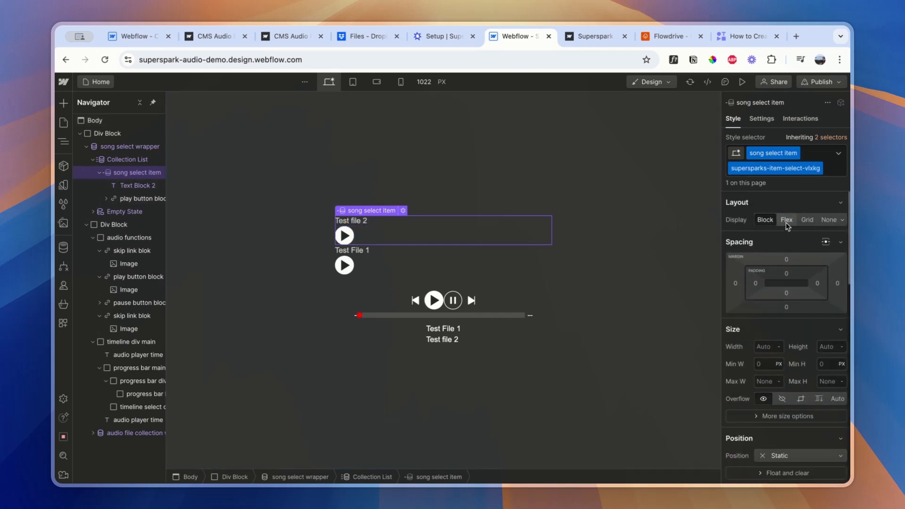
{"action": "left_click", "coordinate": [785, 222]}
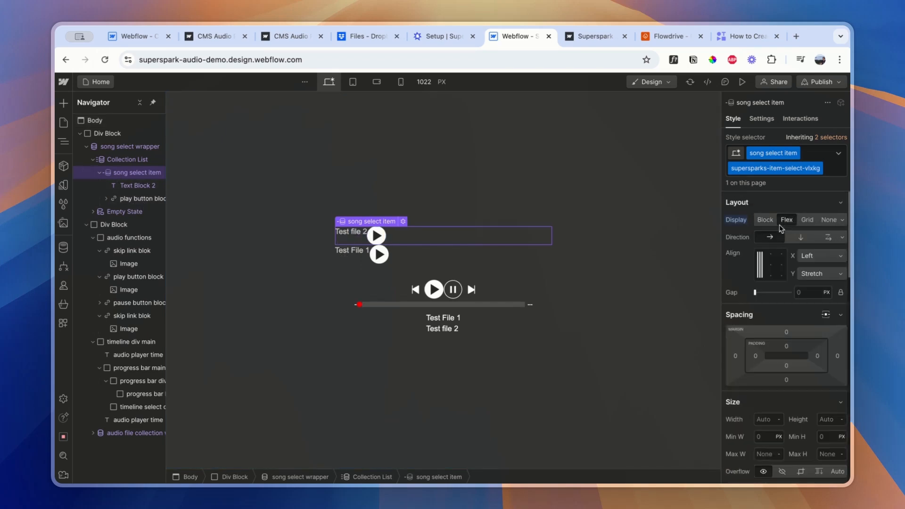
{"action": "left_click", "coordinate": [841, 238]}
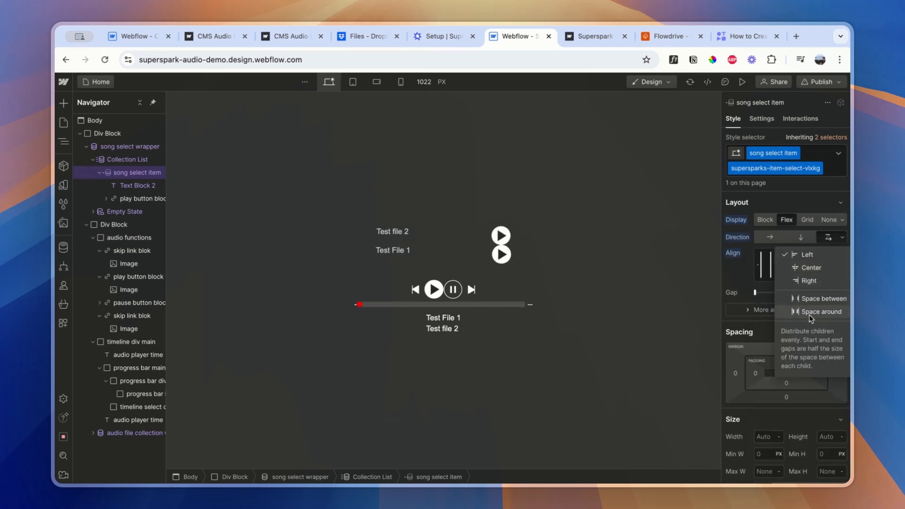
{"action": "left_click", "coordinate": [823, 299]}
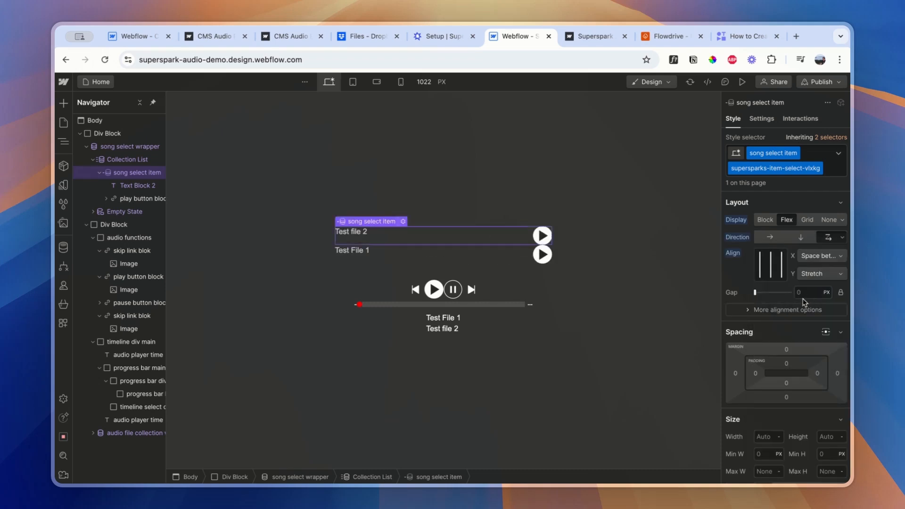
{"action": "left_click", "coordinate": [760, 269]}
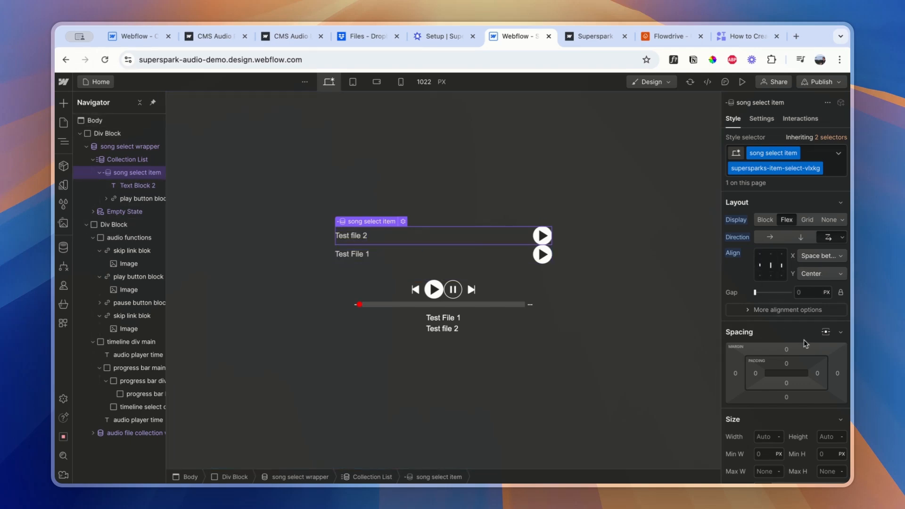
Give the song select item a bottom margin of 10
{"action": "left_click", "coordinate": [787, 398]}
{"action": "type", "text": "20"}
{"action": "key", "text": "Return"}
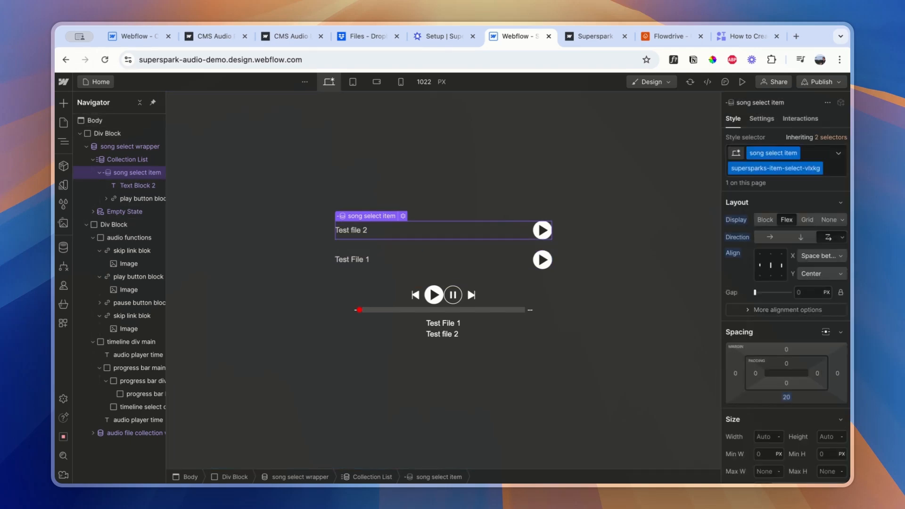
{"action": "left_click", "coordinate": [786, 397]}
{"action": "type", "text": "10"}
{"action": "key", "text": "Return"}
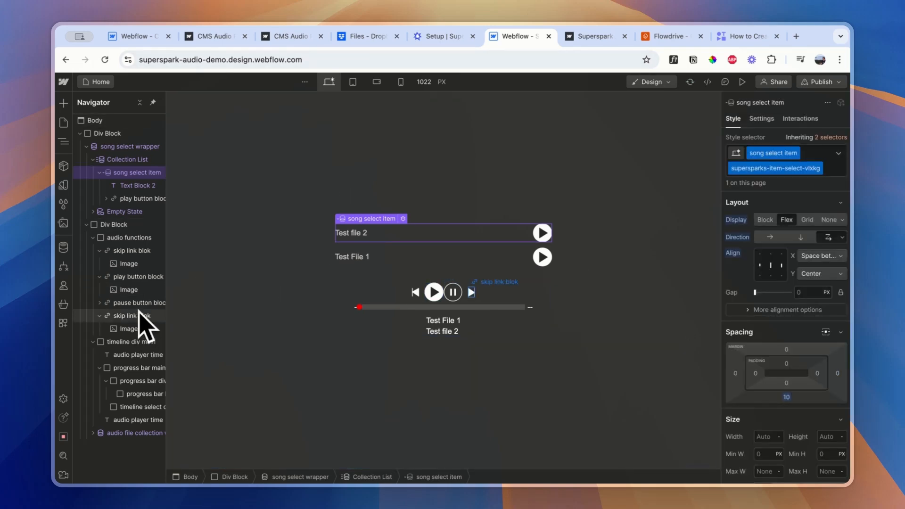
Copy the Code Embed from the audio file collection's item and paste it into the song select item
{"action": "left_click", "coordinate": [437, 37]}
{"action": "left_click", "coordinate": [519, 36]}
{"action": "left_click", "coordinate": [93, 433]}
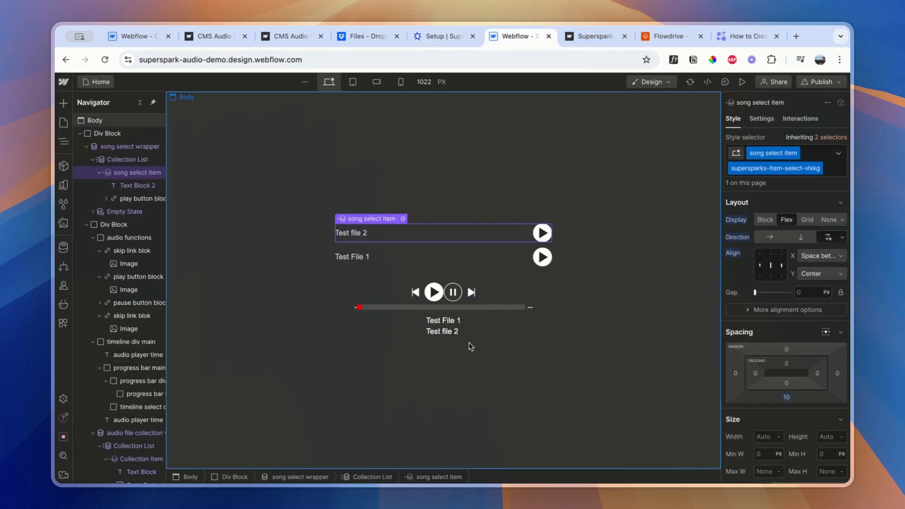
{"action": "left_click", "coordinate": [446, 323]}
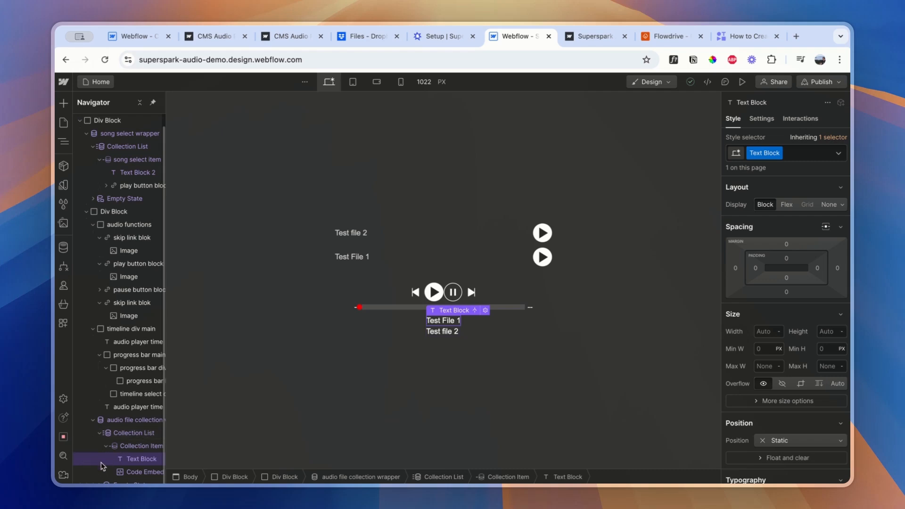
{"action": "left_click", "coordinate": [137, 472]}
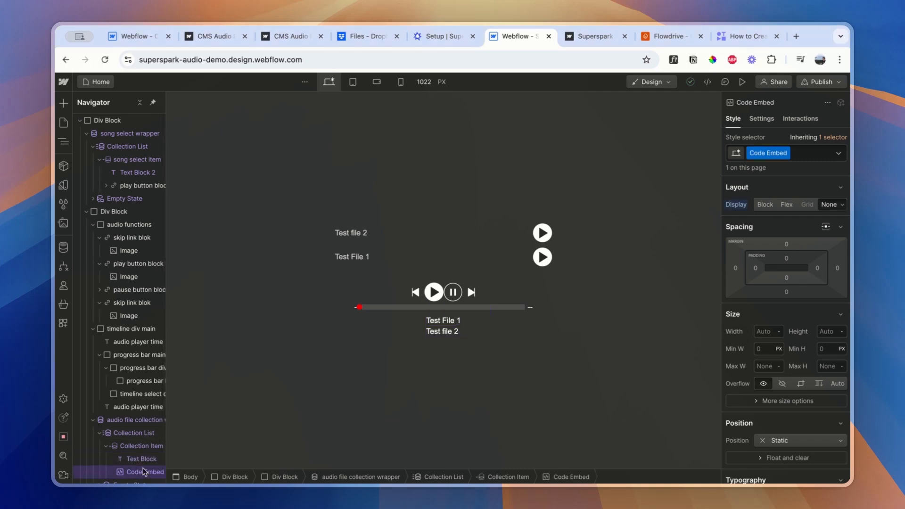
{"action": "left_click", "coordinate": [119, 161]}
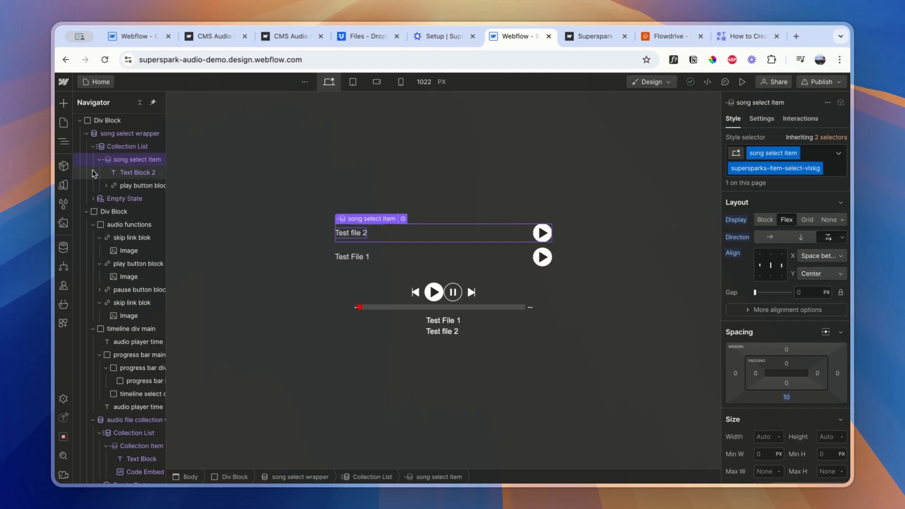
{"action": "key", "text": "ctrl+v"}
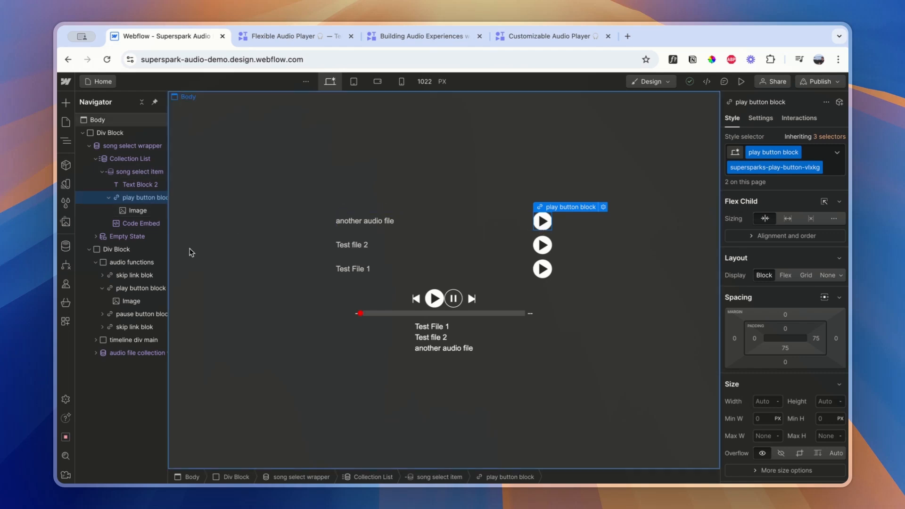
Delete the image inside the song select item's play button block and highlight the block's class supersparks-play-button-vlxkg
{"action": "left_click", "coordinate": [121, 293]}
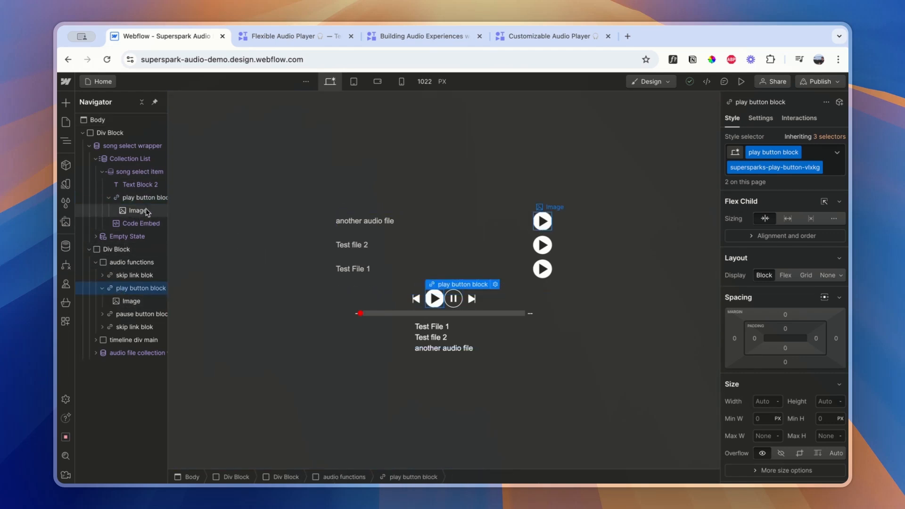
{"action": "left_click", "coordinate": [135, 199]}
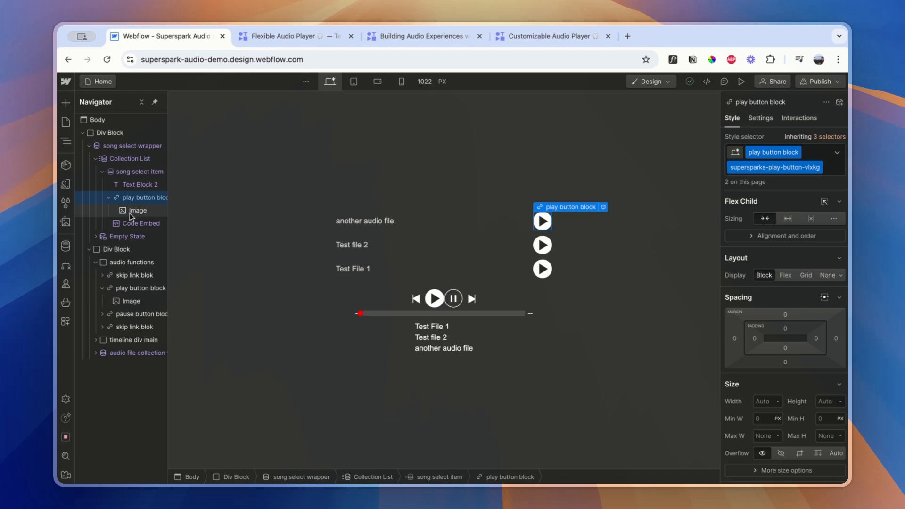
{"action": "left_click", "coordinate": [132, 212]}
{"action": "key", "text": "Delete"}
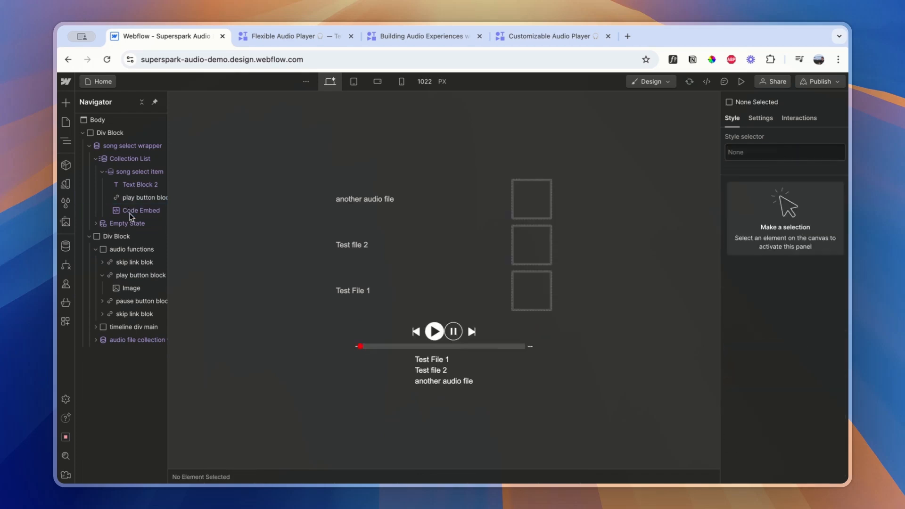
{"action": "left_click", "coordinate": [160, 198]}
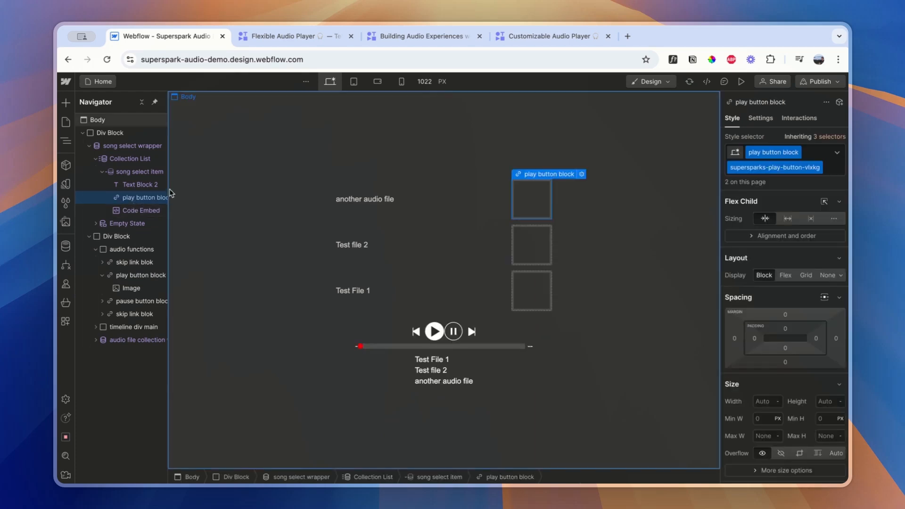
{"action": "double_click", "coordinate": [780, 168]}
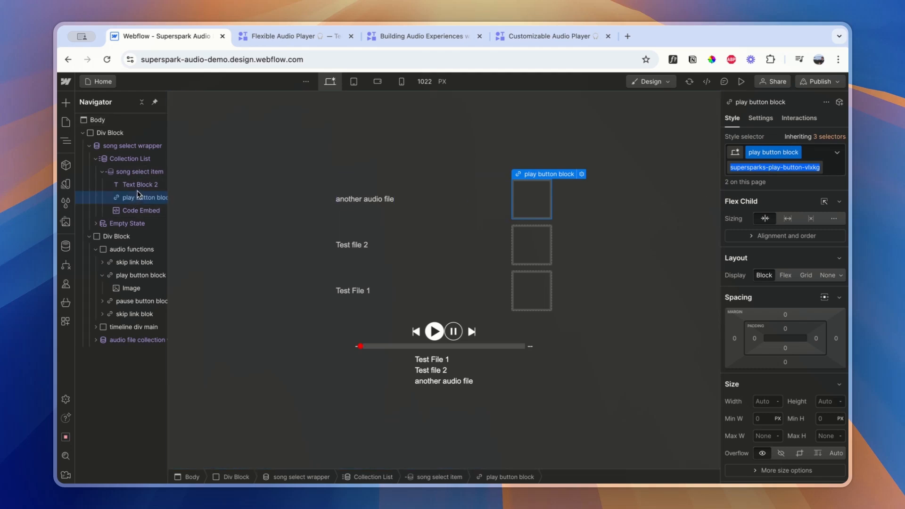
Try nesting Text Block 2 inside the song select item's play button block so the song title acts as the play link
{"action": "mouse_move", "coordinate": [131, 198]}
{"action": "left_mouse_down"}
{"action": "mouse_move", "coordinate": [129, 182]}
{"action": "mouse_move", "coordinate": [135, 189]}
{"action": "left_mouse_up"}
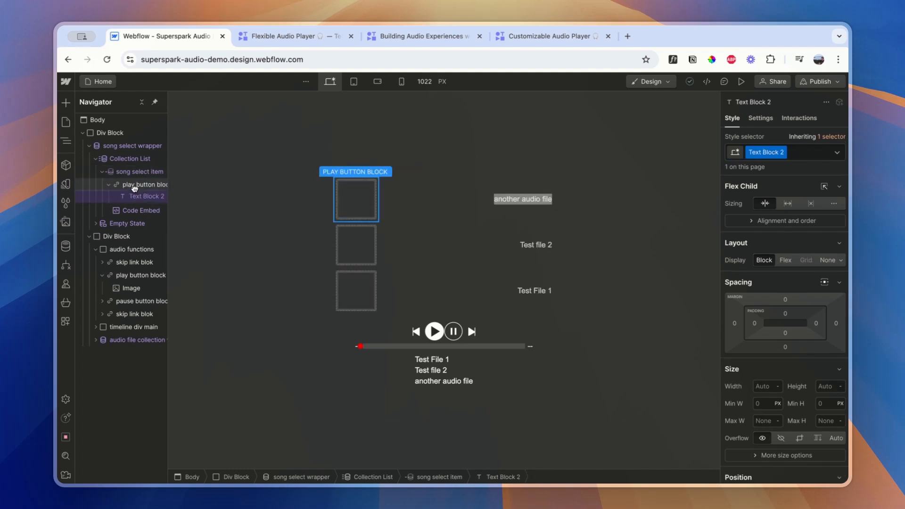
{"action": "left_click", "coordinate": [129, 188]}
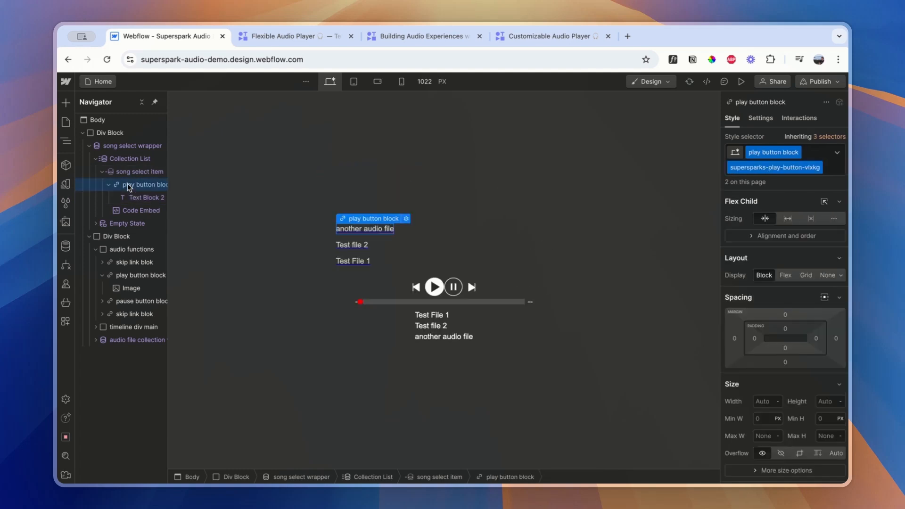
{"action": "left_click", "coordinate": [140, 198]}
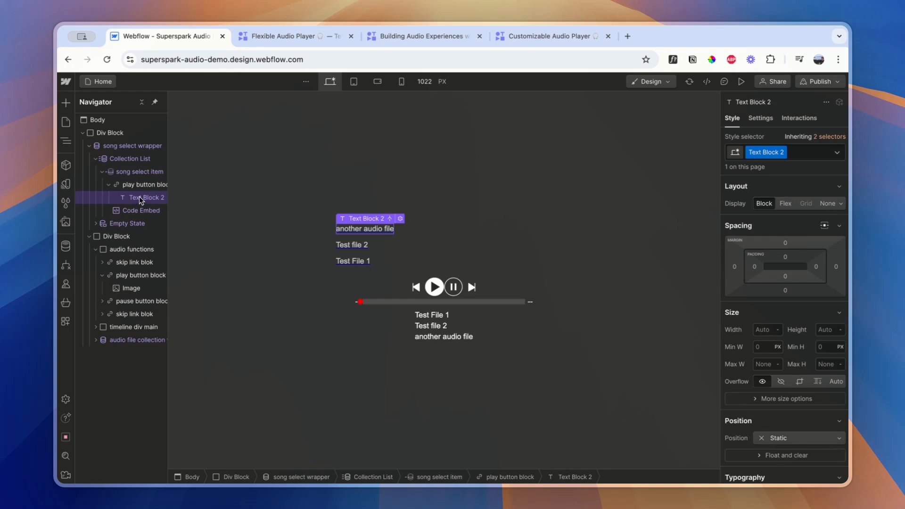
{"action": "left_click", "coordinate": [135, 187]}
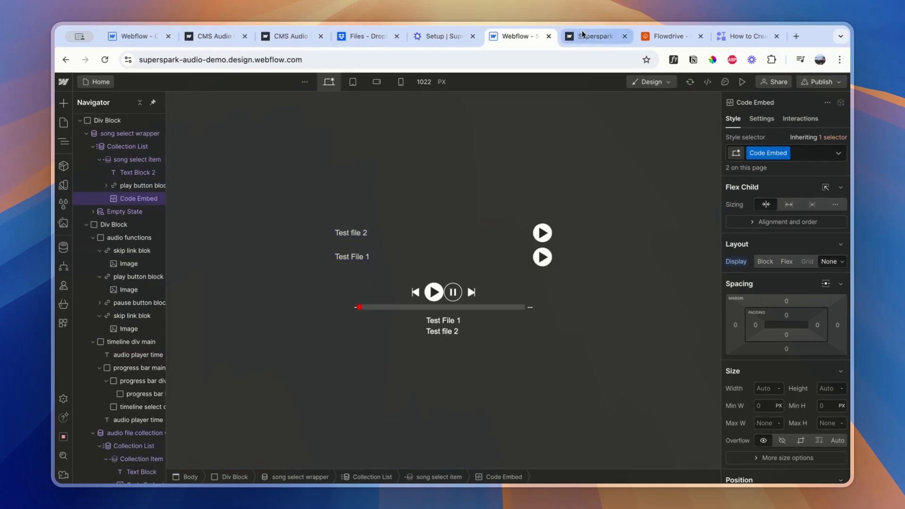
Check the Audio File Select instructions on the Supersparks setup page and, back in Webflow, publish the site to superspark-audio-demo.webflow.io
{"action": "left_click", "coordinate": [586, 37]}
{"action": "left_click", "coordinate": [437, 42]}
{"action": "scroll", "coordinate": [572, 277], "scroll_direction": "down", "scroll_amount": 5}
{"action": "scroll", "coordinate": [572, 277], "scroll_direction": "up", "scroll_amount": 10}
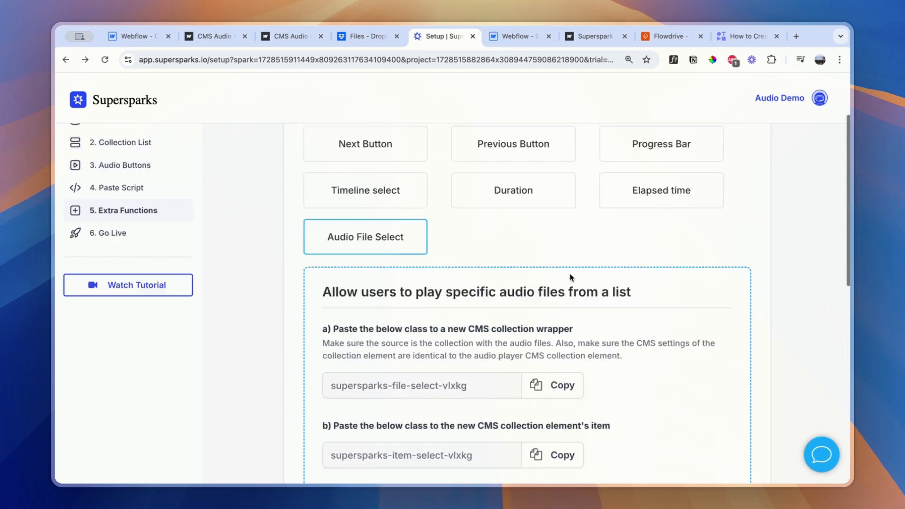
{"action": "scroll", "coordinate": [561, 227], "scroll_direction": "down", "scroll_amount": 4}
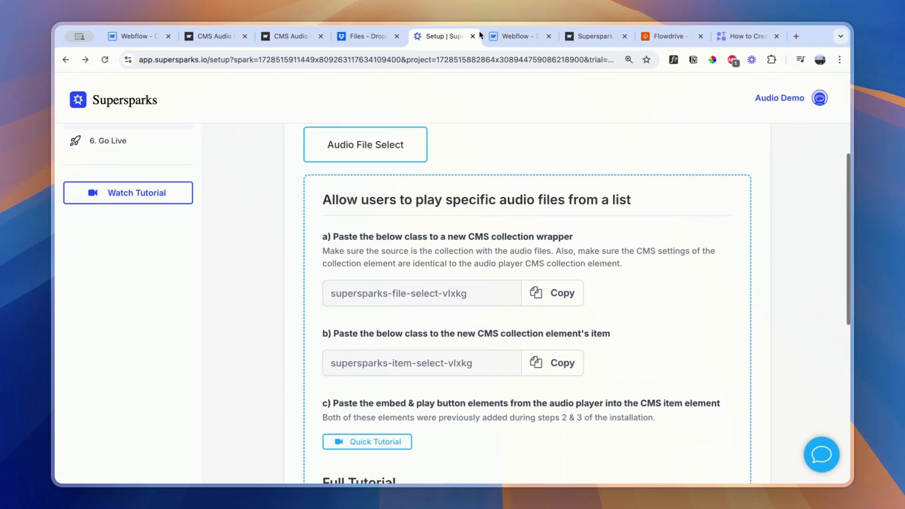
{"action": "left_click", "coordinate": [519, 41]}
{"action": "left_click", "coordinate": [818, 82]}
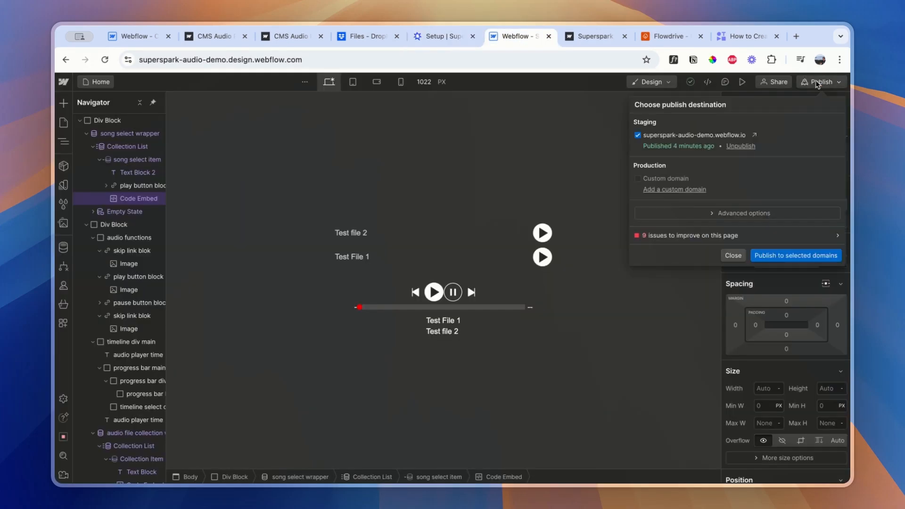
{"action": "left_click", "coordinate": [778, 258]}
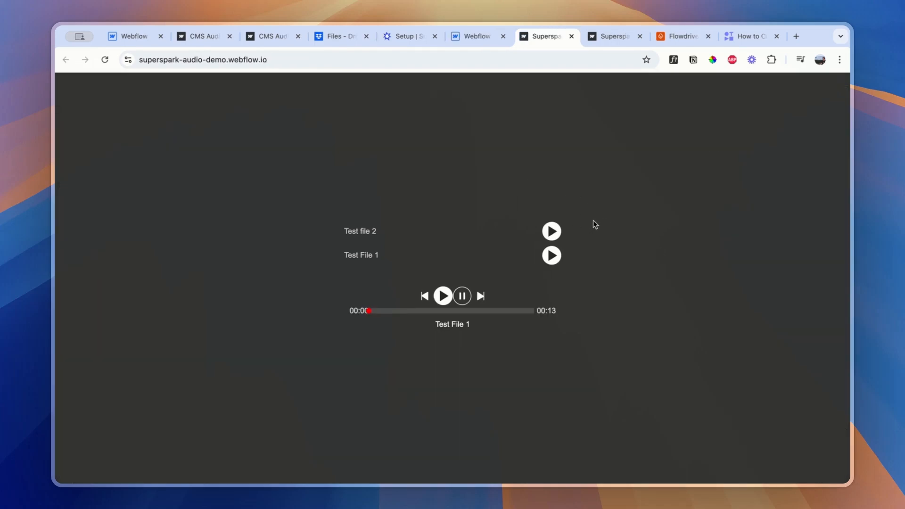
Test the song list on the published site by playing Test file 2, Test File 1 and Test file 2 again
{"action": "left_click", "coordinate": [546, 235]}
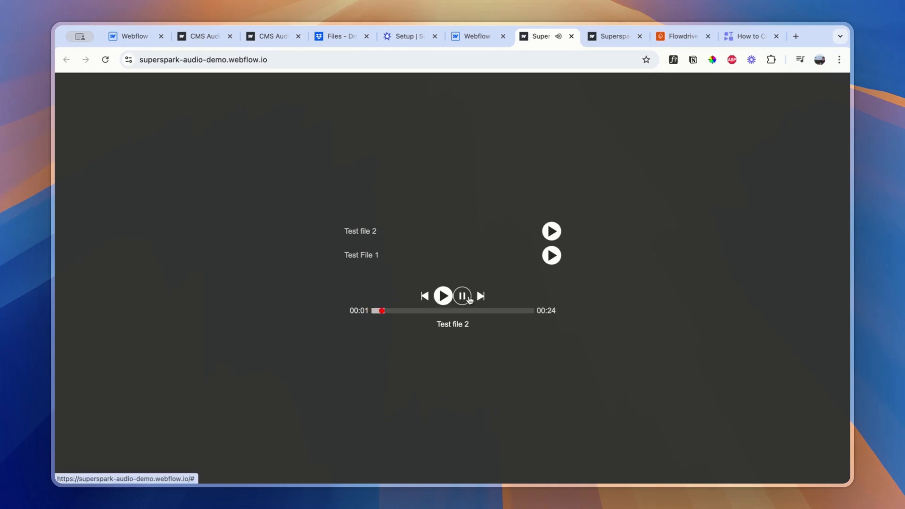
{"action": "left_click", "coordinate": [552, 255]}
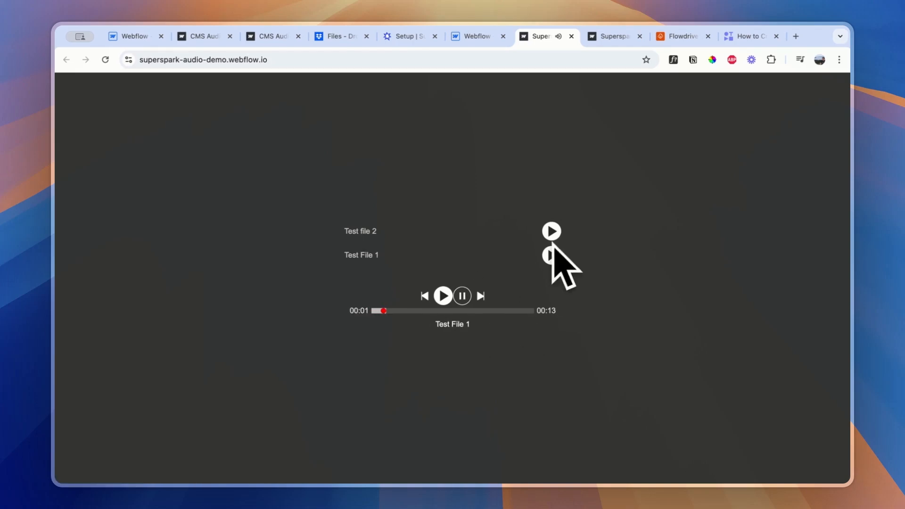
{"action": "left_click", "coordinate": [552, 233]}
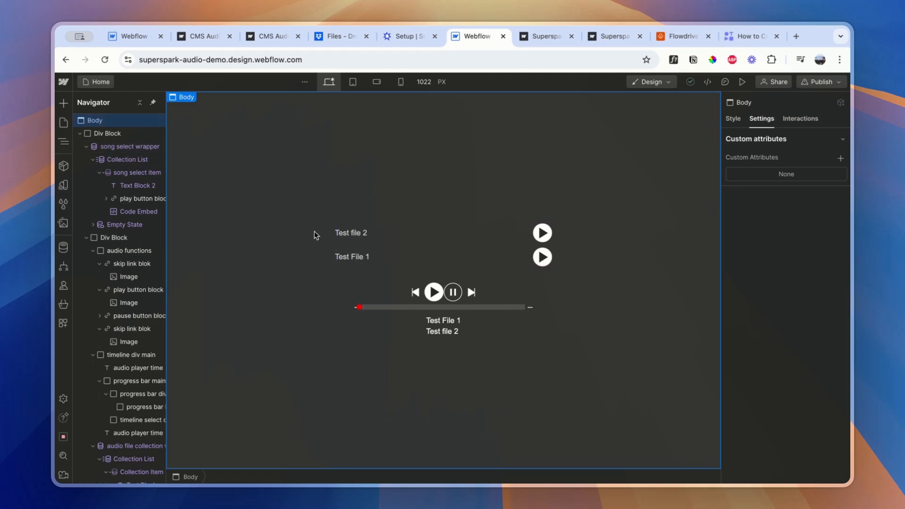
Back in the Webflow designer, select the audio file collection wrapper below the player's timeline
{"action": "scroll", "coordinate": [118, 311], "scroll_direction": "down", "scroll_amount": 1}
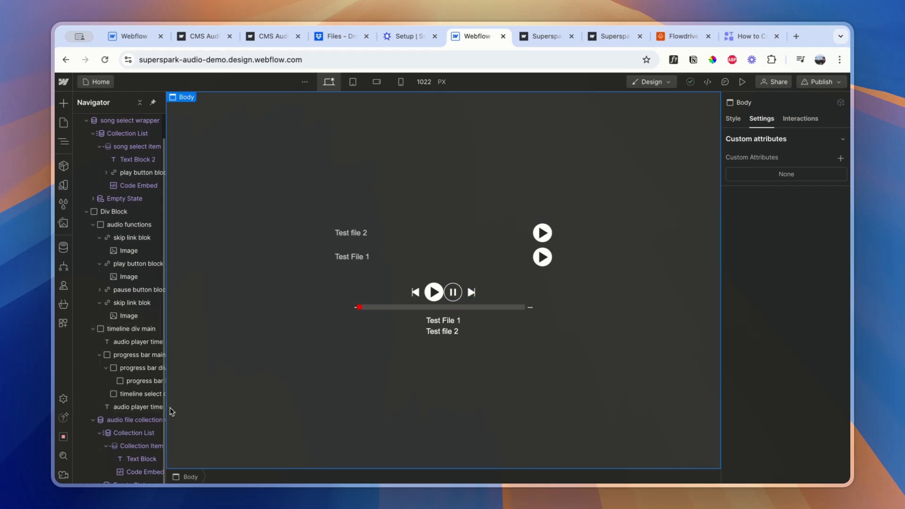
{"action": "left_click", "coordinate": [128, 426]}
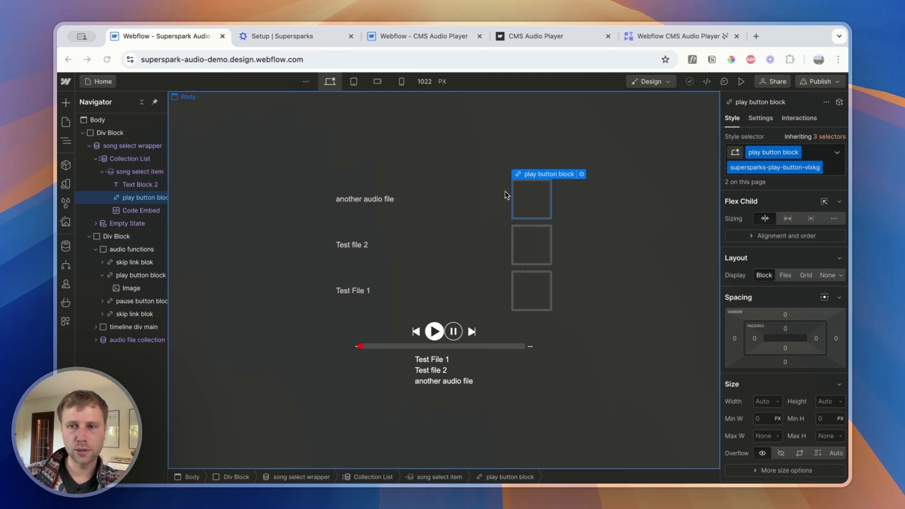
Compare the play buttons in the demo site's song list with those in the Supersparks CMS Audio Player project
{"action": "left_click", "coordinate": [419, 39]}
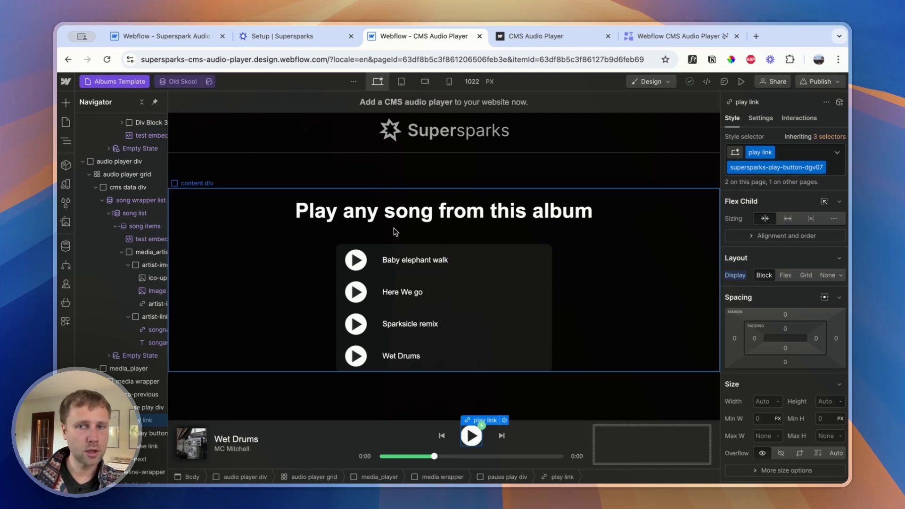
{"action": "left_click", "coordinate": [161, 37]}
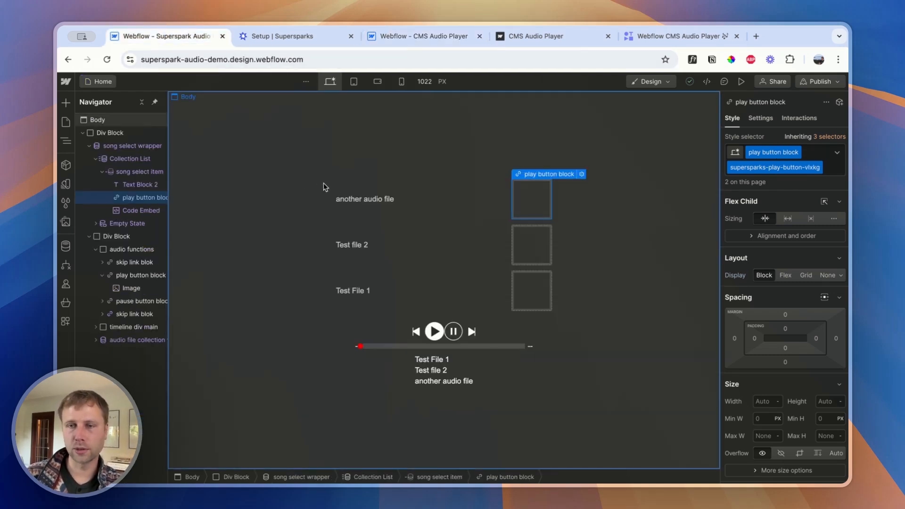
{"action": "left_click", "coordinate": [415, 42]}
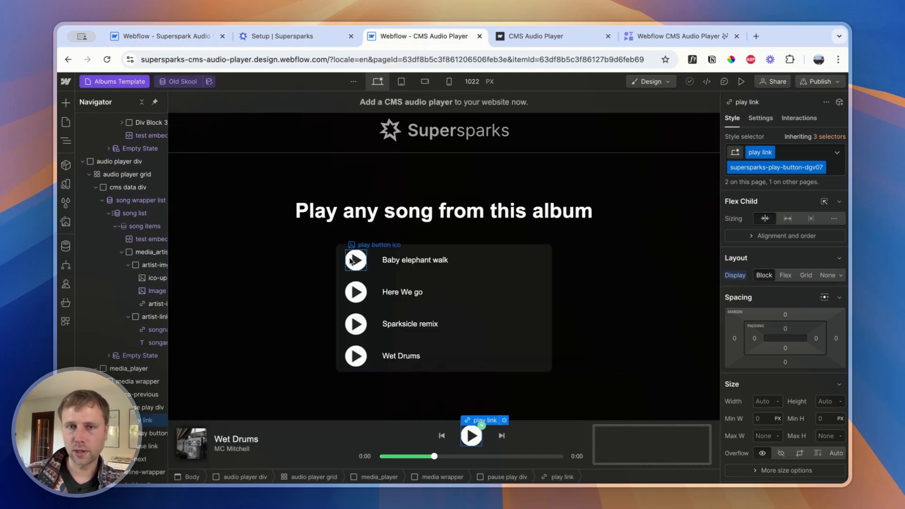
{"action": "left_click", "coordinate": [66, 125]}
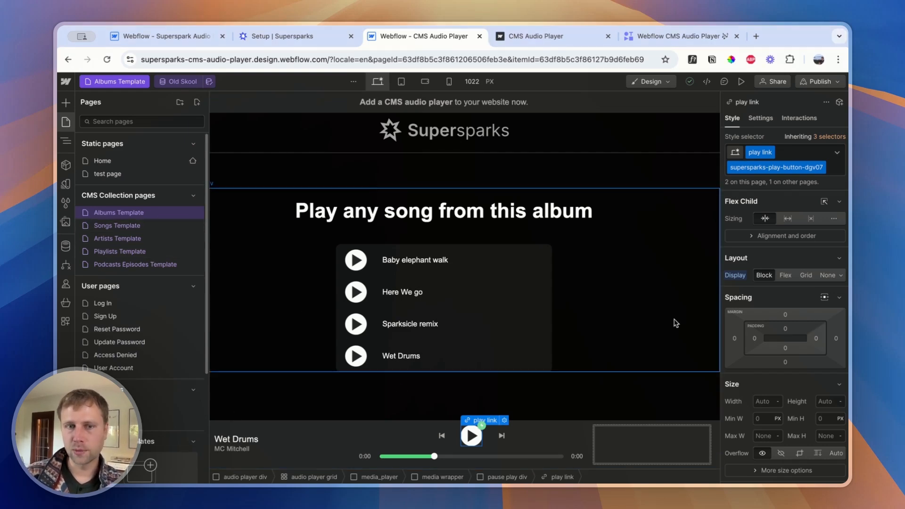
Open the settings of the song list inside the player's cms data div and turn off Limit items
{"action": "left_click", "coordinate": [250, 433]}
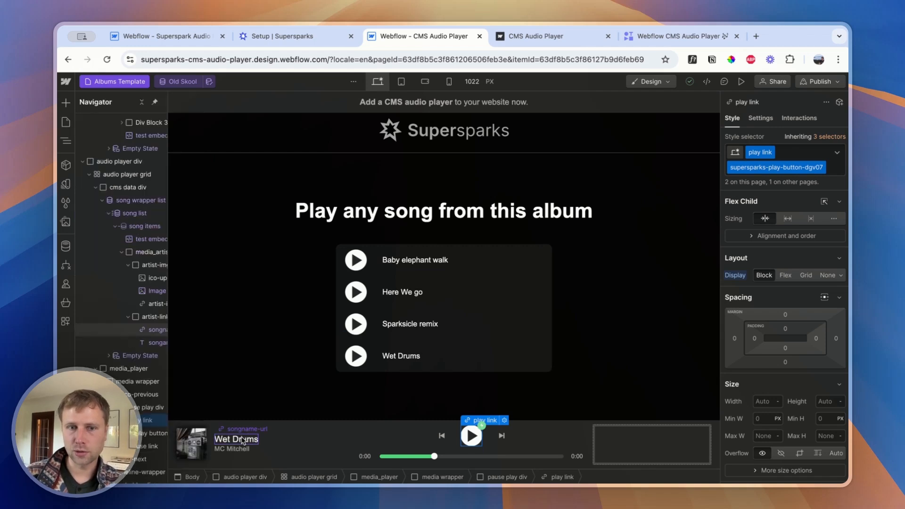
{"action": "left_click", "coordinate": [761, 118]}
{"action": "left_click", "coordinate": [160, 213]}
{"action": "scroll", "coordinate": [802, 330], "scroll_direction": "down", "scroll_amount": 3}
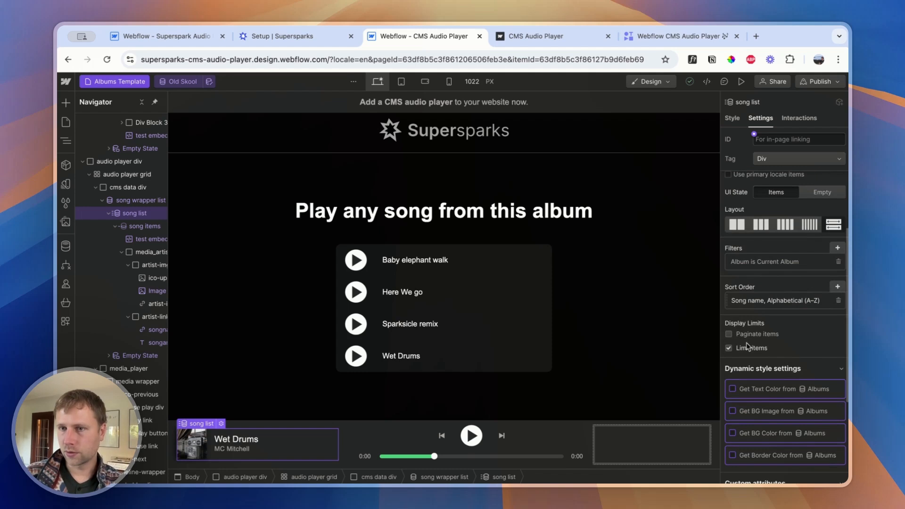
{"action": "left_click", "coordinate": [729, 348]}
{"action": "left_click", "coordinate": [729, 348]}
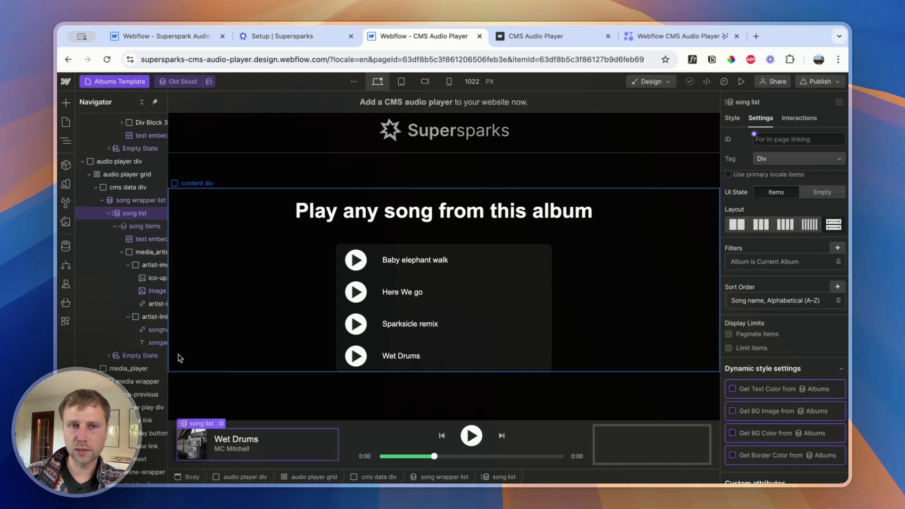
Inspect the settings of the player's song artist text, cms data div and artist image link
{"action": "left_click", "coordinate": [224, 449]}
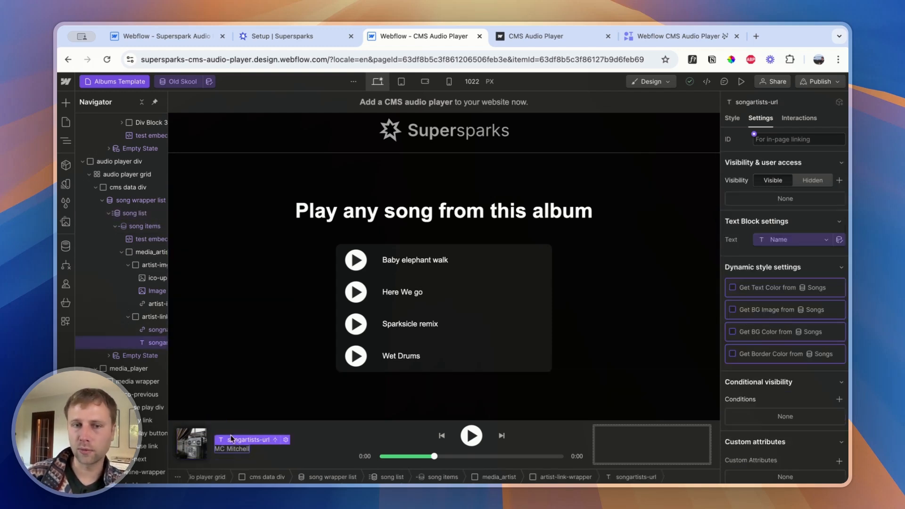
{"action": "left_click", "coordinate": [248, 427]}
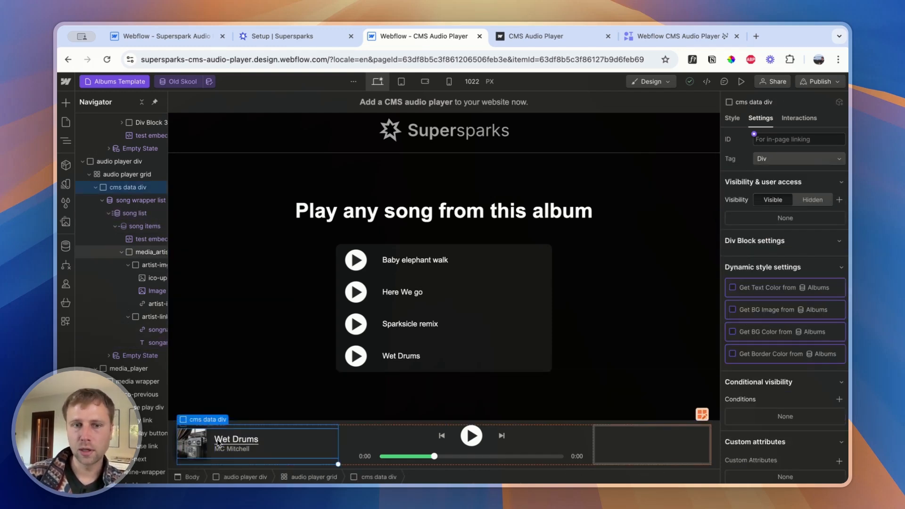
{"action": "left_click", "coordinate": [196, 447]}
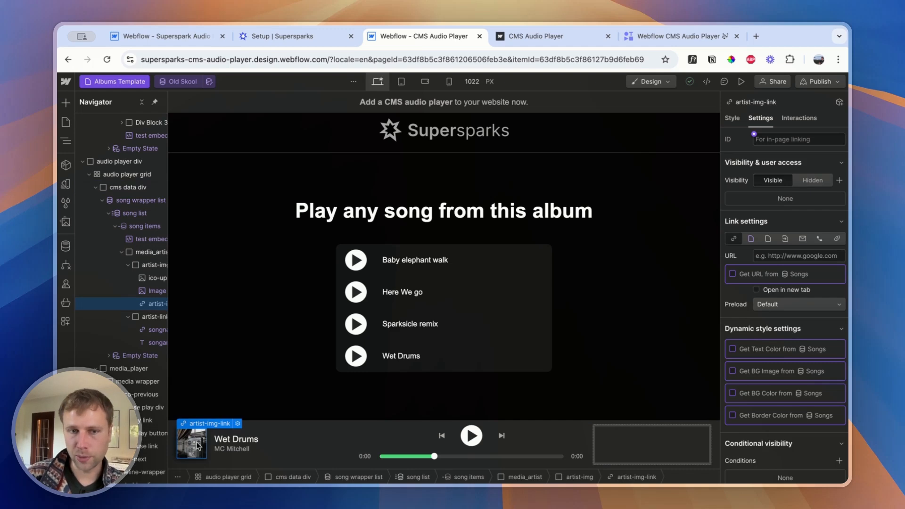
{"action": "left_click", "coordinate": [231, 451]}
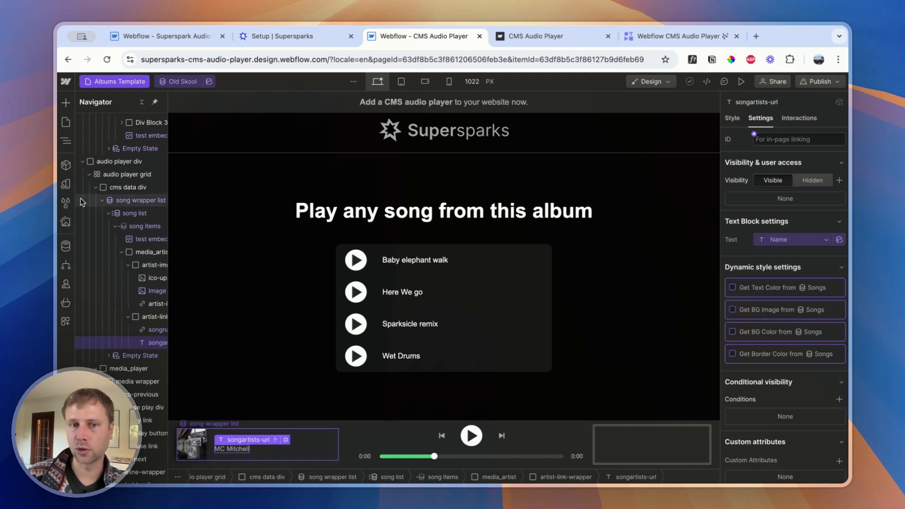
Check the Artist reference options of the "another song" item in the Songs collection, leaving the item as it is
{"action": "left_click", "coordinate": [66, 247]}
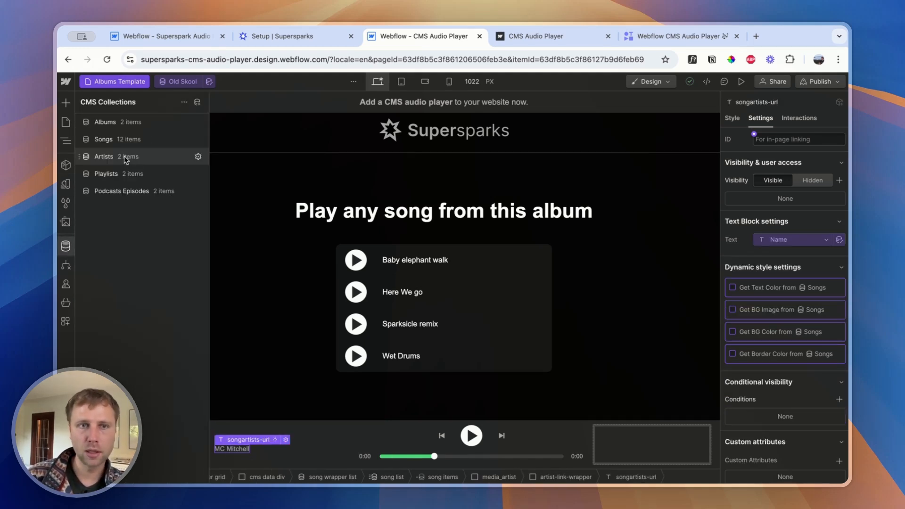
{"action": "left_click", "coordinate": [120, 140]}
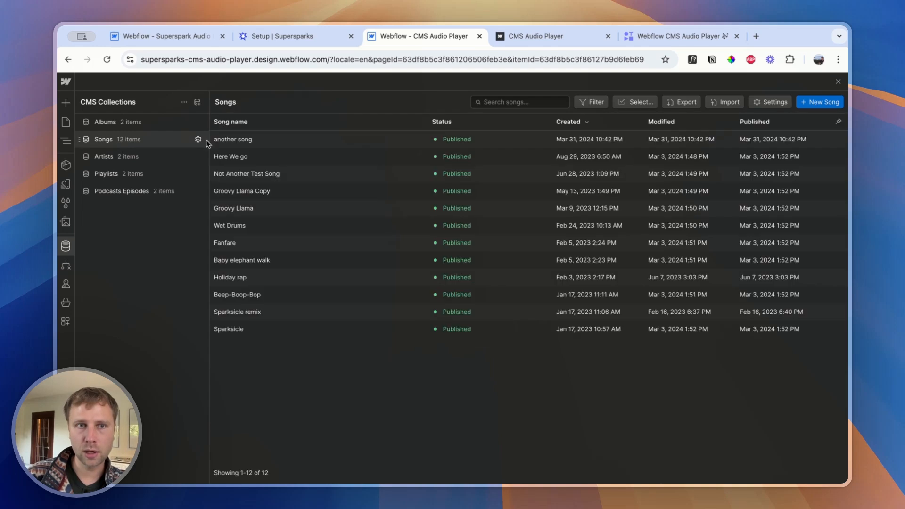
{"action": "left_click", "coordinate": [235, 138]}
{"action": "left_click", "coordinate": [383, 359]}
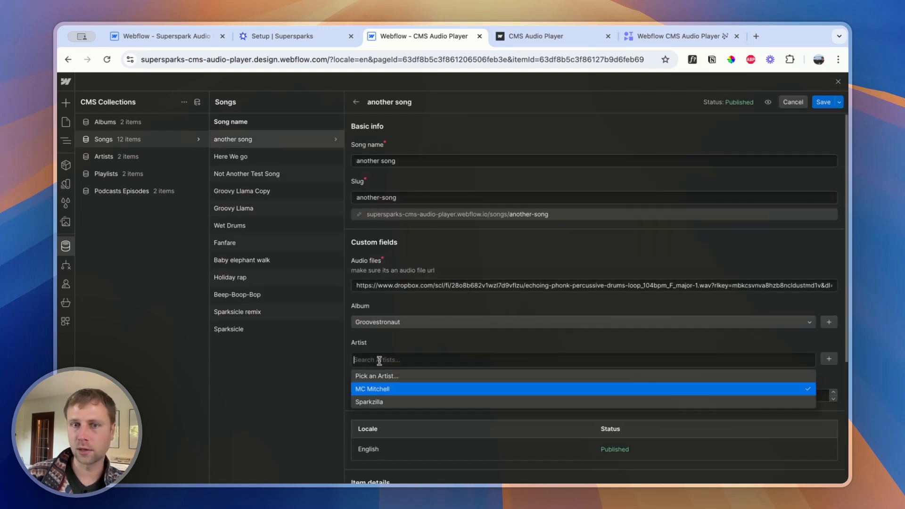
{"action": "left_click", "coordinate": [839, 82]}
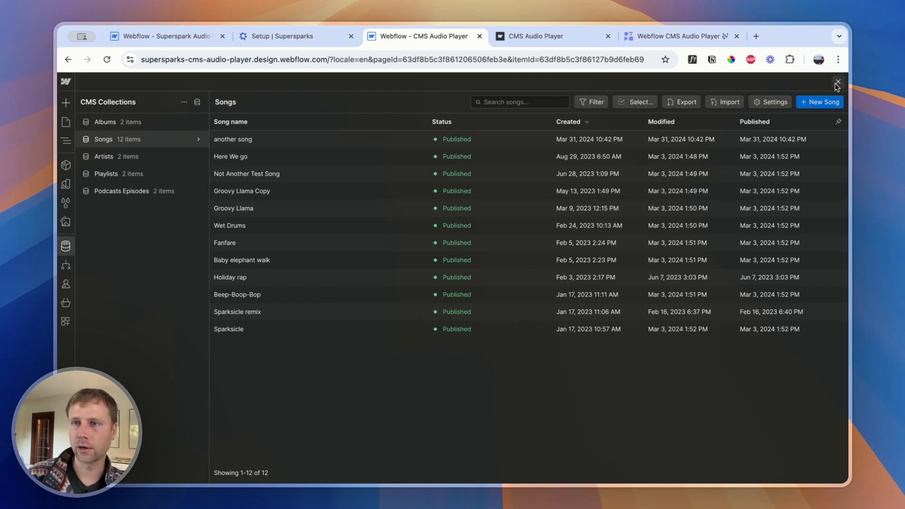
{"action": "left_click", "coordinate": [838, 82]}
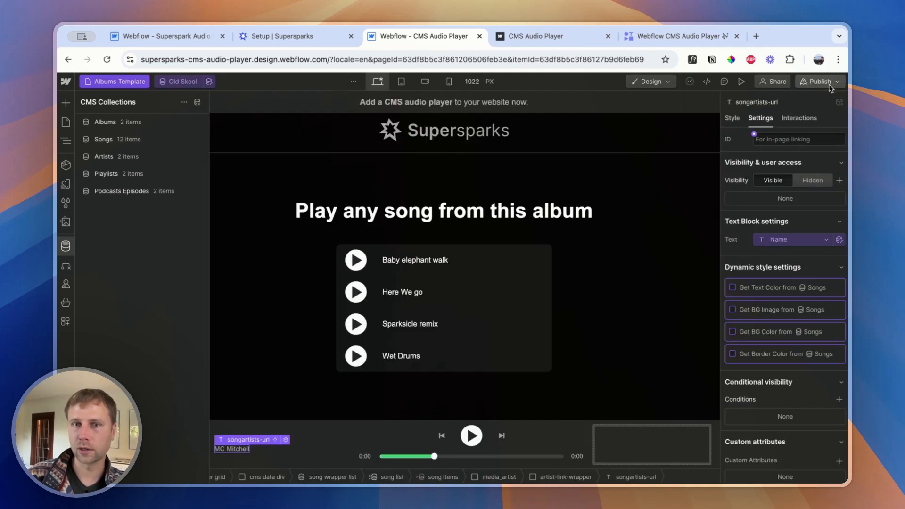
Inspect the player's media_artist block and view the project's list of CMS collections
{"action": "left_click", "coordinate": [321, 441]}
{"action": "left_click", "coordinate": [322, 442]}
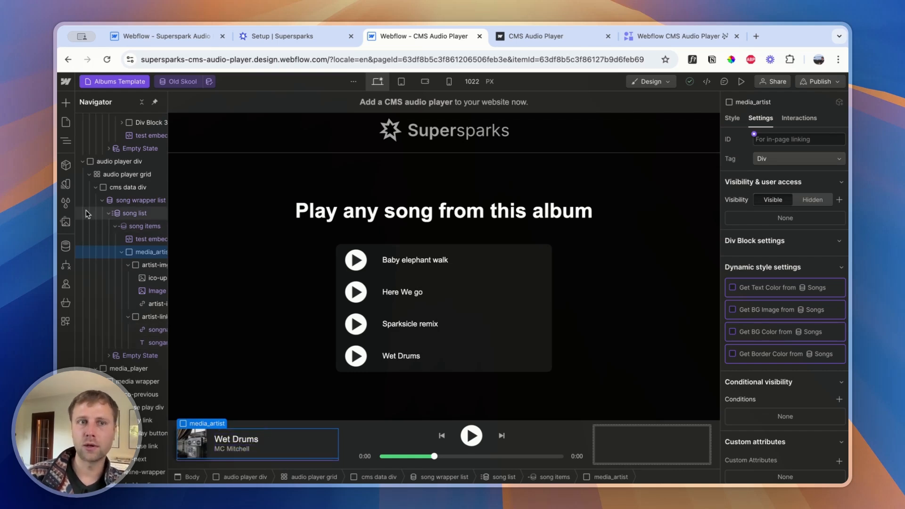
{"action": "left_click", "coordinate": [66, 245]}
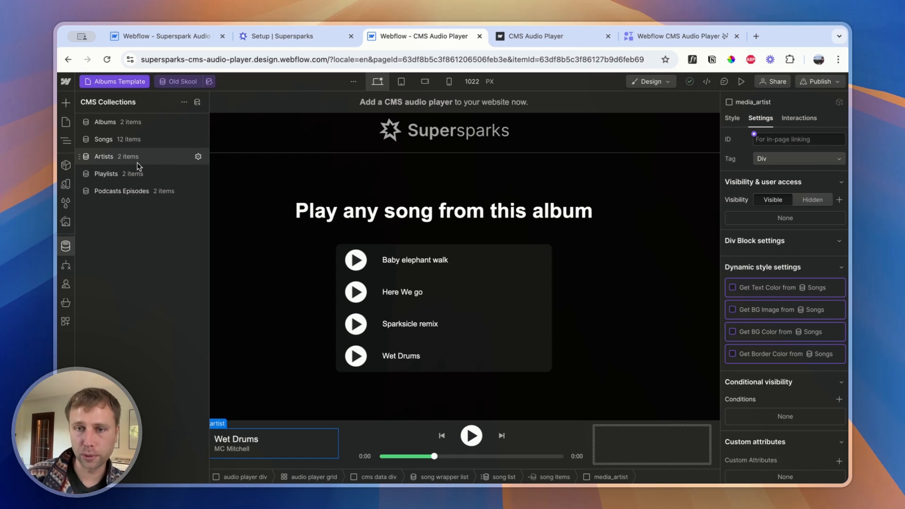
{"action": "left_click", "coordinate": [226, 263]}
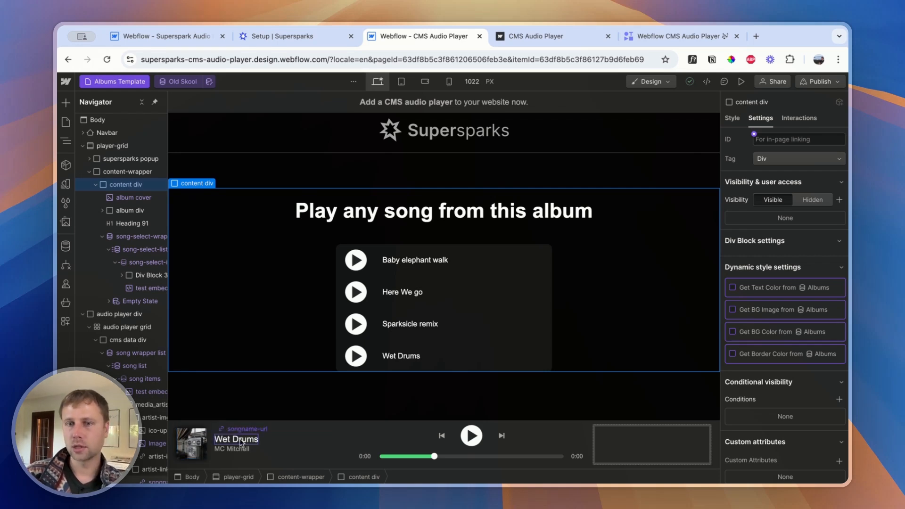
On the Supersparks setup page, review the Connect CMS and Collection List steps and copy the play button class
{"action": "left_click", "coordinate": [300, 44]}
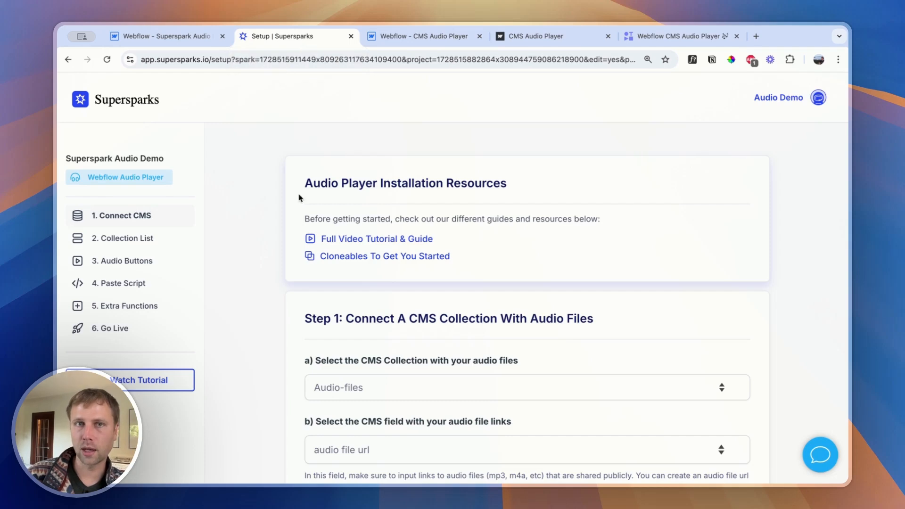
{"action": "left_click", "coordinate": [132, 242]}
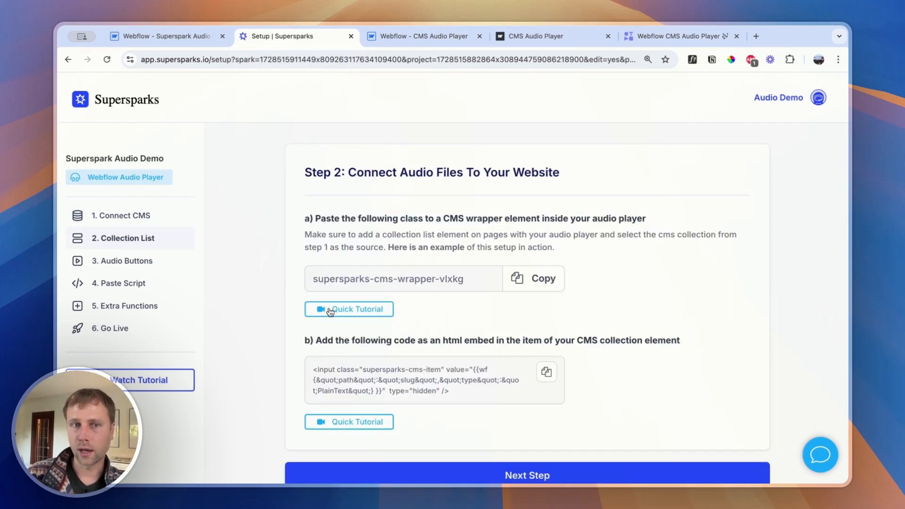
{"action": "left_click", "coordinate": [113, 217]}
{"action": "left_click", "coordinate": [121, 242]}
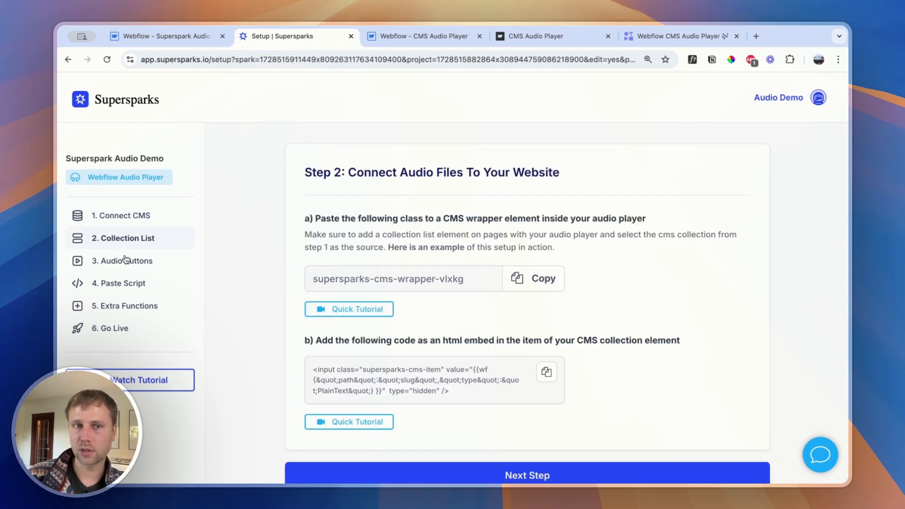
{"action": "left_click", "coordinate": [124, 260]}
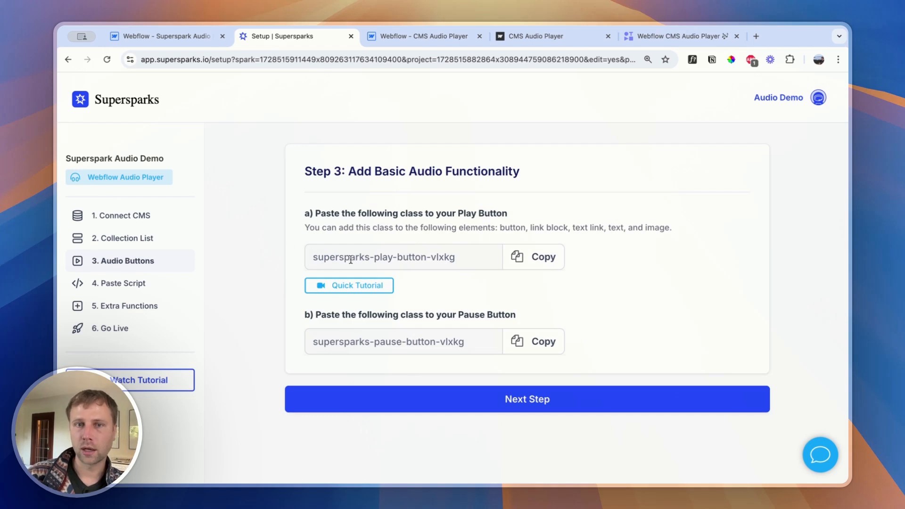
{"action": "left_click", "coordinate": [533, 263]}
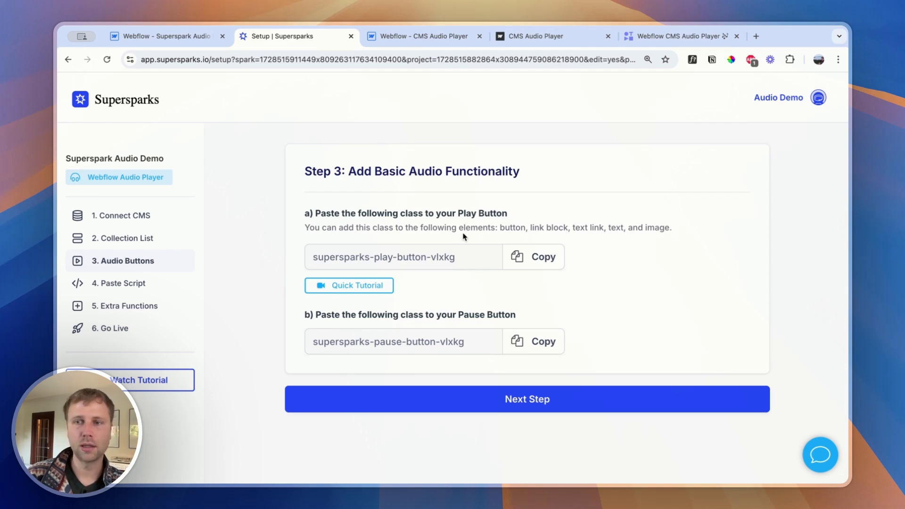
In the Webflow CMS Audio Player project, replace the play link's supersparks-play-button-dgv07 class with supersparks-play-button-vlxkg
{"action": "left_click", "coordinate": [179, 36]}
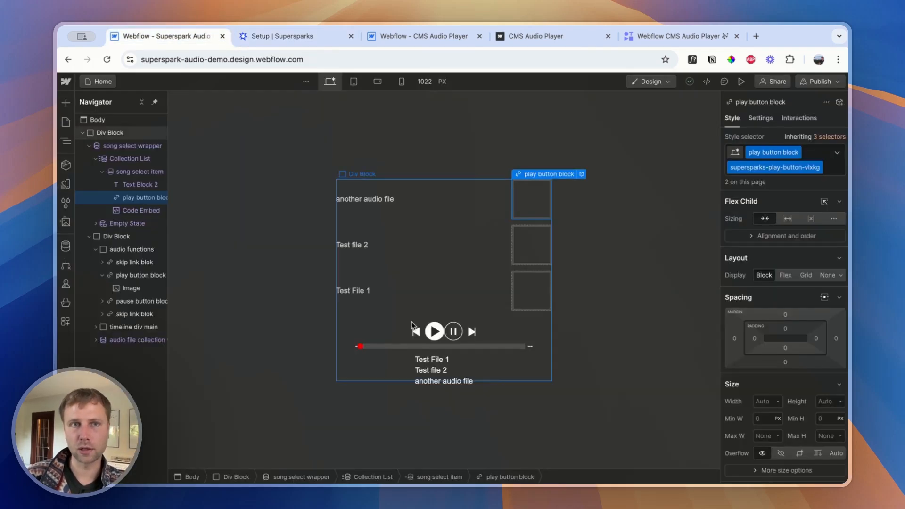
{"action": "left_click", "coordinate": [411, 35]}
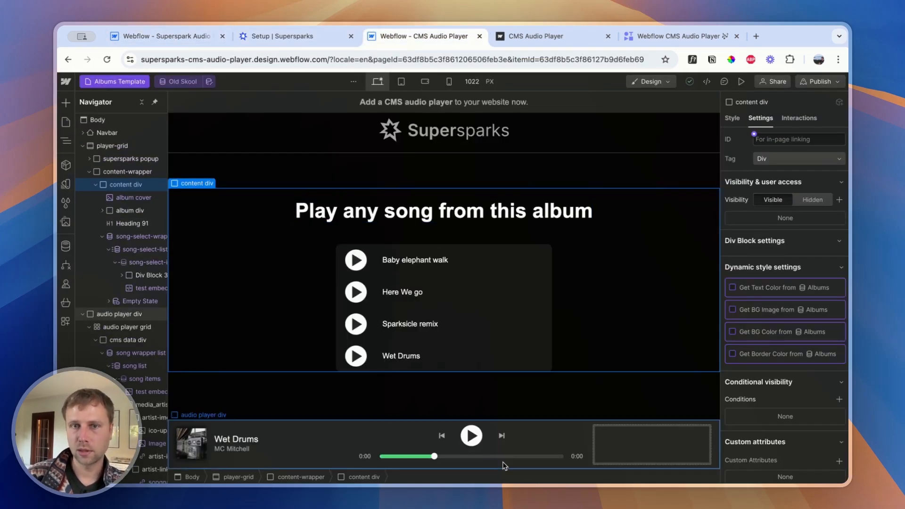
{"action": "left_click", "coordinate": [145, 420]}
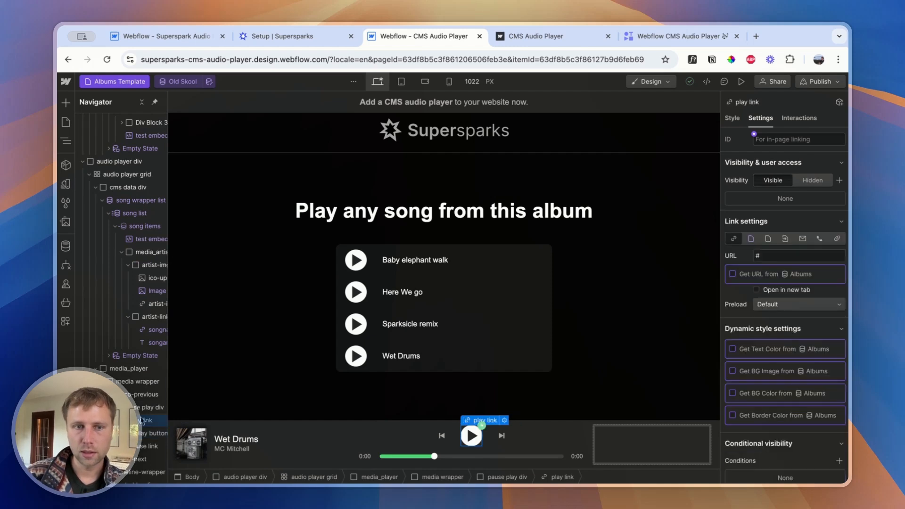
{"action": "left_click", "coordinate": [734, 119]}
{"action": "left_click", "coordinate": [822, 169]}
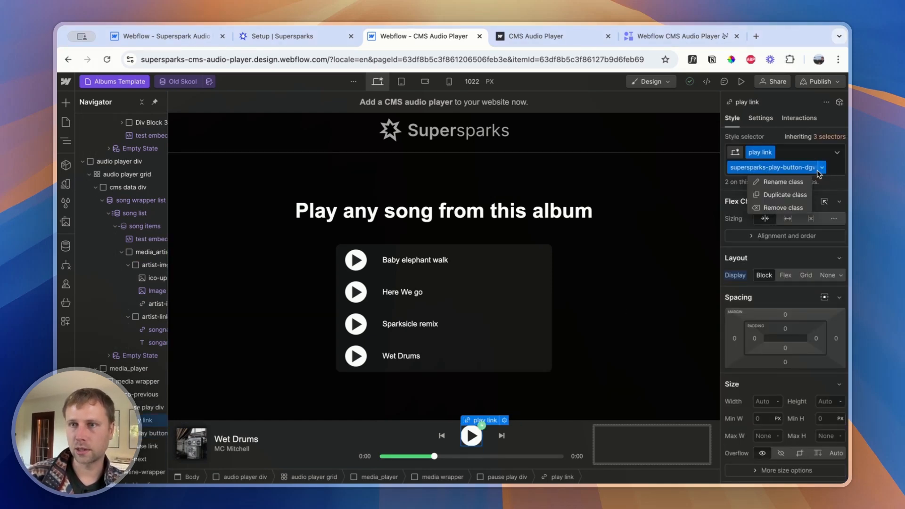
{"action": "left_click", "coordinate": [785, 206]}
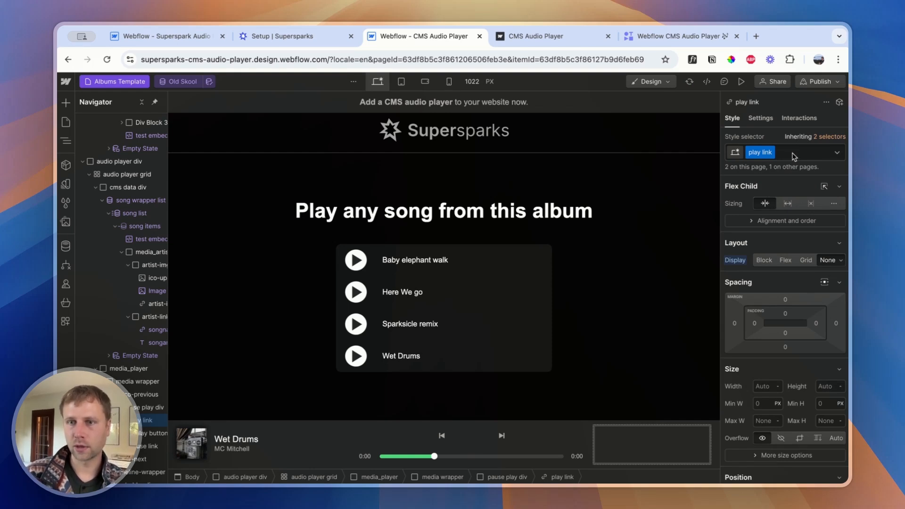
{"action": "key", "text": "super+z"}
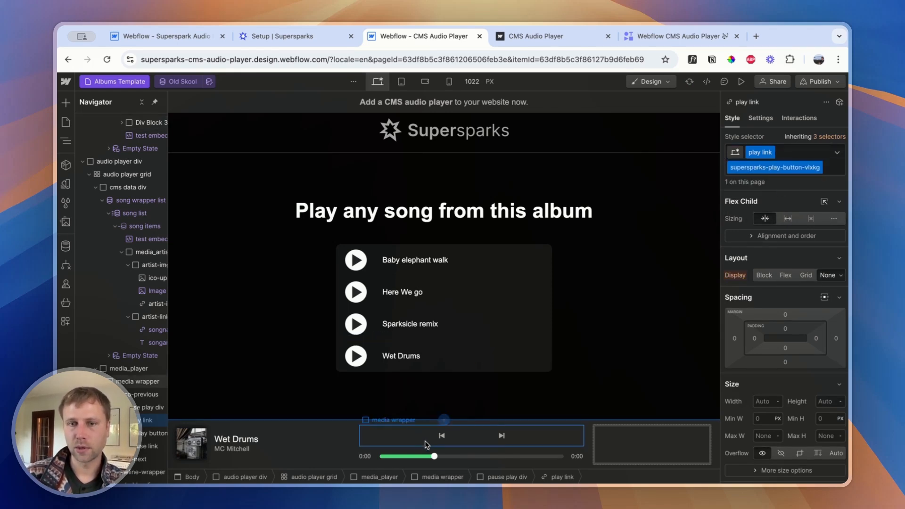
Open the Podcasts Episodes Template page of the CMS Audio Player project
{"action": "left_click", "coordinate": [351, 443]}
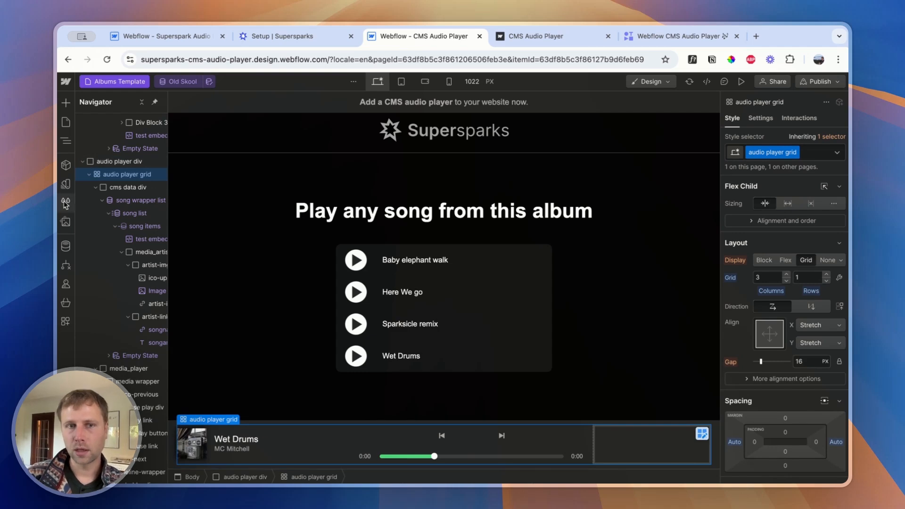
{"action": "left_click", "coordinate": [66, 124]}
{"action": "left_click", "coordinate": [117, 283]}
{"action": "left_click", "coordinate": [120, 266]}
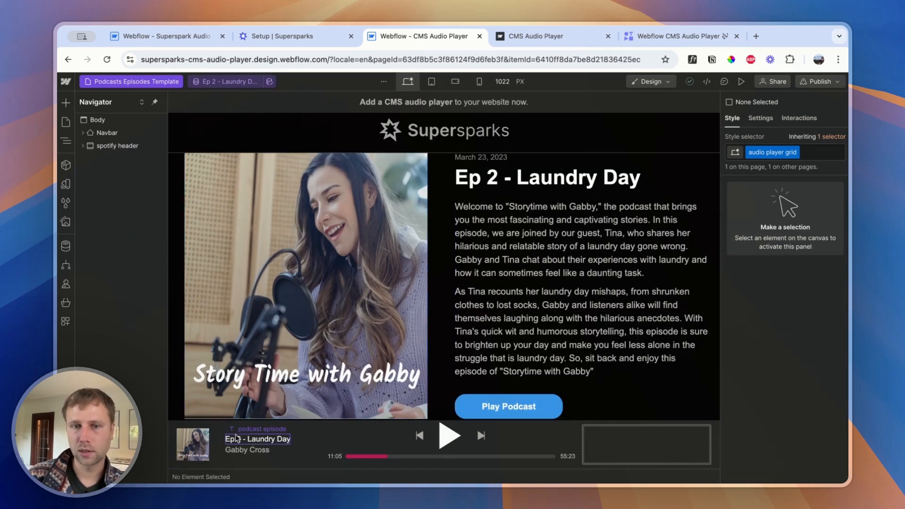
Select the podcast collection list in the page's audio player and examine its filter, leaving the filter unchanged
{"action": "left_click", "coordinate": [257, 439]}
{"action": "left_click", "coordinate": [149, 263]}
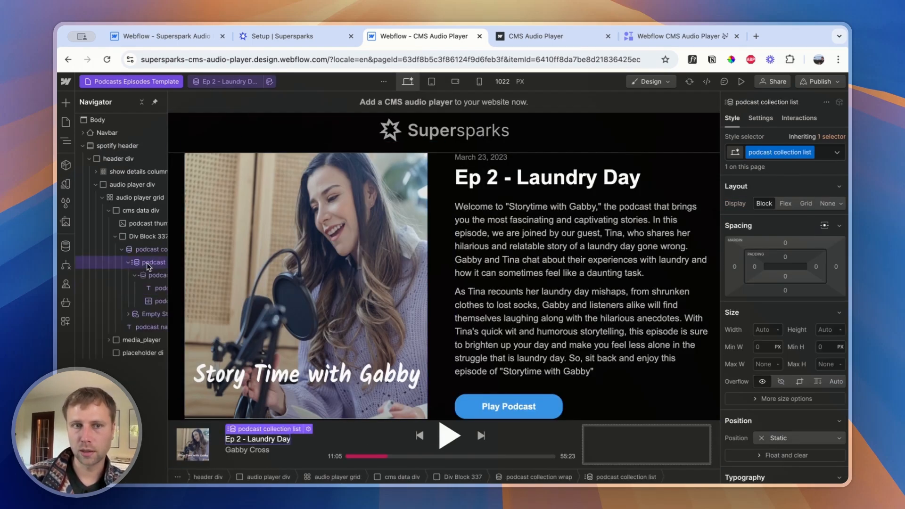
{"action": "left_click", "coordinate": [761, 119]}
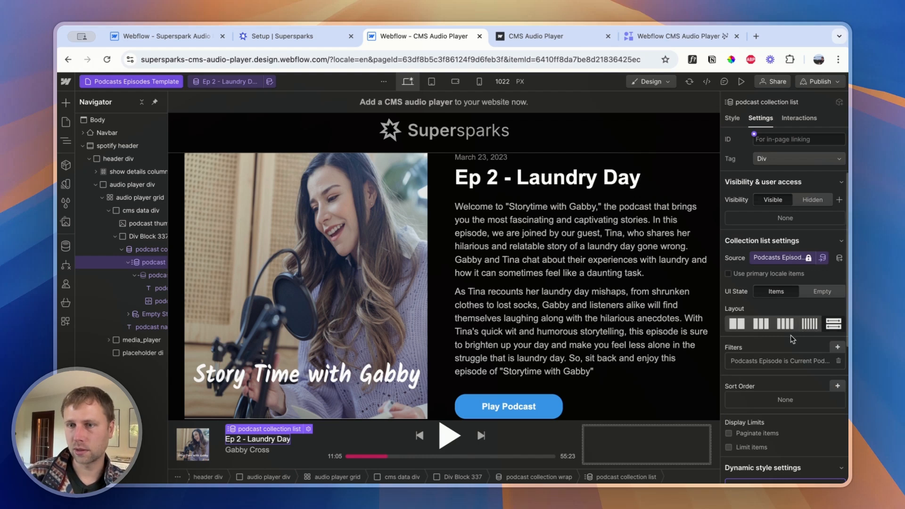
{"action": "left_click", "coordinate": [773, 360]}
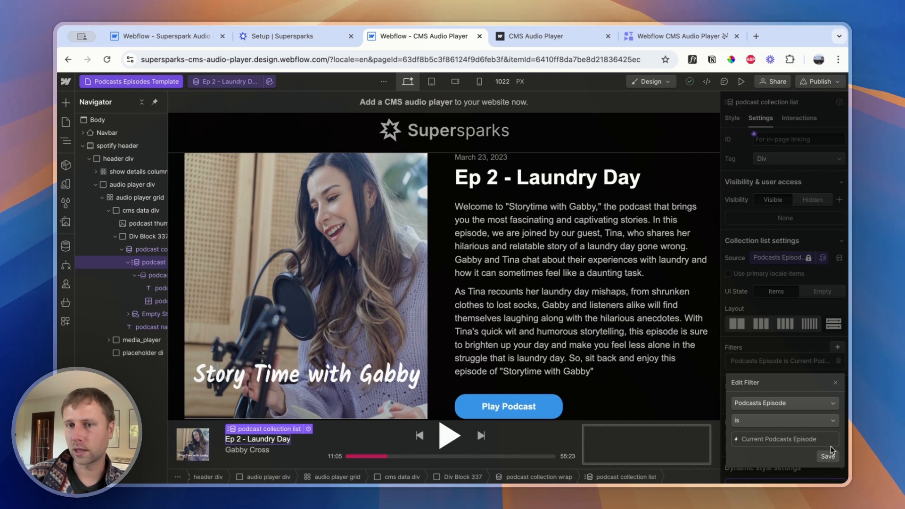
{"action": "left_click", "coordinate": [837, 383]}
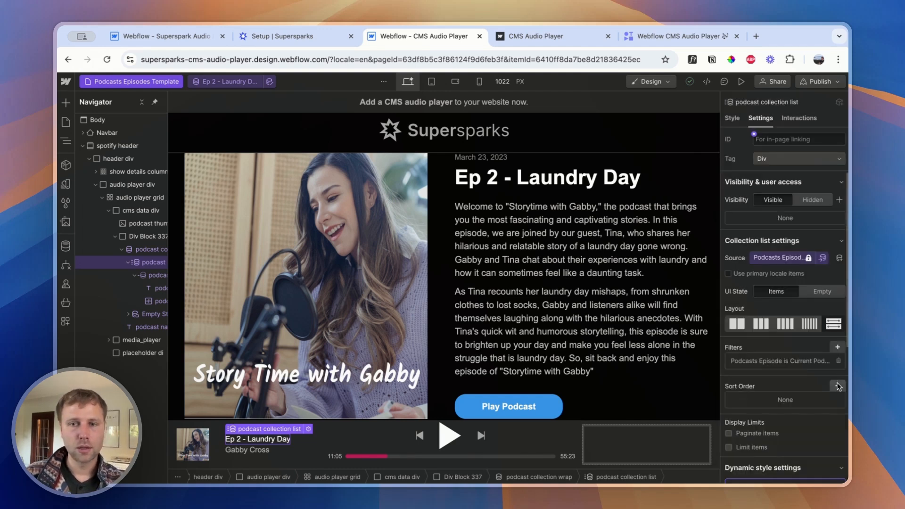